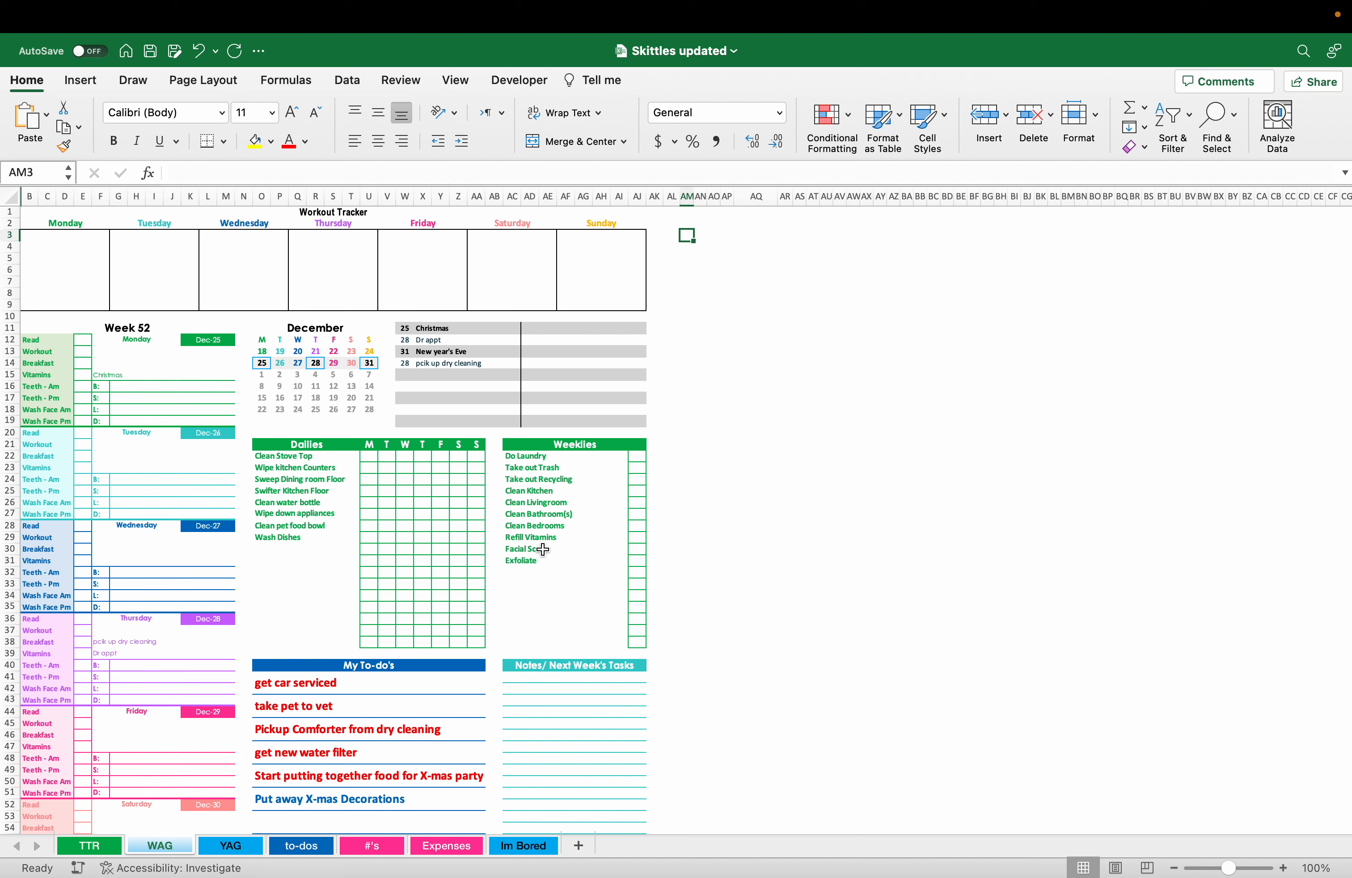
click(670, 239)
scroll(527, 558, down, 3)
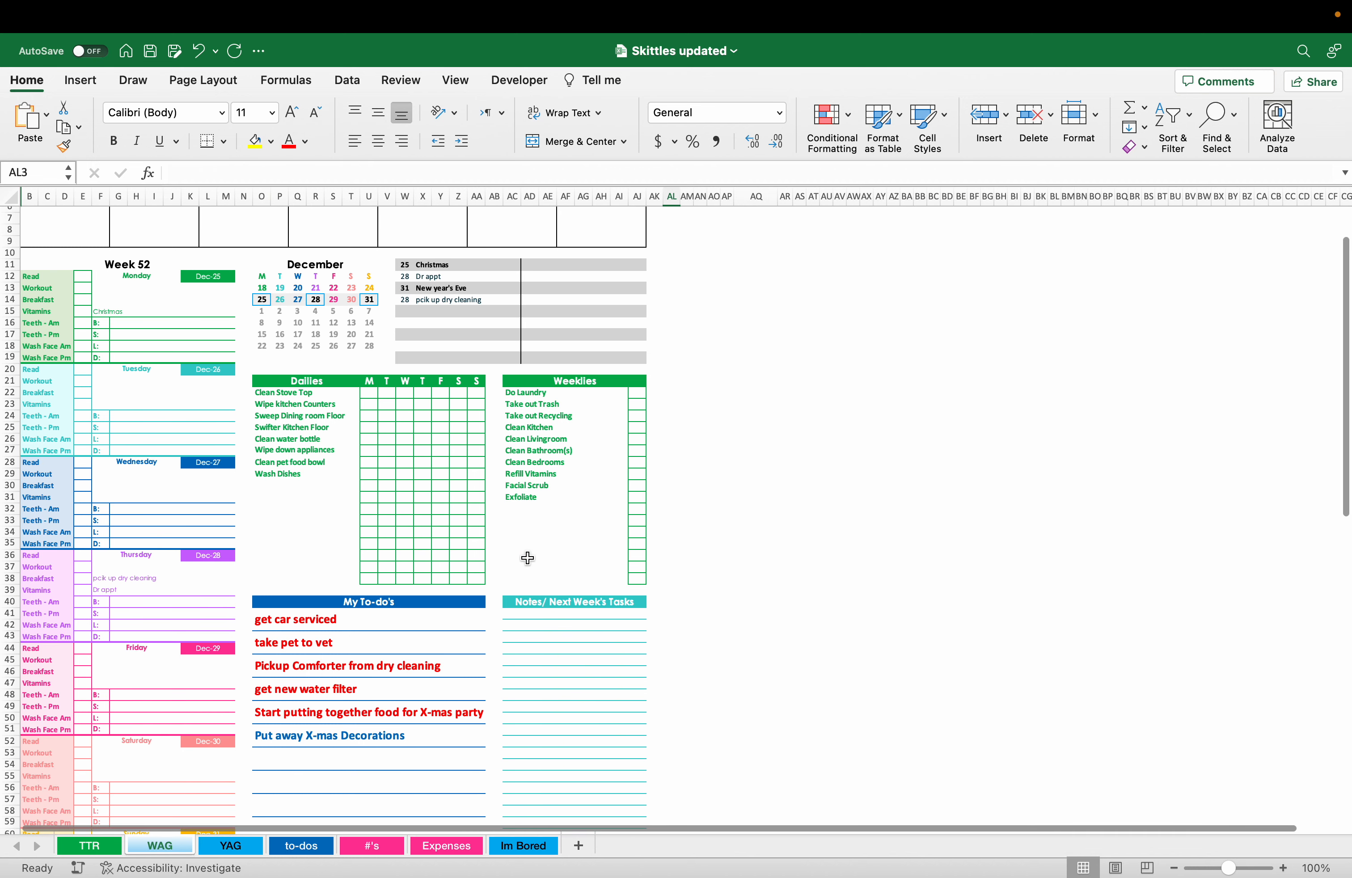
scroll(525, 558, down, 3)
scroll(525, 555, up, 5)
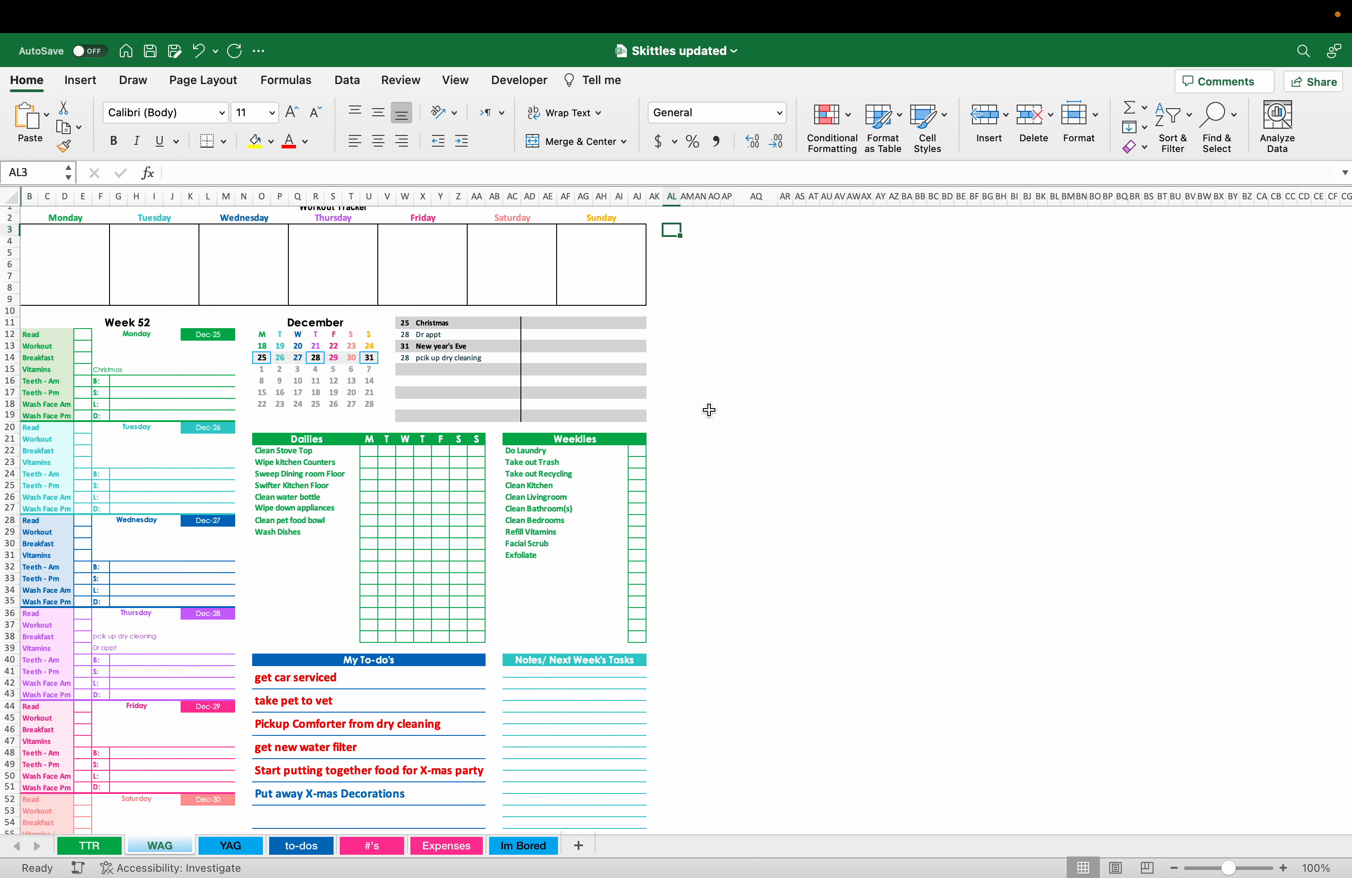
scroll(708, 410, up, 1)
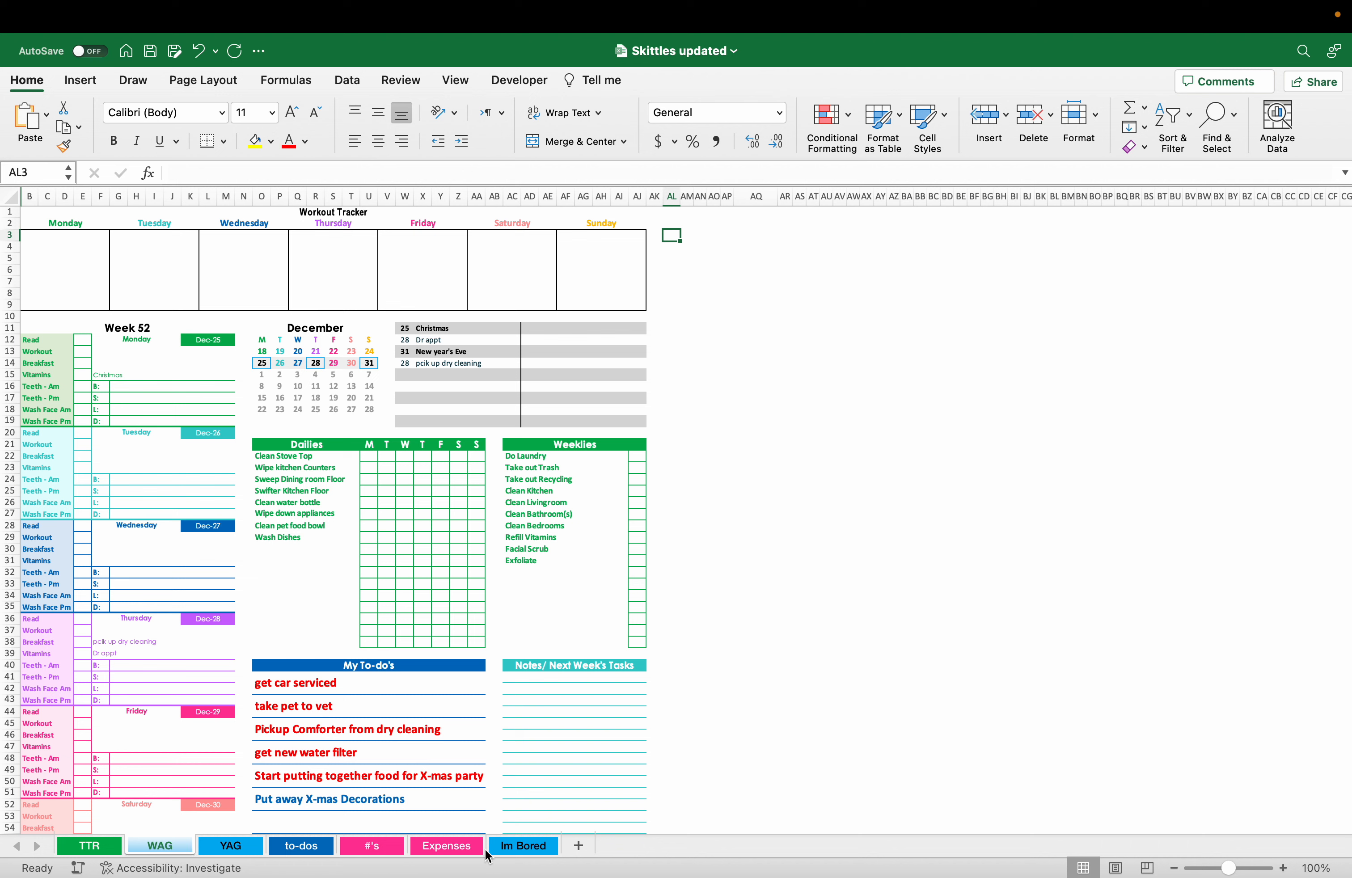
- Open the TTR sheet and look through its full Events and Cleaning schedule tables
click(93, 846)
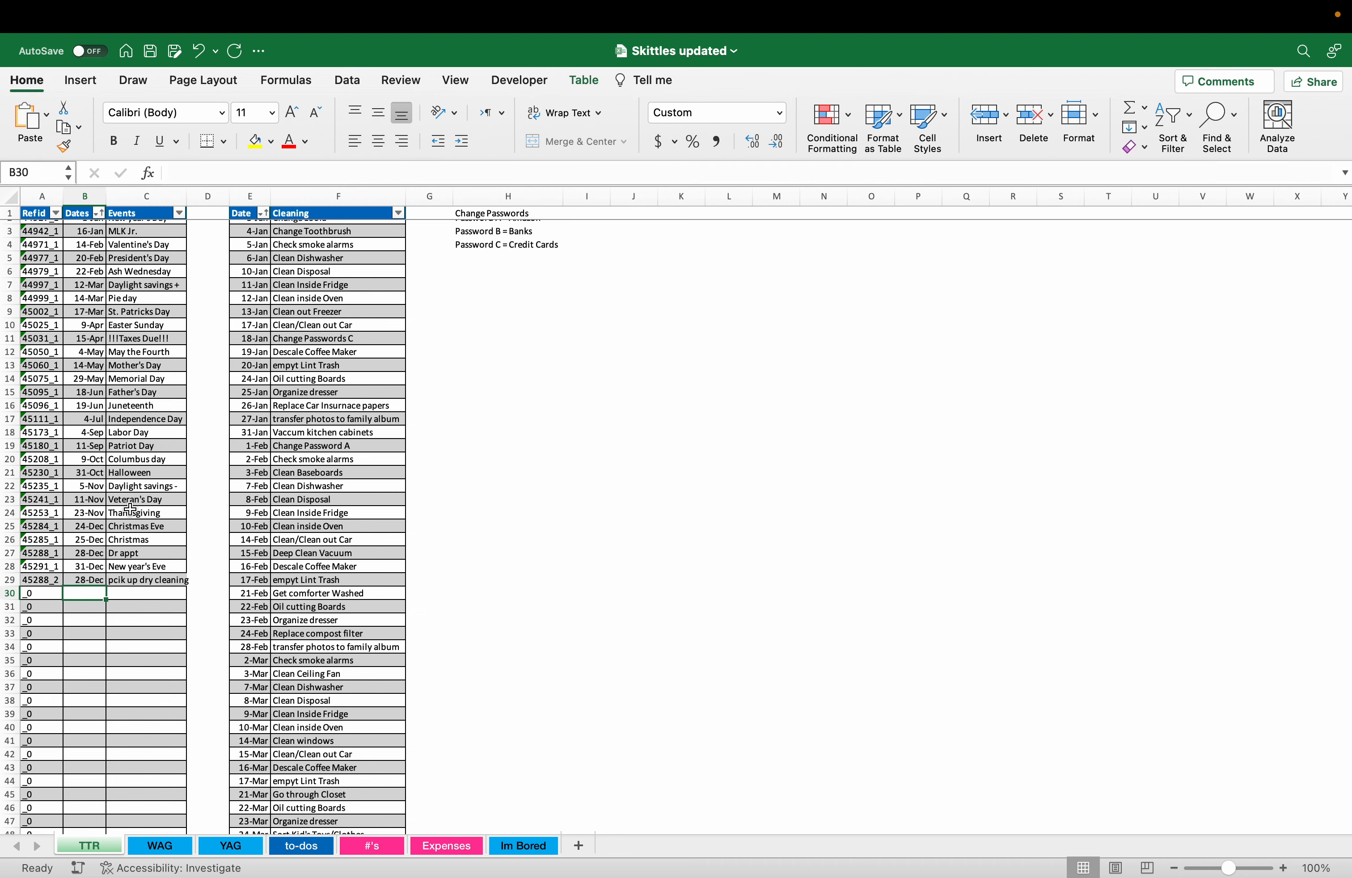
scroll(315, 714, down, 20)
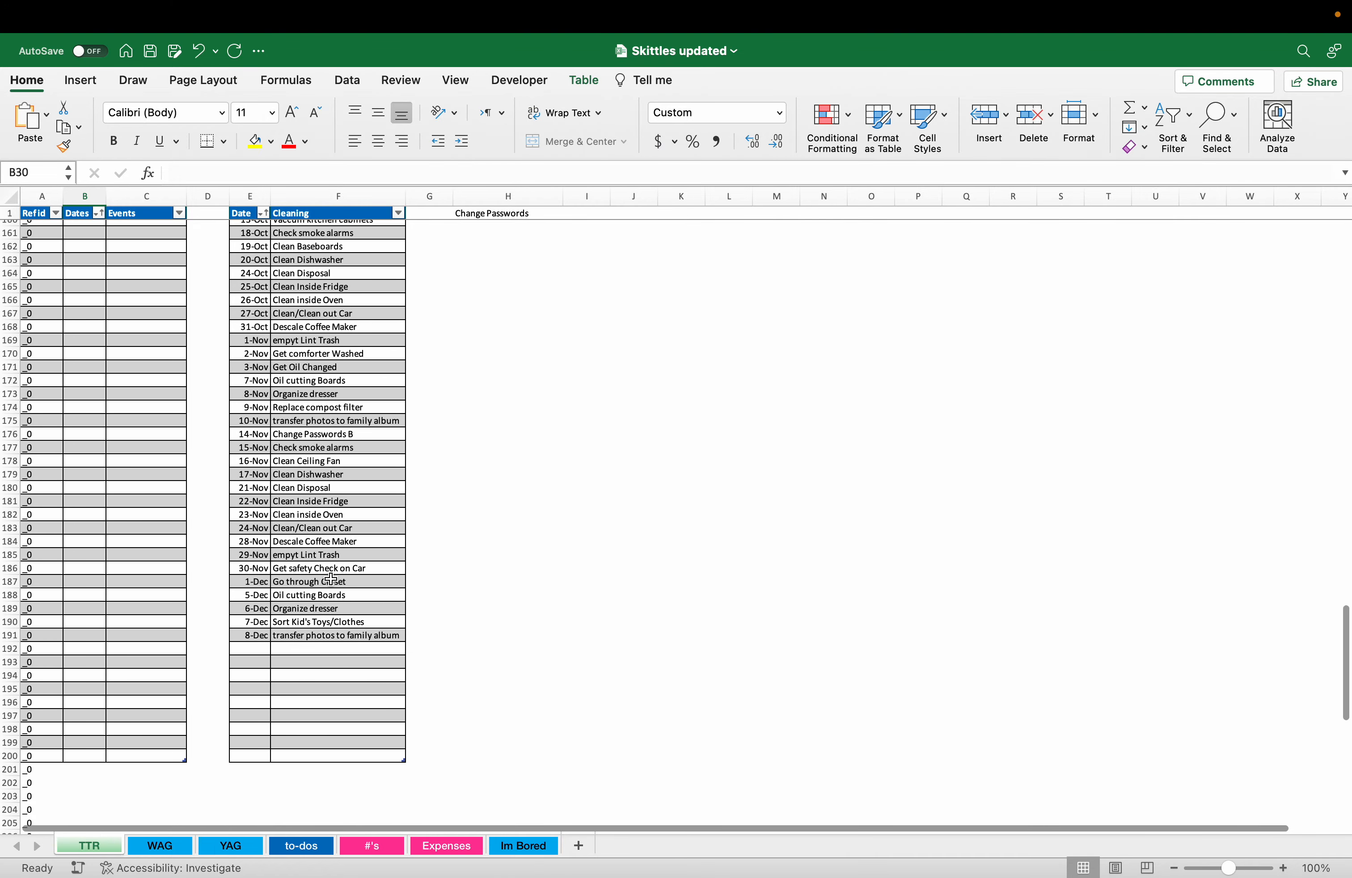
scroll(330, 578, up, 20)
scroll(330, 578, up, 3)
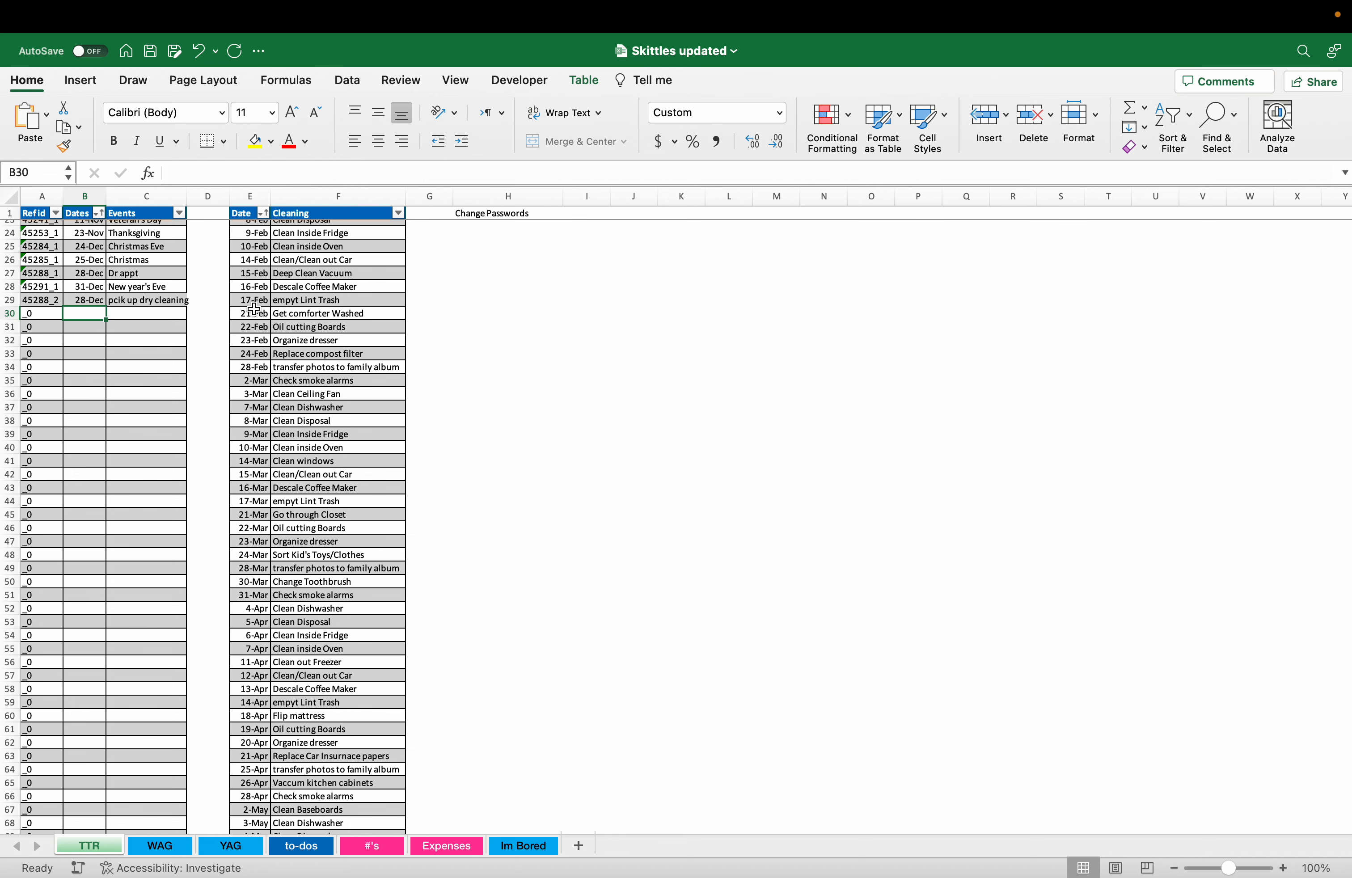
scroll(300, 310, up, 6)
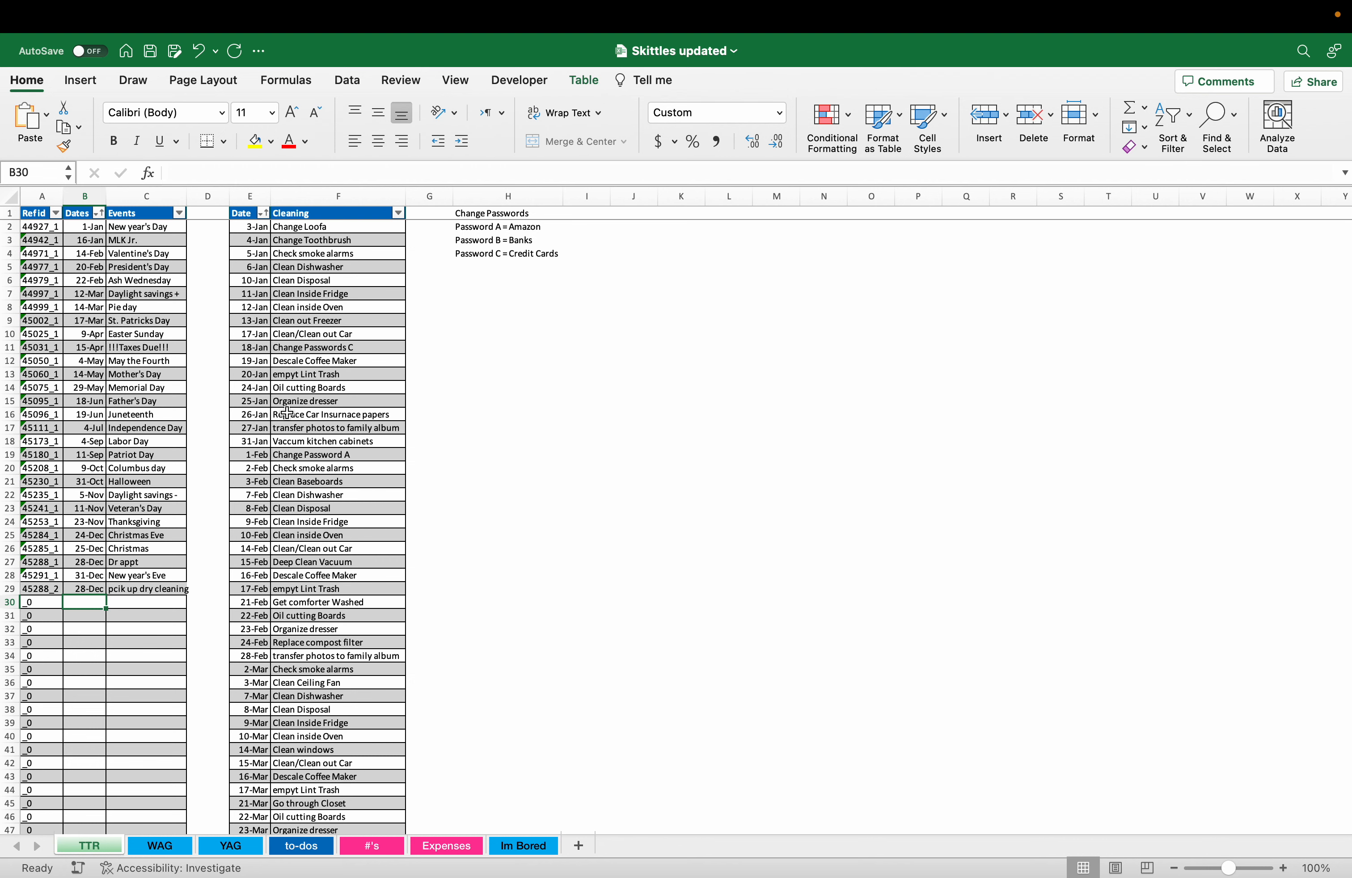
scroll(287, 412, down, 1)
scroll(274, 402, up, 1)
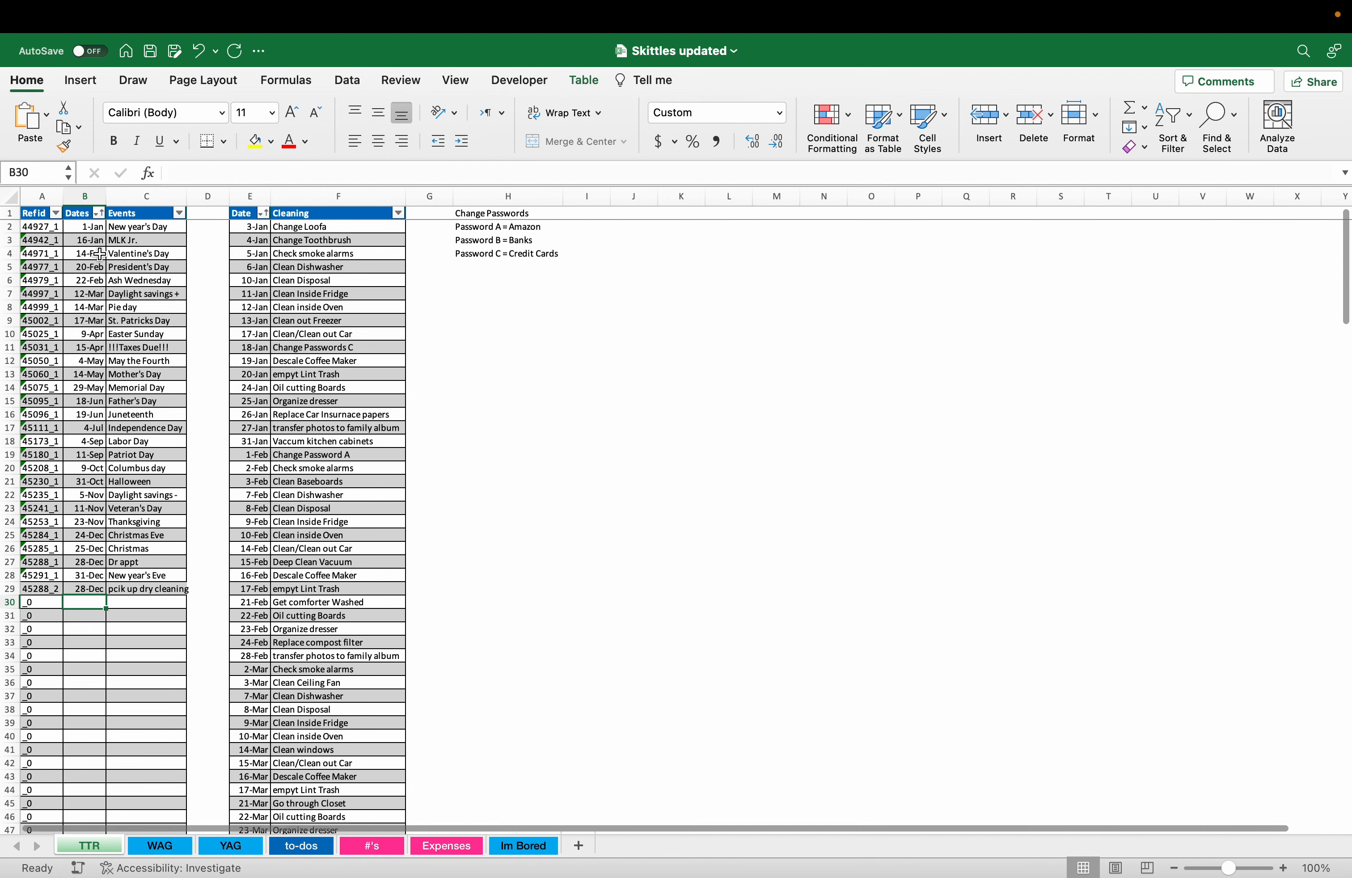
scroll(97, 255, up, 1)
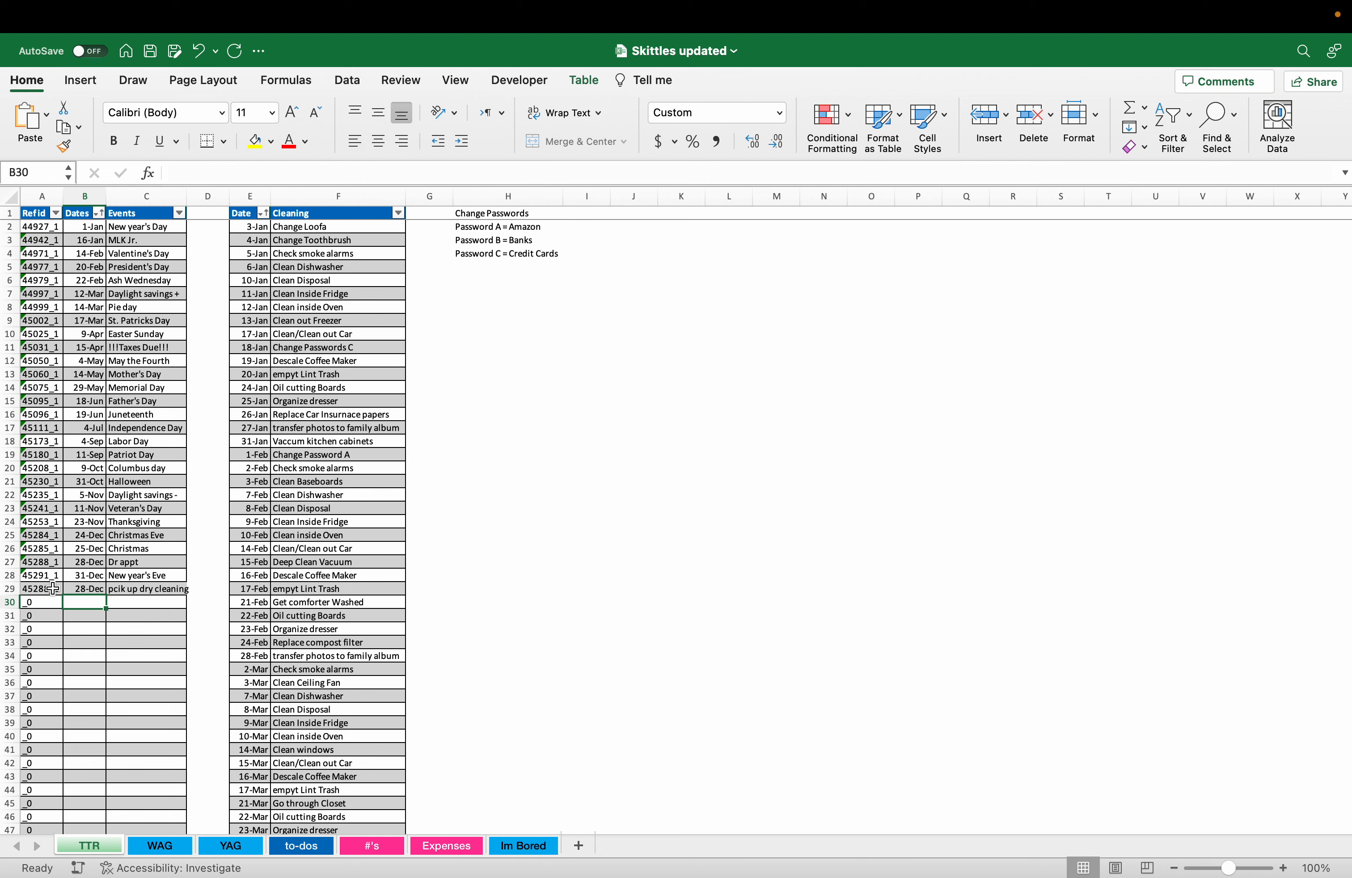
- Sort the Events table by Dates in ascending order and hide the Ref id column
click(99, 214)
click(142, 272)
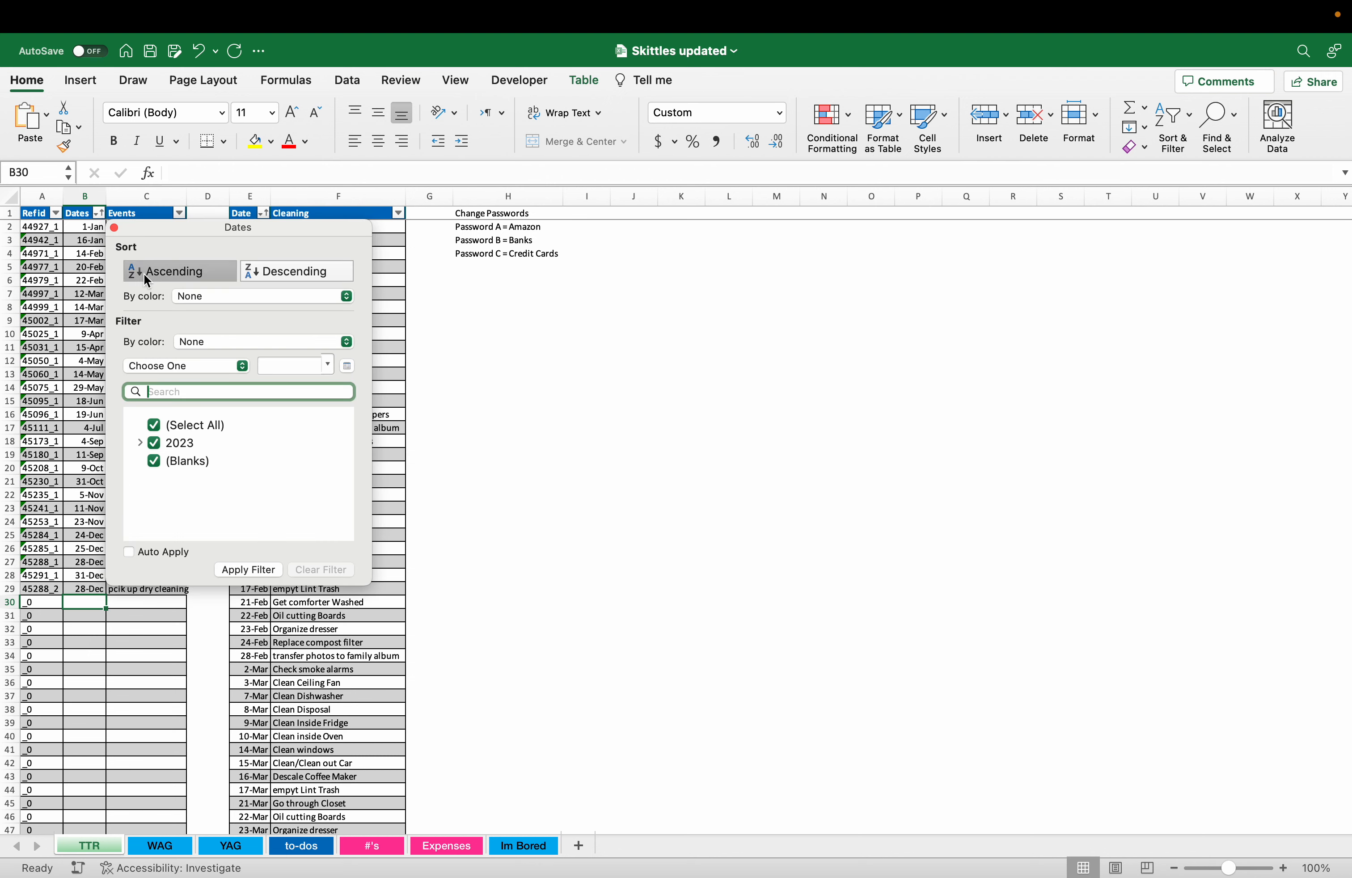
click(114, 228)
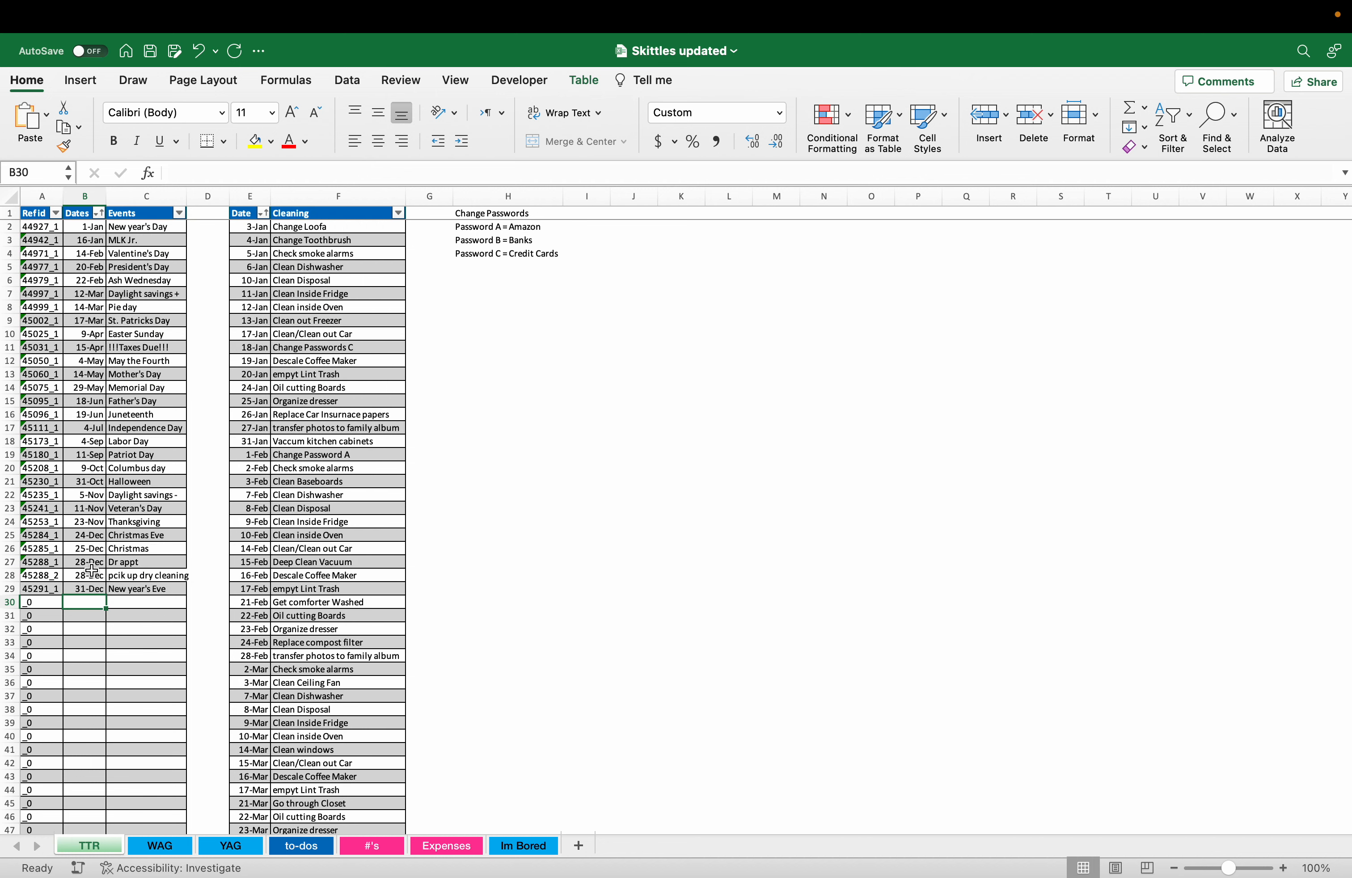
right_click(32, 191)
click(74, 401)
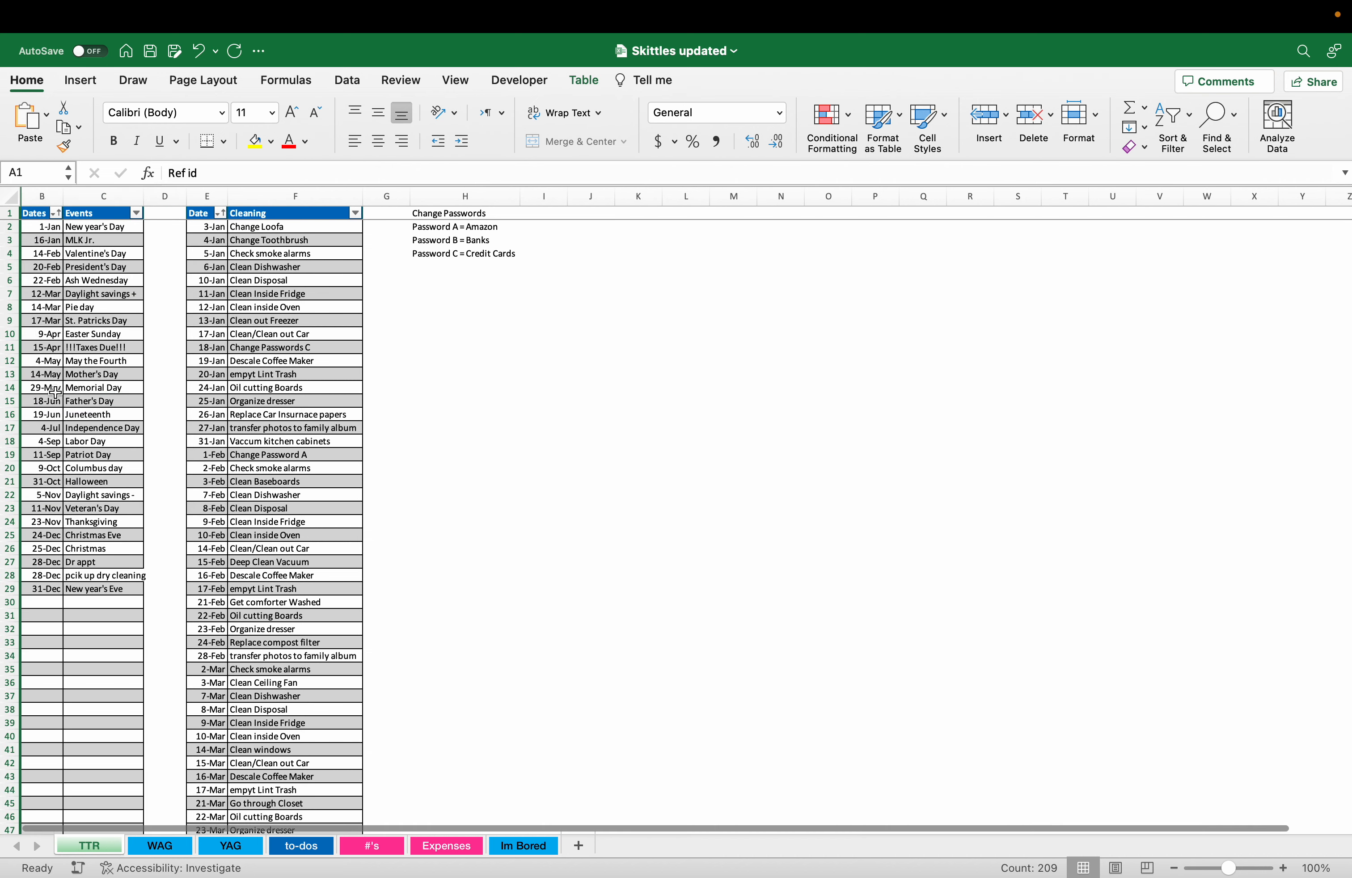
- Switch to the WAG sheet and reveal its hidden column A beside the habit list
click(153, 846)
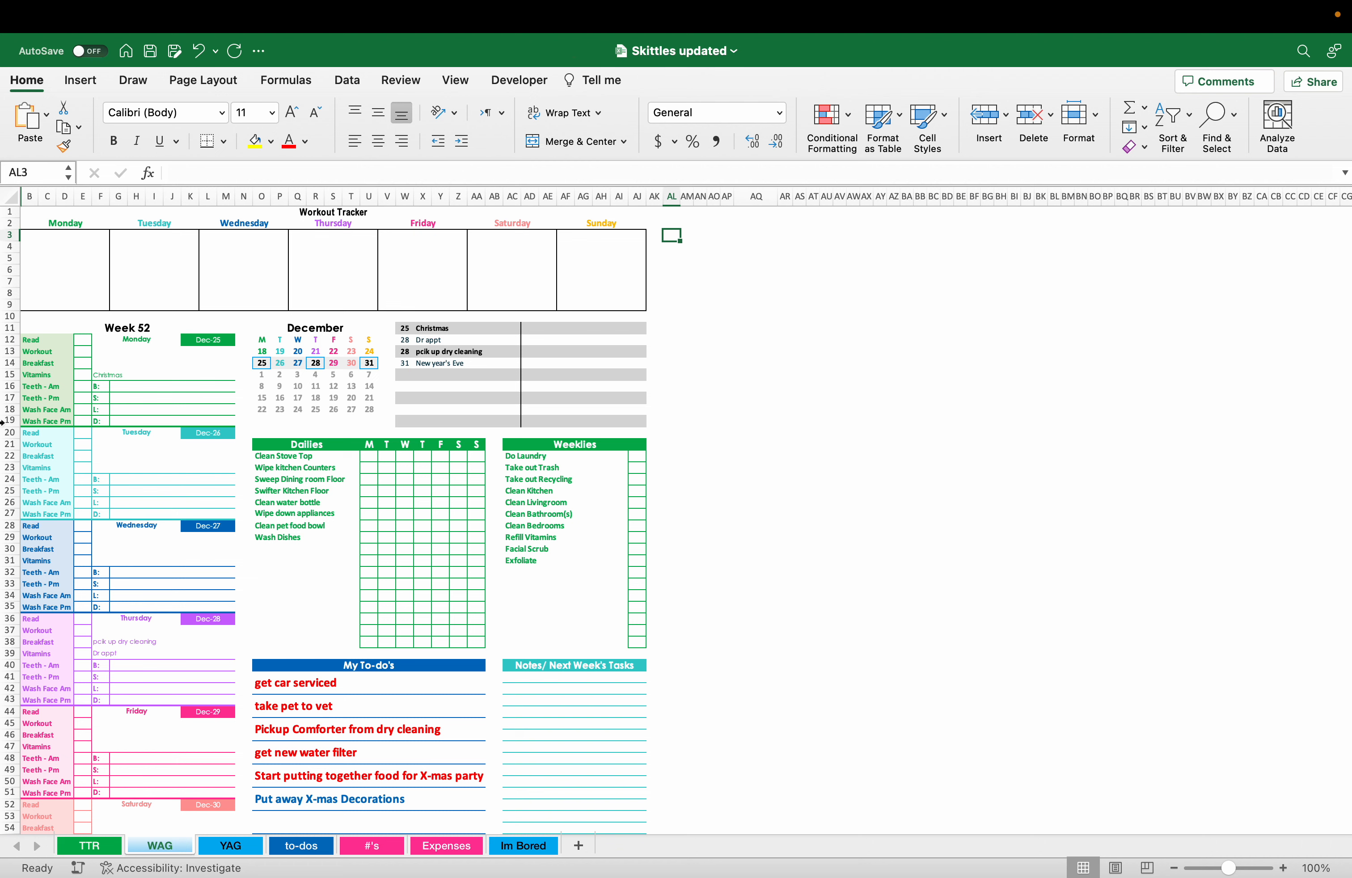
drag(23, 196, 19, 197)
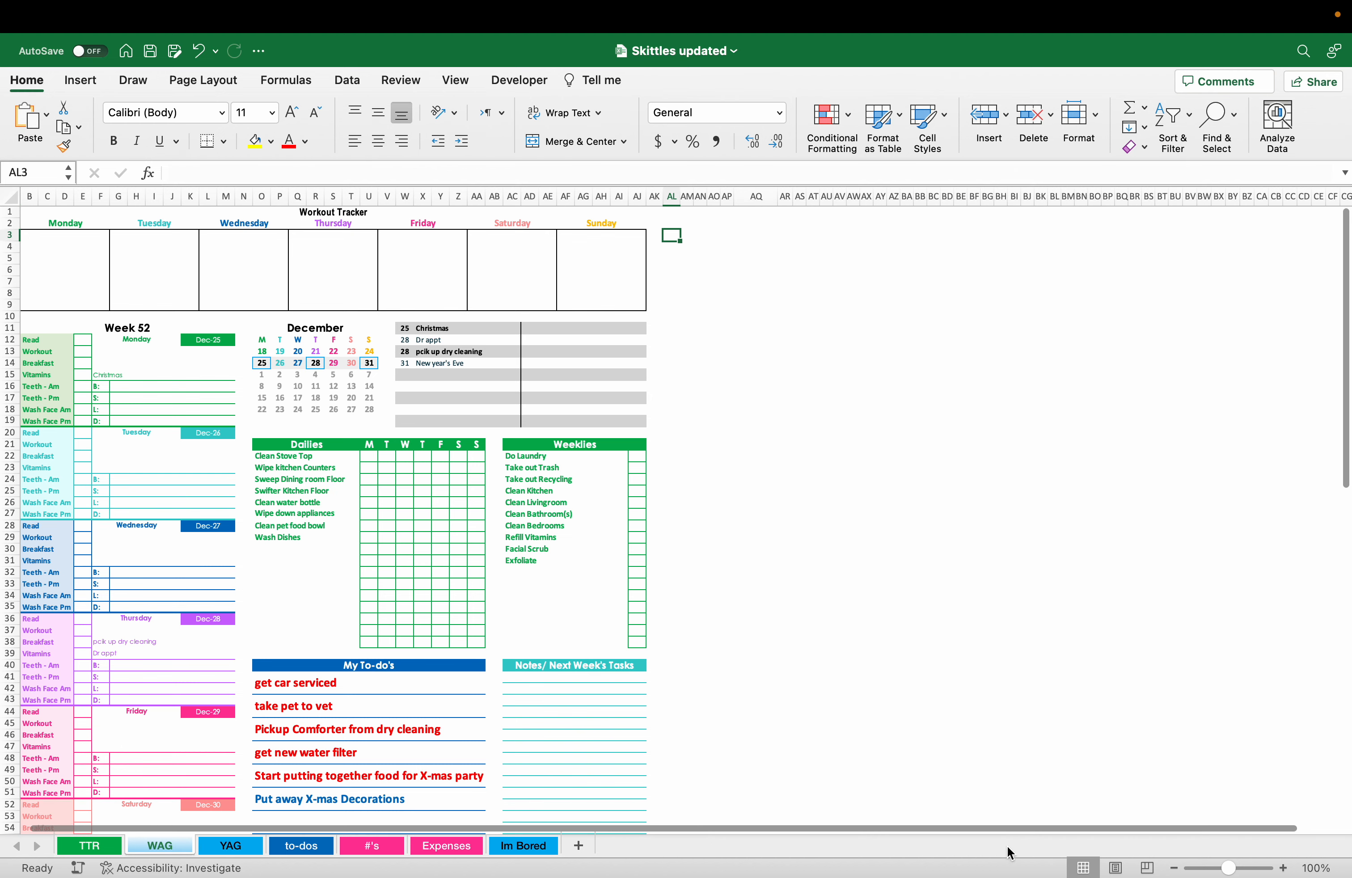
drag(863, 827, 807, 827)
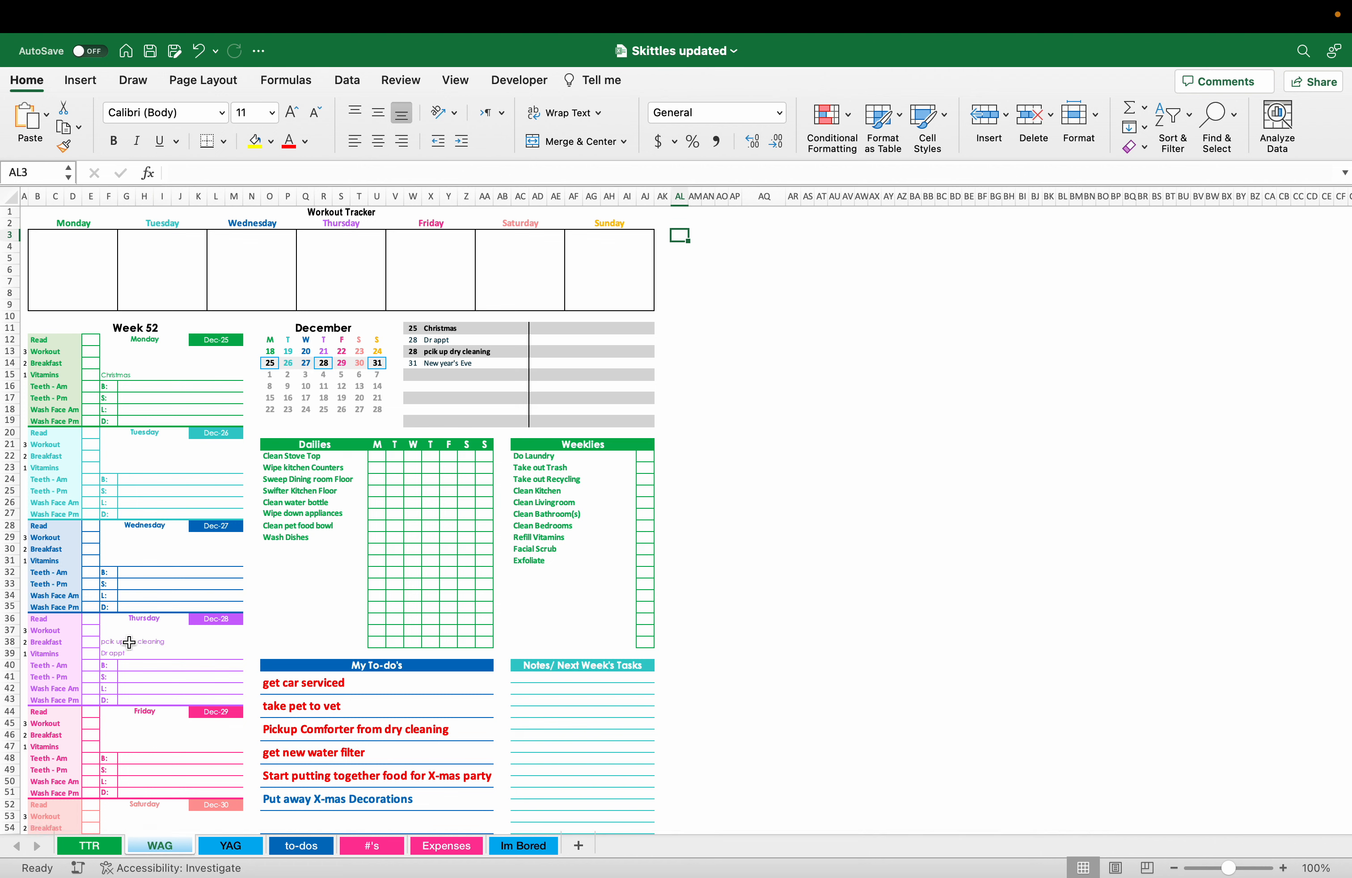
- Inspect the lookup formulas behind the event lines for Thursday, Monday and Sunday in the weekly planner
click(102, 643)
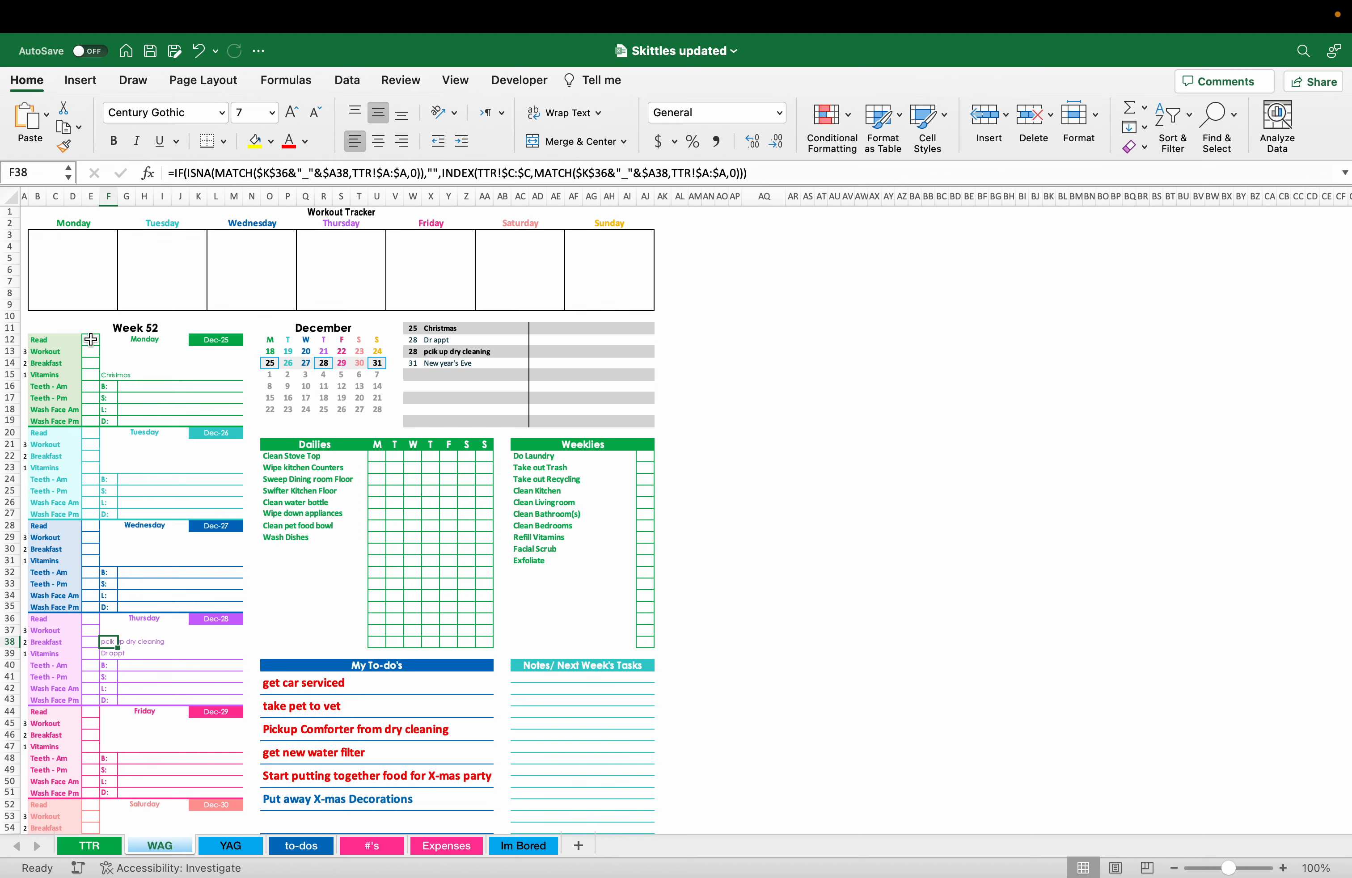
click(109, 375)
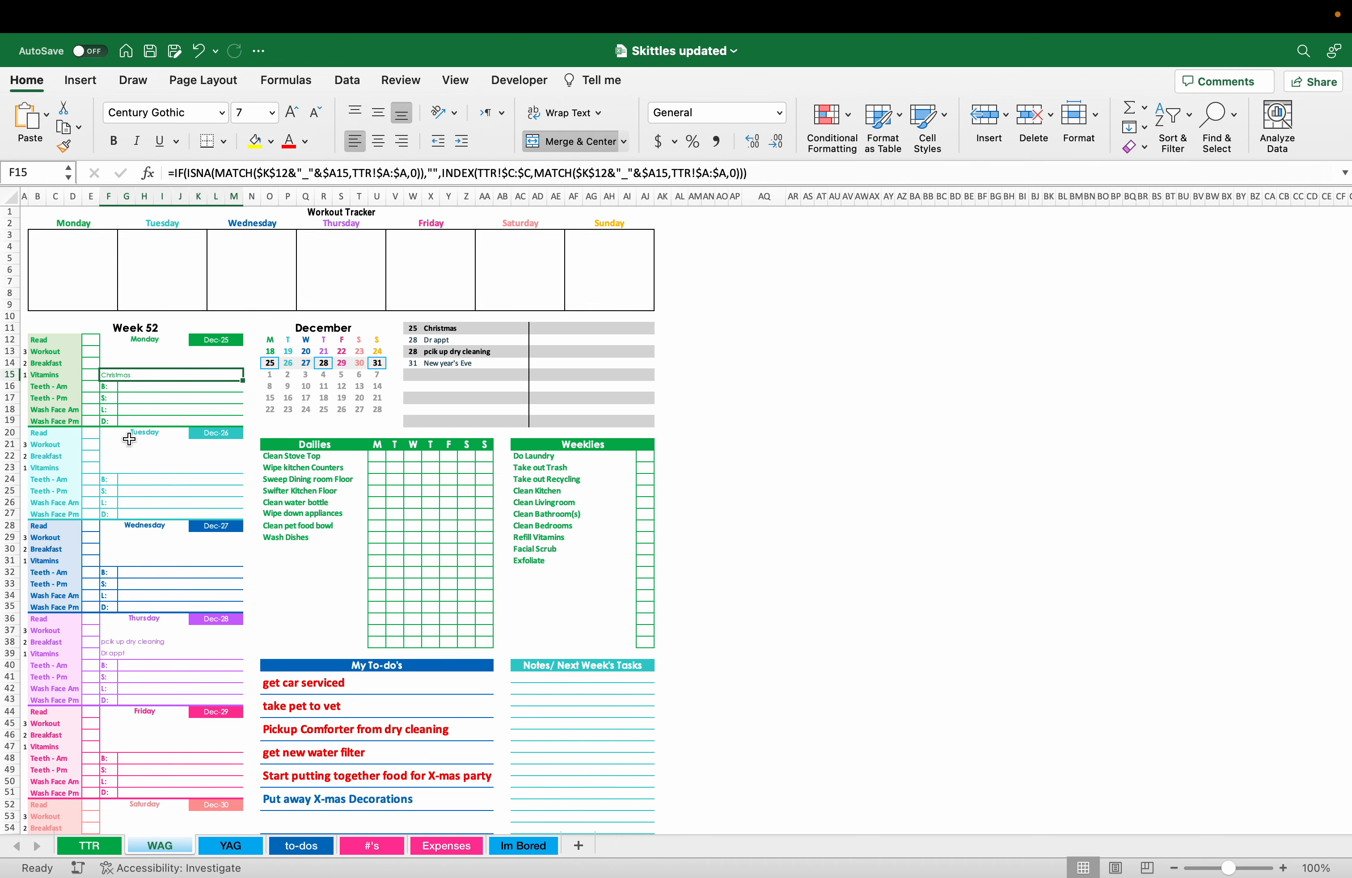
scroll(128, 438, down, 5)
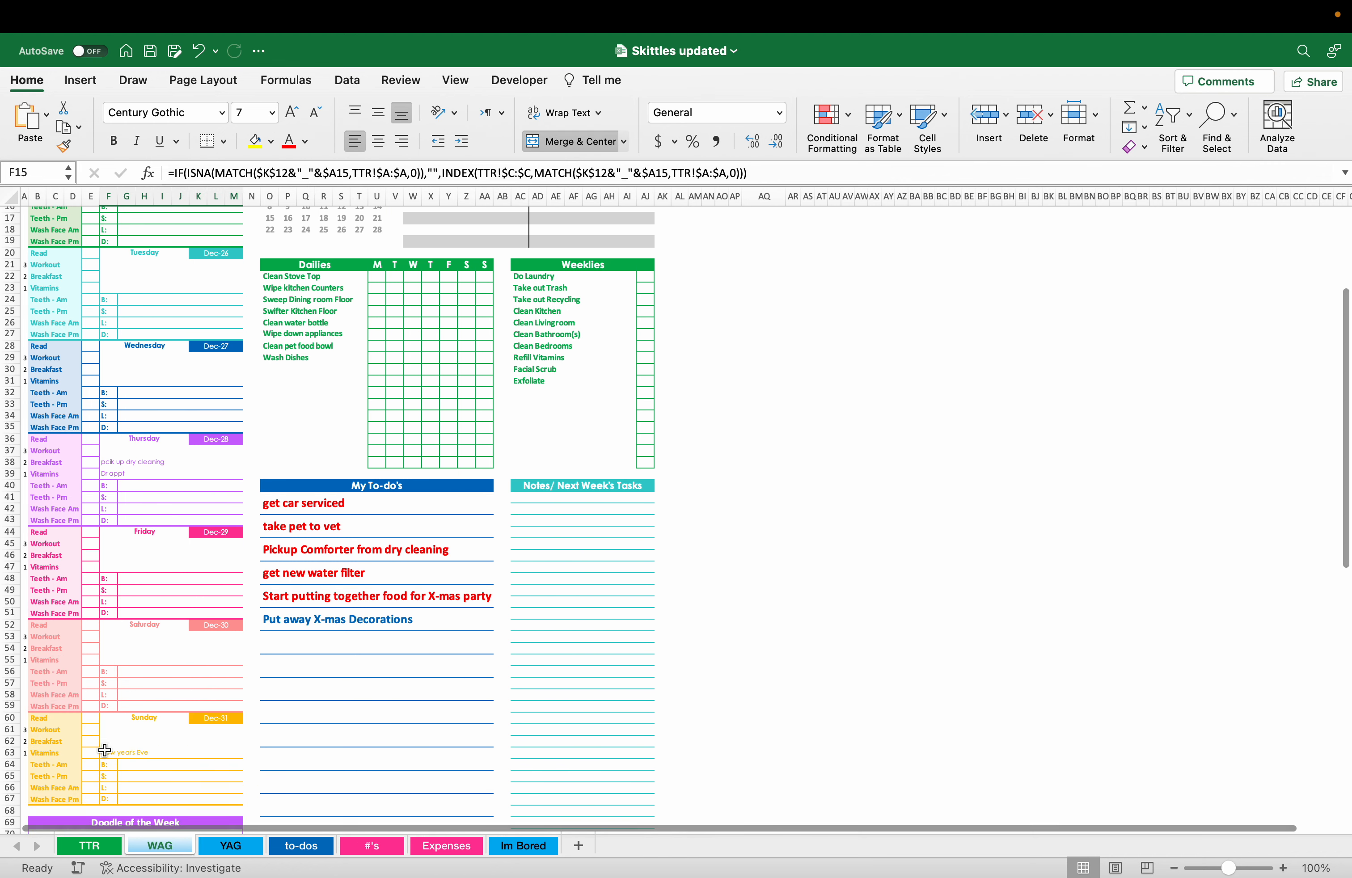
click(107, 751)
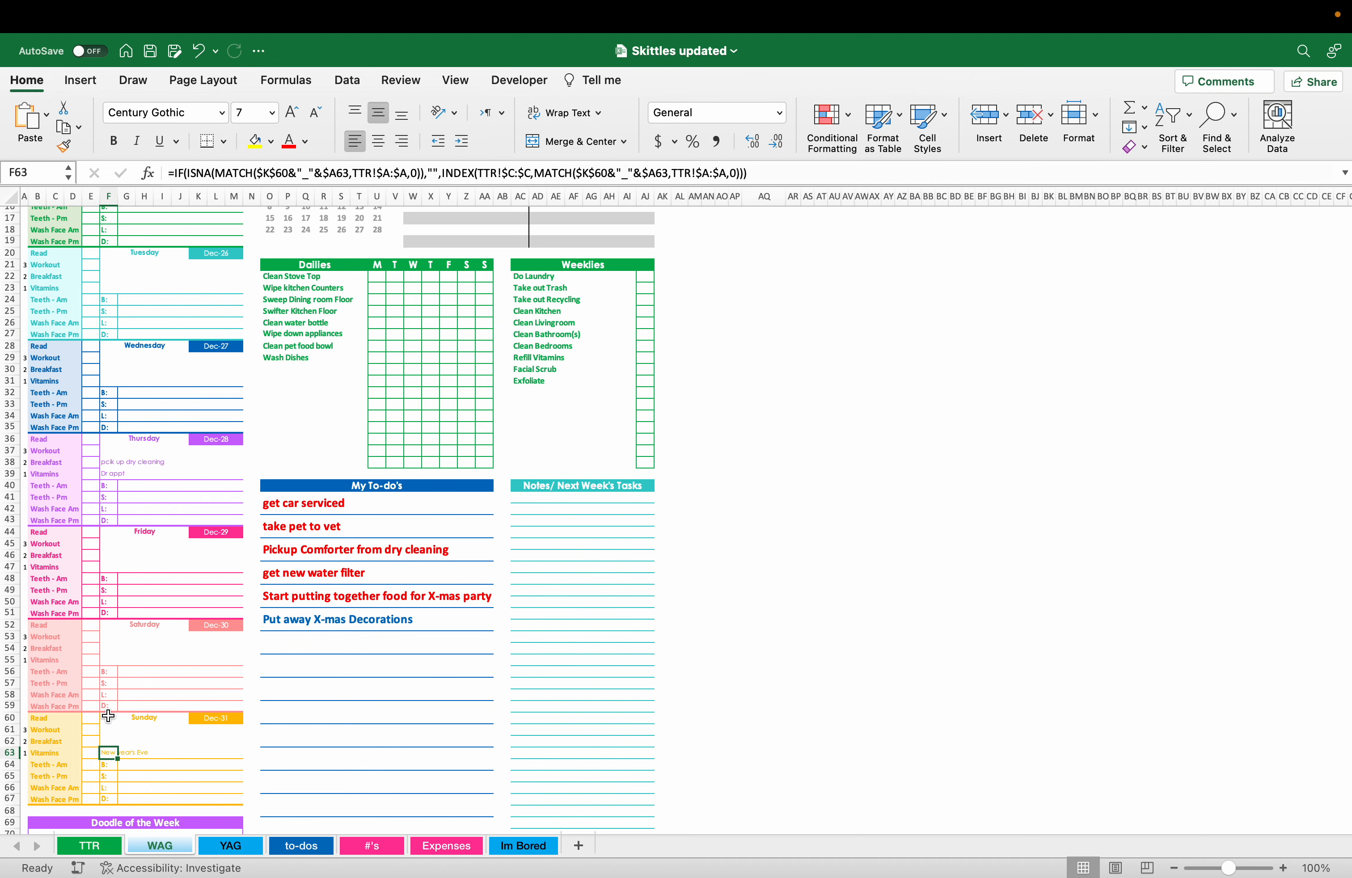
scroll(109, 684, up, 5)
scroll(74, 583, down, 2)
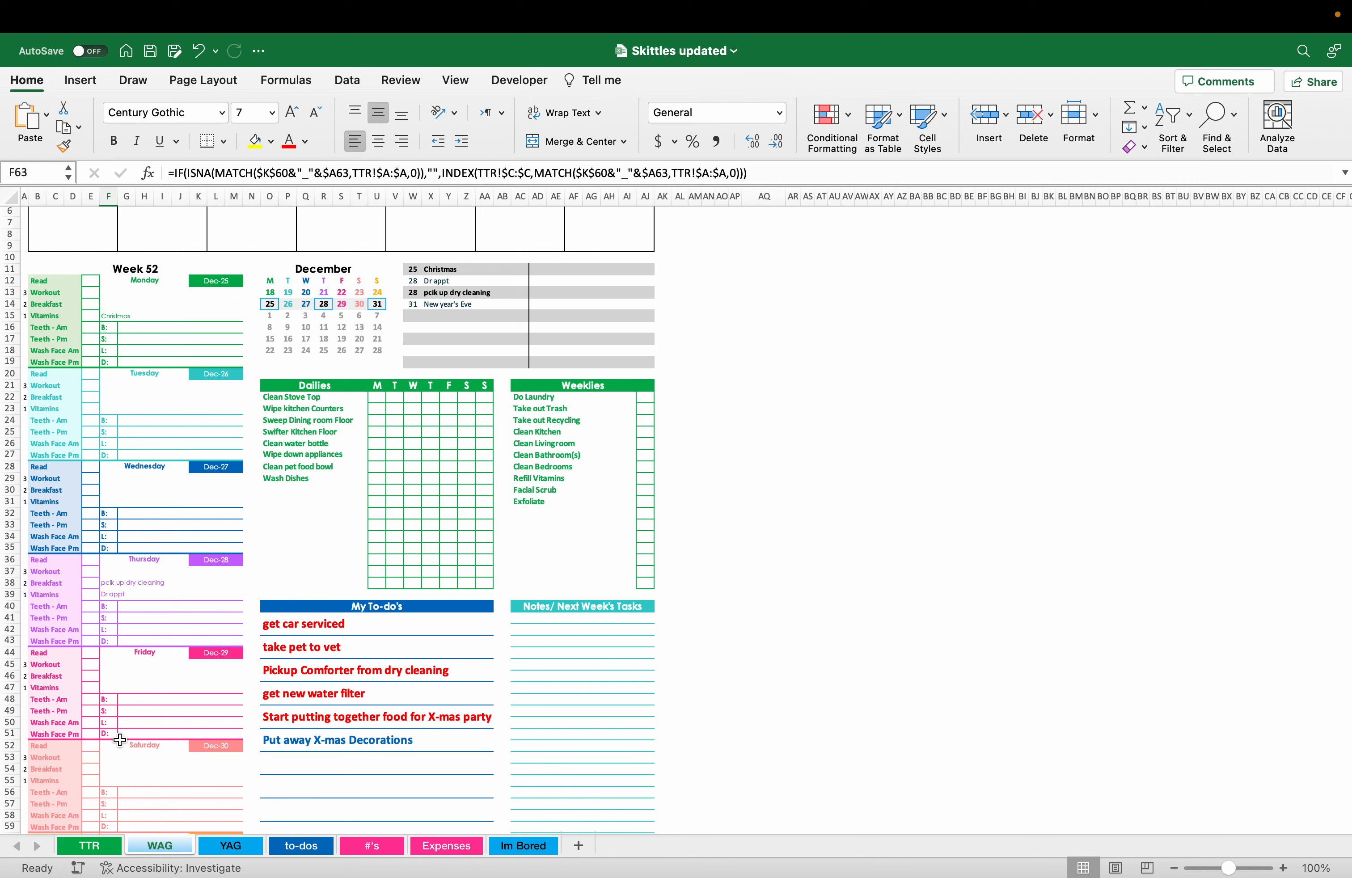
scroll(310, 377, up, 2)
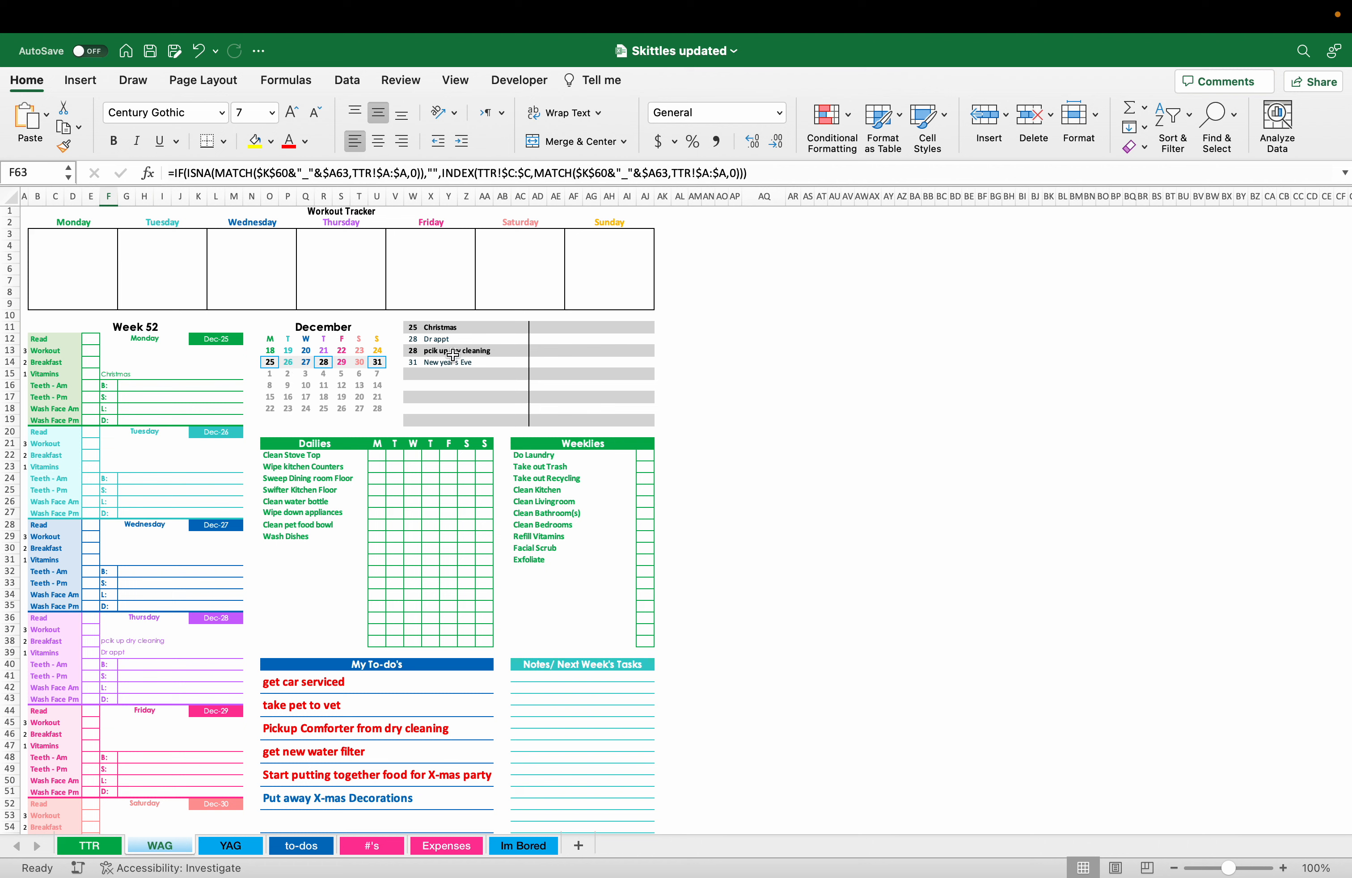
- Change the formula in cell U19 below the mini calendar to =T19+7
click(378, 423)
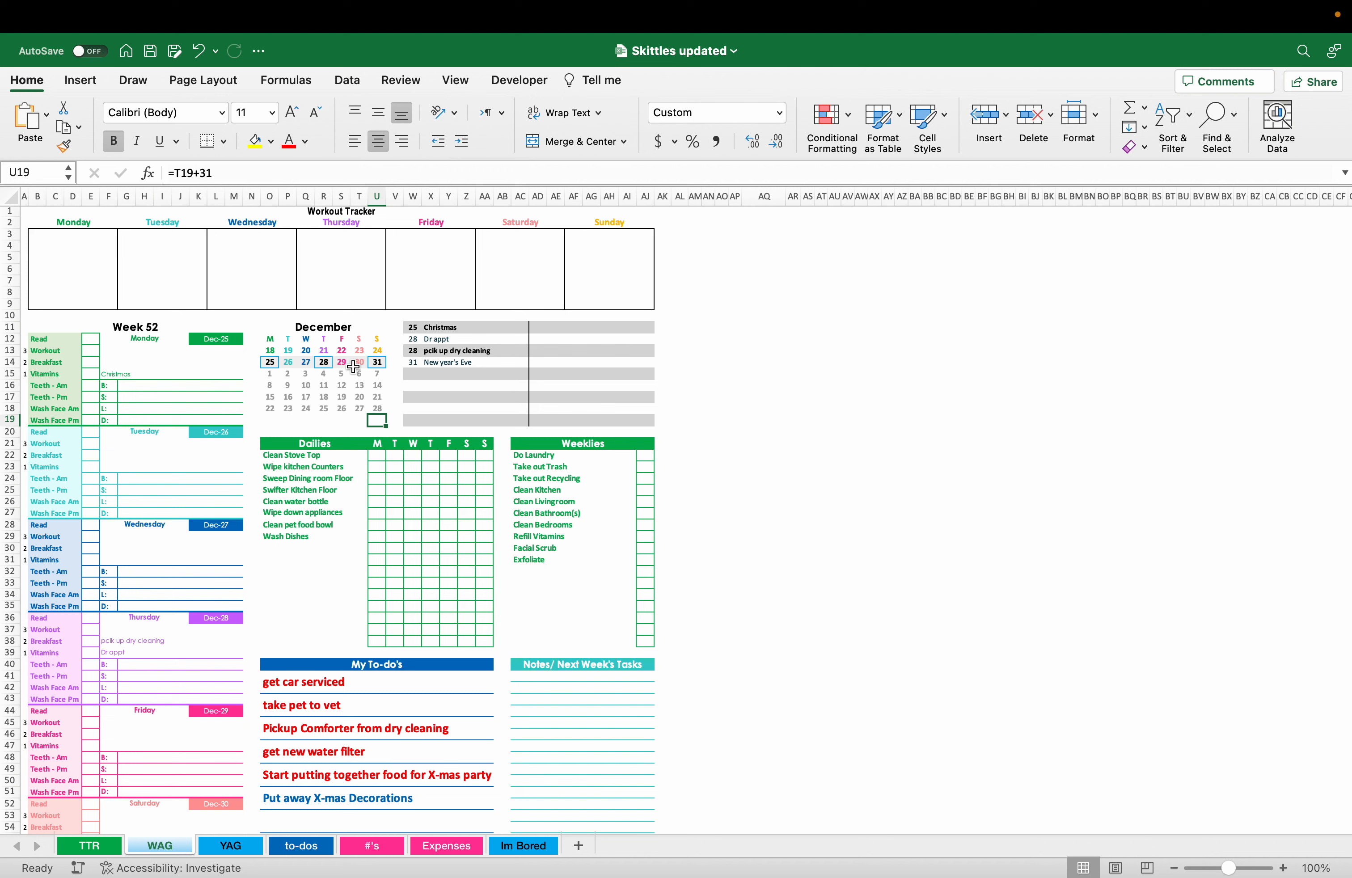
click(233, 171)
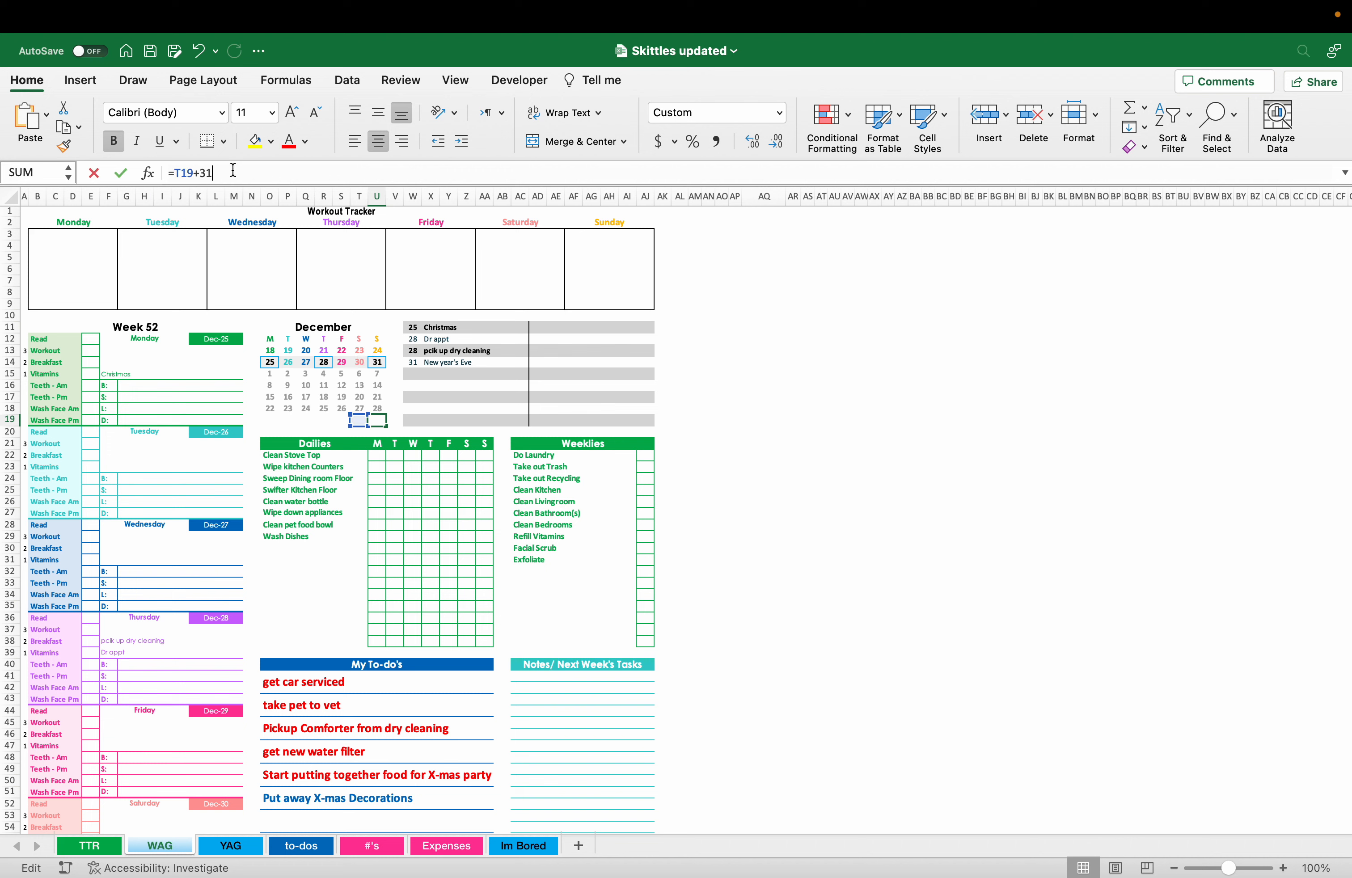
key(BackSpace)
key(BackSpace)
key(Return)
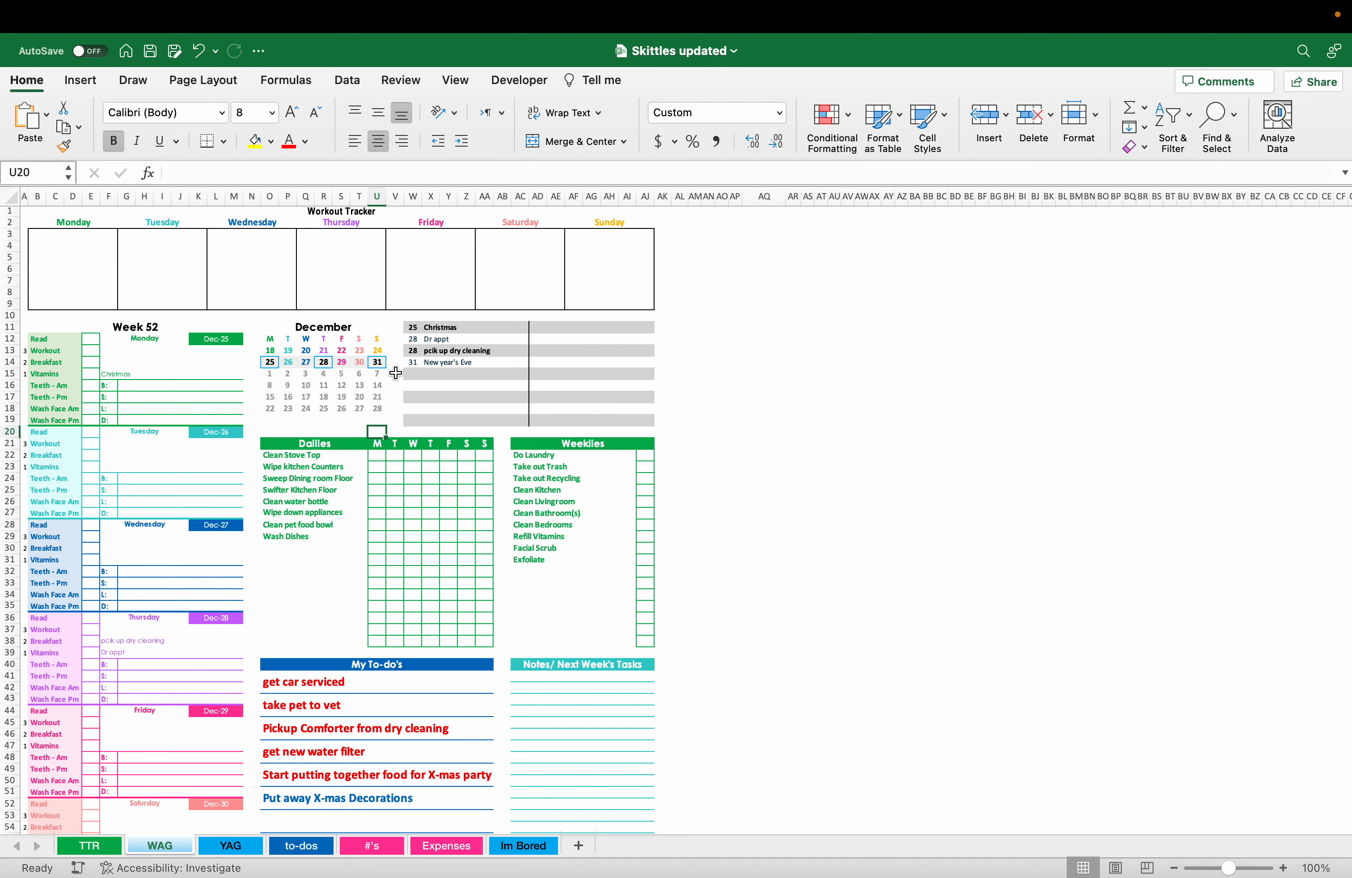
- Add a "Dr appt" event dated 1/15/2024 in the first empty row of the Events table on the TTR sheet
click(95, 849)
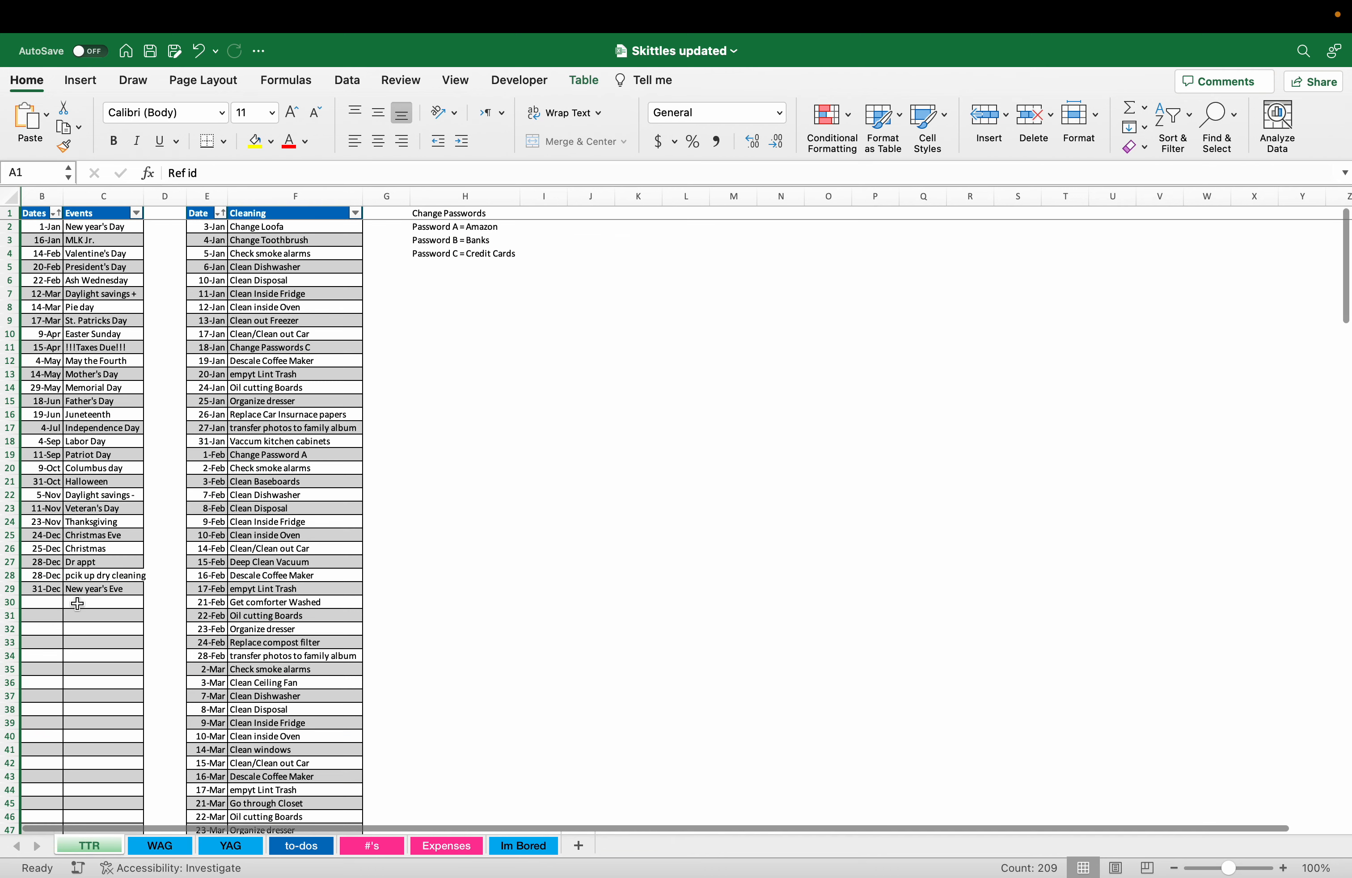
click(50, 604)
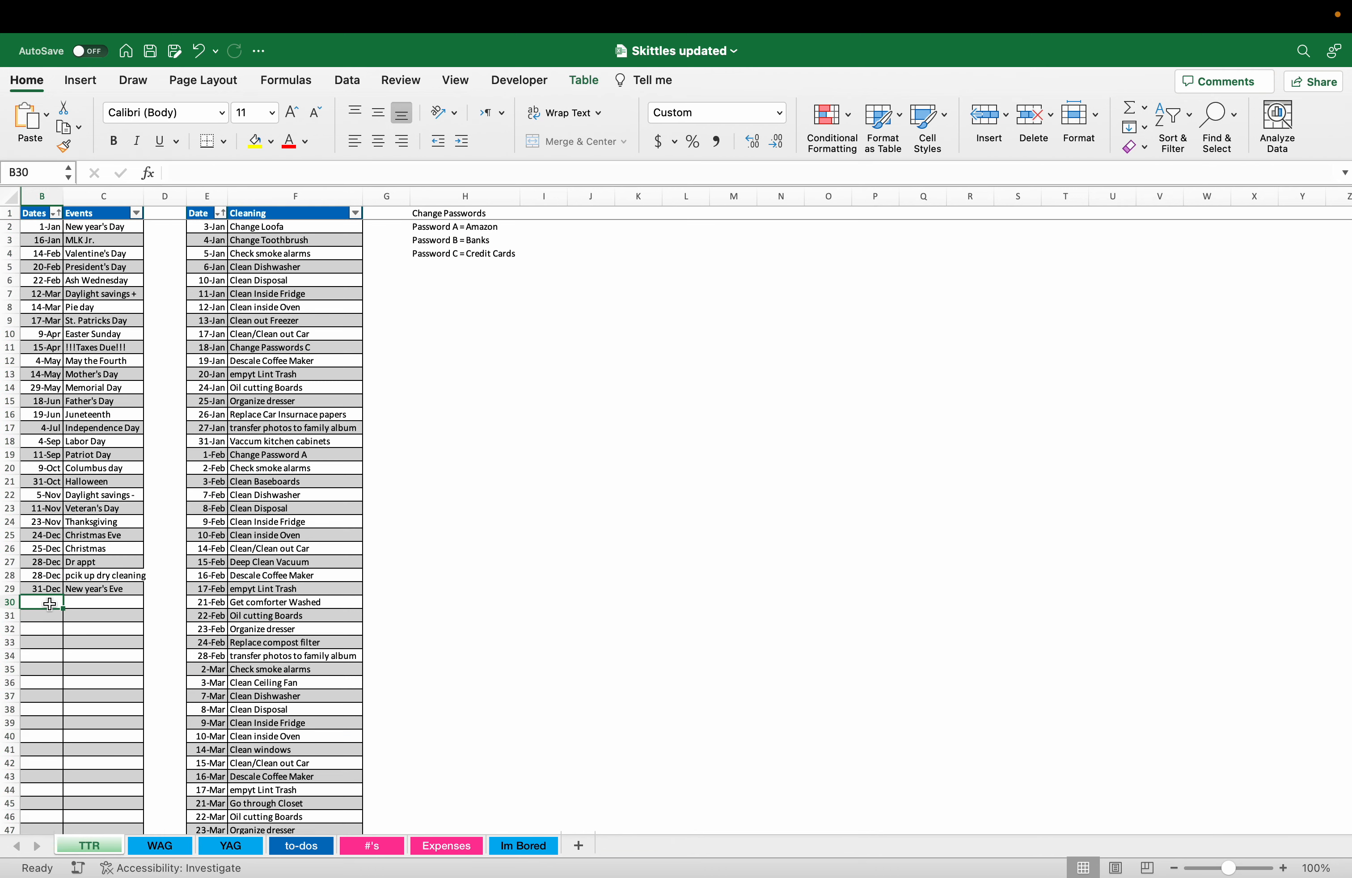
text(1)
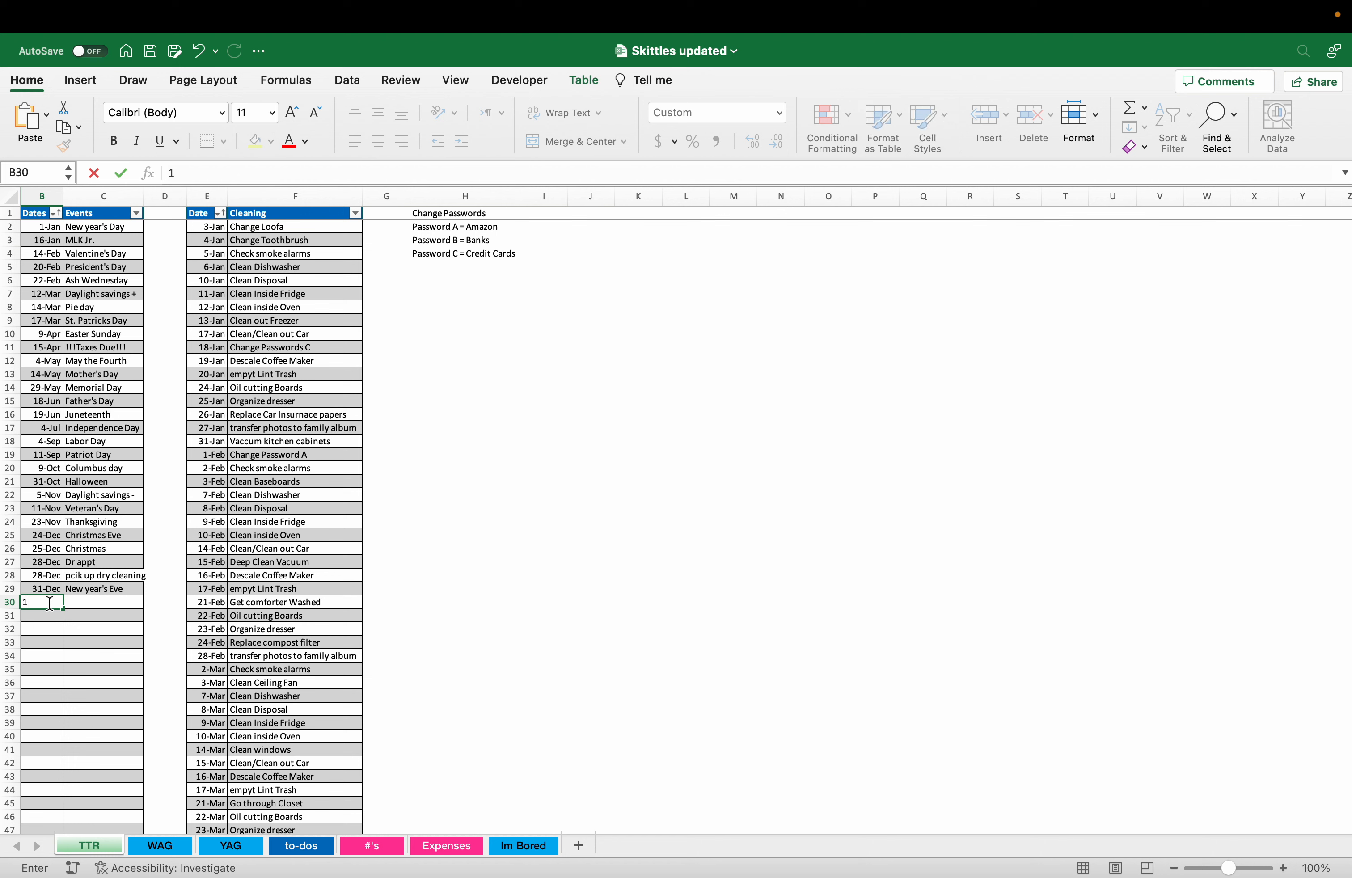
text(/15/2023)
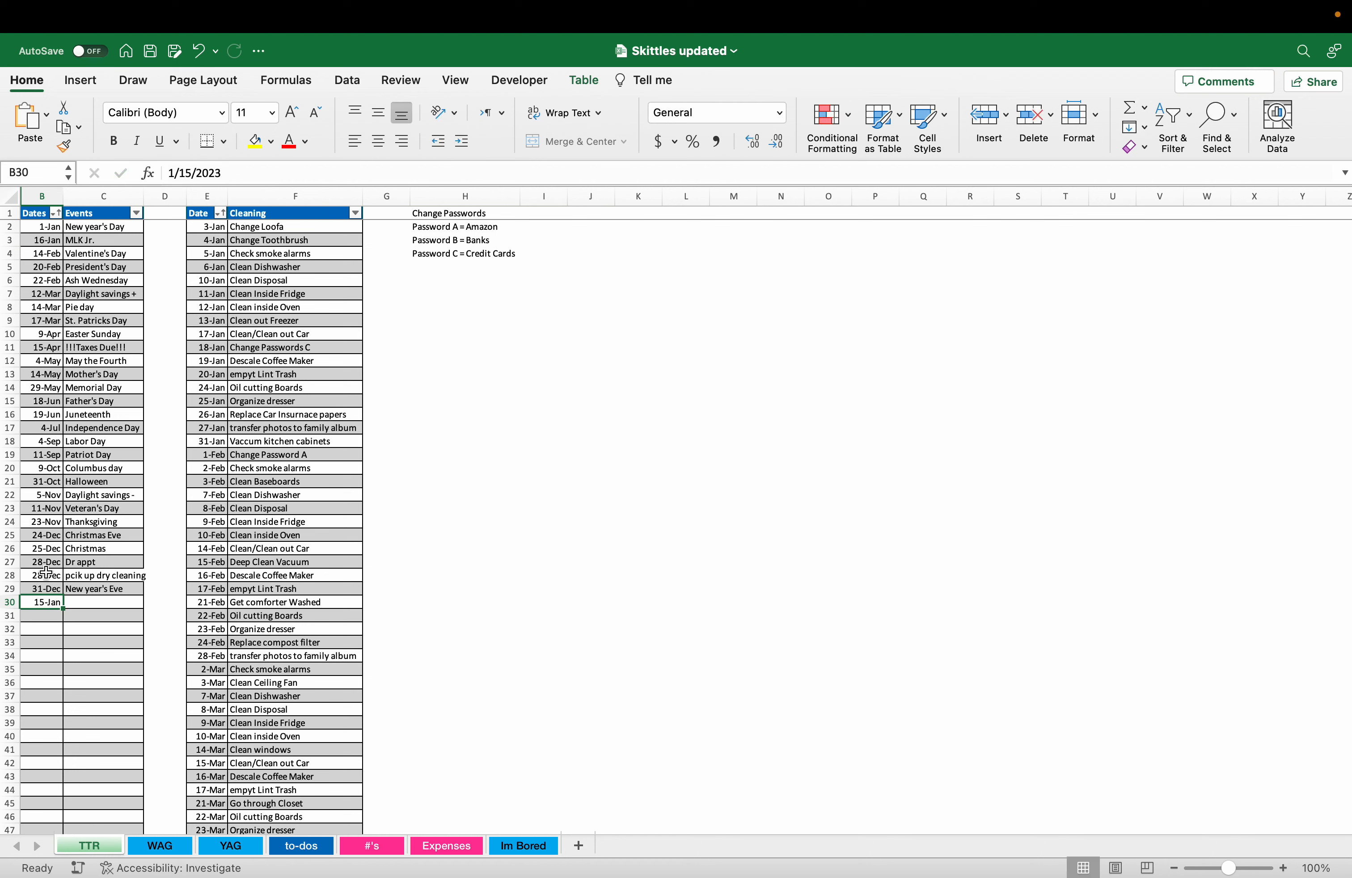
click(278, 172)
key(Return)
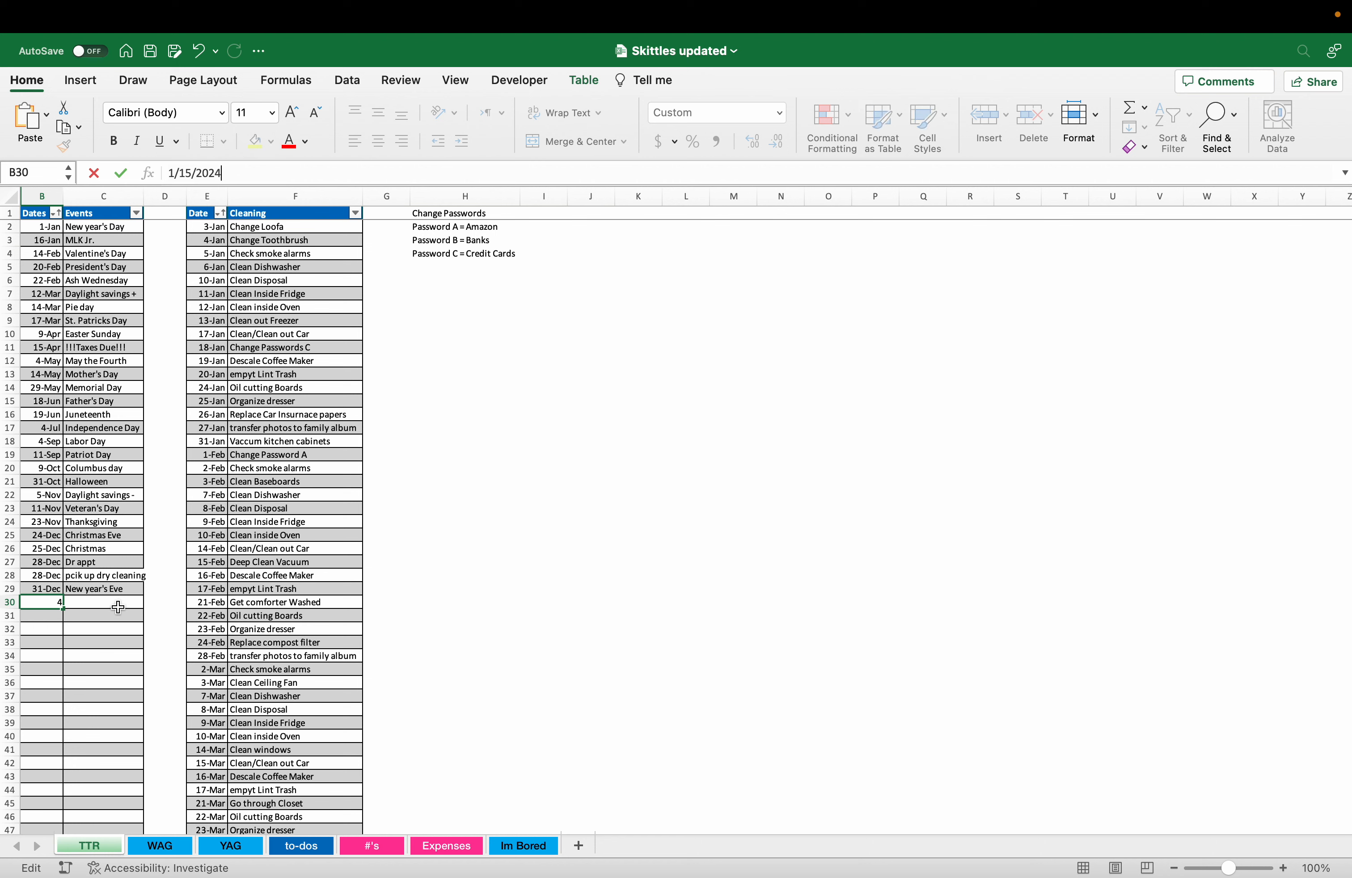
click(114, 603)
text(dr appt)
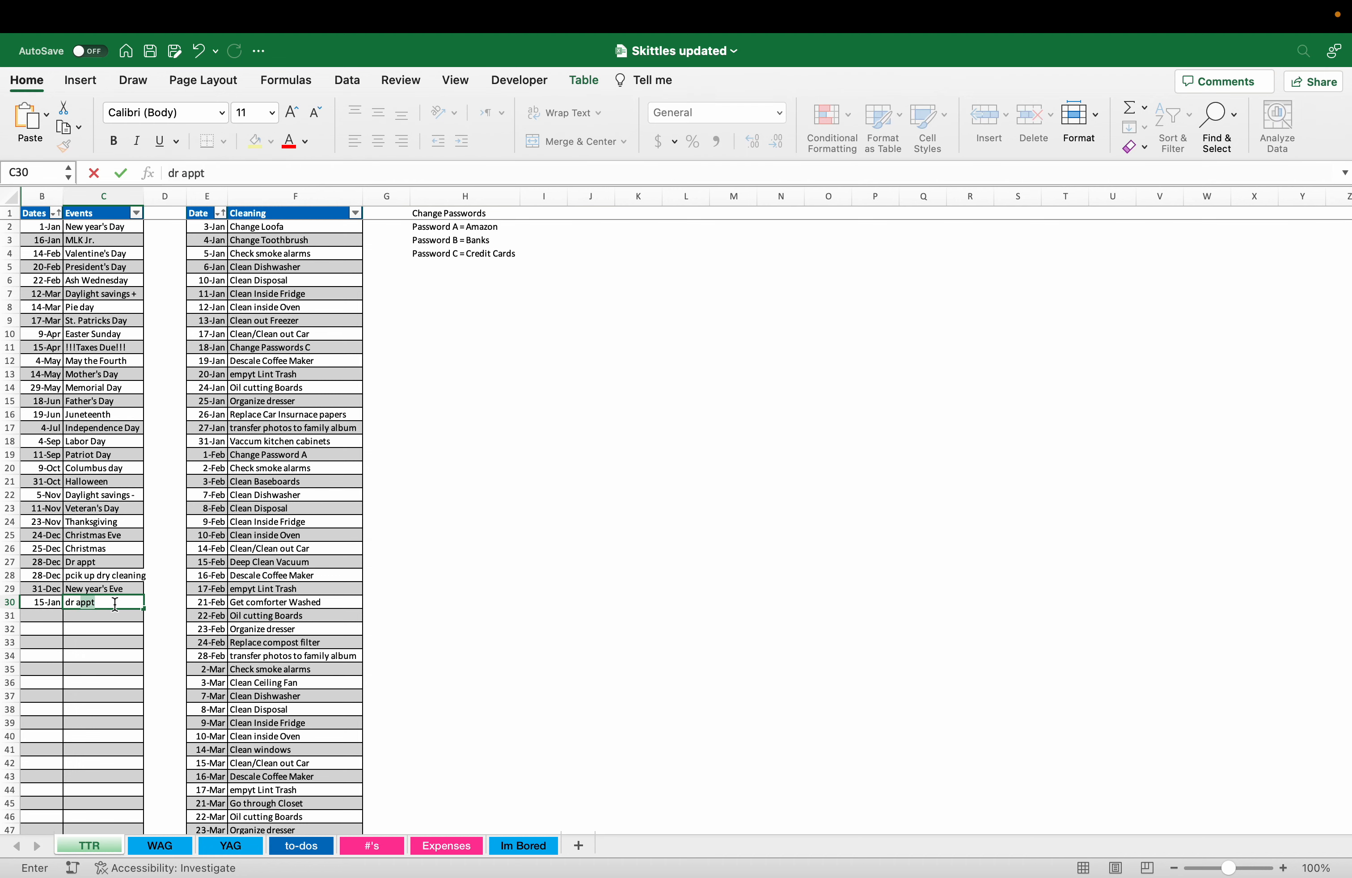
key(Return)
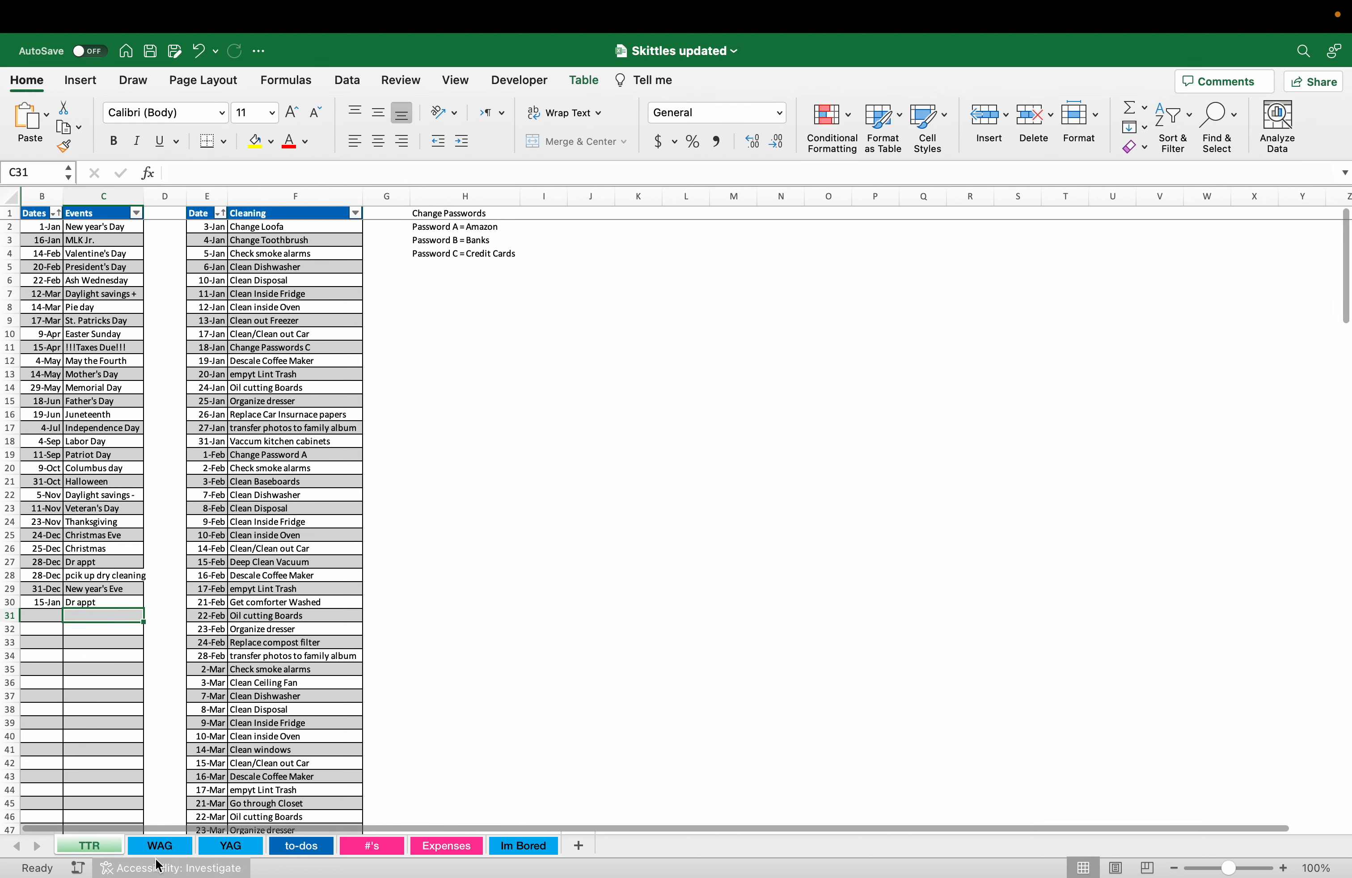
- Return to the WAG sheet and try a different day offset in cell U19's formula
click(159, 845)
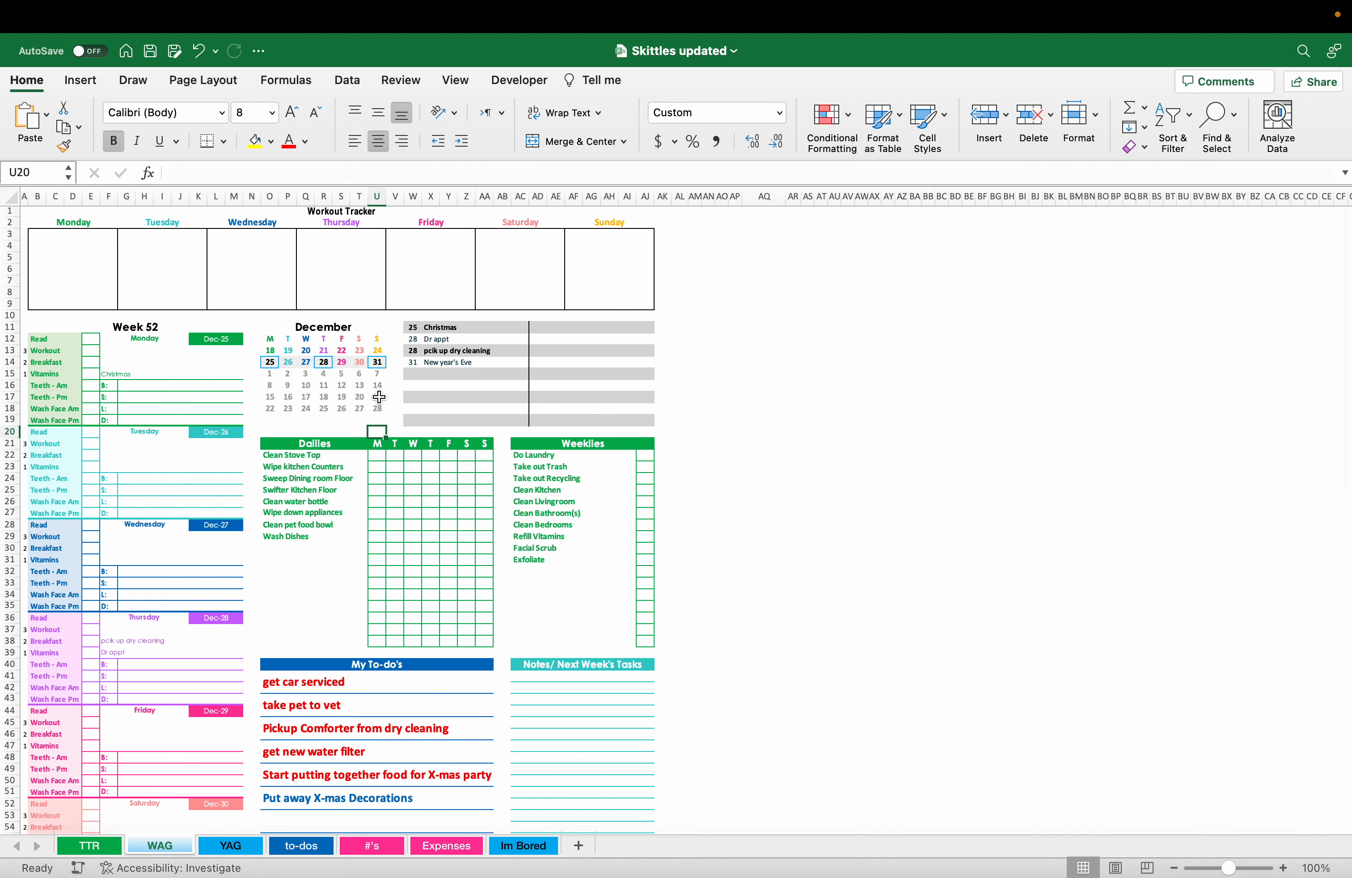
key(Up)
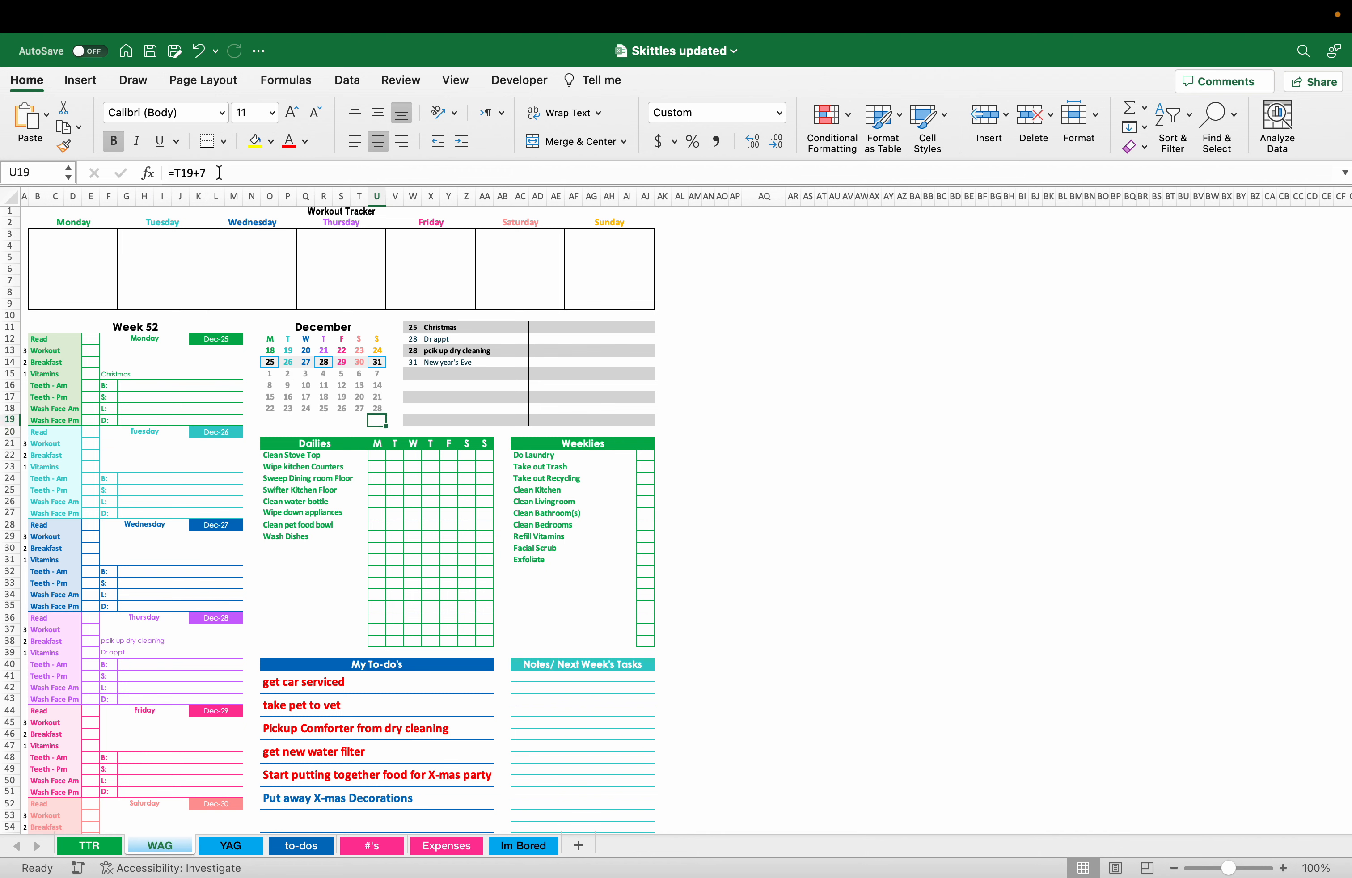
click(220, 172)
key(BackSpace)
key(Return)
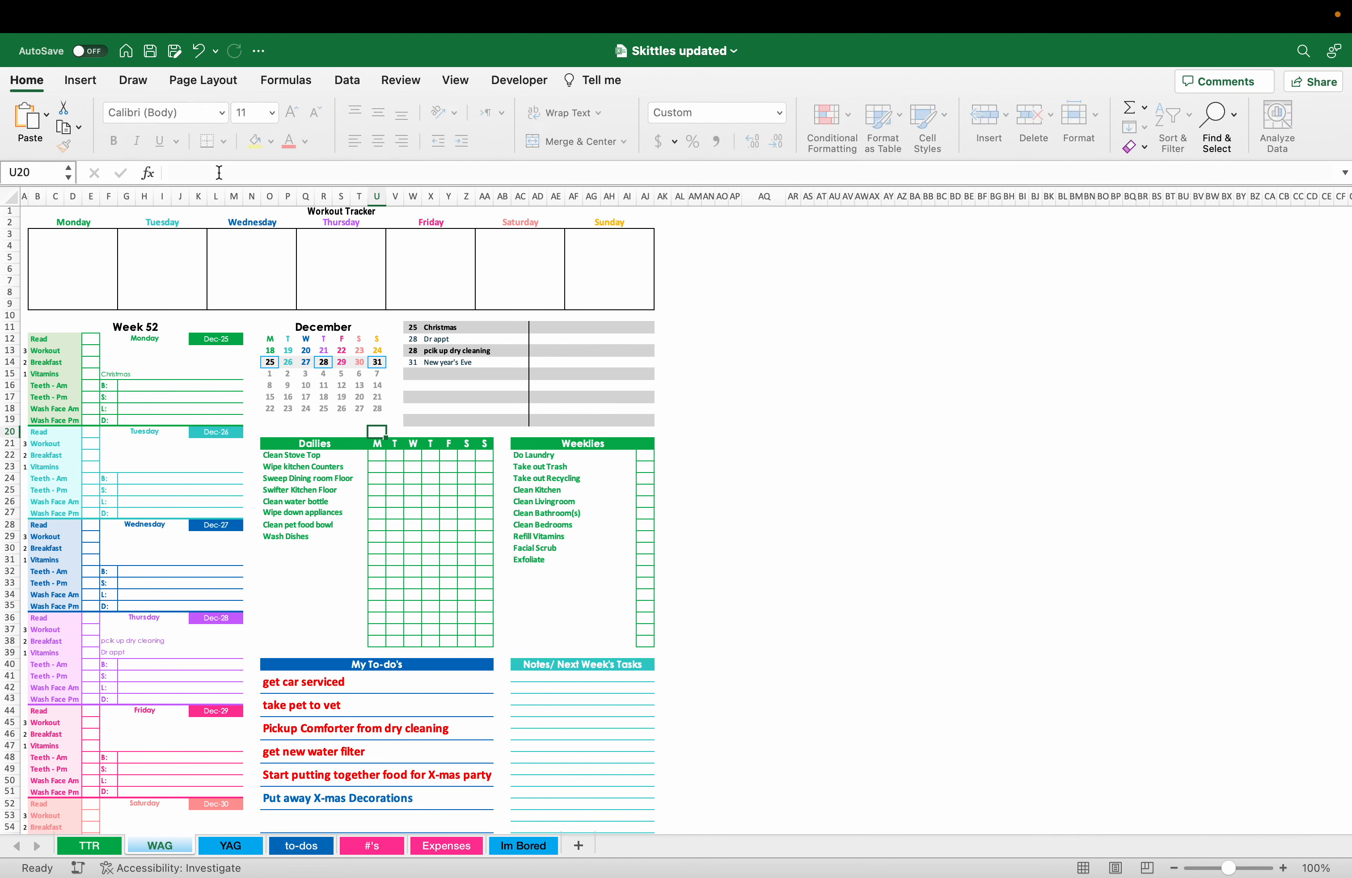
- Try a longer day offset in cell U19's formula on the WAG sheet
key(Up)
click(219, 173)
key(BackSpace)
key(BackSpace)
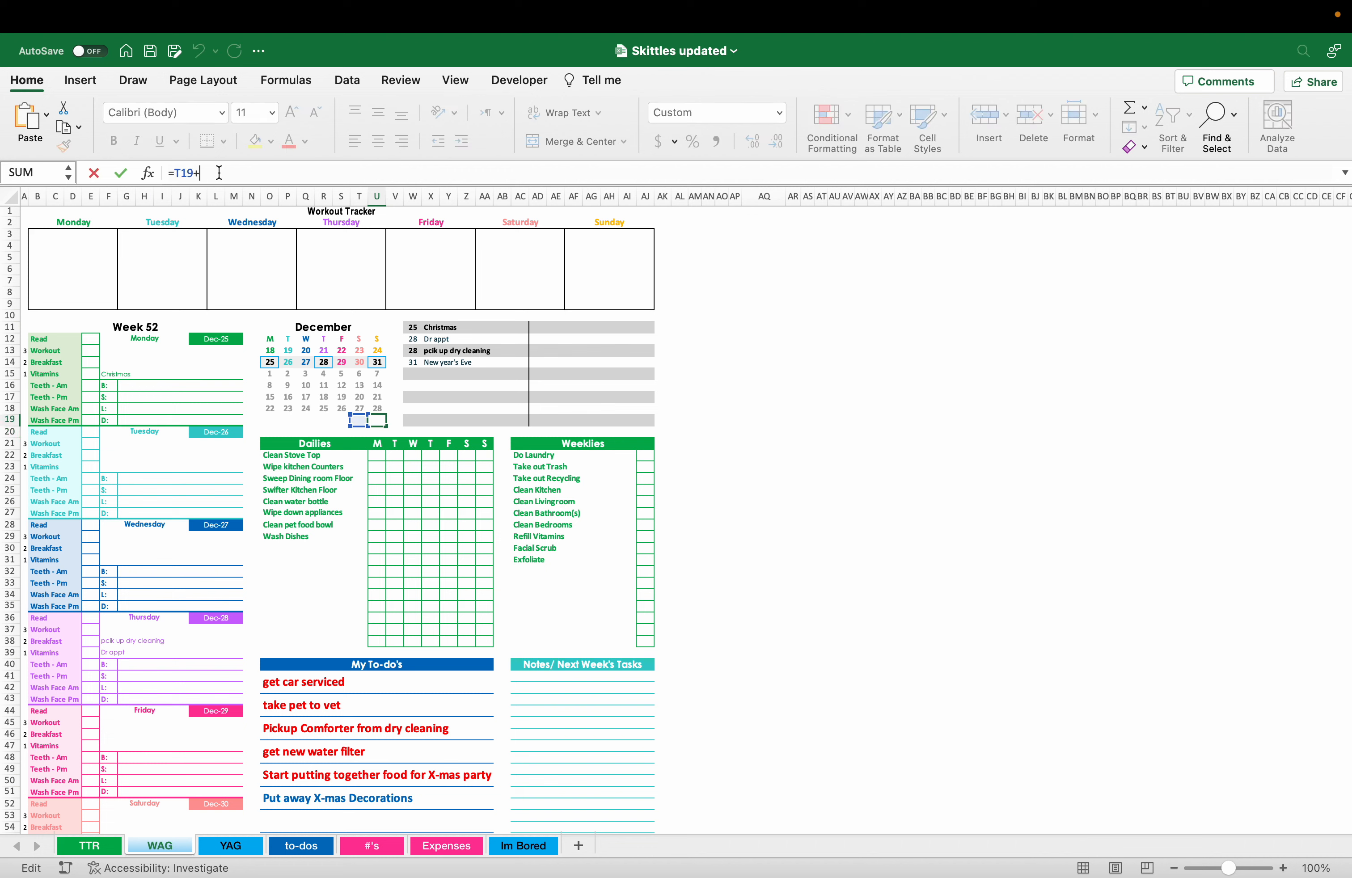
key(Return)
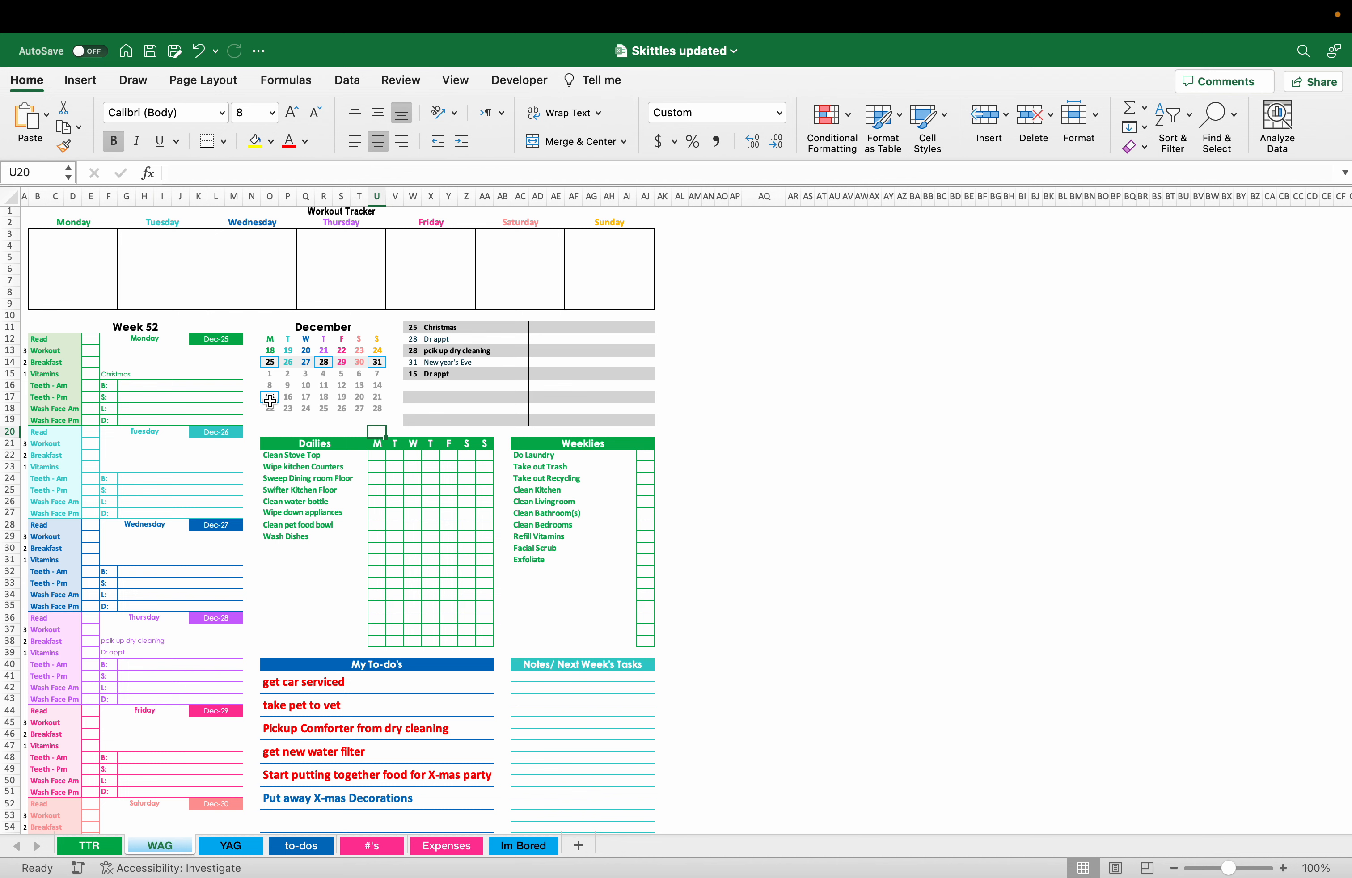
- Set the formula in cell U19 below the mini calendar to =T19+14
key(Up)
click(269, 174)
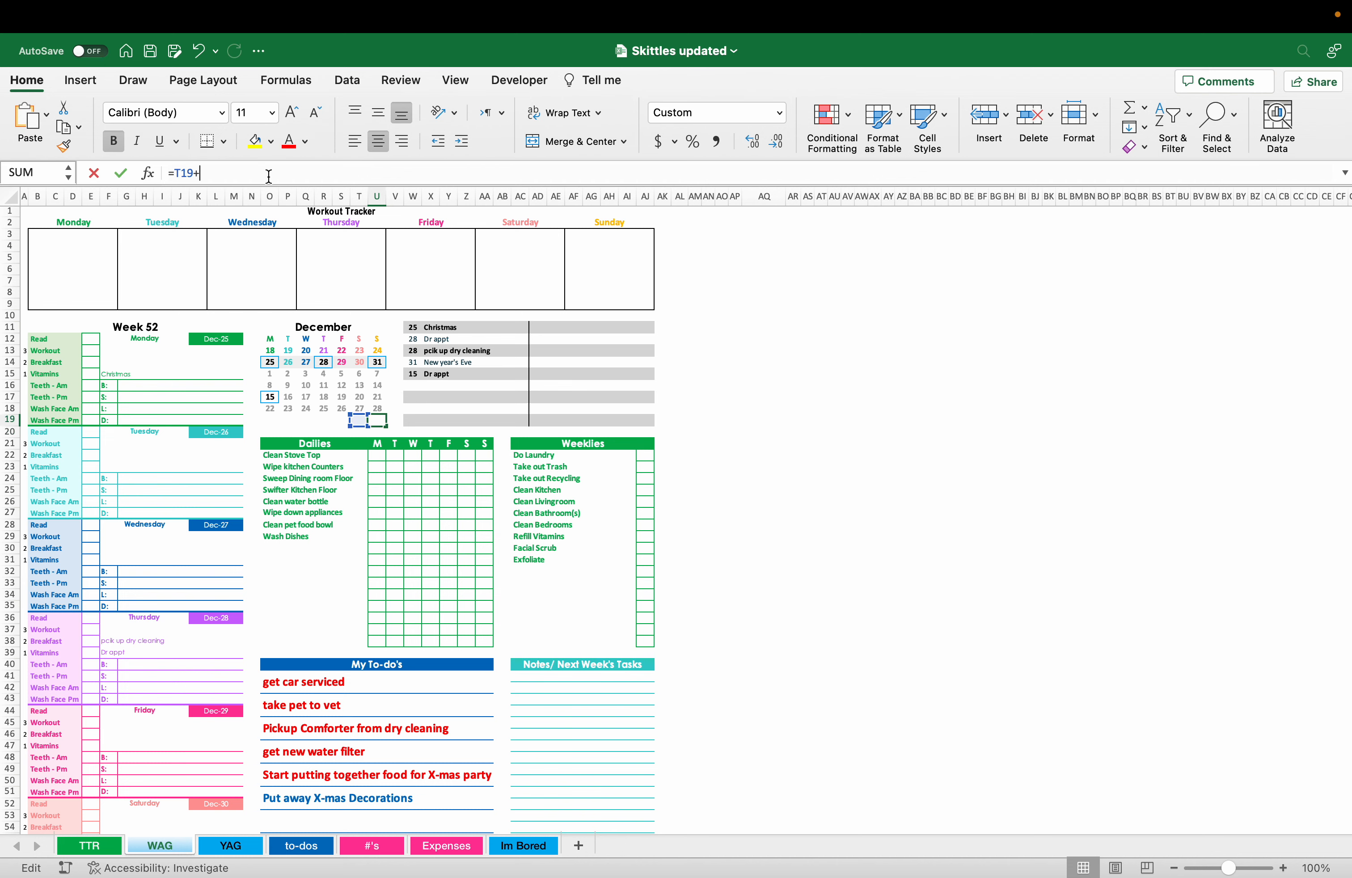
text(14)
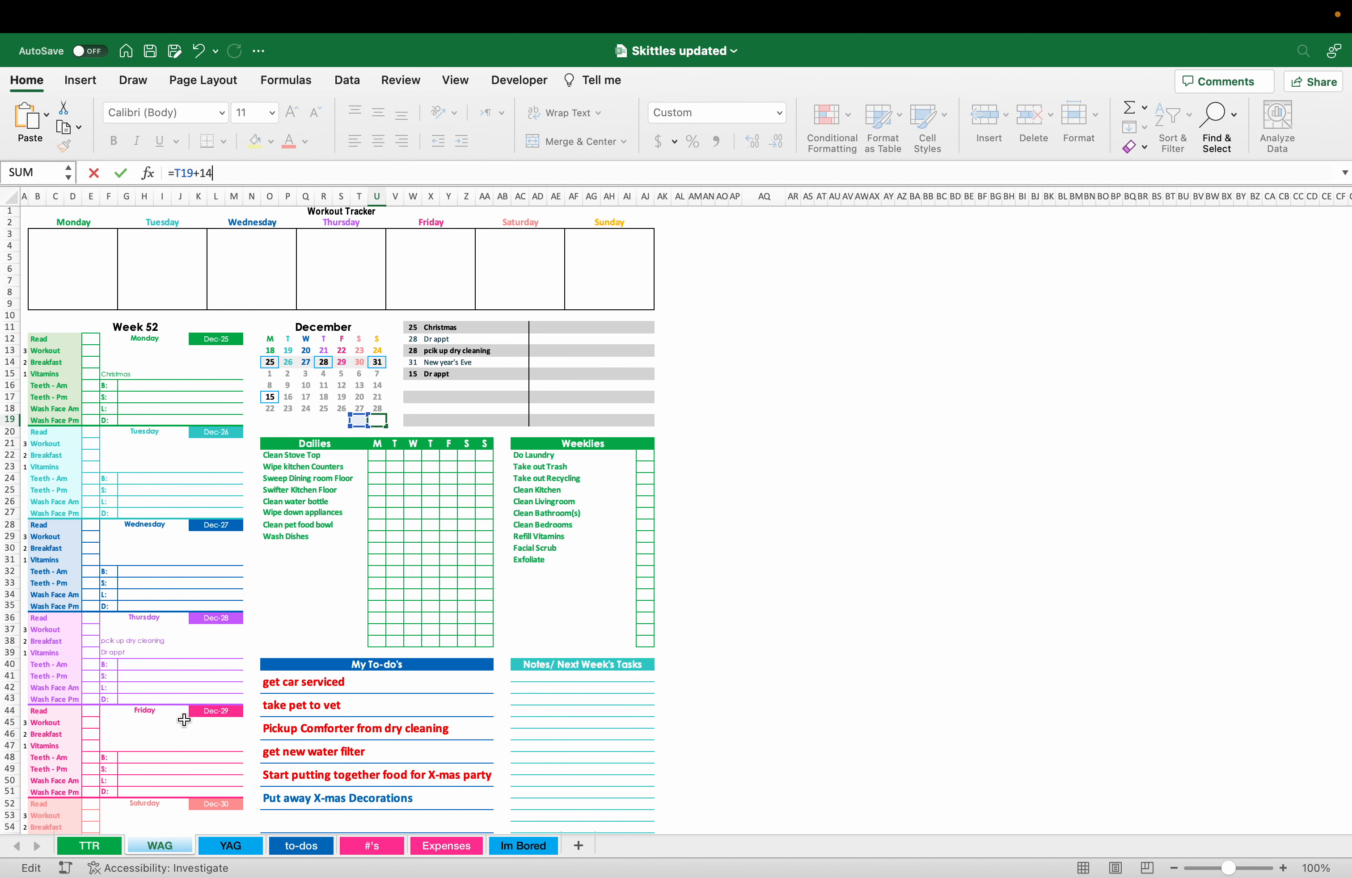
key(Return)
- Change the date of the last "Dr appt" event in the TTR sheet's Events table to January 8
click(114, 845)
click(43, 602)
click(190, 172)
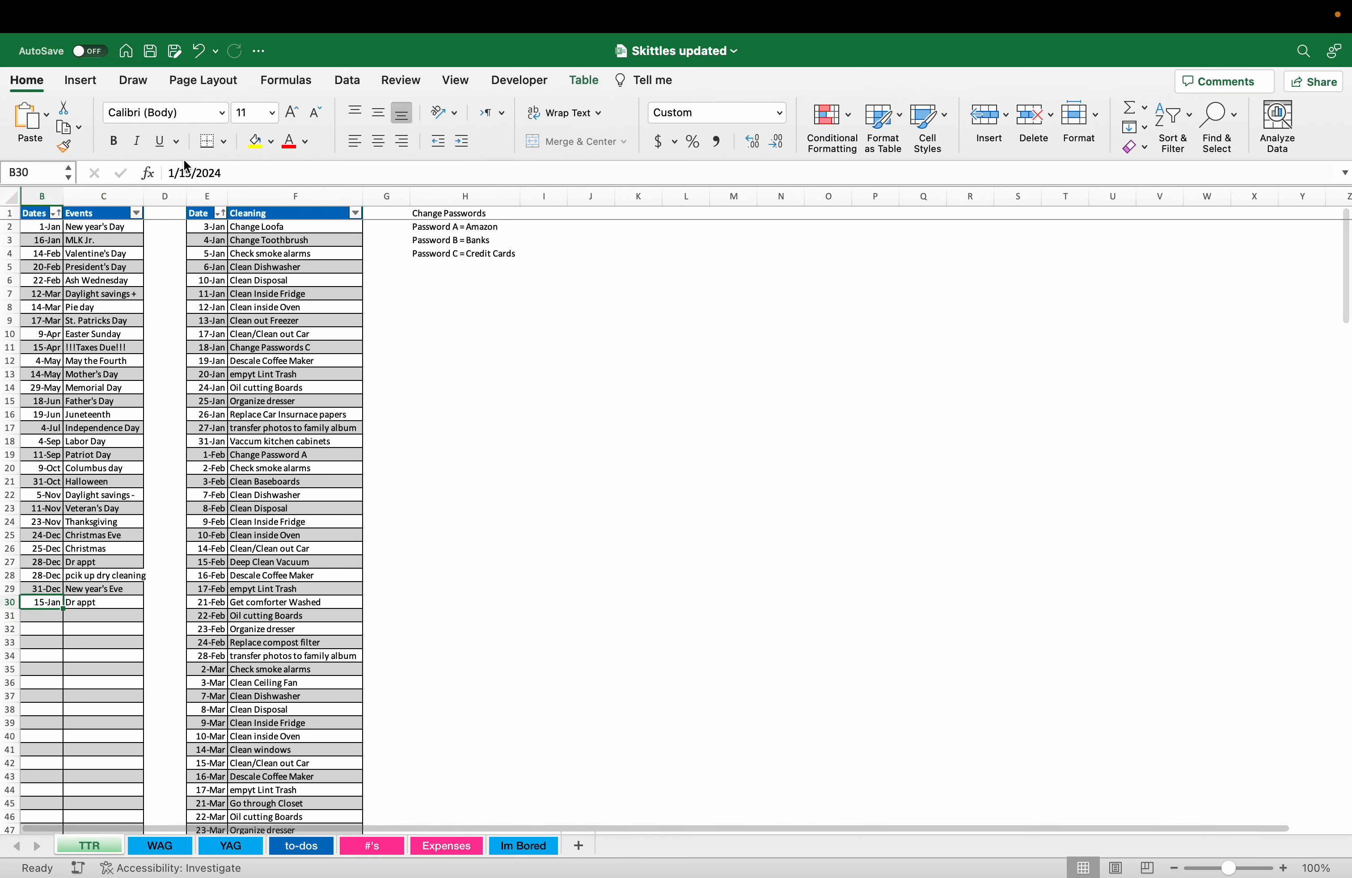
key(BackSpace)
key(BackSpace)
text(8)
key(Return)
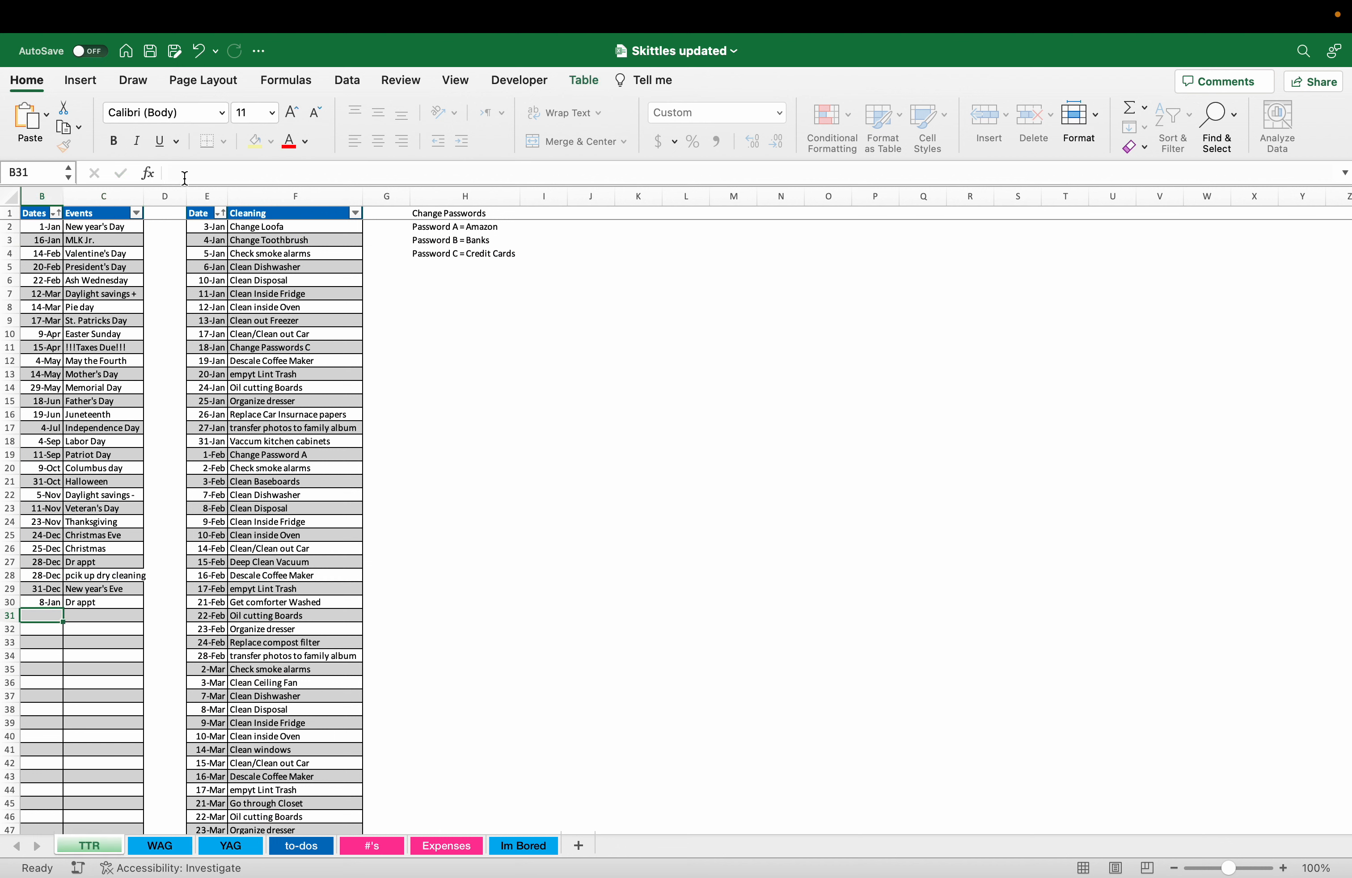
- Return to the WAG sheet and set cell U19's formula to =T19+7
click(161, 846)
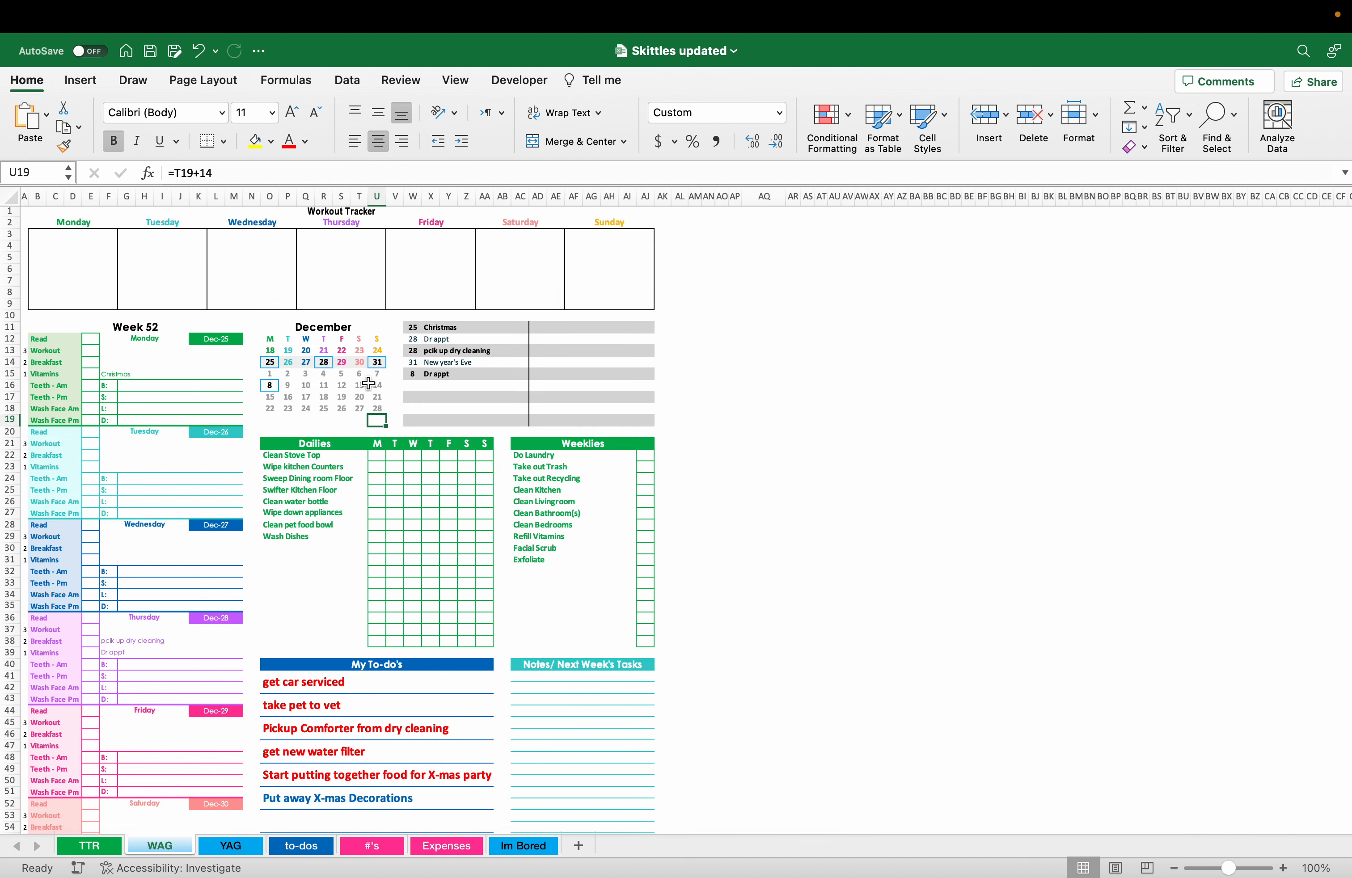
click(247, 170)
key(BackSpace)
key(BackSpace)
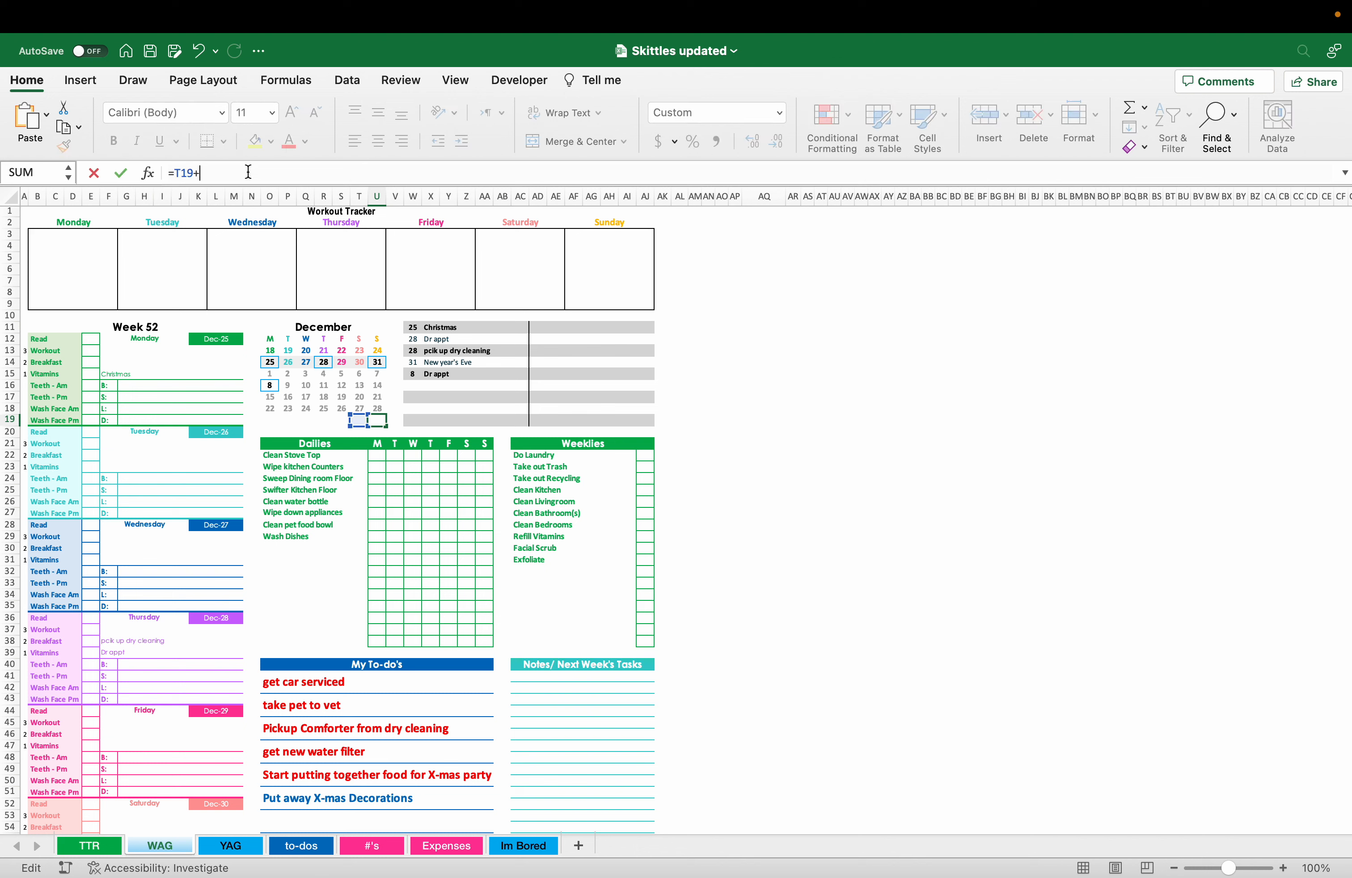
text(7)
key(Return)
key(Up)
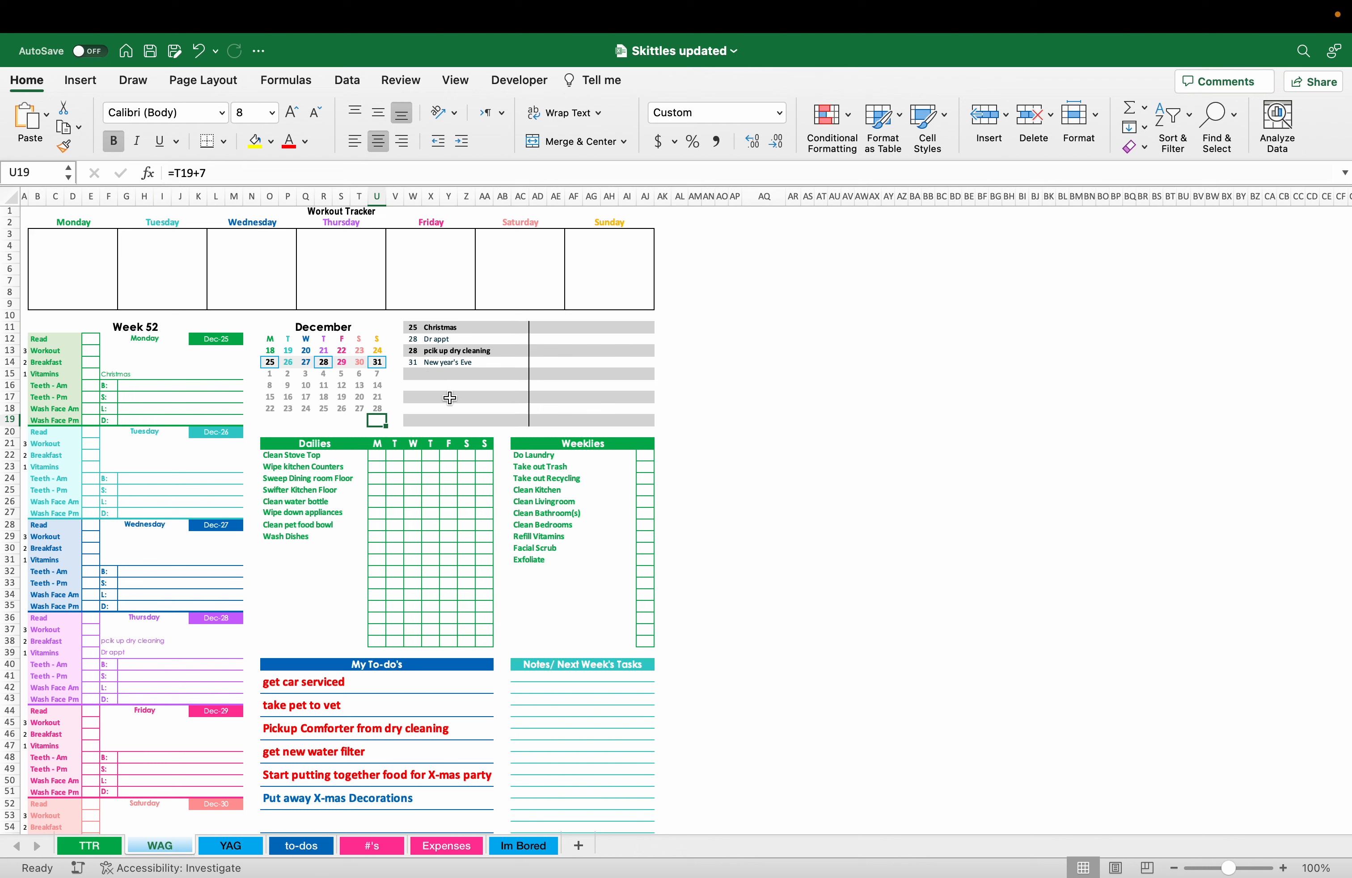
- Change the formula in cell U19 below the mini calendar to =T19+31
click(315, 174)
text(14)
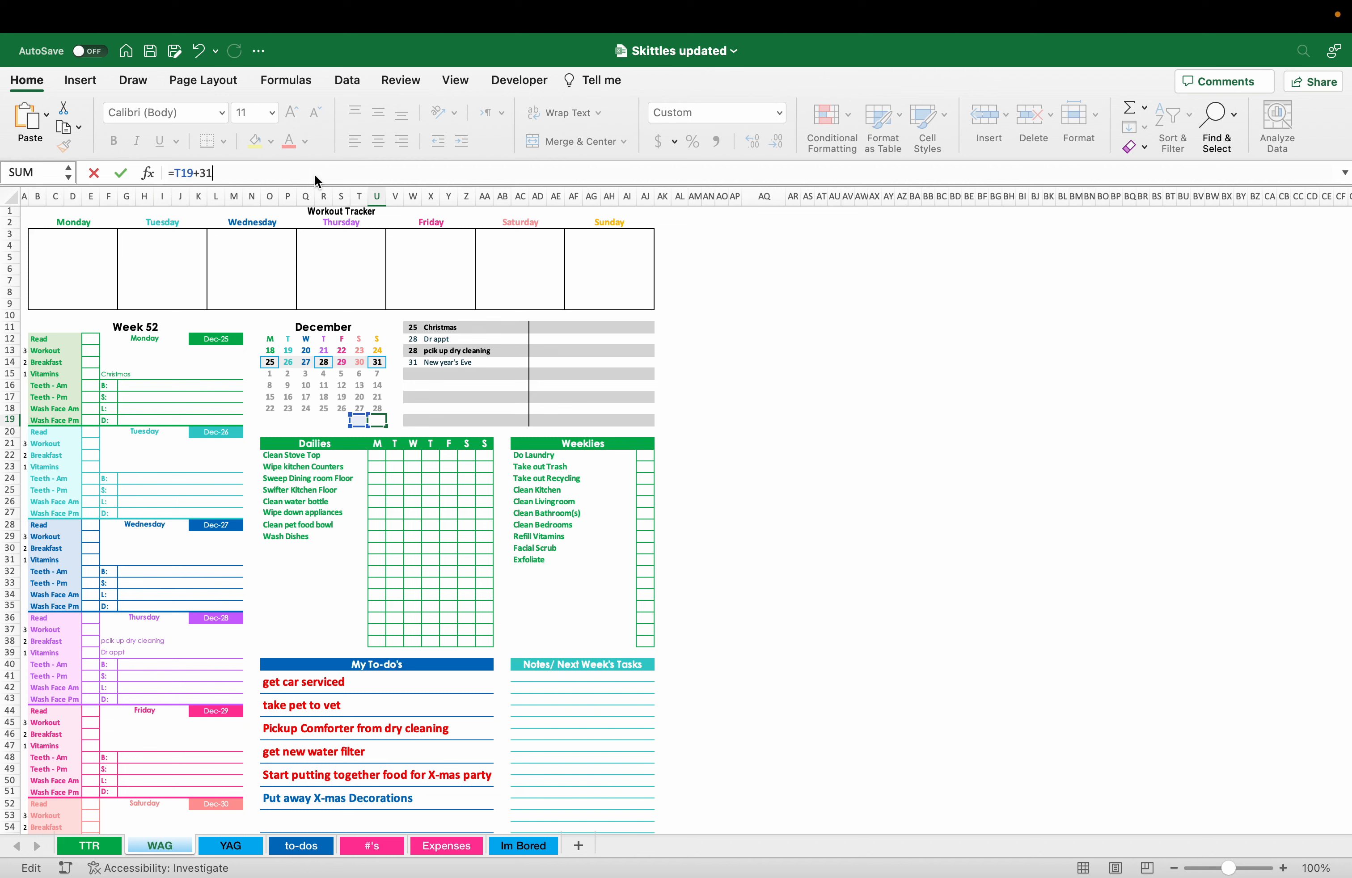
key(Return)
key(Up)
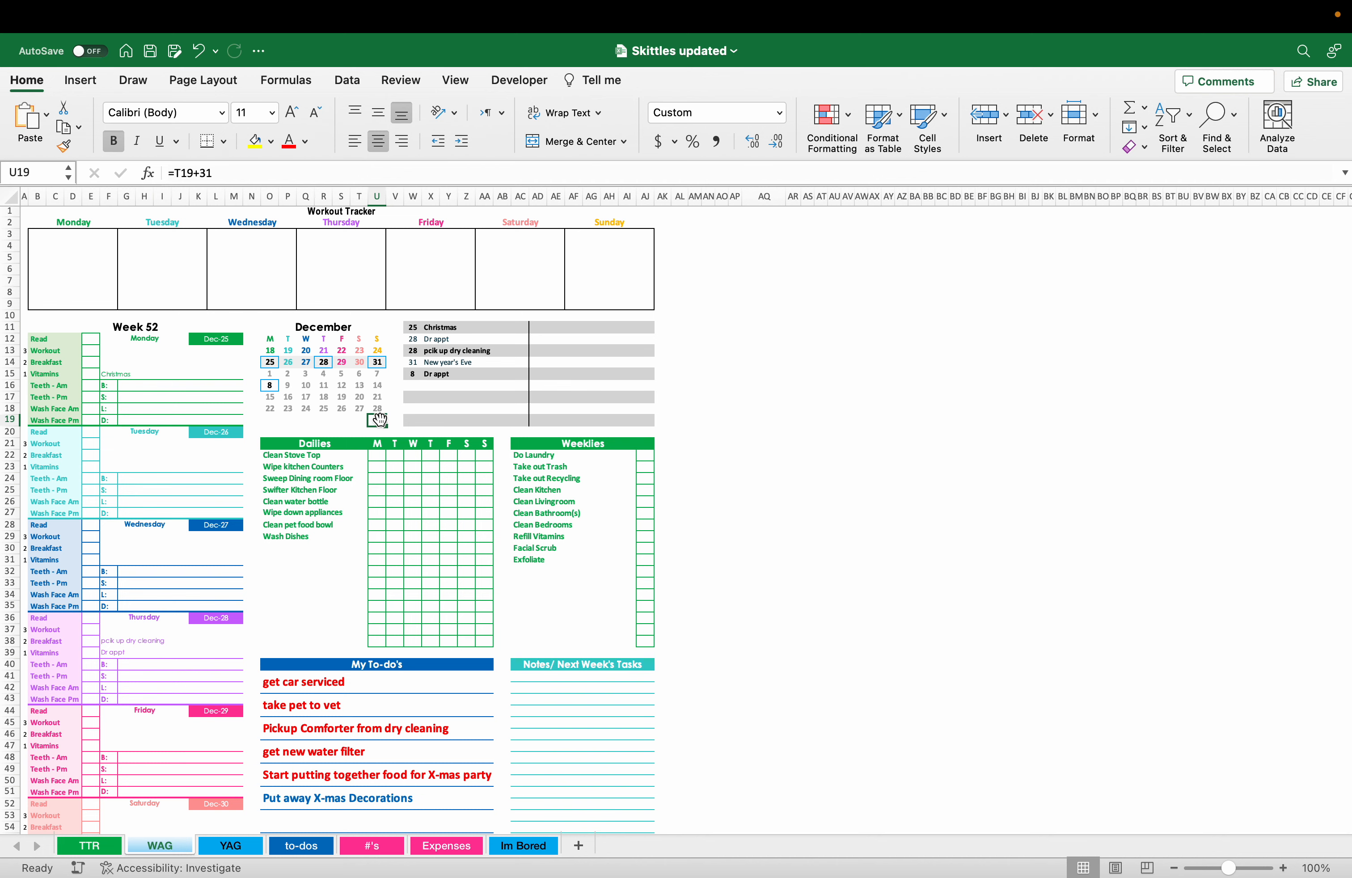
scroll(379, 466, up, 1)
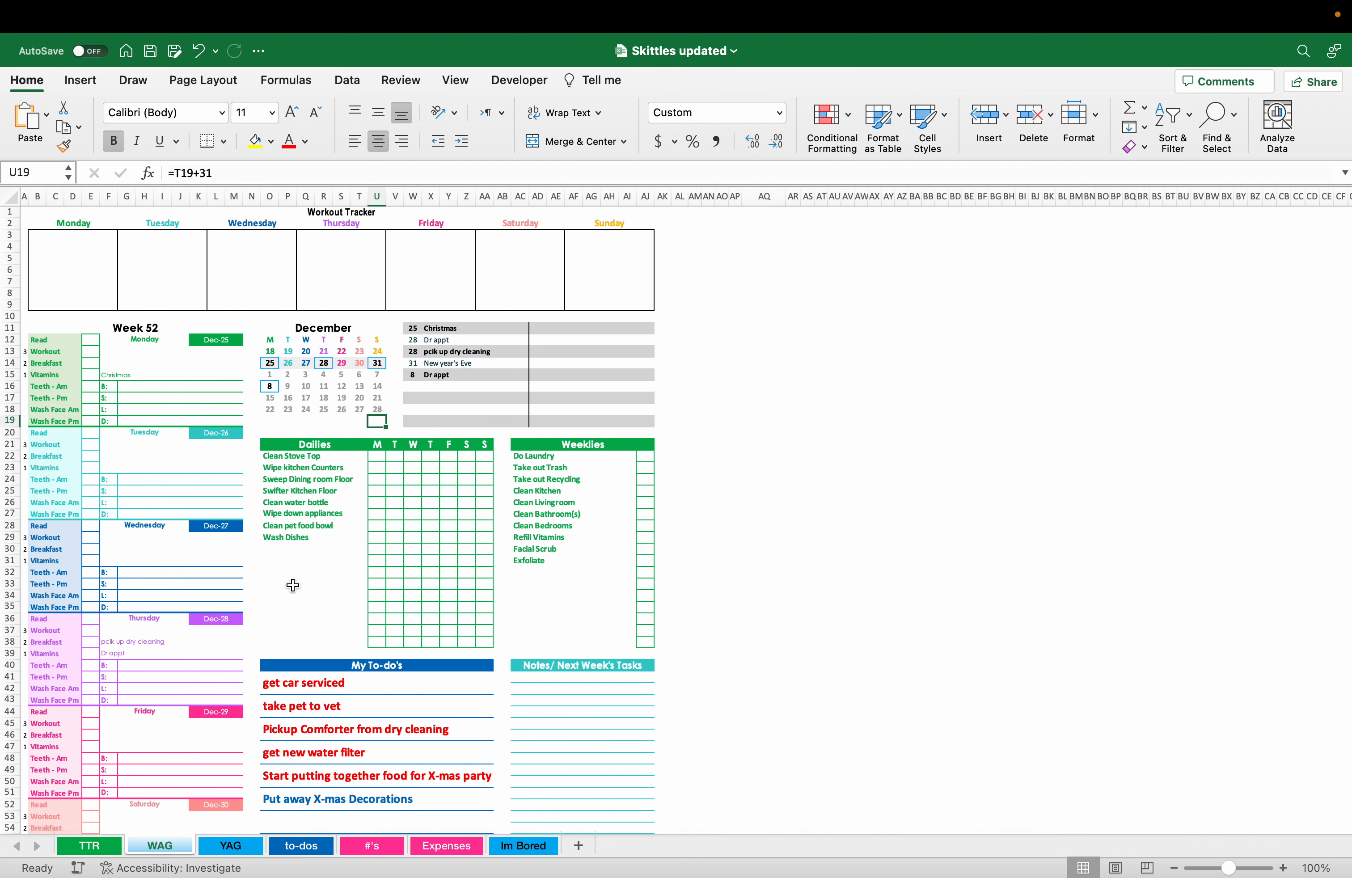
- Mark the "Clean water bottle" row of the Dailies table with an x for Monday through Thursday
drag(273, 554, 273, 643)
click(411, 592)
click(377, 502)
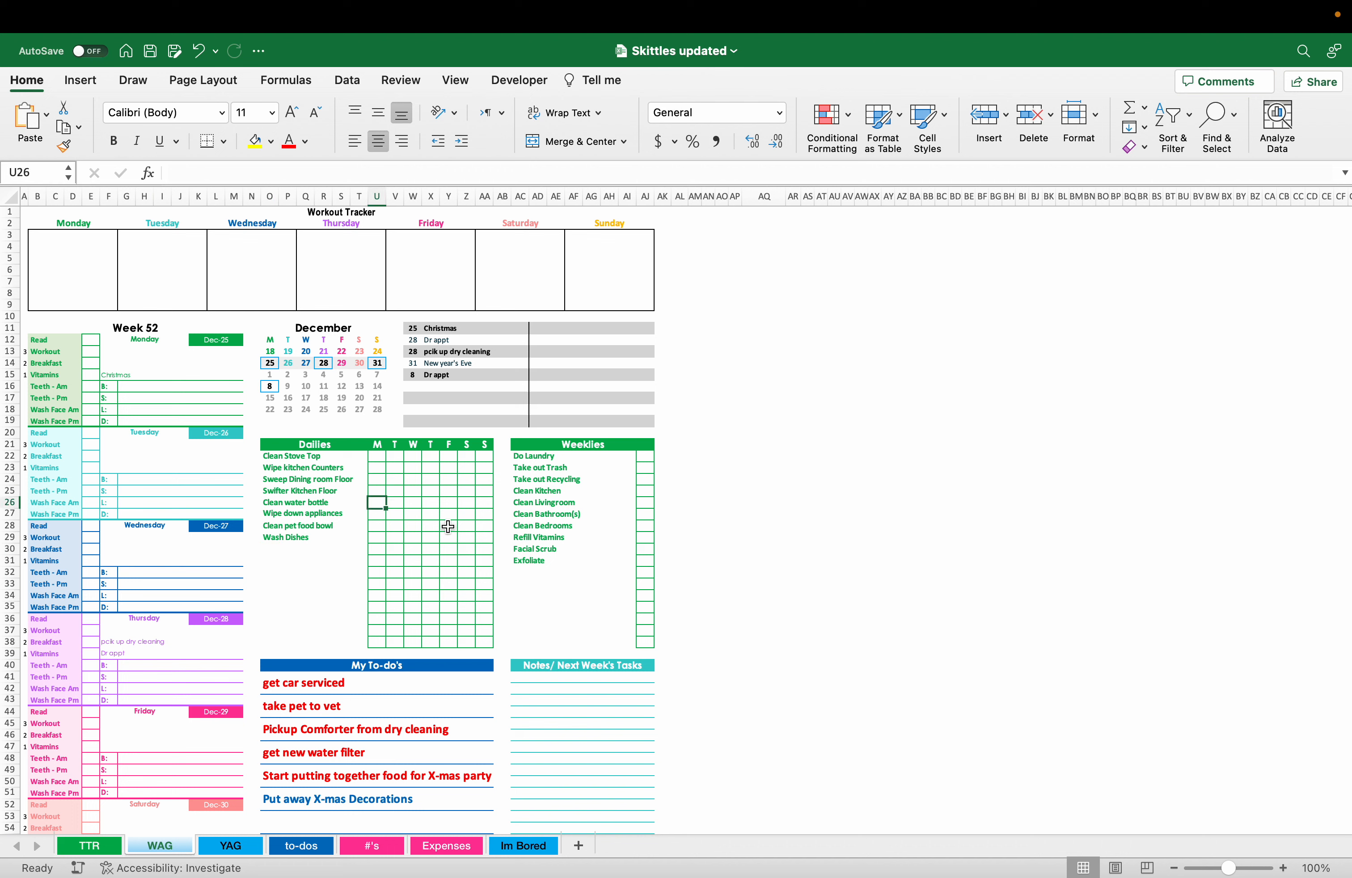
text(x)
key(Right)
text(x)
key(Right)
text(x)
key(Right)
key(x)
key(Right)
- Clear the x marks from the "Clean water bottle" row of the Dailies table
key(Left)
key(shift+Left)
key(shift+Left)
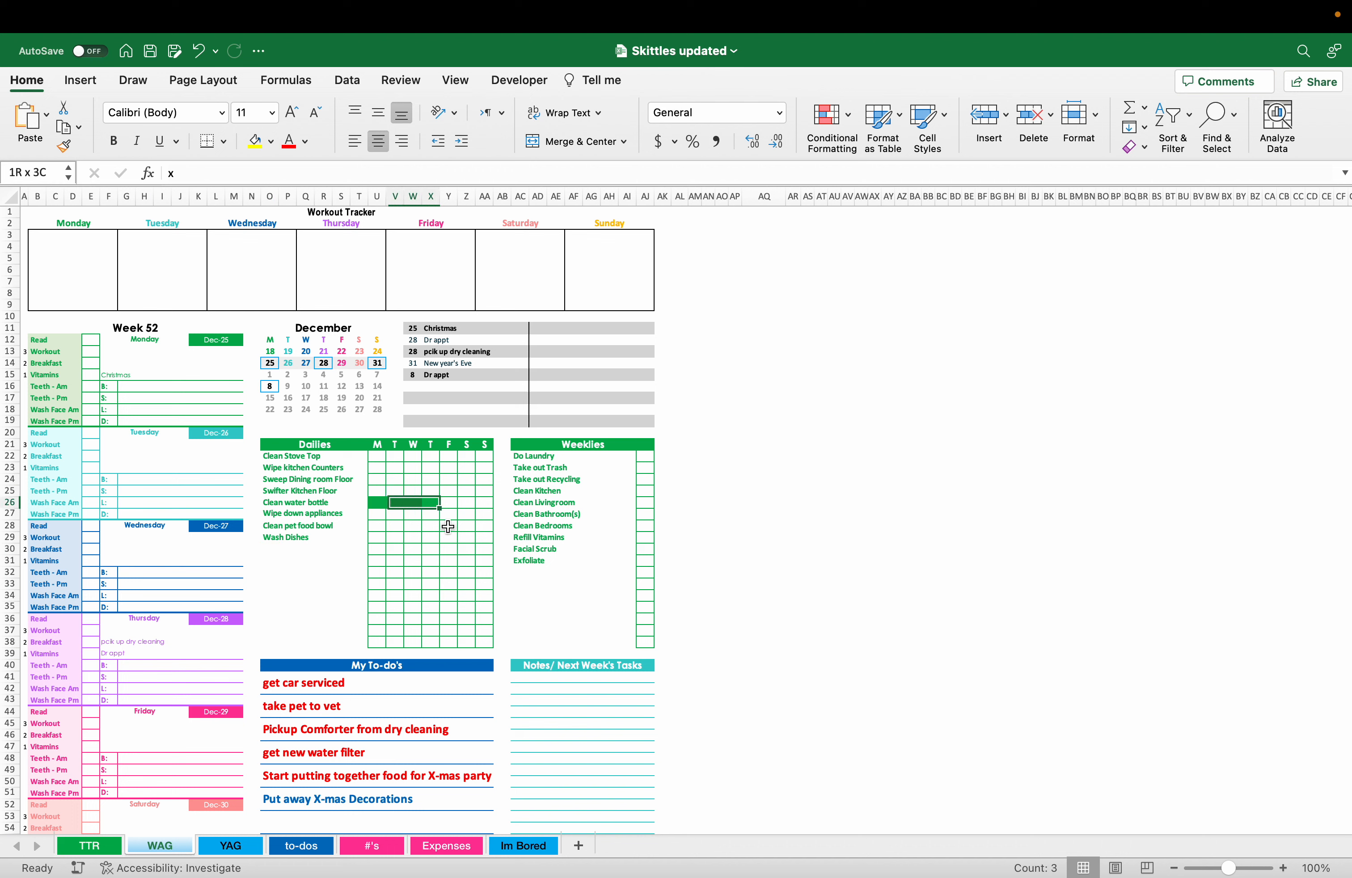
key(shift+Left)
key(Delete)
- Examine the cell contents of the Weeklies list from "Take out Trash" down to "Exfoliate"
click(521, 562)
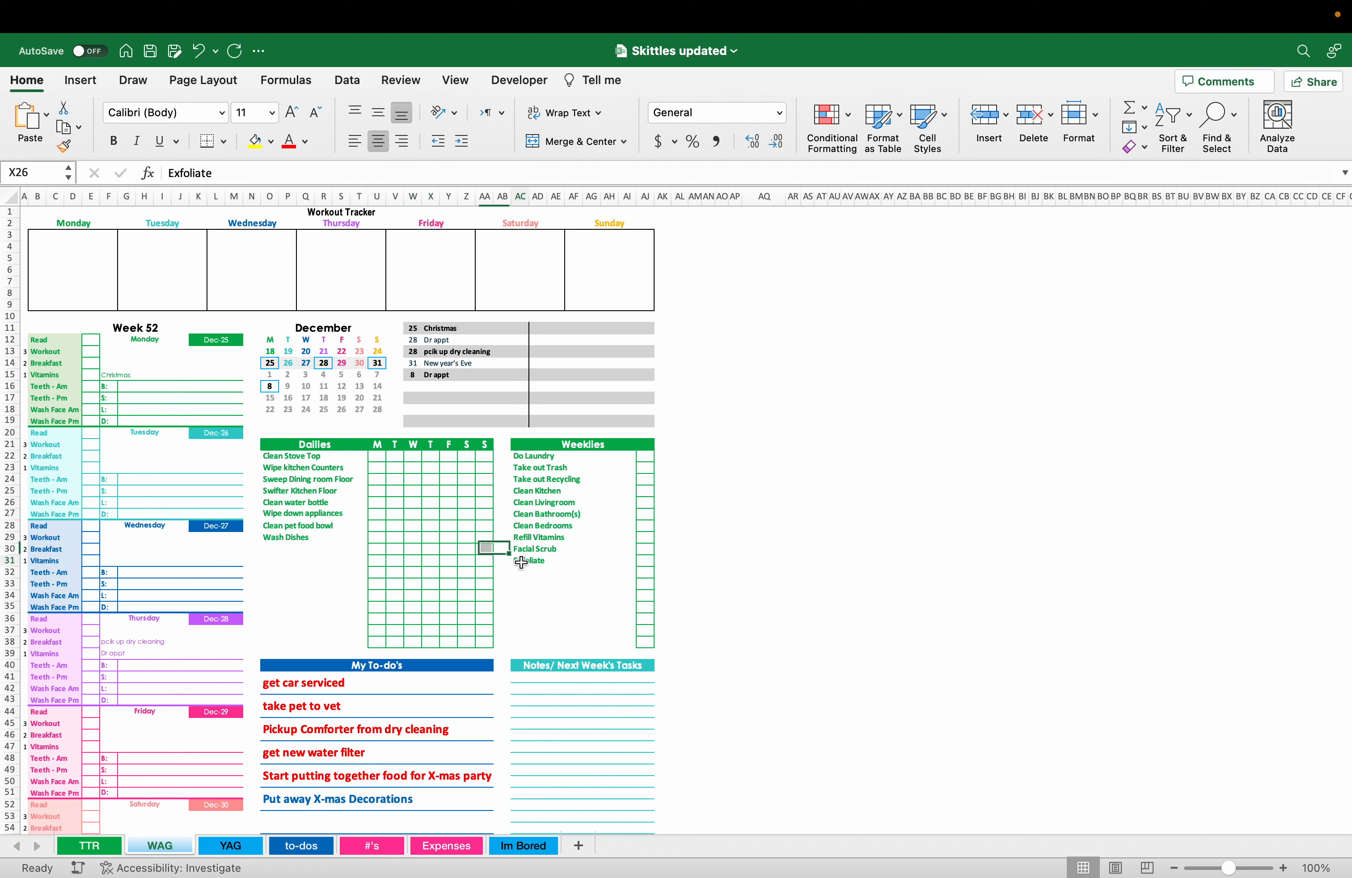
drag(522, 468, 522, 565)
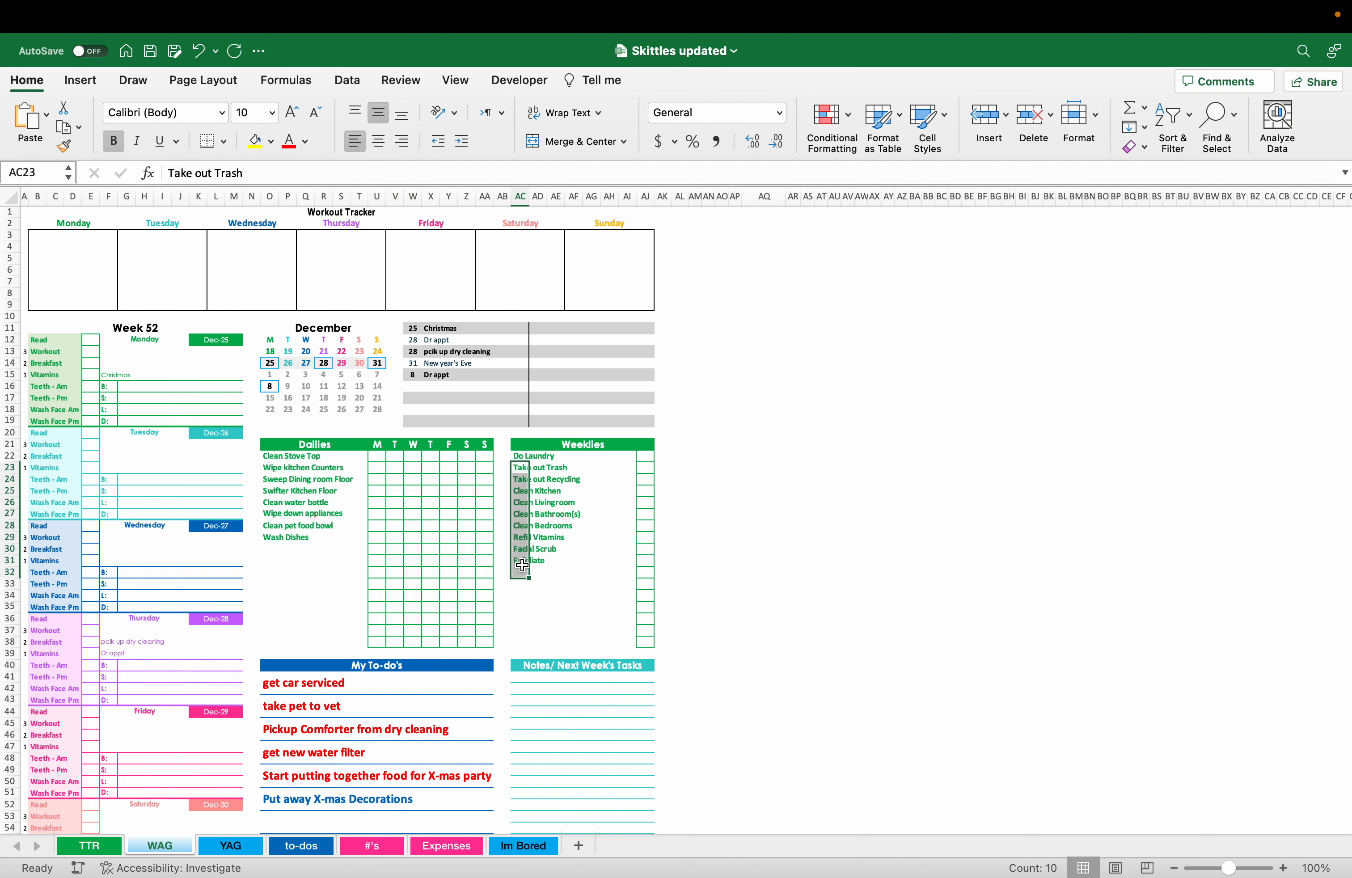
click(524, 550)
click(522, 561)
click(523, 572)
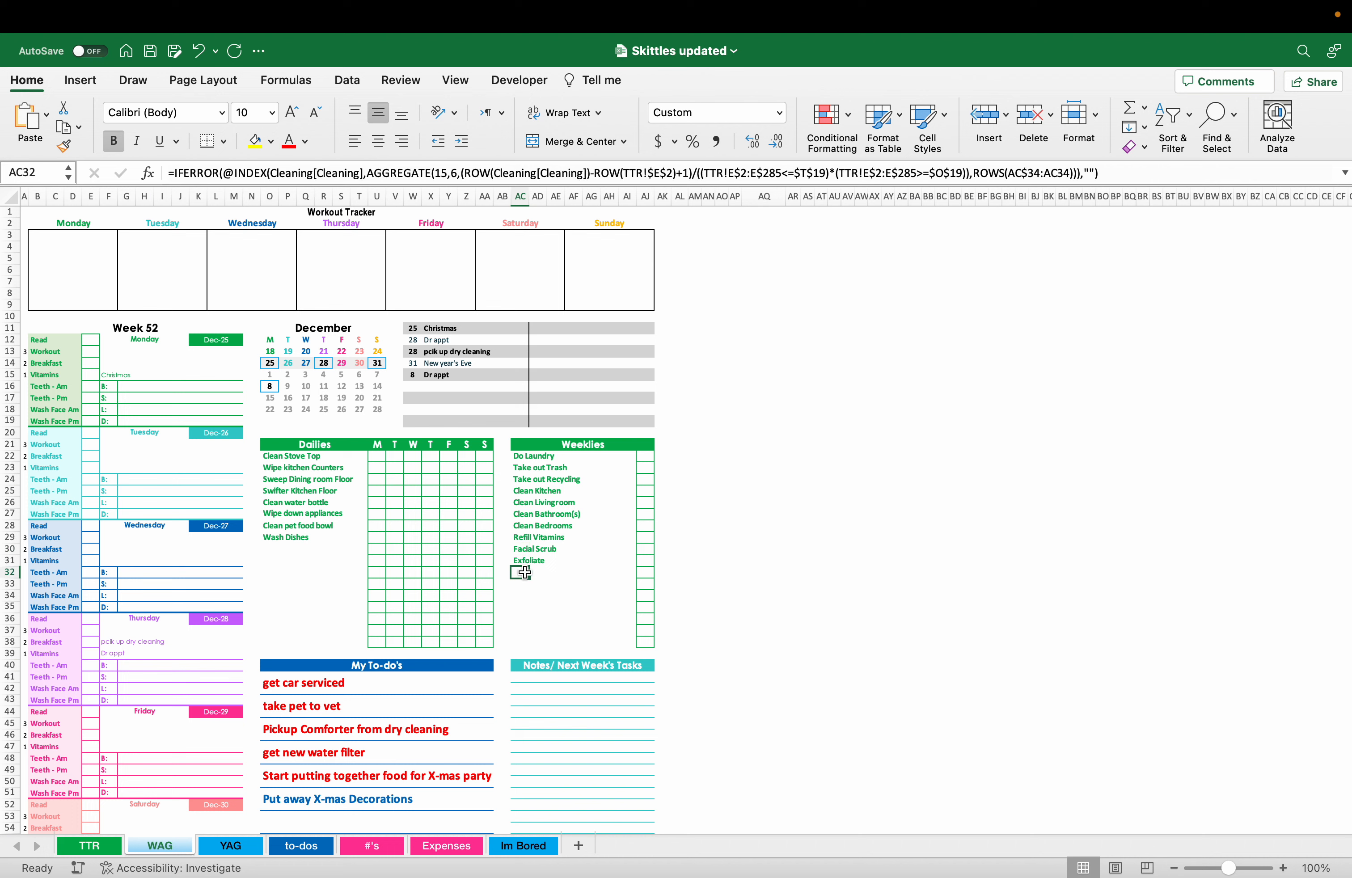
key(Up)
key(Up)
key(Up)
key(Up)
key(Up)
key(Up)
key(Up)
key(Up)
key(Up)
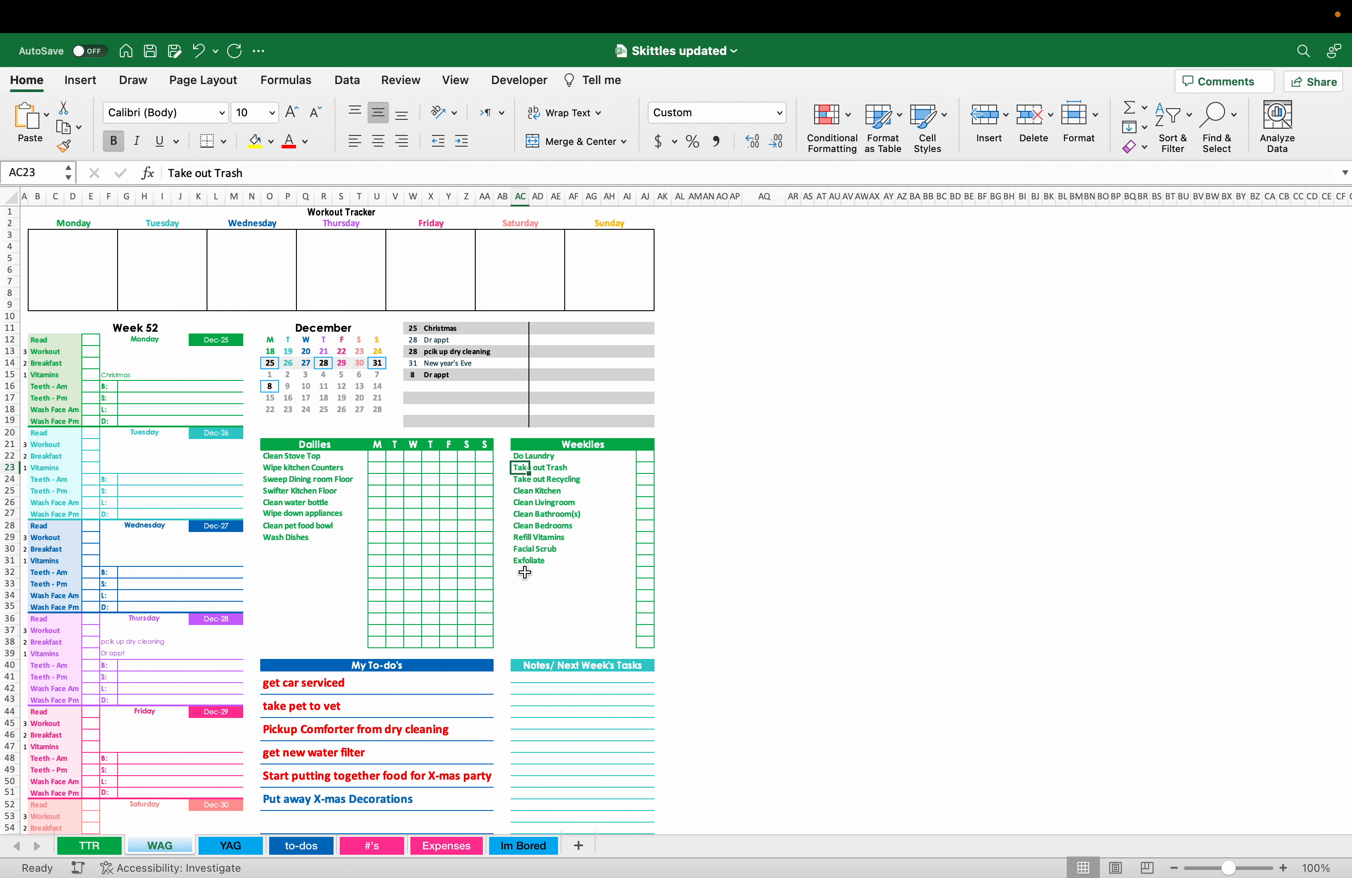
key(Down)
key(Down)
key(Down)
key(Down)
key(Down)
key(Down)
key(Down)
key(Down)
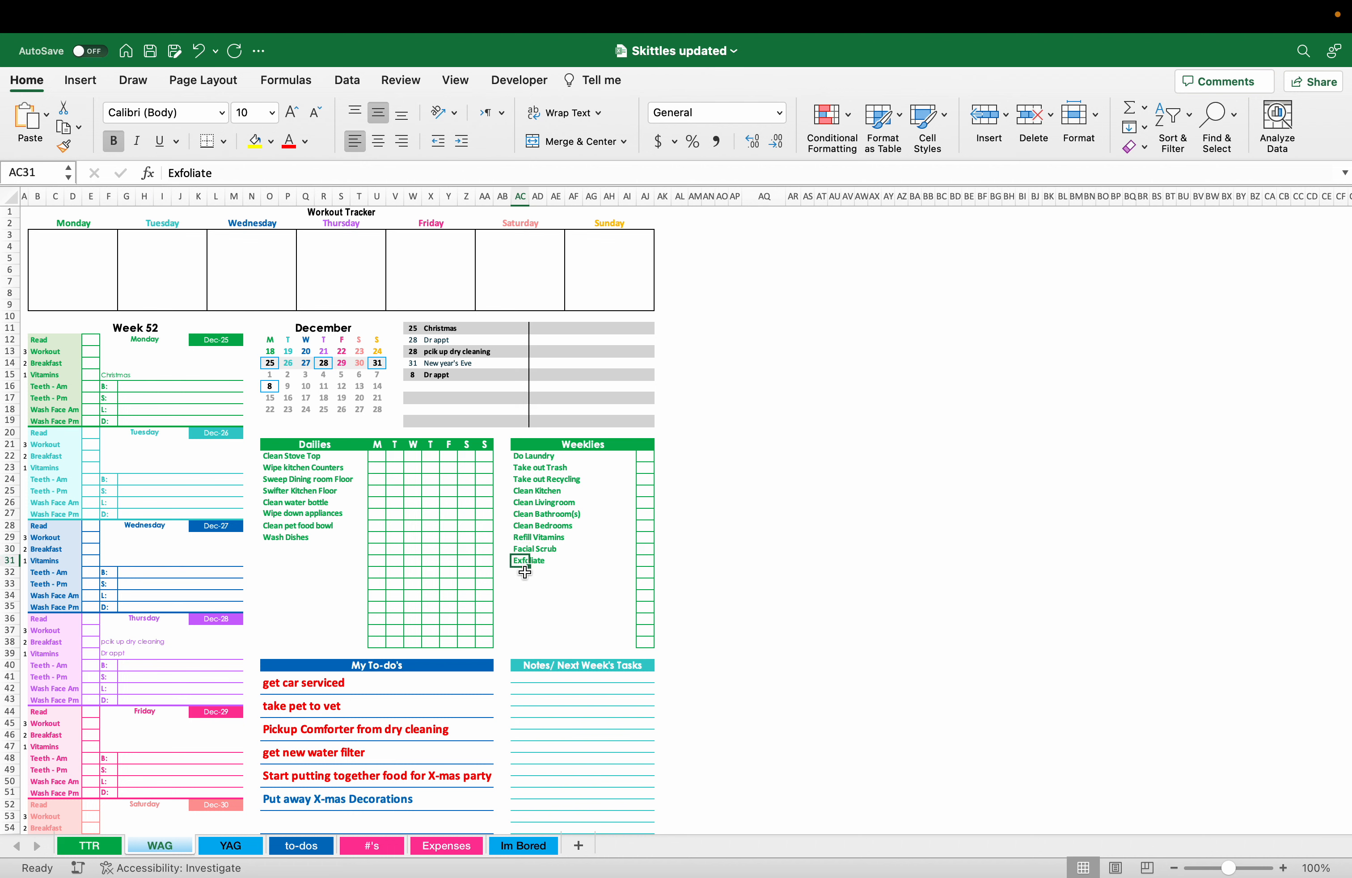
- Inspect the Cleaning lookup formulas in the blank Weeklies cells AC32 to AC38
key(Down)
key(shift+Down)
key(shift+Down)
key(shift+Down)
key(shift+Down)
key(shift+Down)
key(shift+Down)
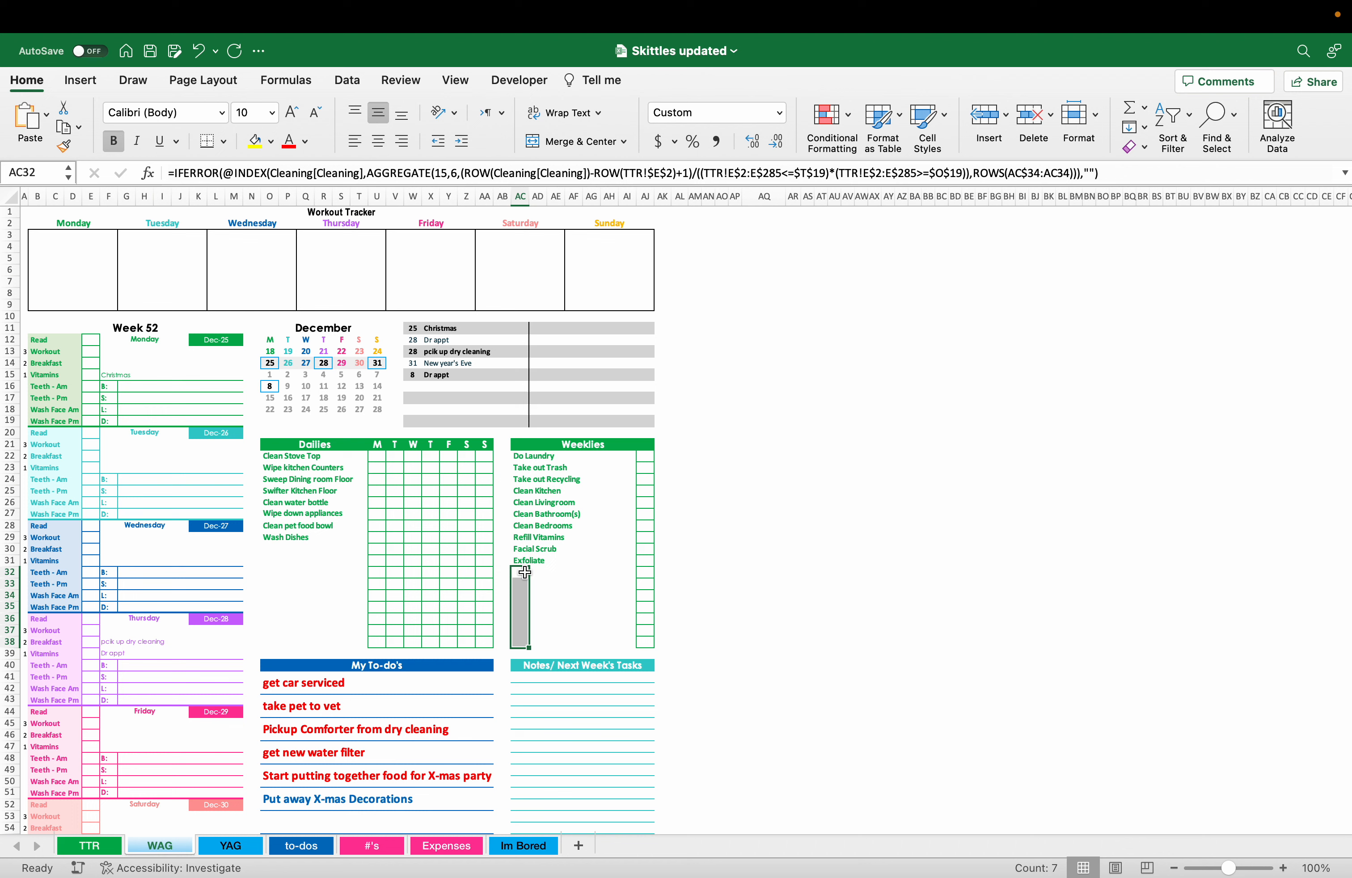
key(Down)
key(Down)
key(Down)
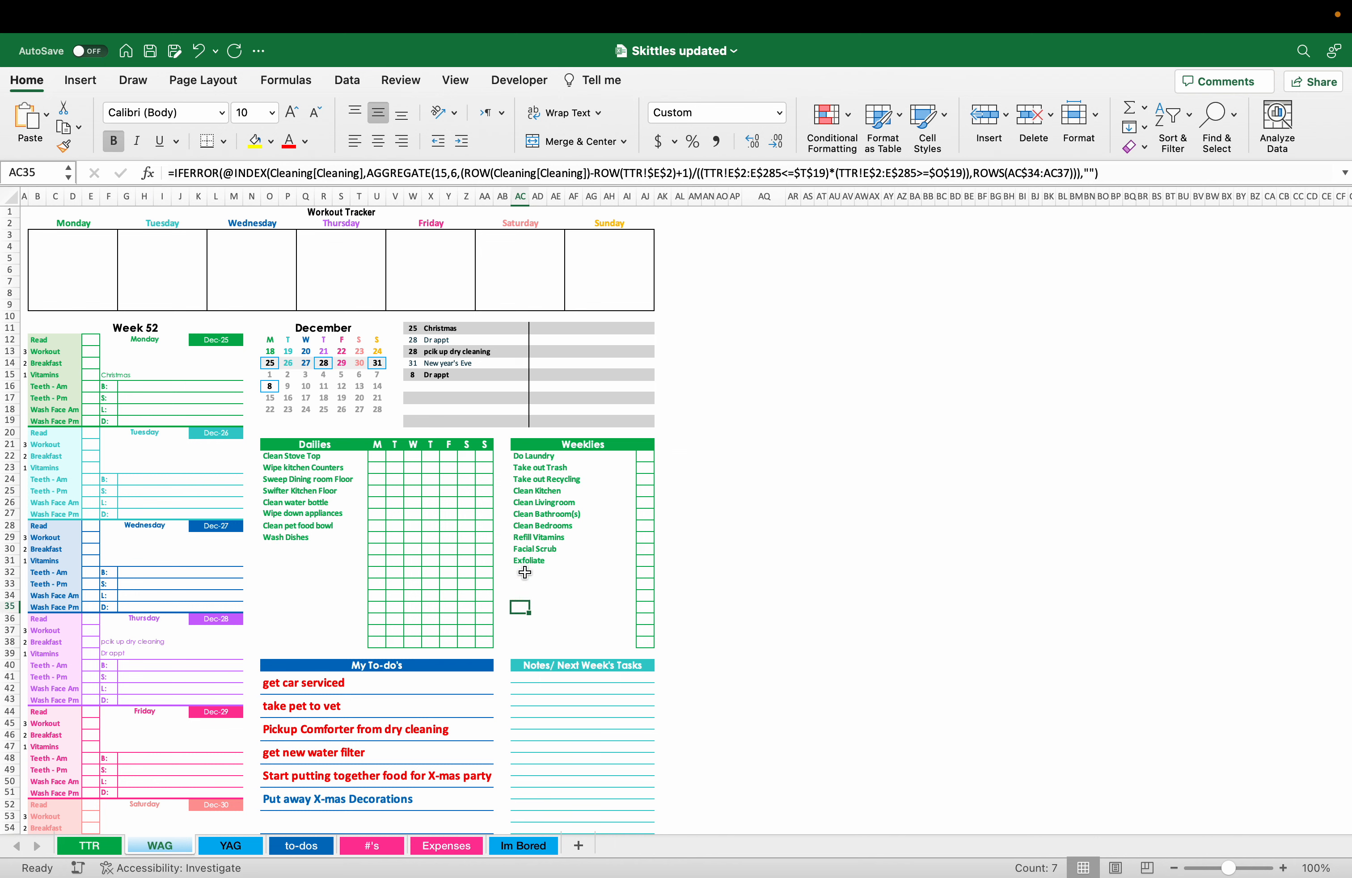
key(Down)
key(Down)
key(Down)
key(Up)
key(Up)
key(Up)
key(Up)
key(Up)
key(Up)
- Try clearing the Cleaning lookup formula in cell AC32, and undo the deletion
key(Delete)
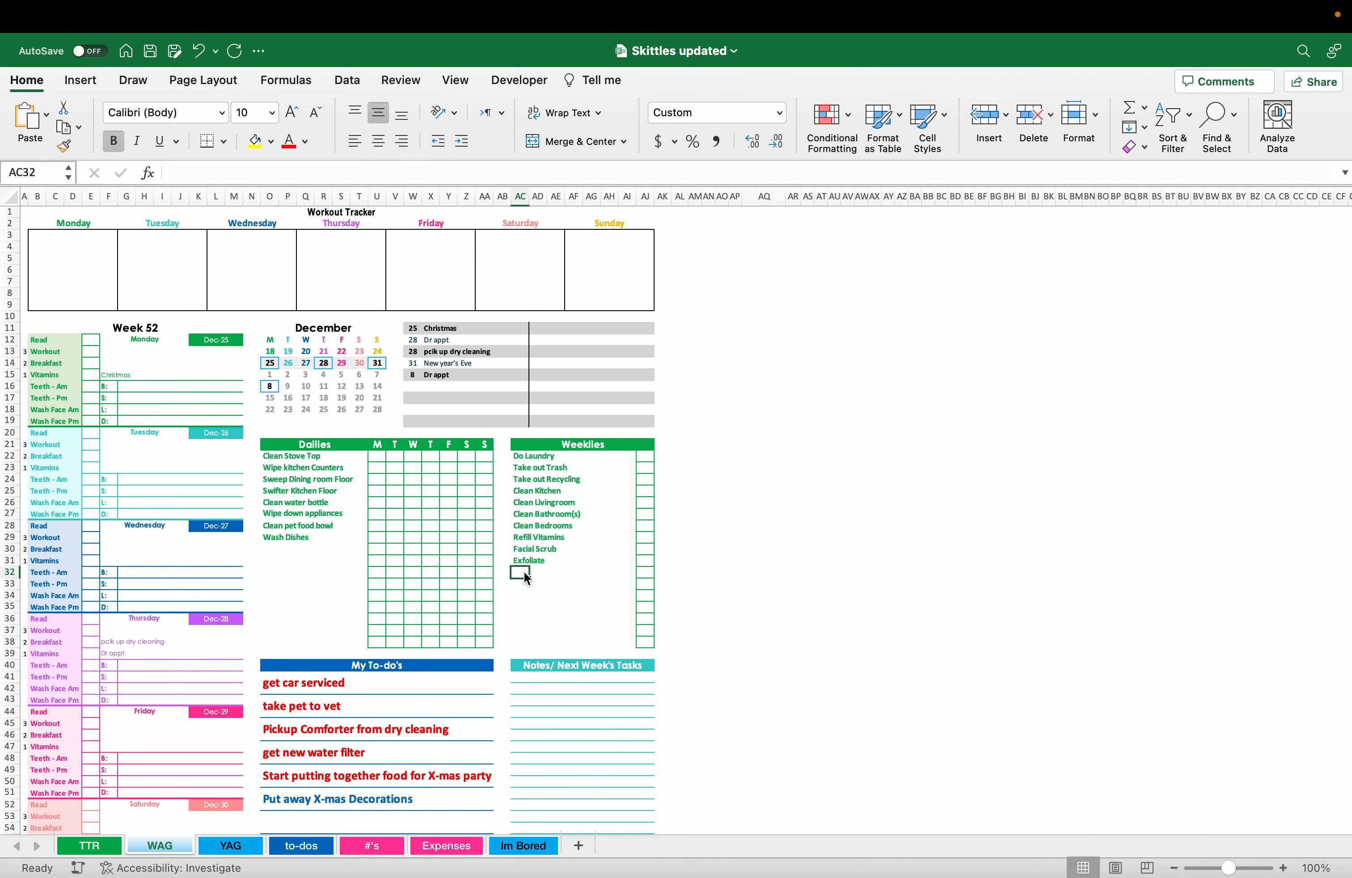
key(Down)
key(Down)
key(Up)
key(super+z)
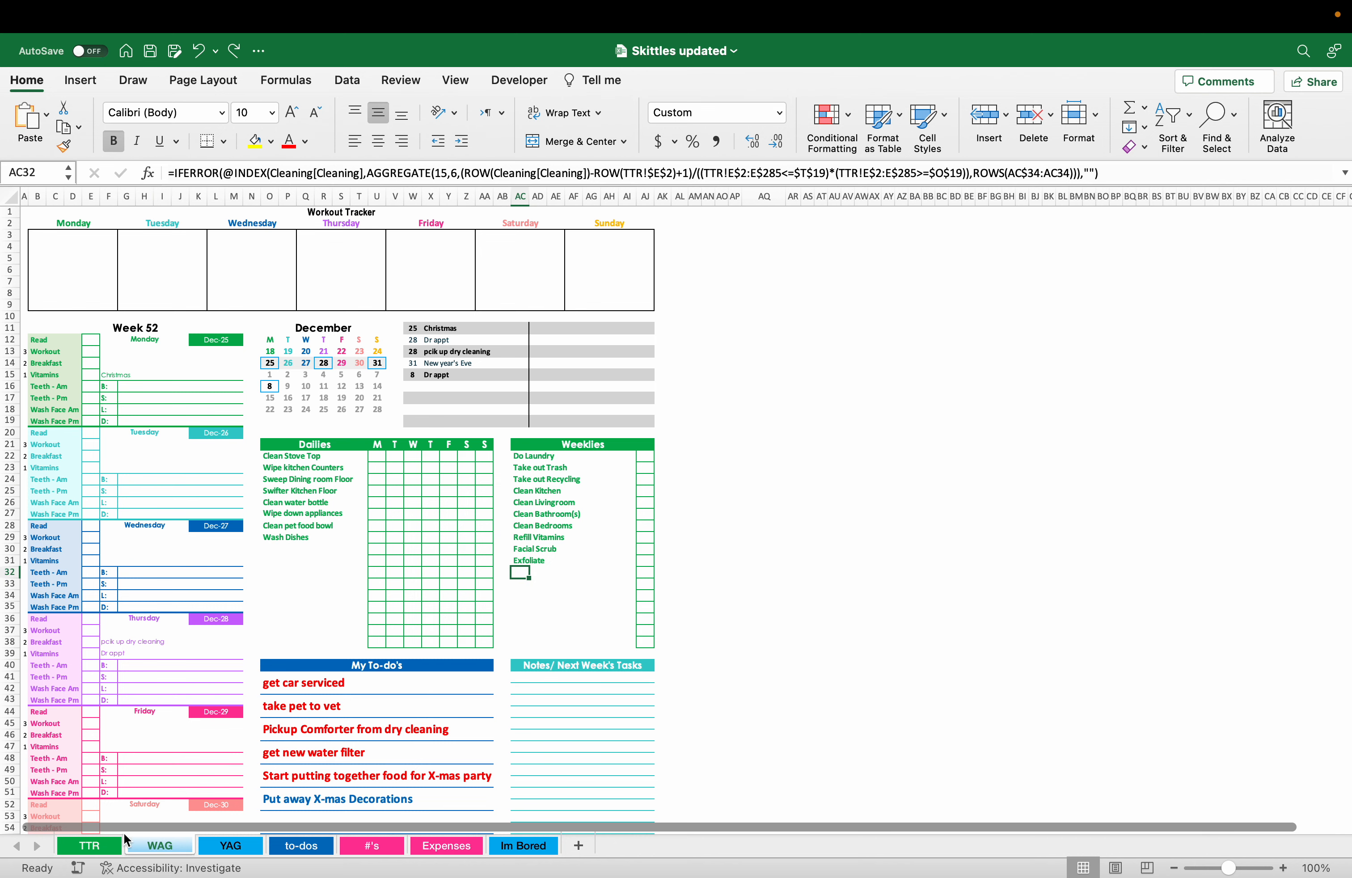
- Add "Clean up Junk drawer" dated 12/25 in the first empty row of the Cleaning table on the TTR sheet
click(103, 845)
scroll(222, 590, down, 20)
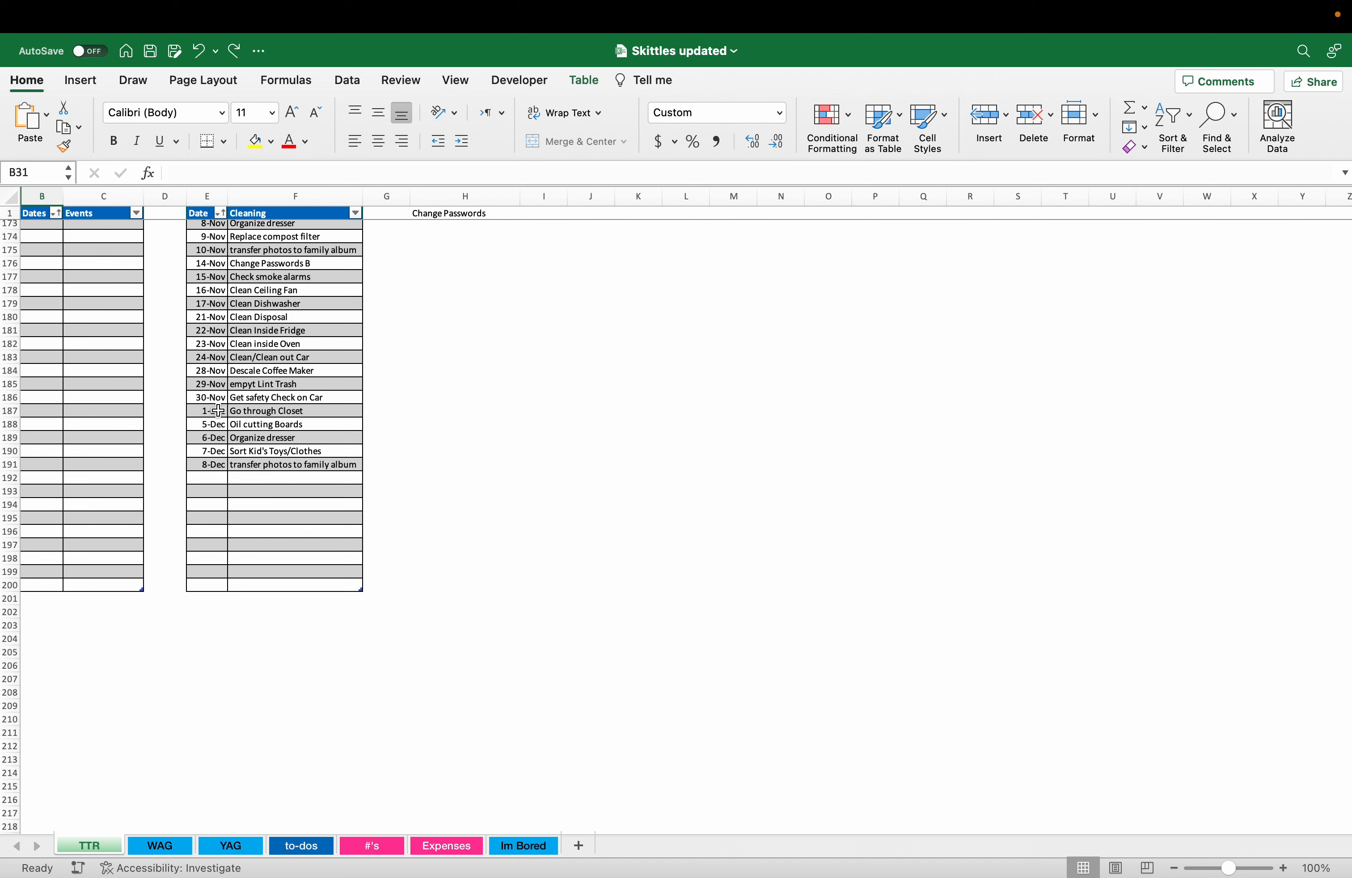
click(243, 482)
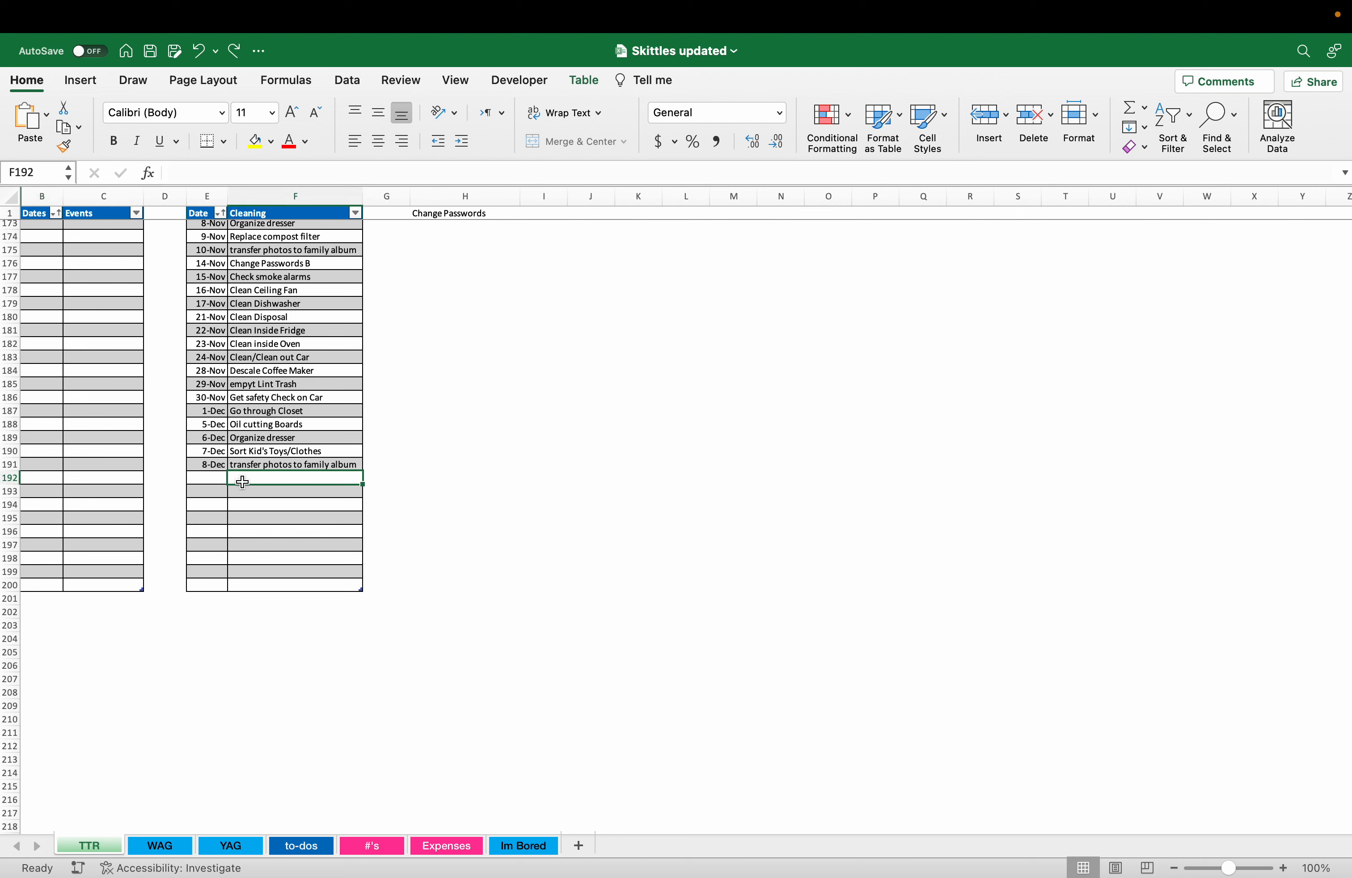
text(Clean up Junk drawer)
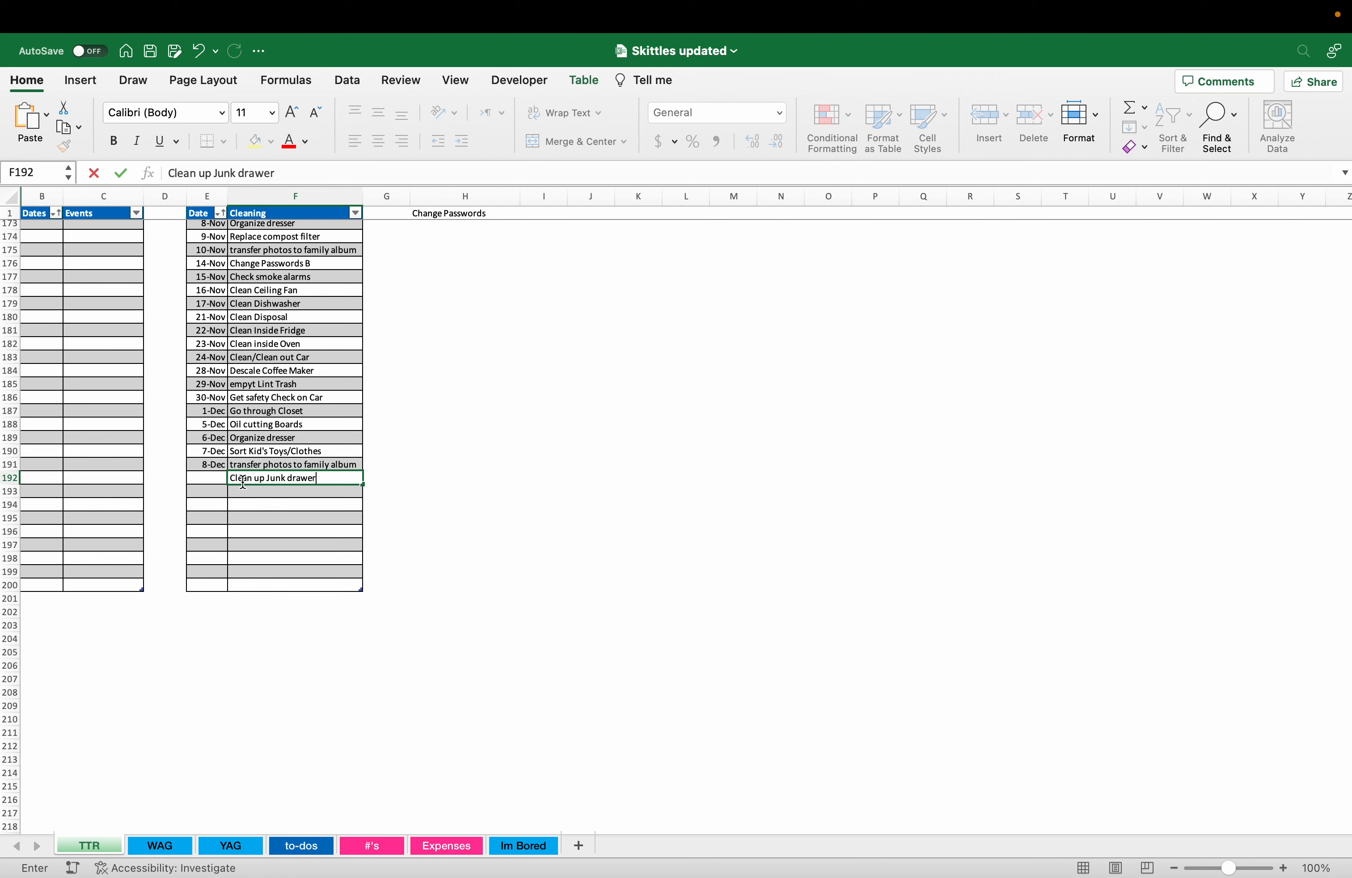
key(shift+Tab)
text(12/2)
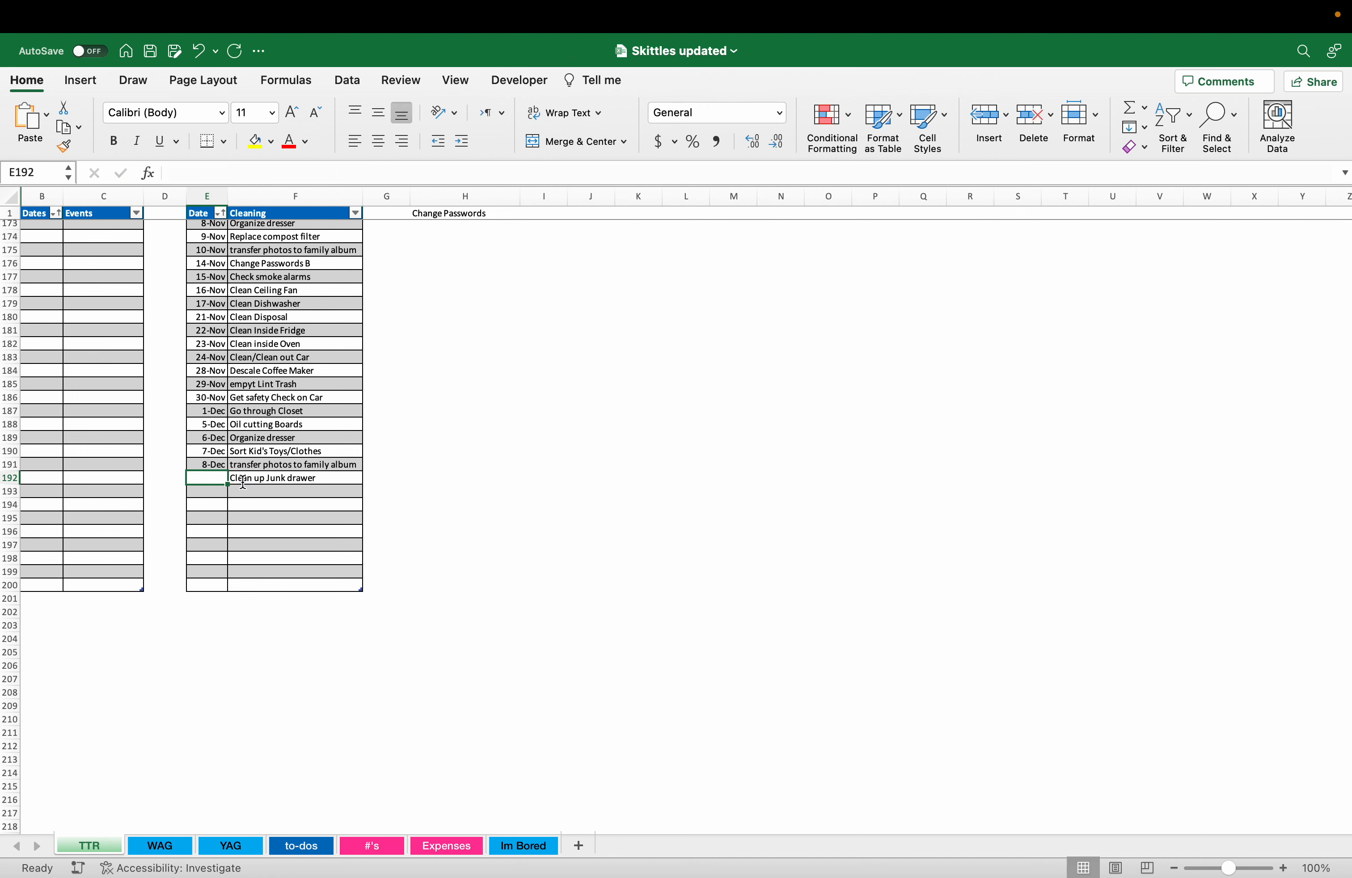
text(5)
key(Return)
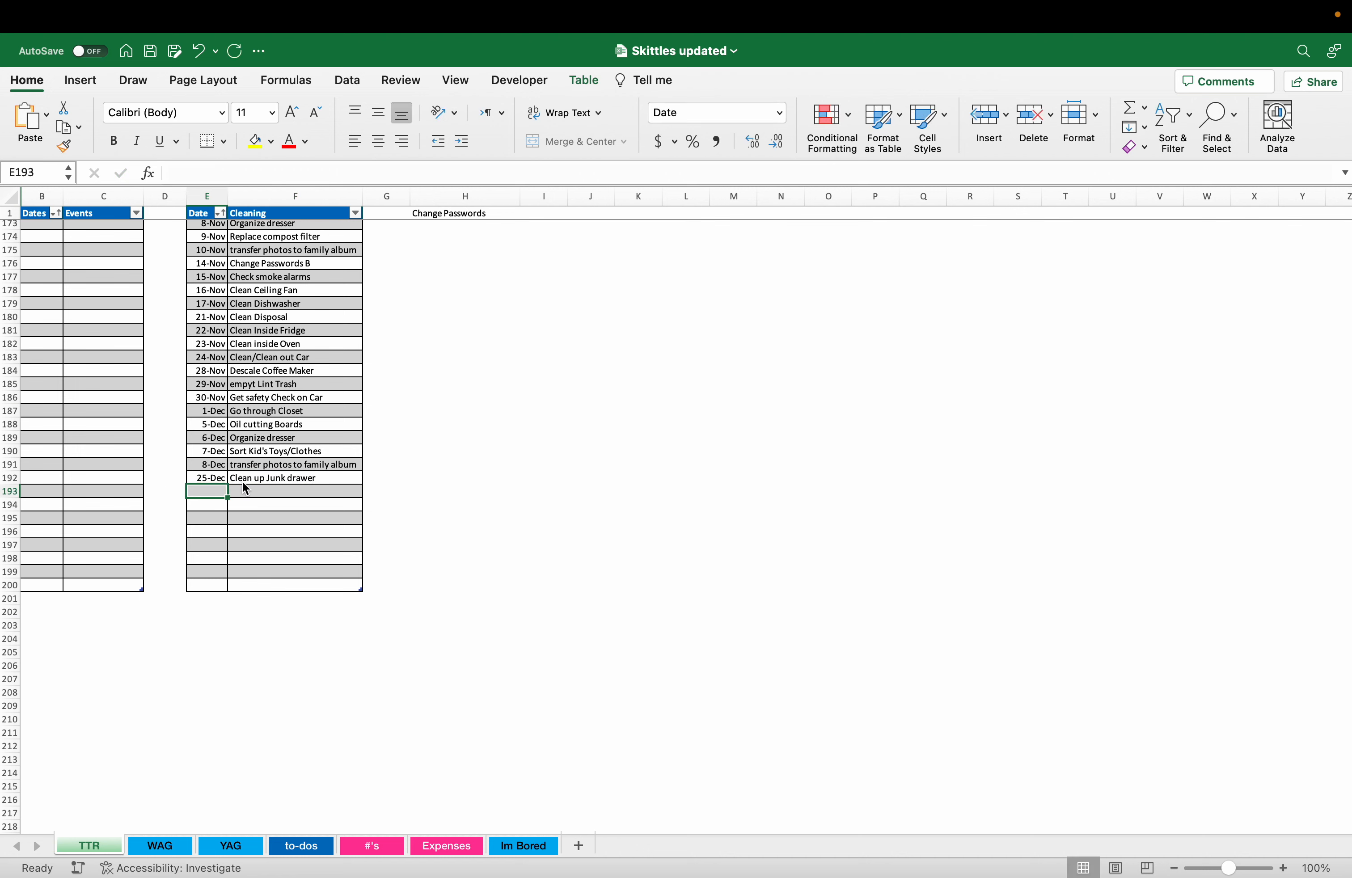
- Return to the WAG sheet, try marking "Clean up Junk drawer" in Weeklies with an x, and clear the mark
click(160, 845)
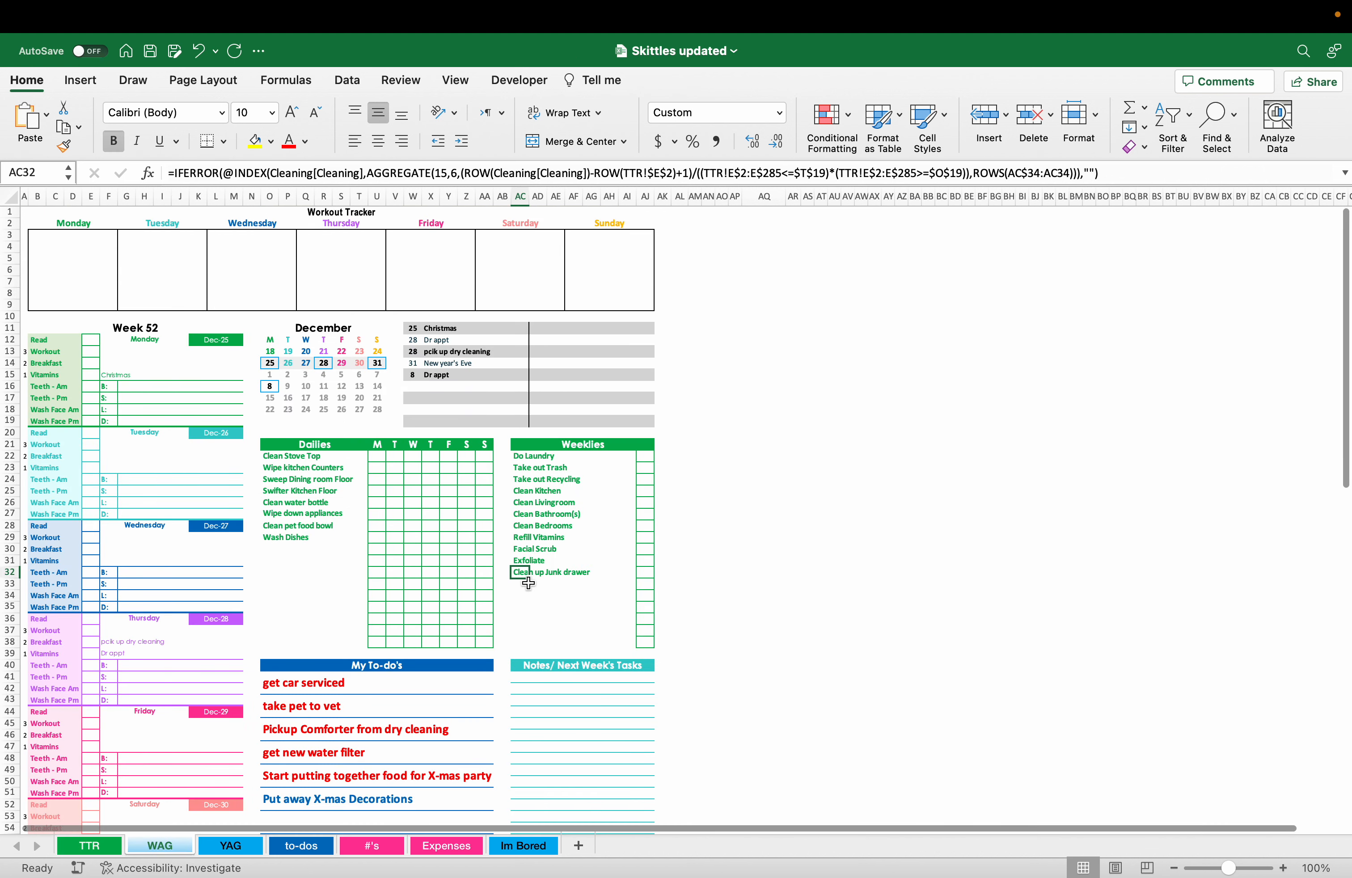
click(644, 571)
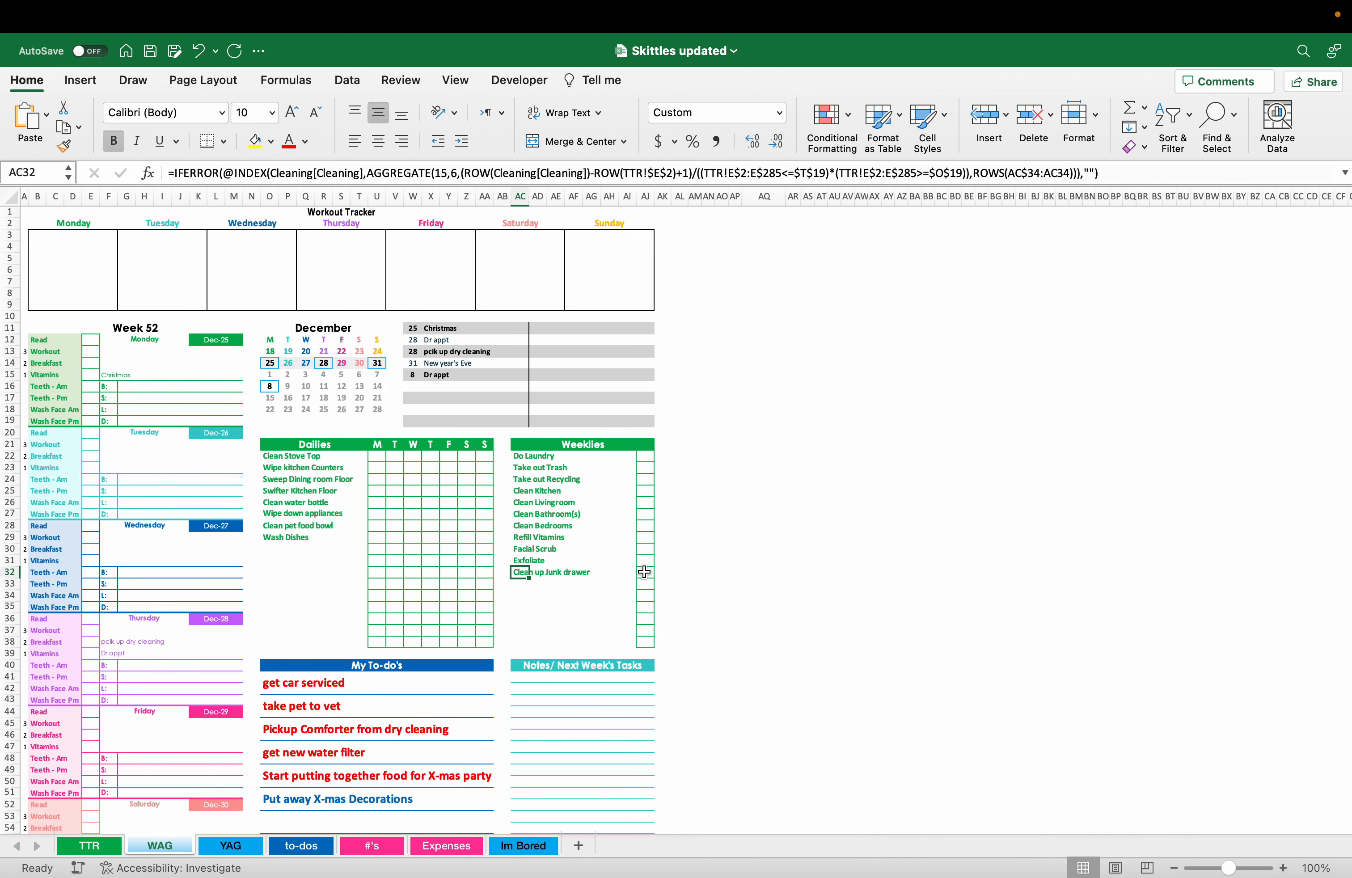
text(x)
key(Return)
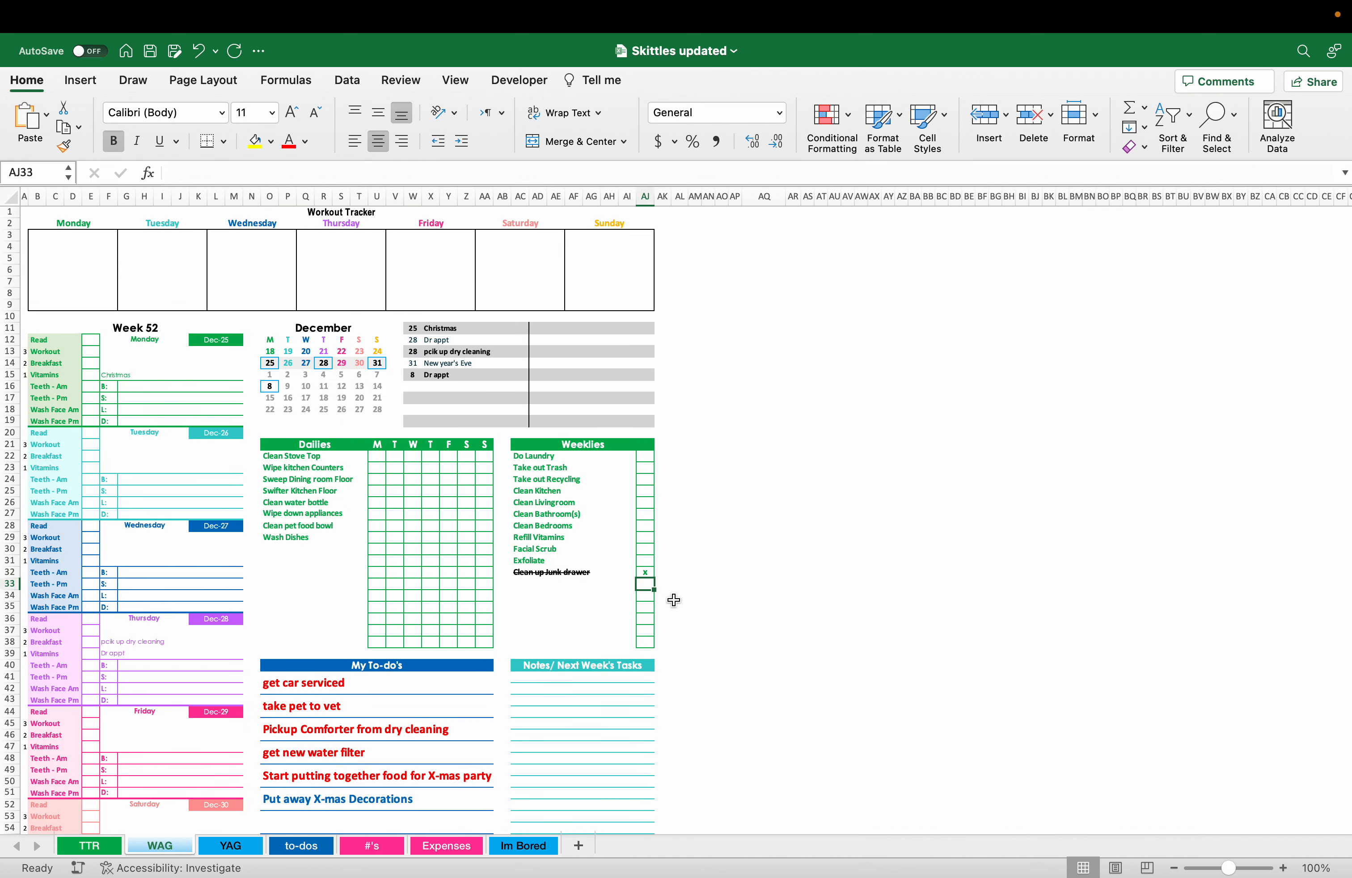
key(Up)
key(Delete)
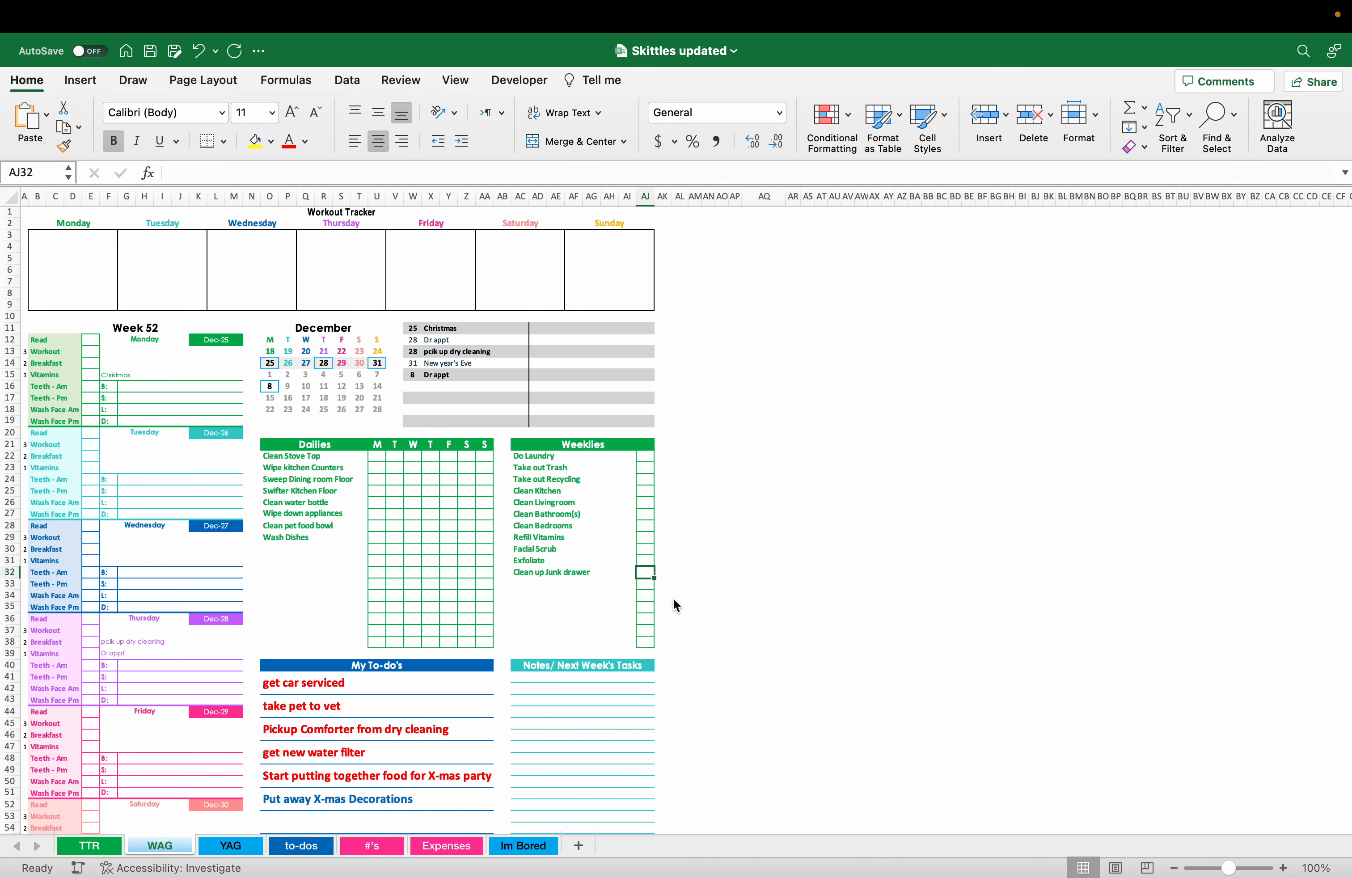
- View the planner's My To-do's list, and check the deadline of "get car serviced" on the to-dos sheet
scroll(591, 640, down, 4)
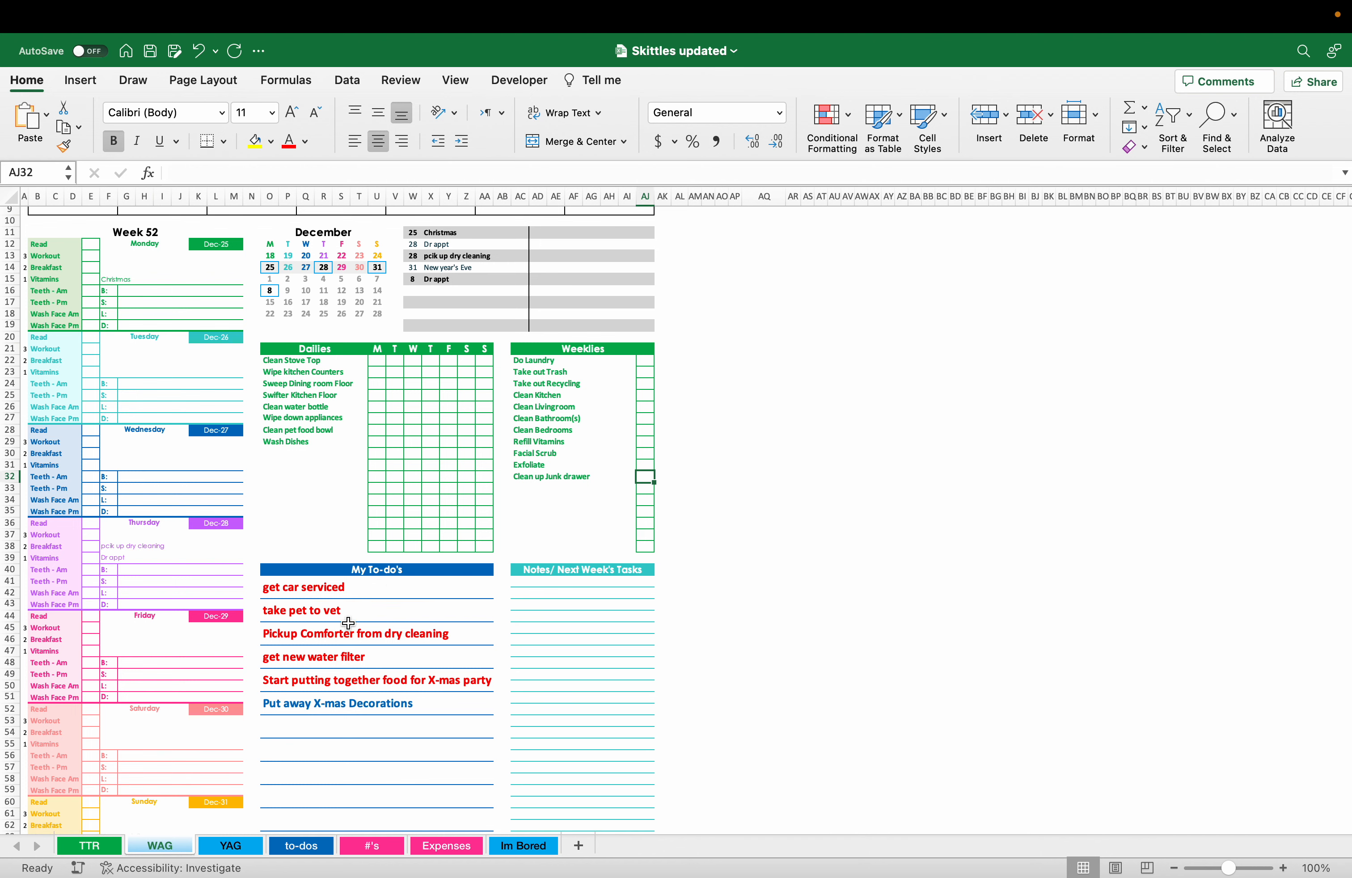
scroll(348, 624, down, 2)
click(301, 845)
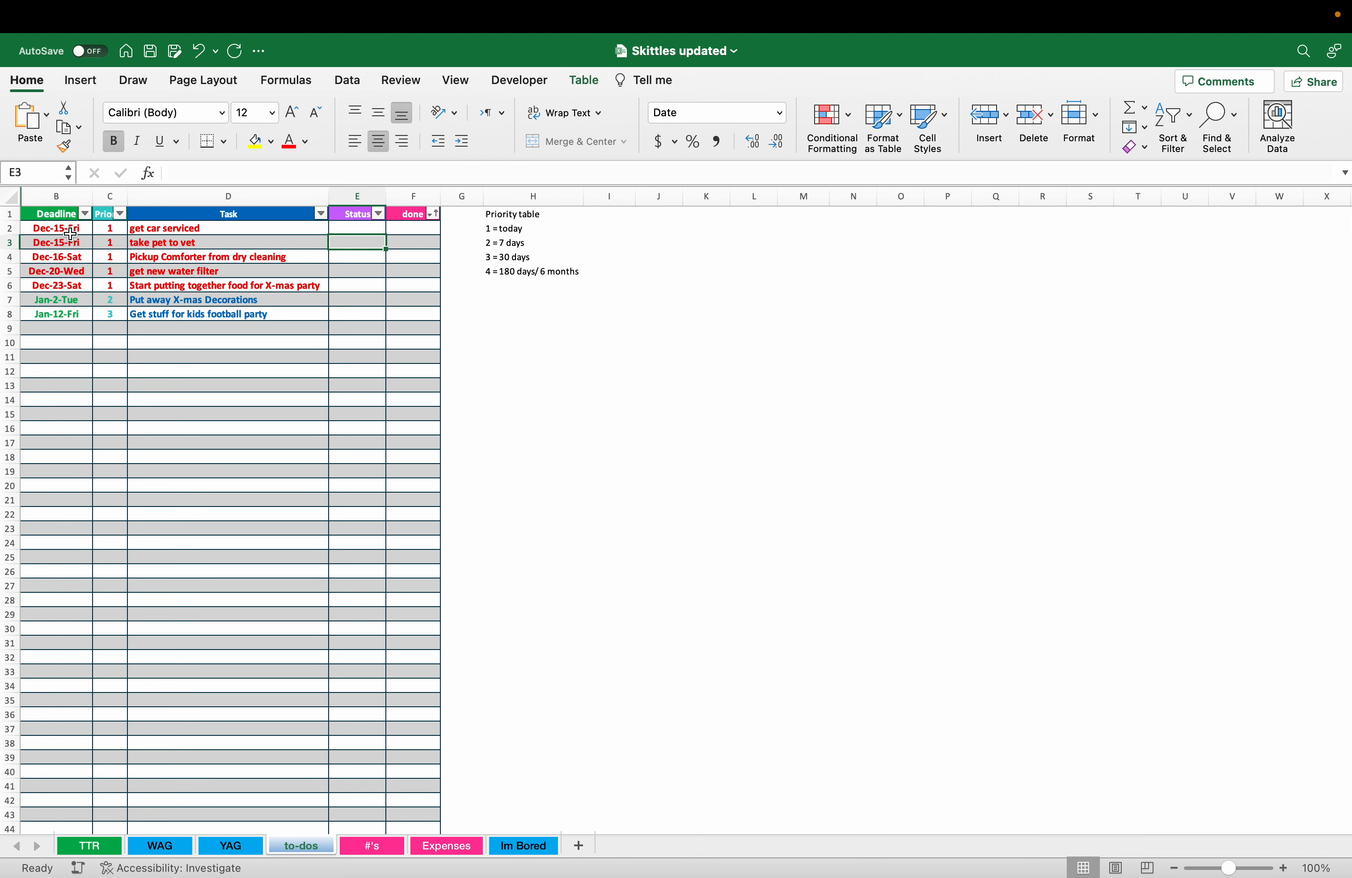
click(70, 231)
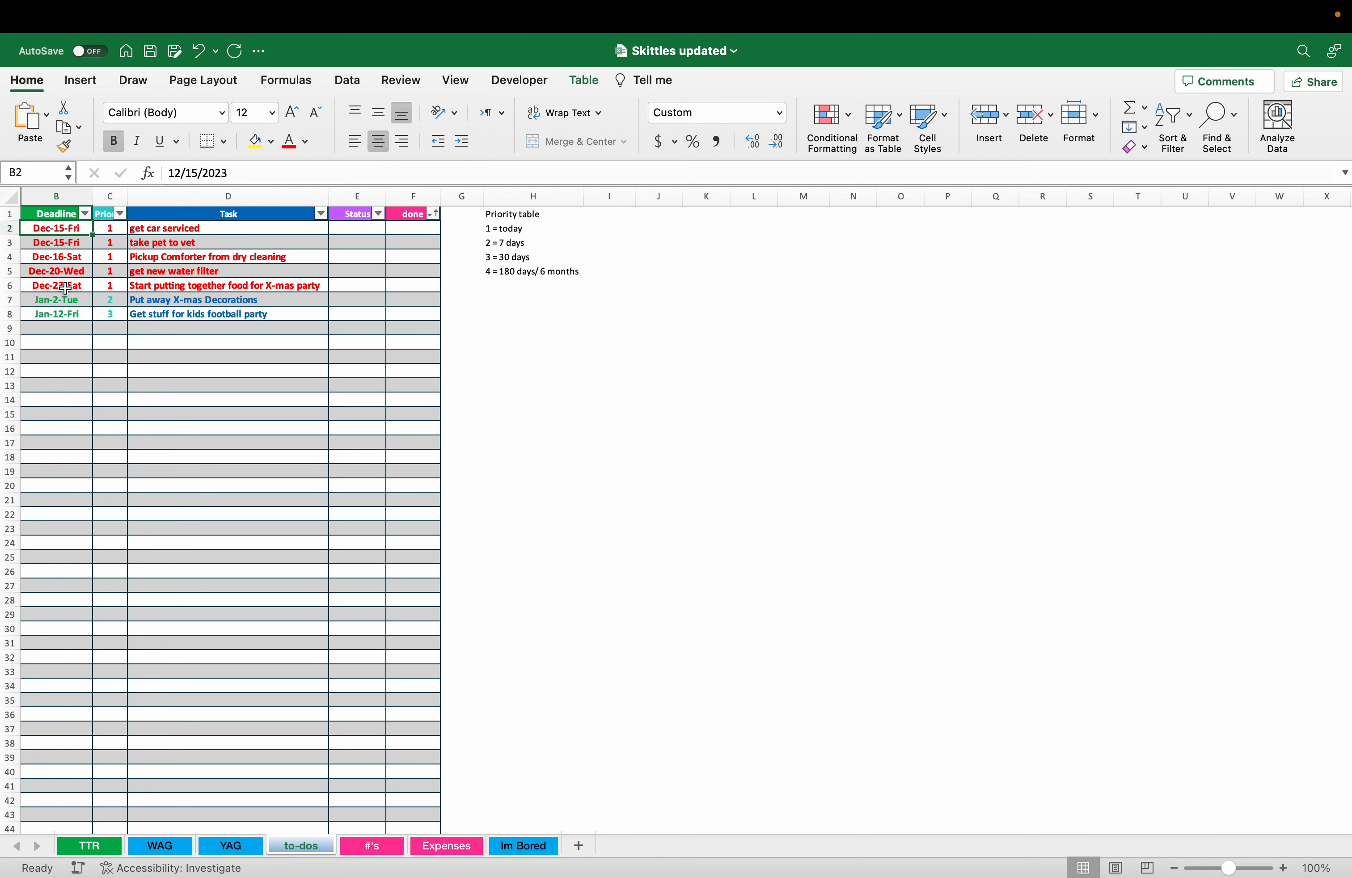
- Inspect the priority formula for "get car serviced" and enter 12/18 as that task's Status
click(112, 229)
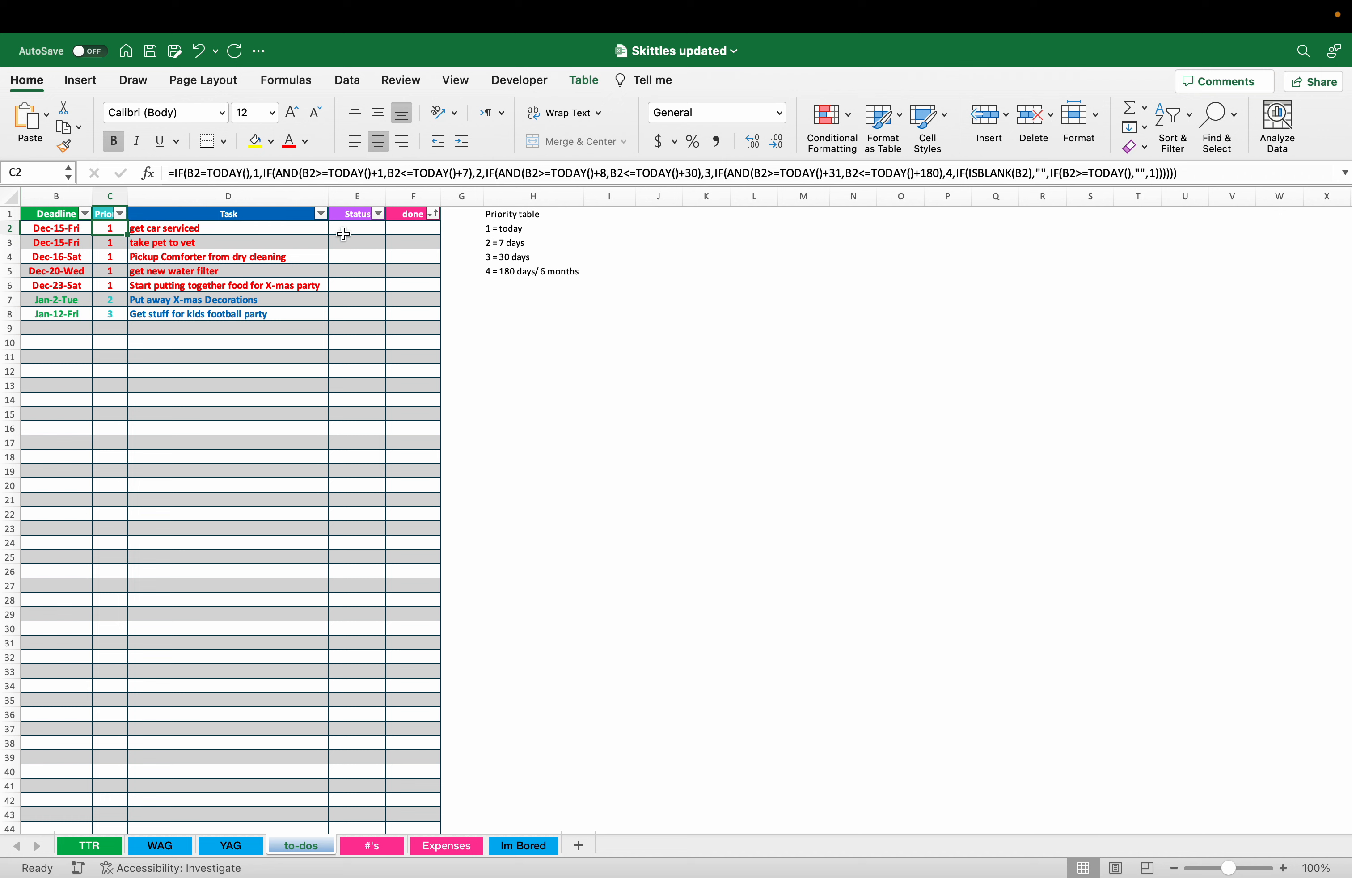
click(364, 230)
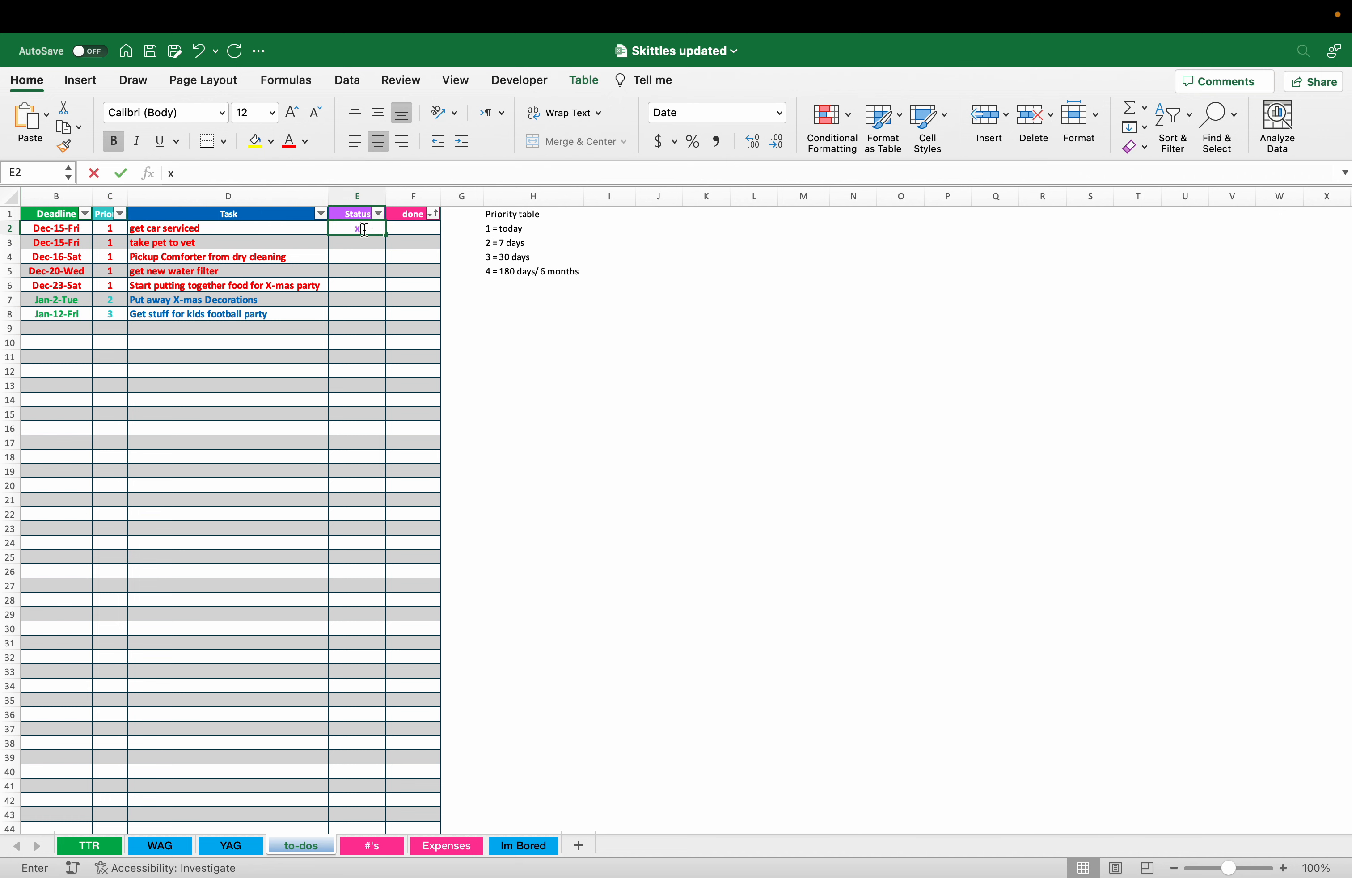
text(x)
key(Return)
text(12/18)
key(Return)
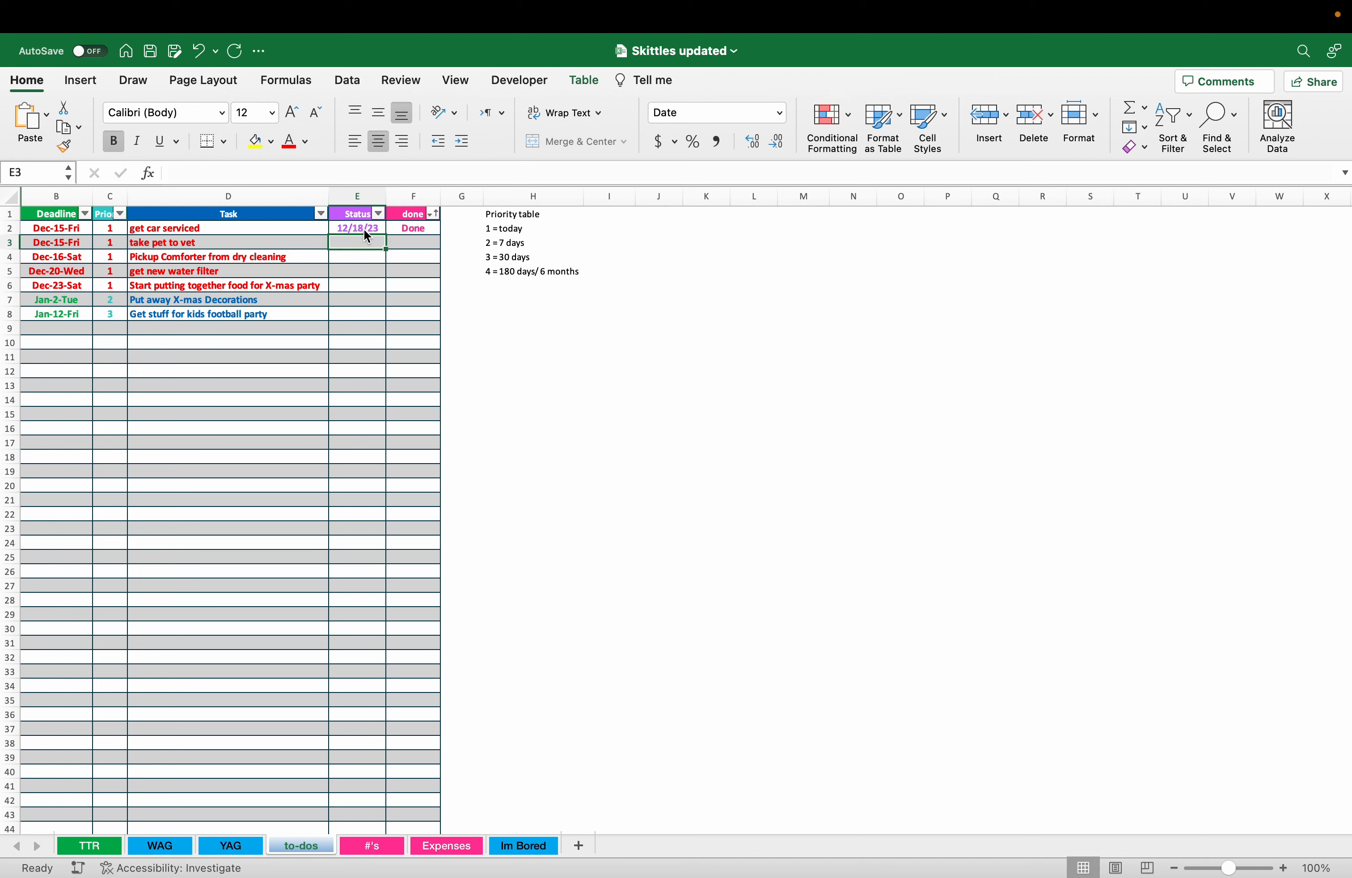
- Sort the to-dos table by the done column in descending order, and re-sort it in ascending order
click(432, 214)
click(621, 276)
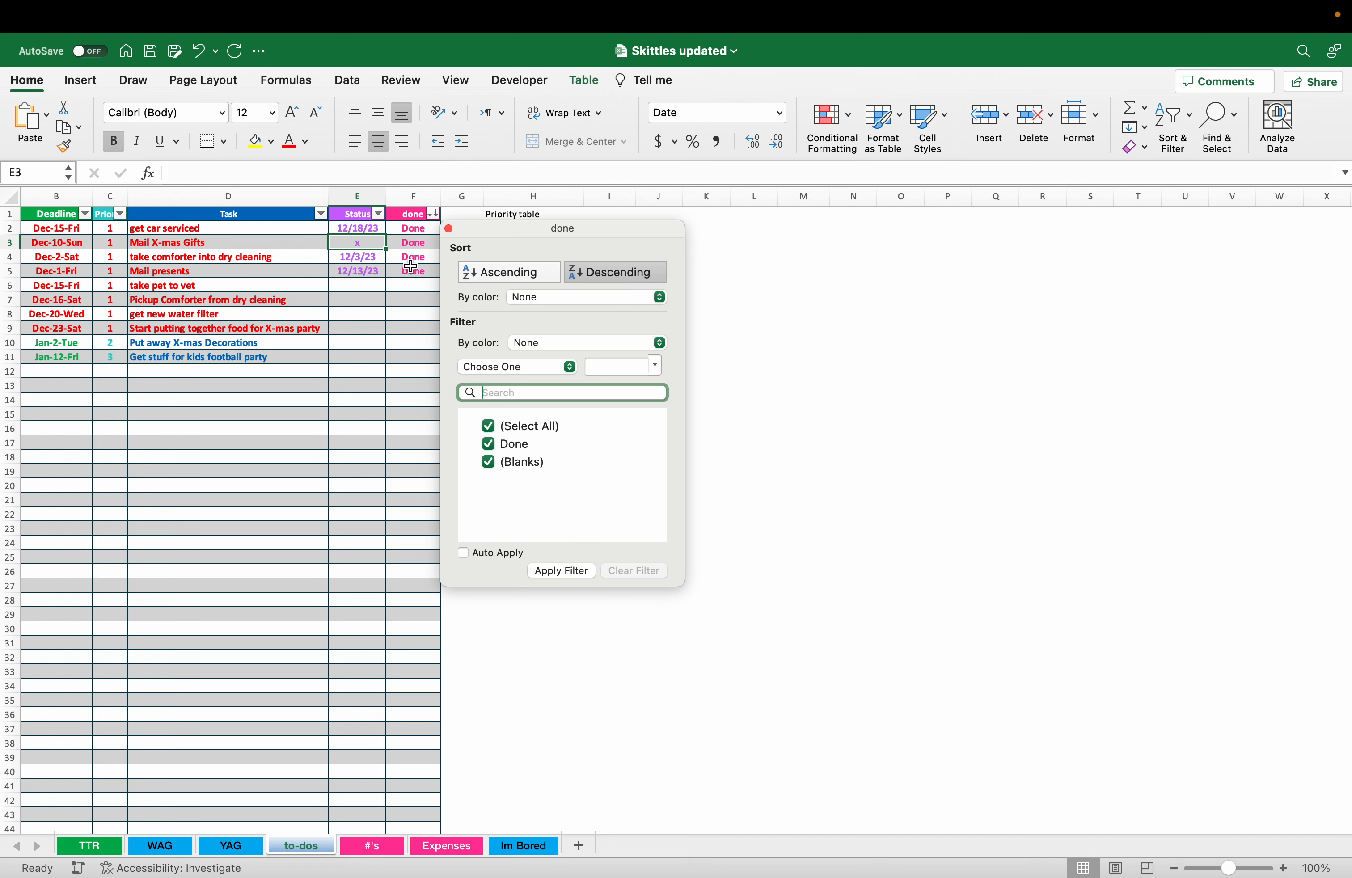
click(491, 277)
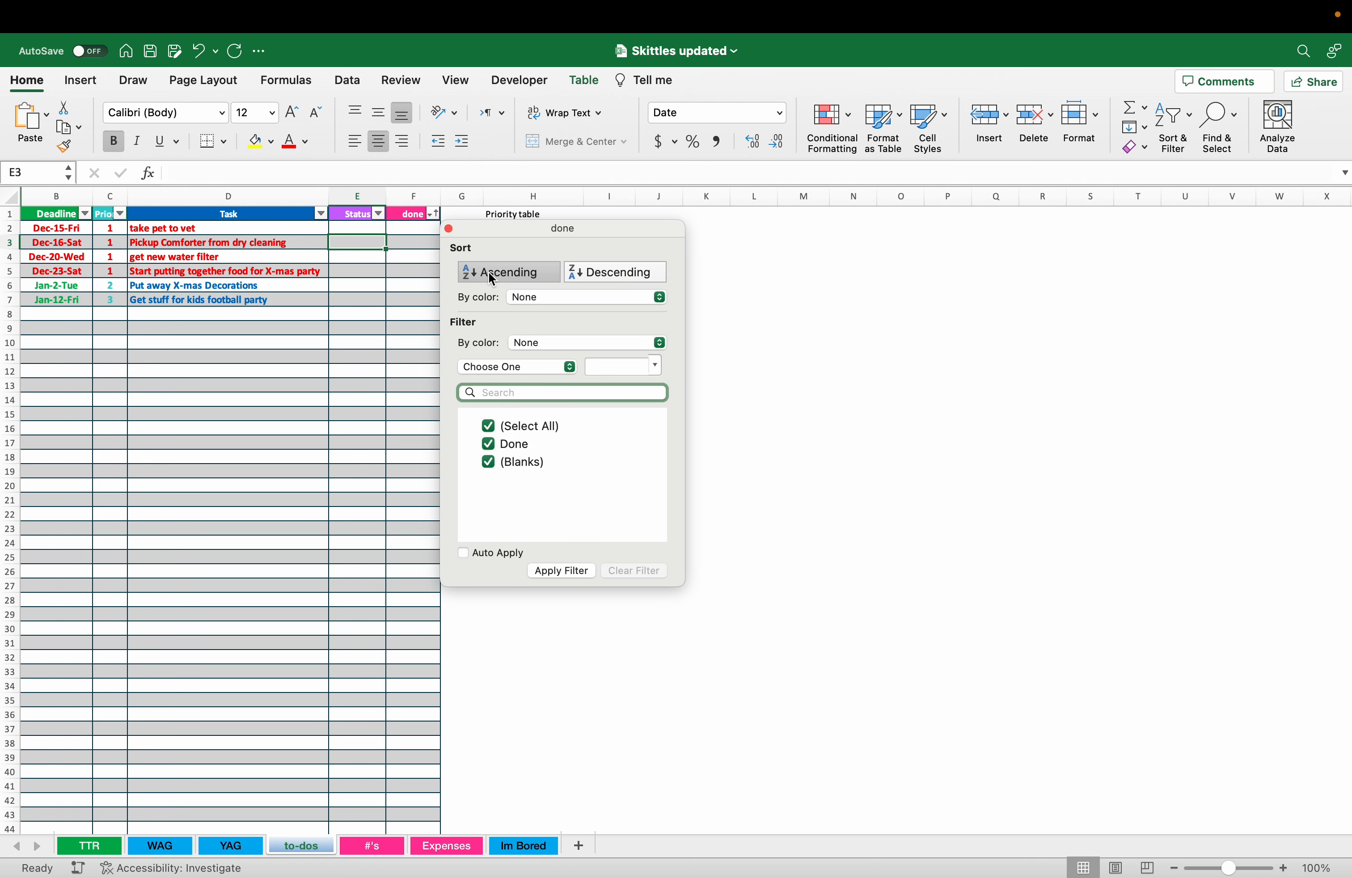
click(449, 229)
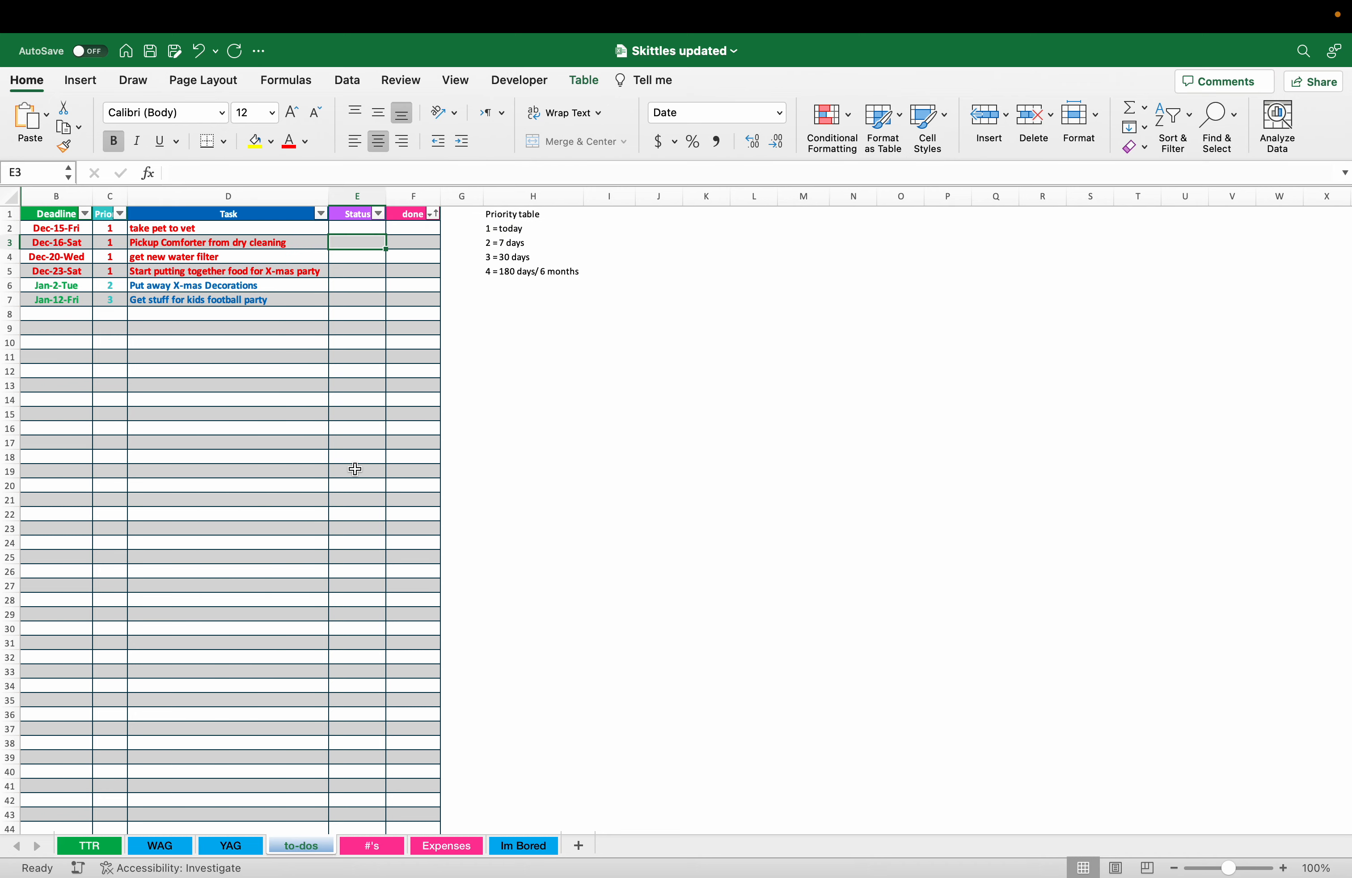
- Examine the completed tasks at the end of the to-dos table
scroll(354, 468, down, 2)
scroll(355, 469, up, 2)
scroll(385, 377, down, 20)
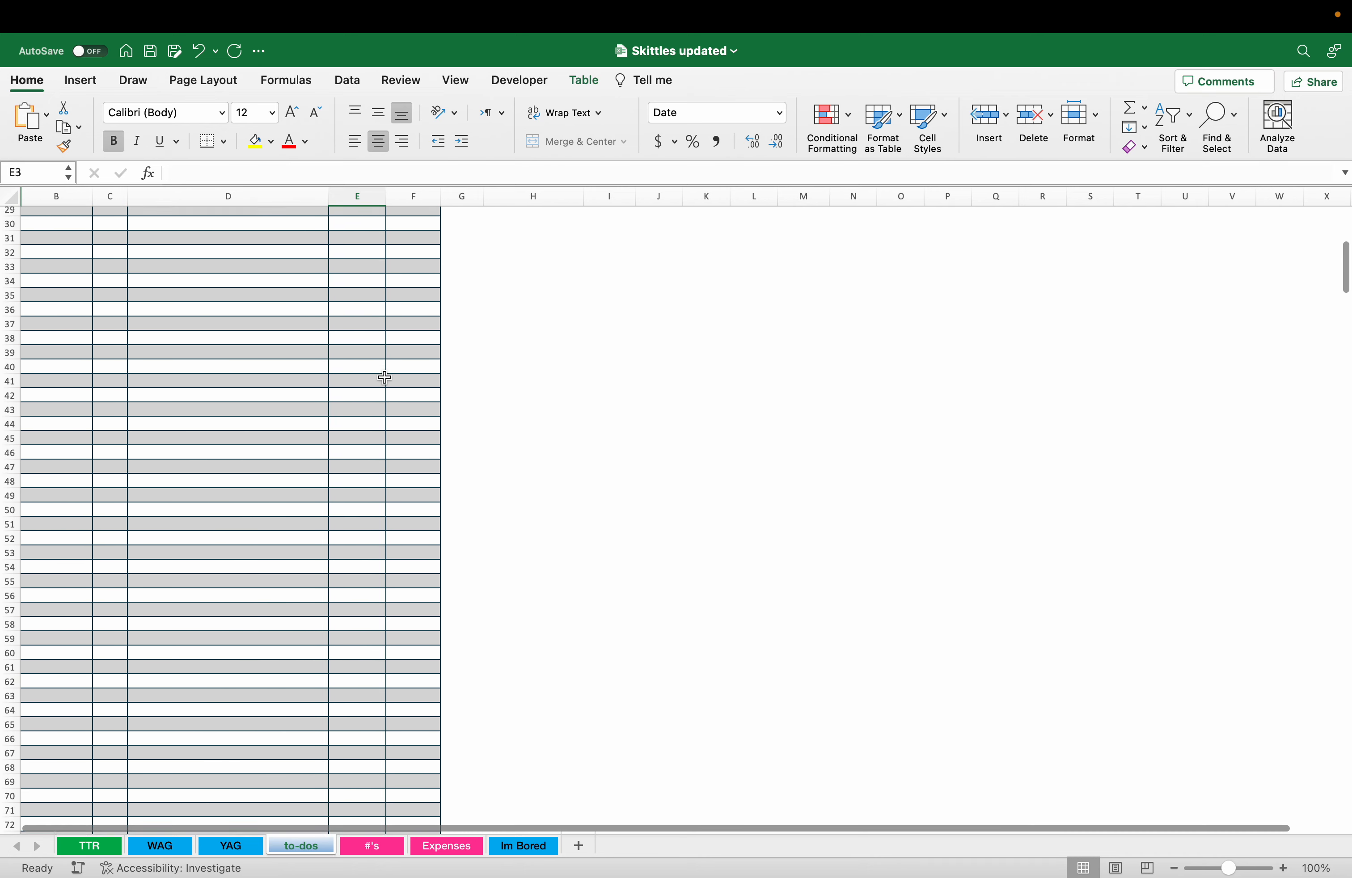
scroll(385, 377, down, 20)
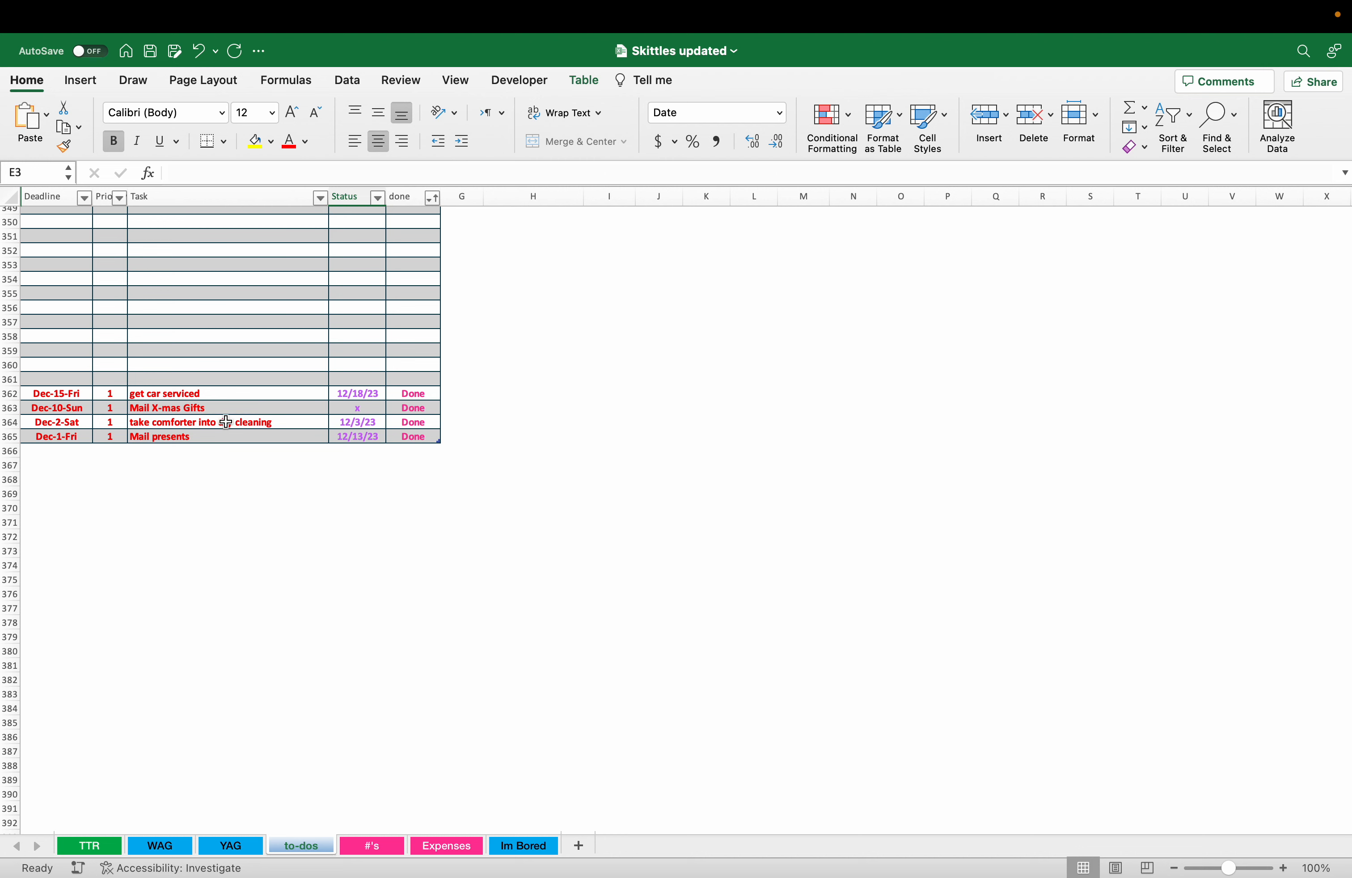
click(278, 362)
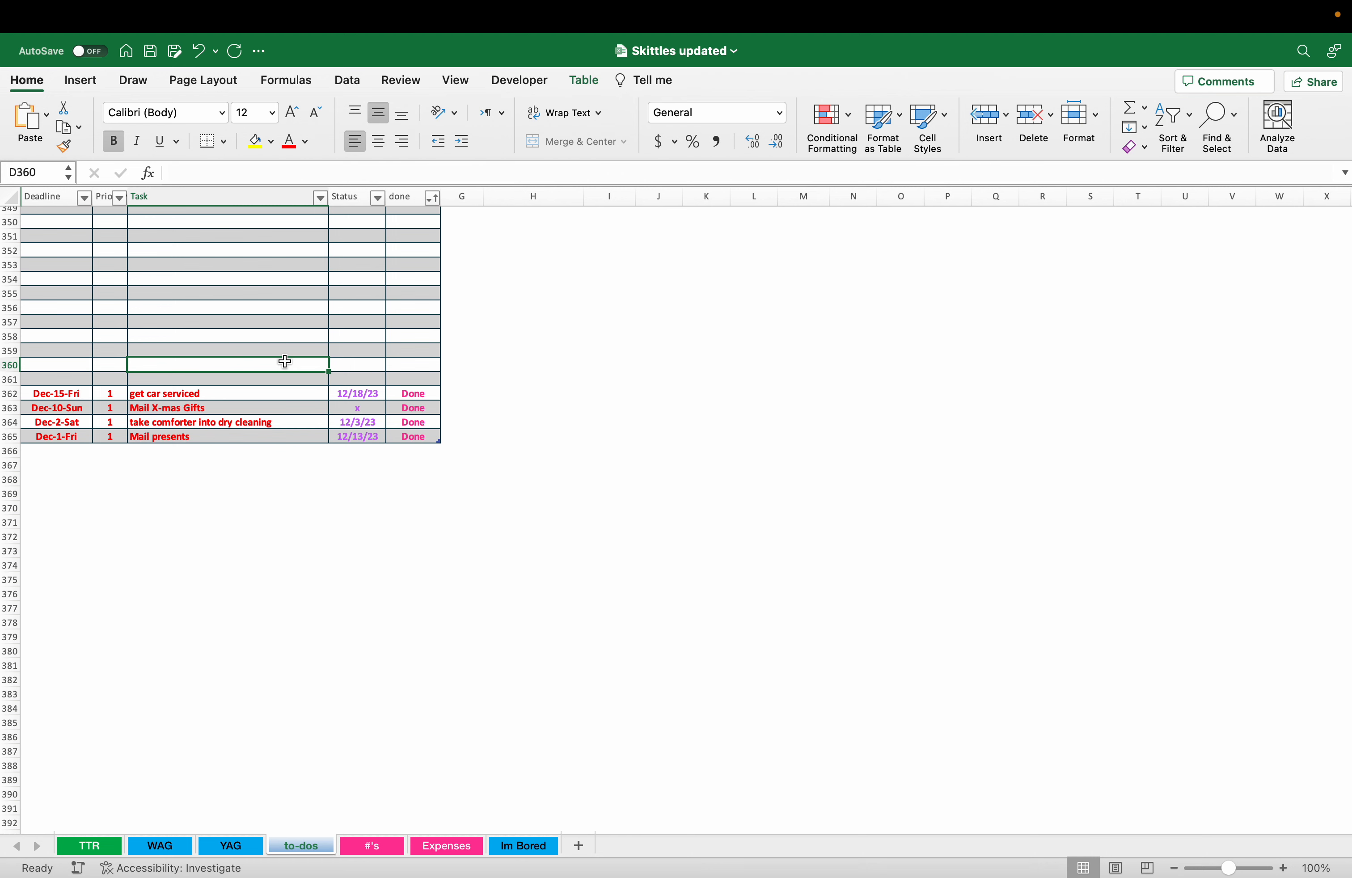
scroll(270, 348, up, 1)
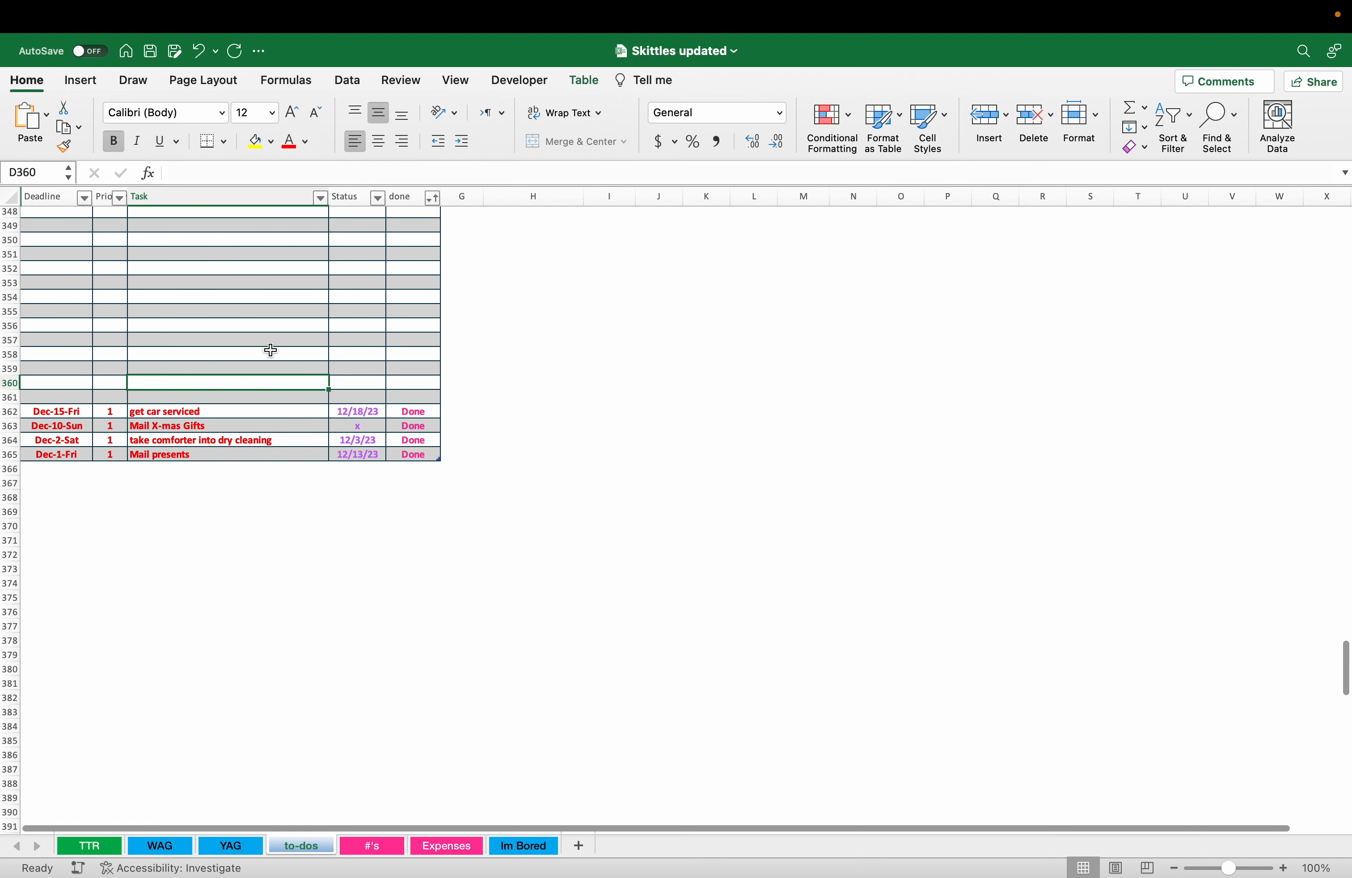
- Return to the WAG sheet and inspect the formulas down the My To-do's list, from cell O41 to O51
click(98, 844)
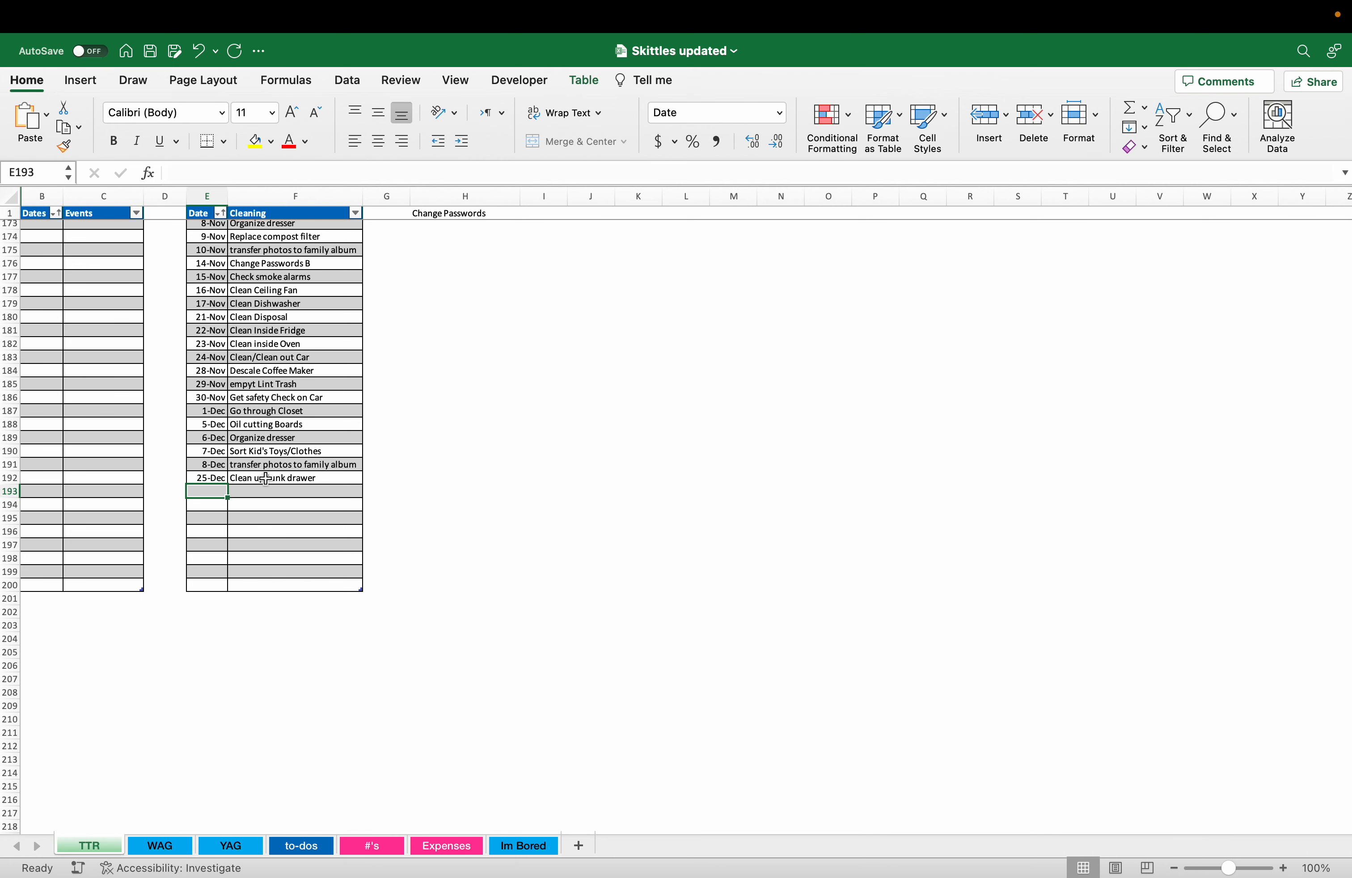
click(172, 853)
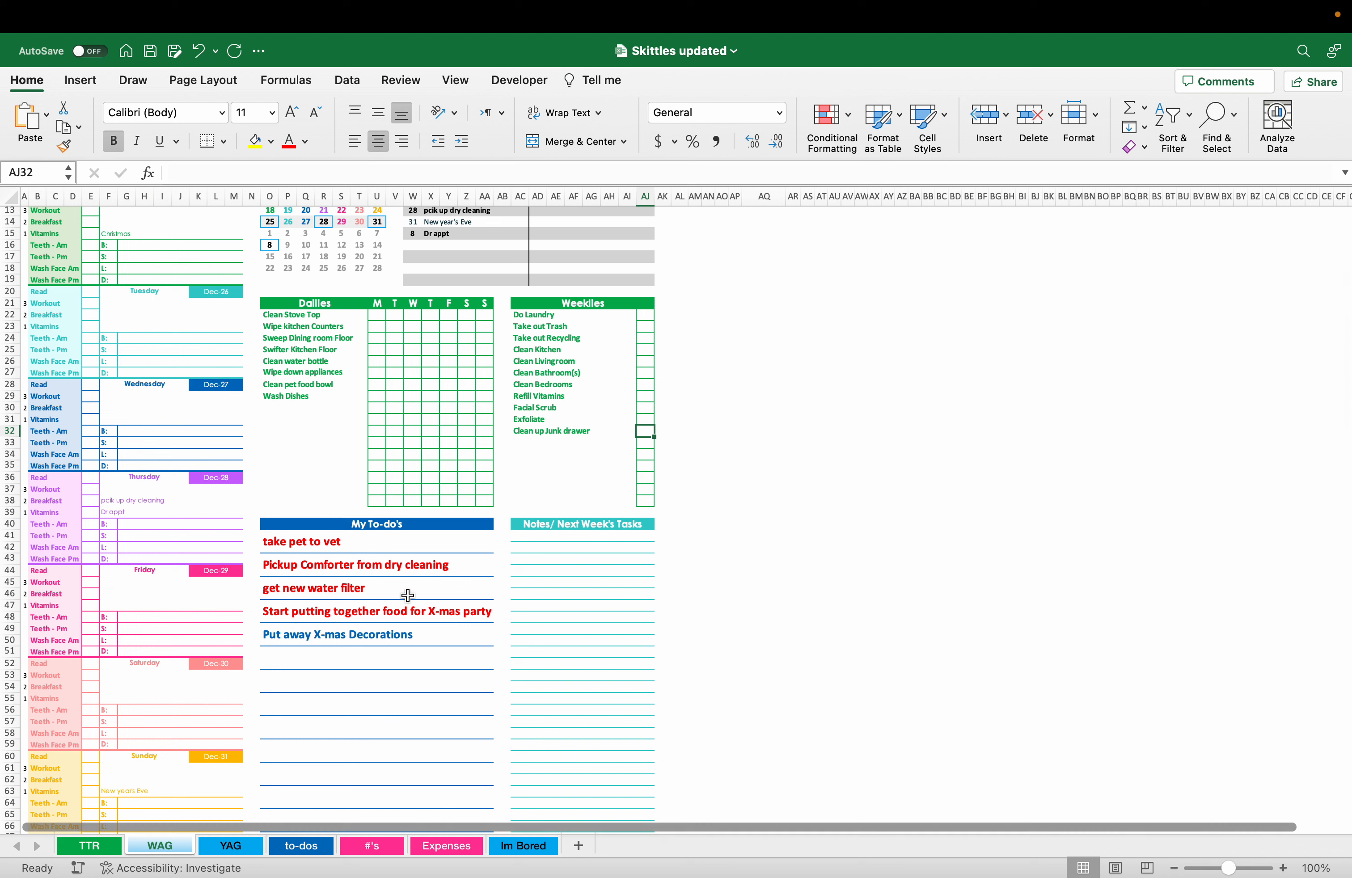
click(400, 541)
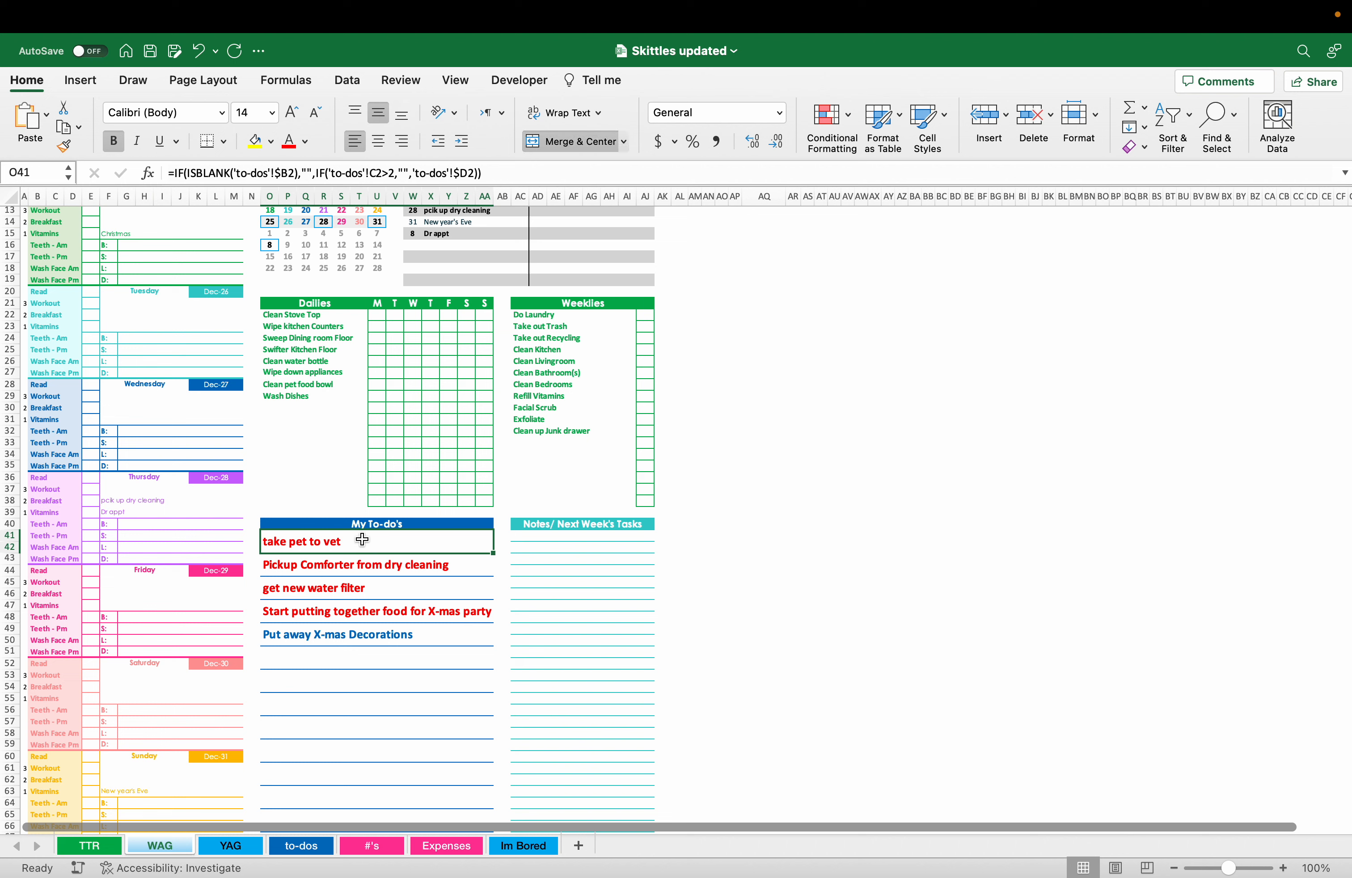
click(361, 611)
click(371, 543)
key(Down)
key(Down)
key(Down)
key(Down)
key(Down)
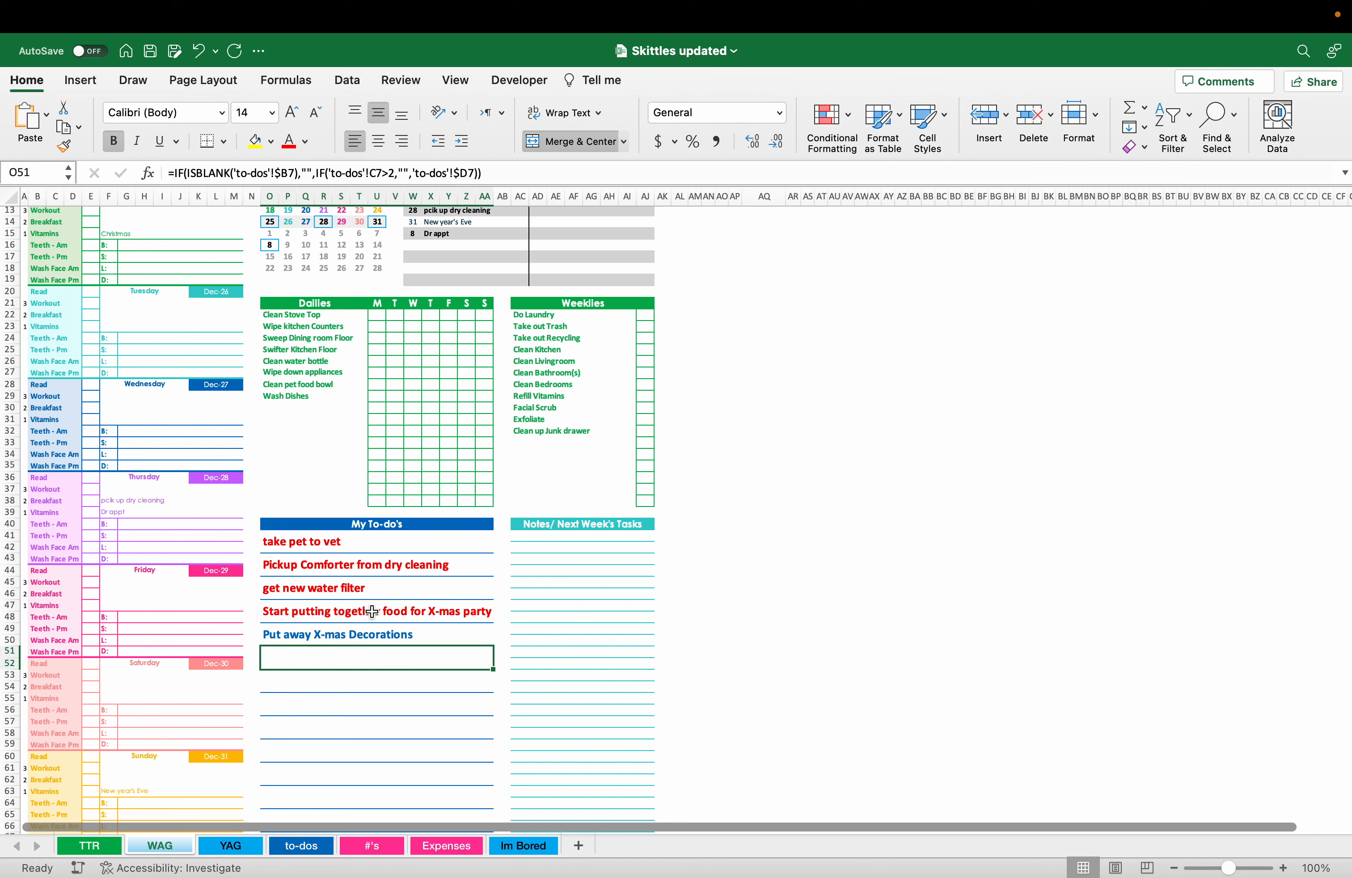
- Highlight the first four My To-do's entries and check the formula behind "Put away X-mas Decorations"
drag(371, 545, 377, 601)
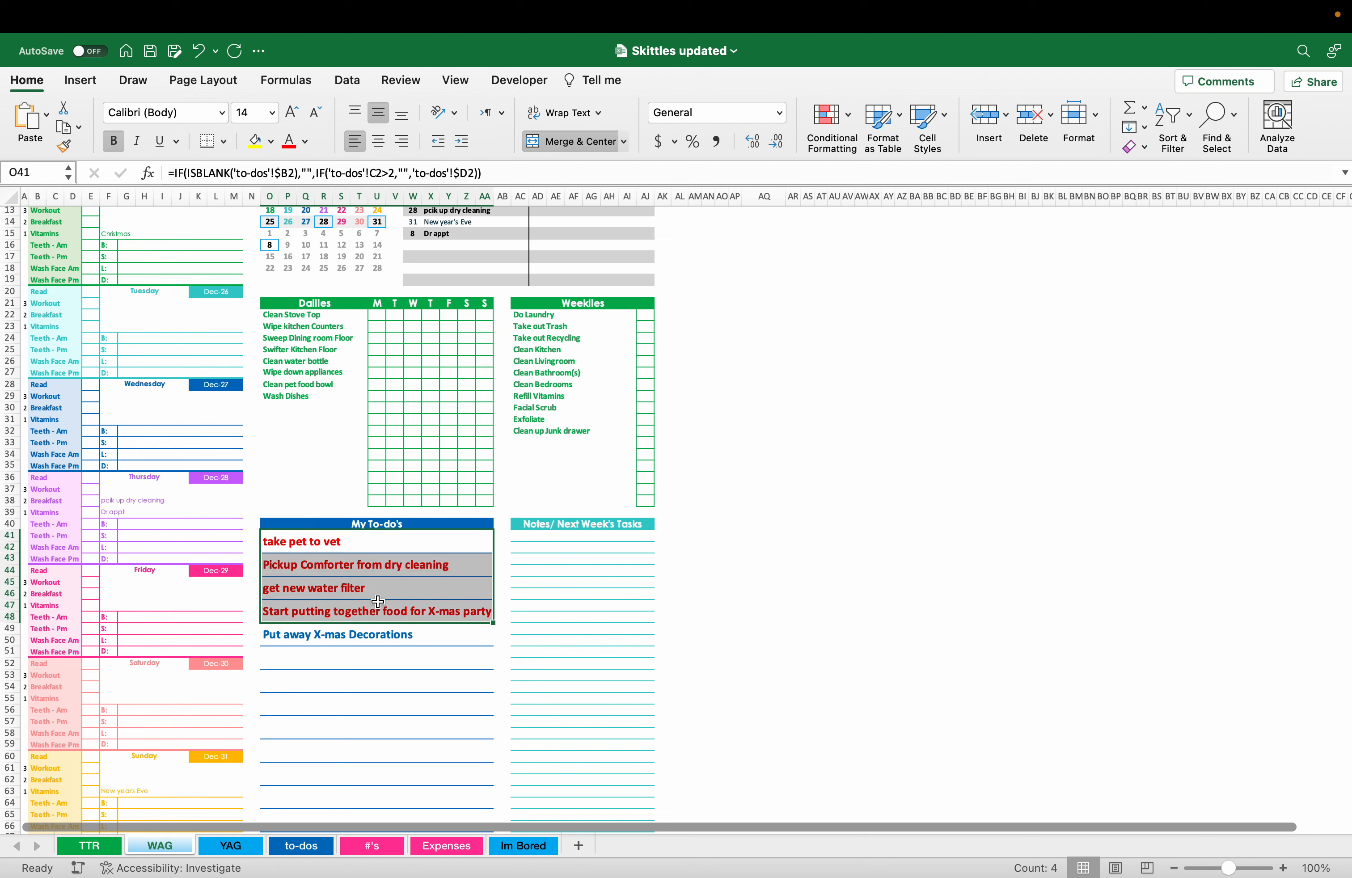
key(Down)
key(Down)
key(Down)
key(Down)
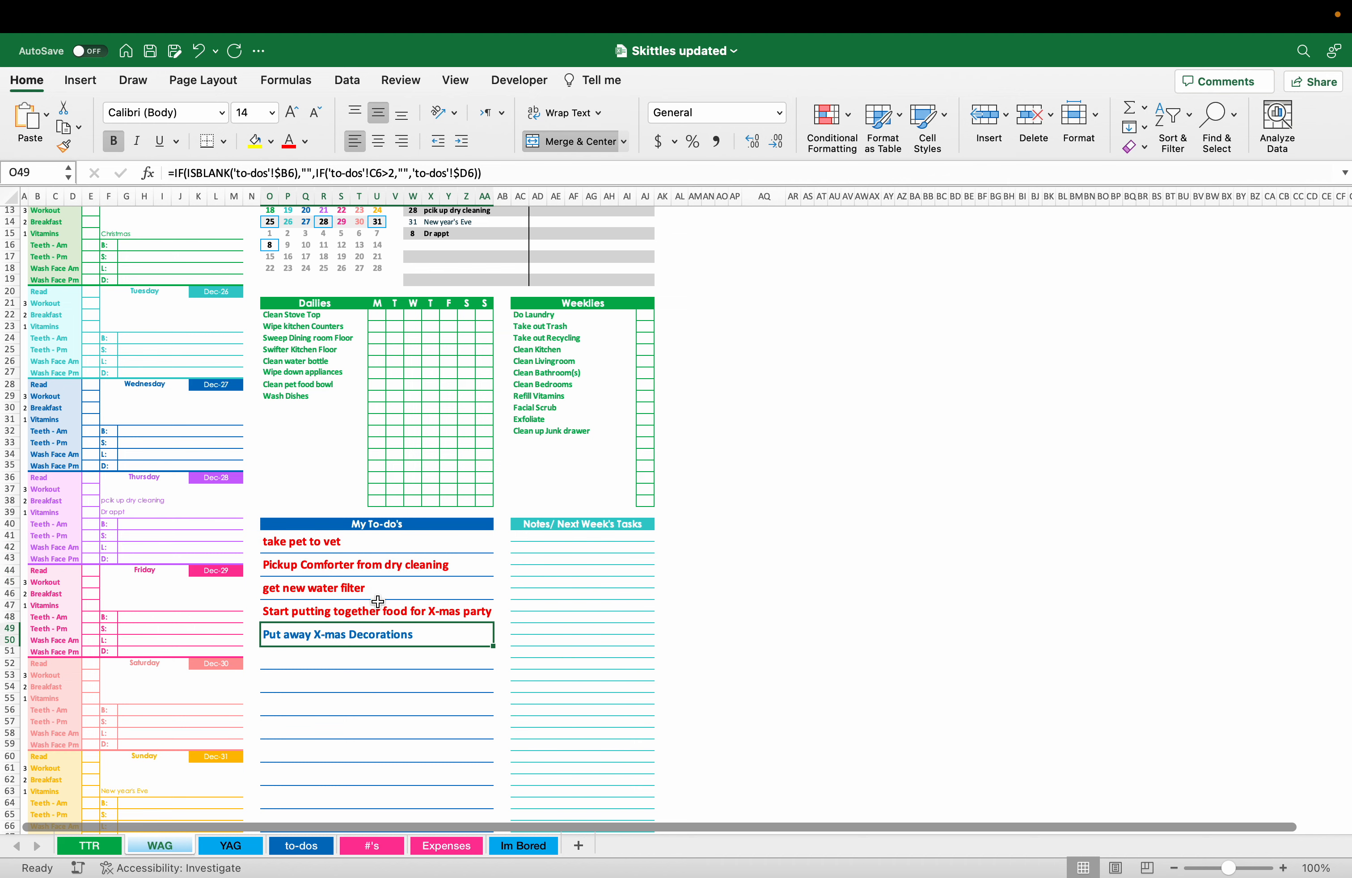
- Highlight the Notes/ Next Week's Tasks section from its heading down to row 73
scroll(378, 601, down, 5)
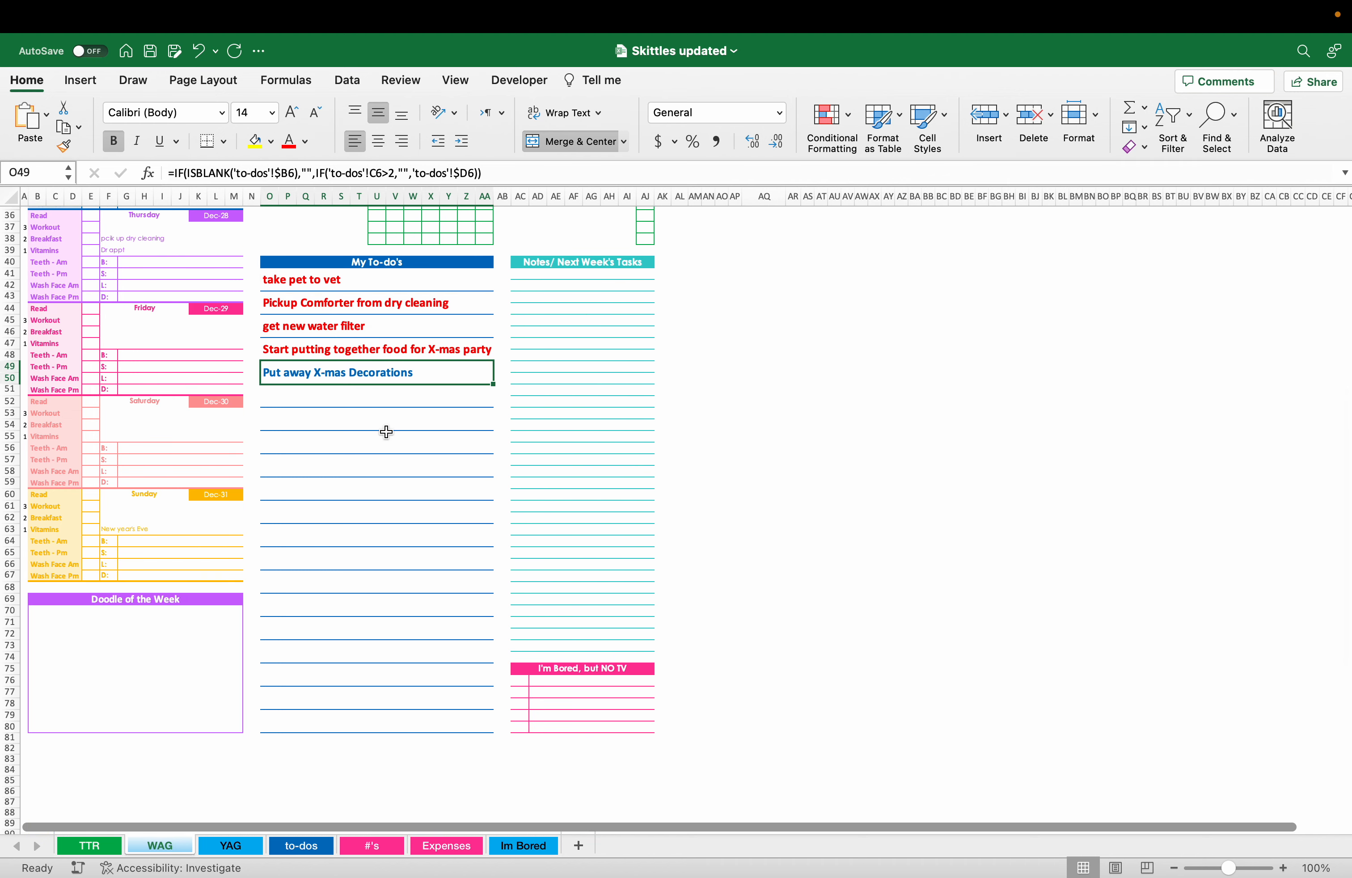
scroll(382, 408, up, 1)
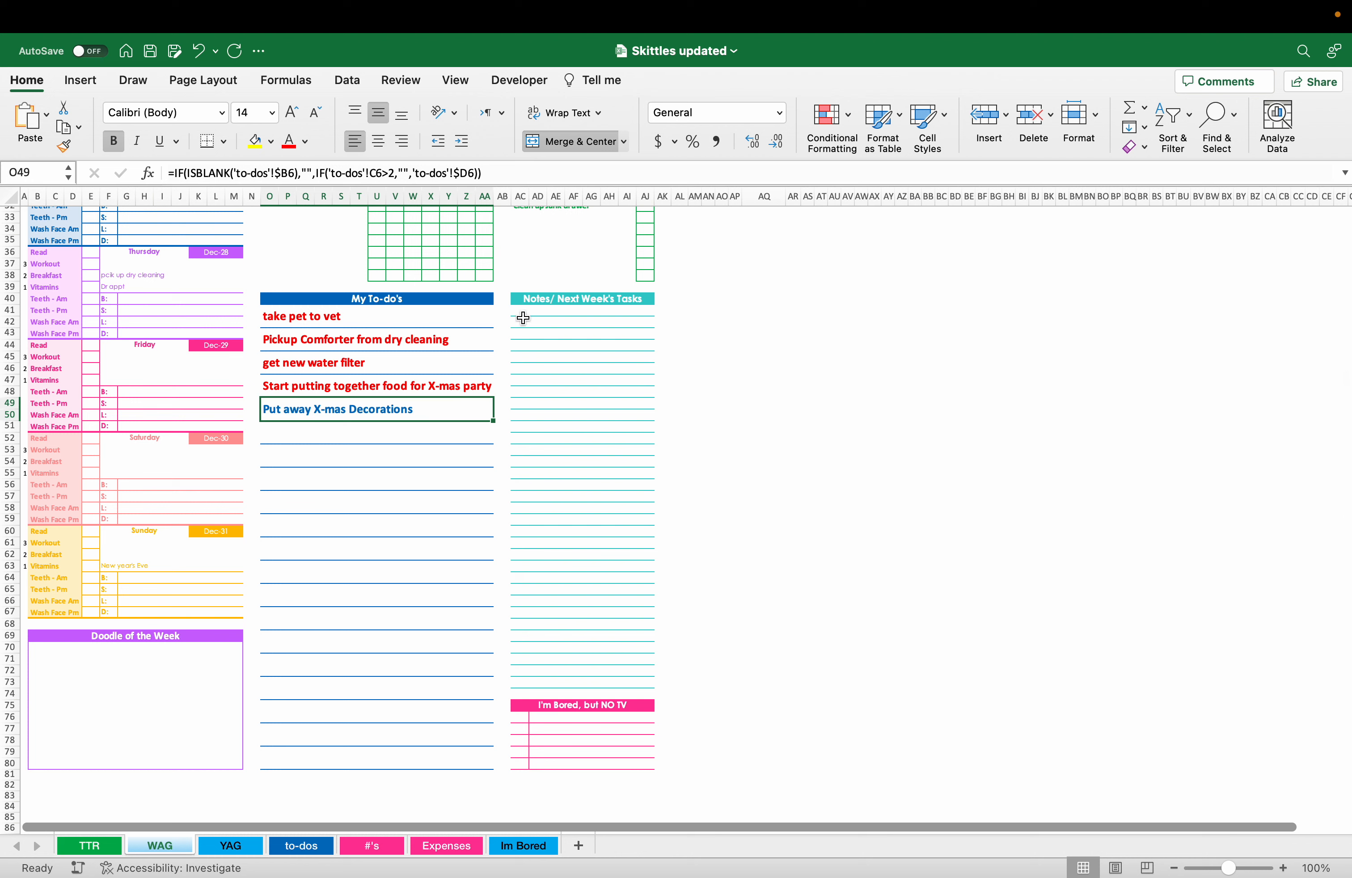
click(535, 305)
drag(539, 327, 586, 681)
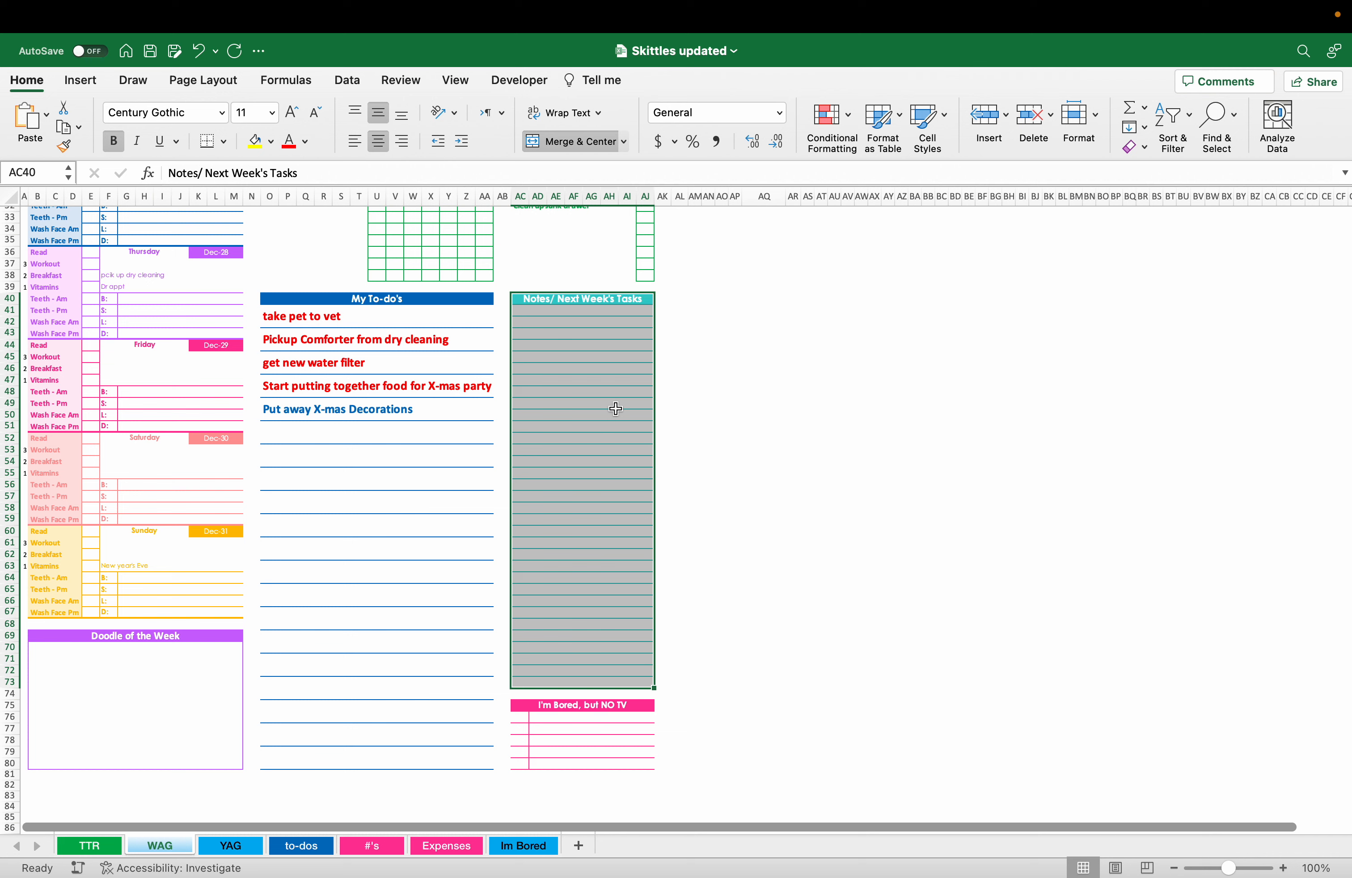
- Examine the priority references in column AB beside the My To-do's entries
click(269, 410)
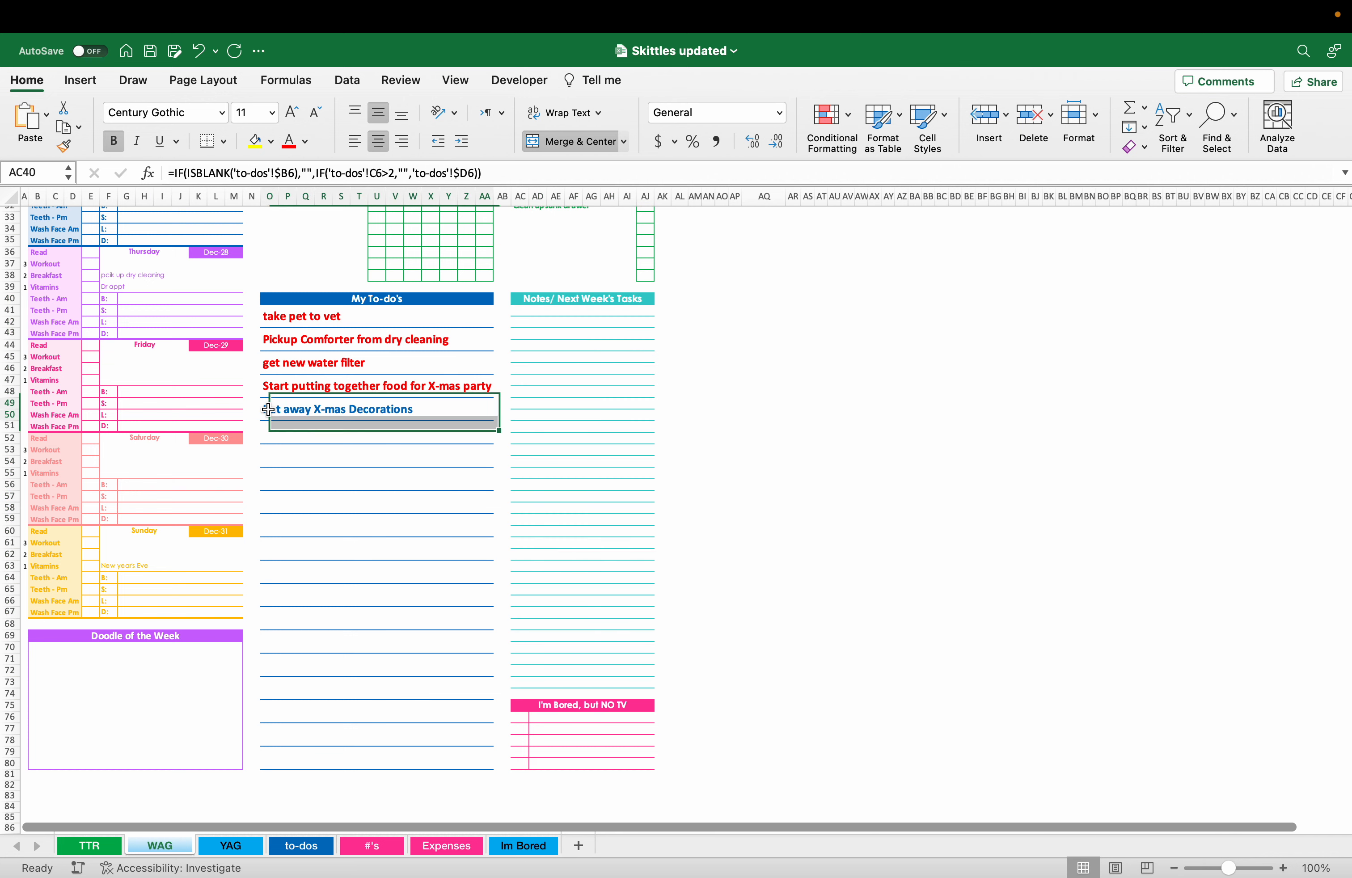
drag(288, 314, 290, 403)
drag(502, 311, 502, 487)
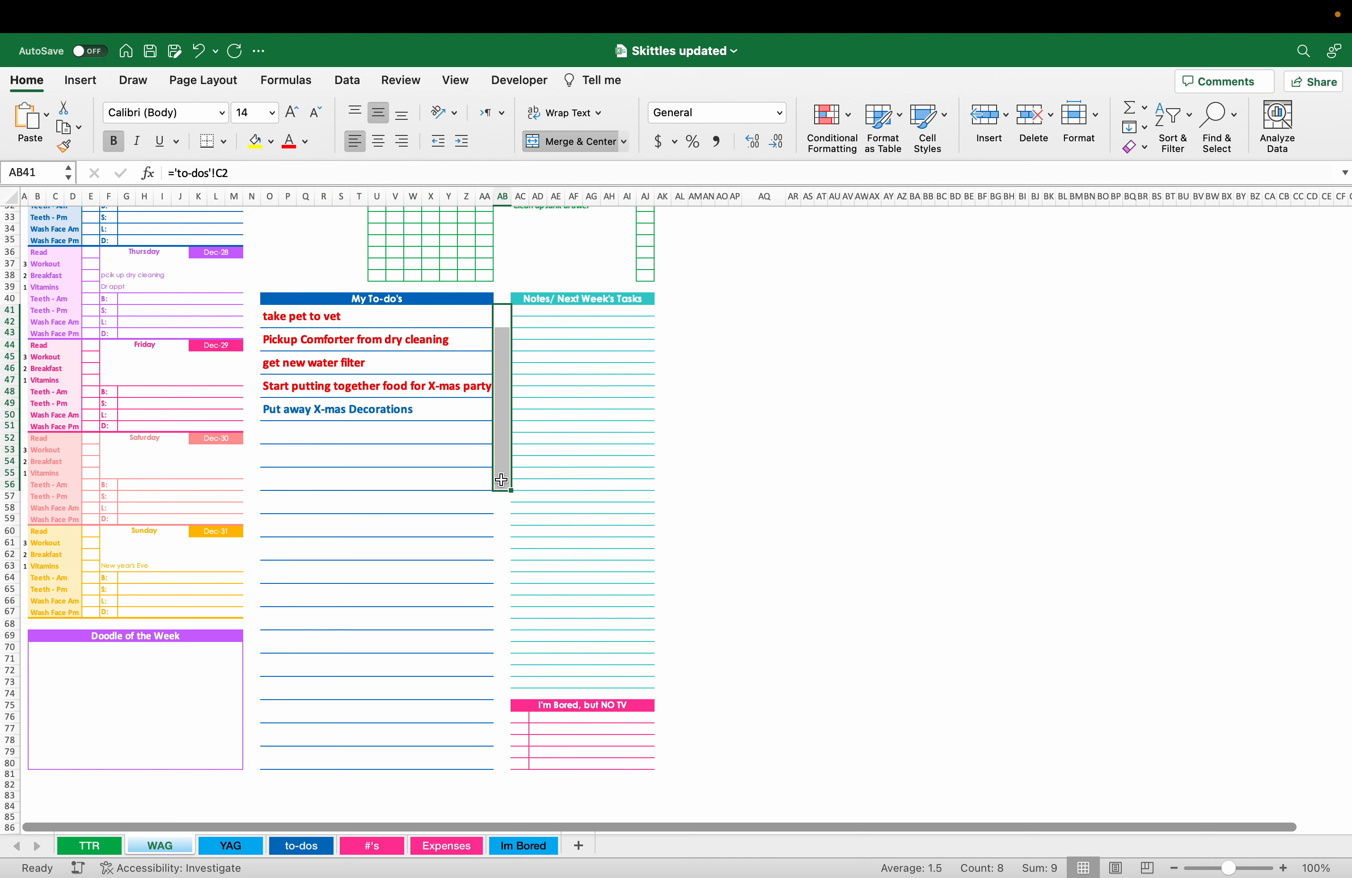
click(306, 322)
click(501, 323)
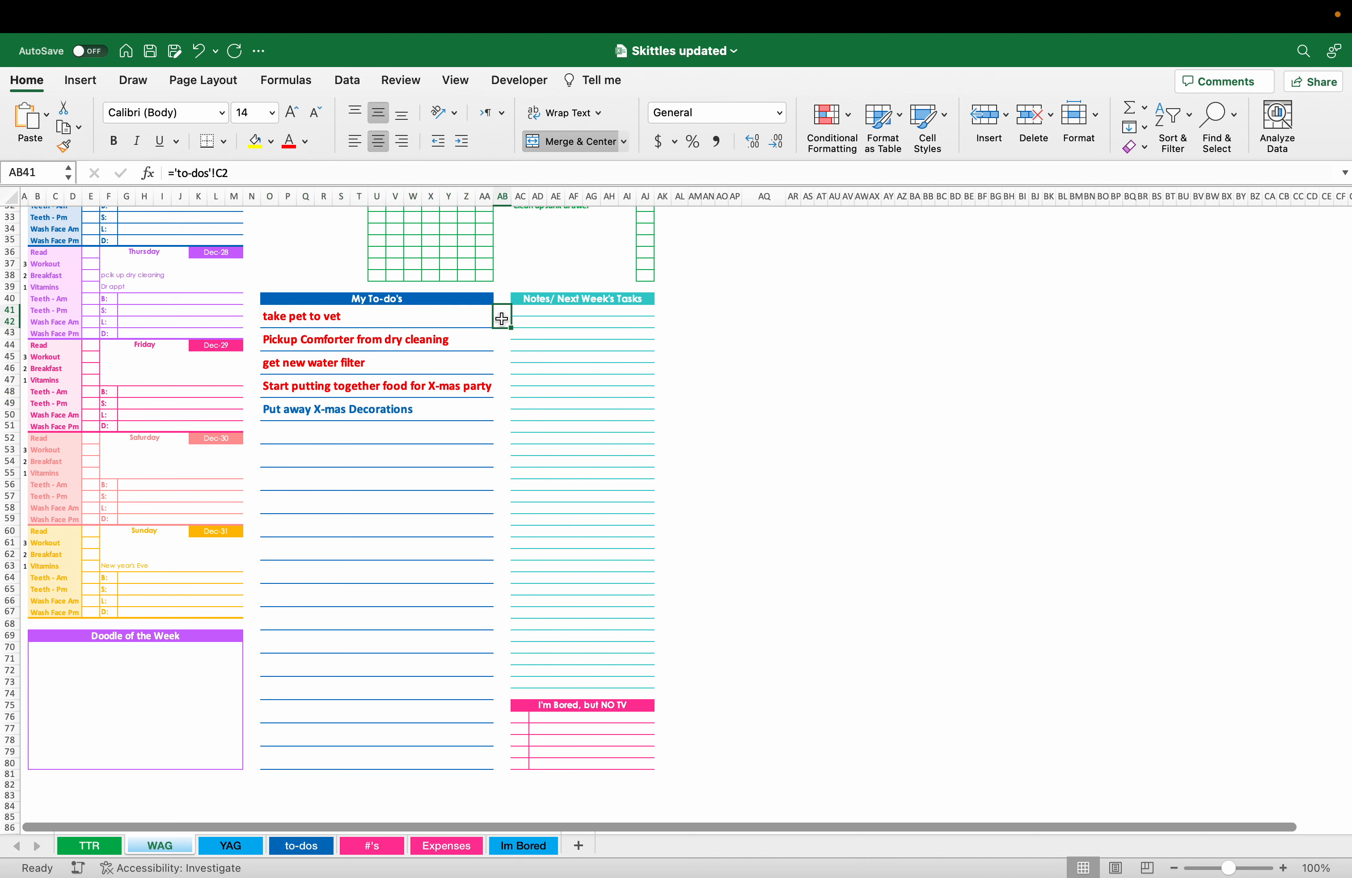
click(285, 317)
click(254, 313)
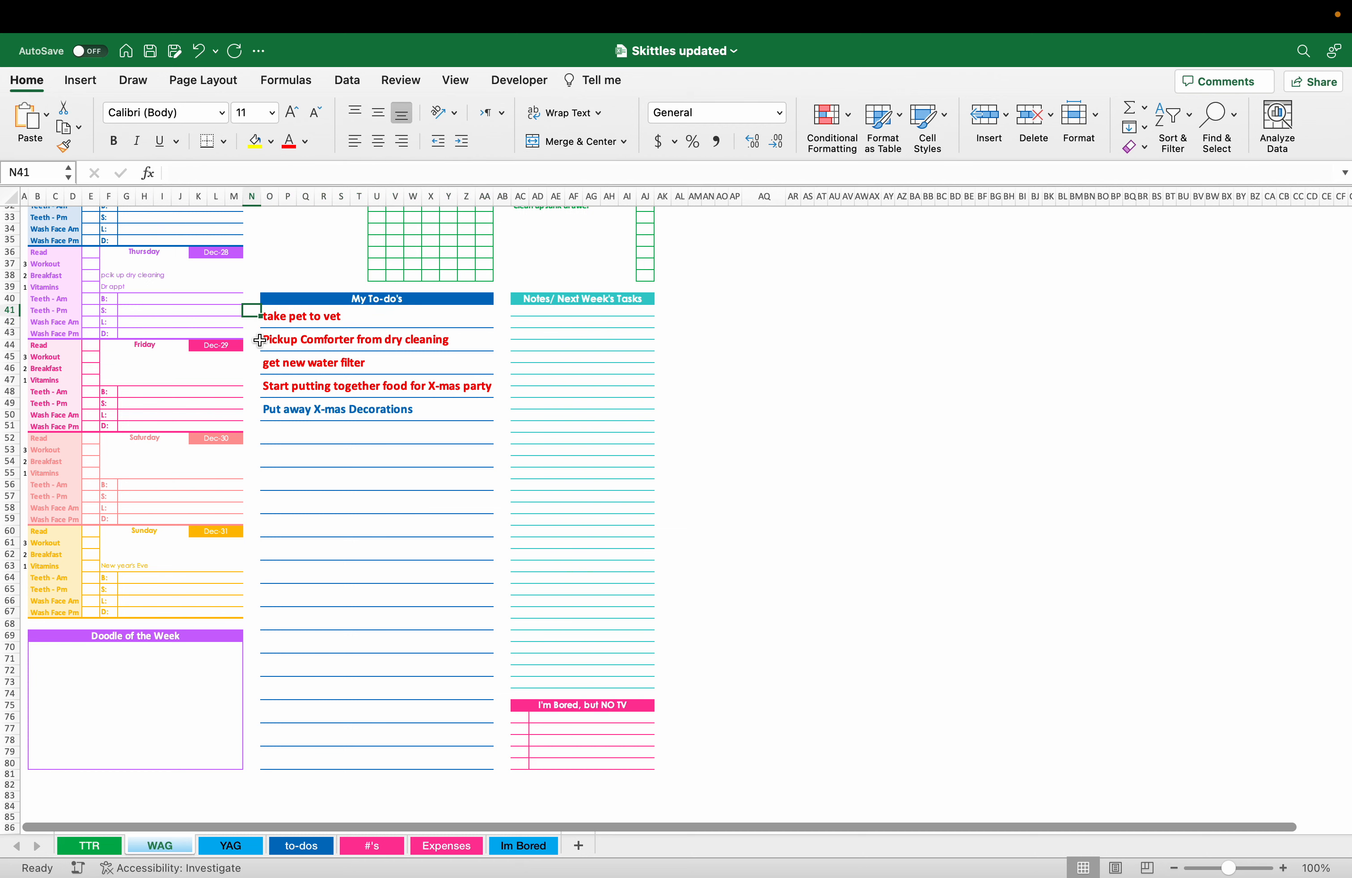
- View the "I'm Bored, but NO TV" section, check the numbered activities on the Im Bored sheet, and return to WAG
scroll(259, 342, up, 2)
scroll(367, 554, down, 2)
scroll(367, 555, down, 5)
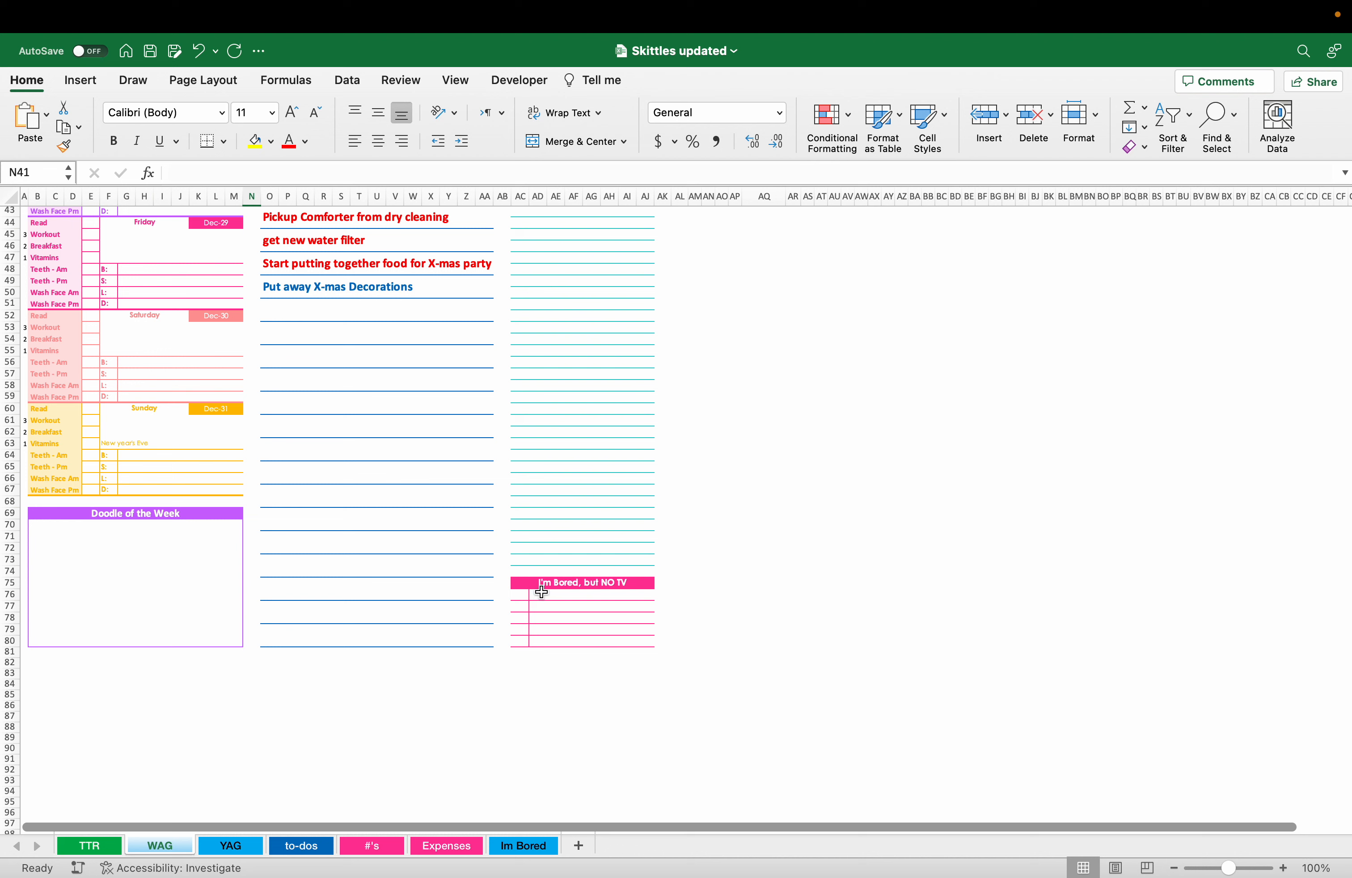
click(518, 594)
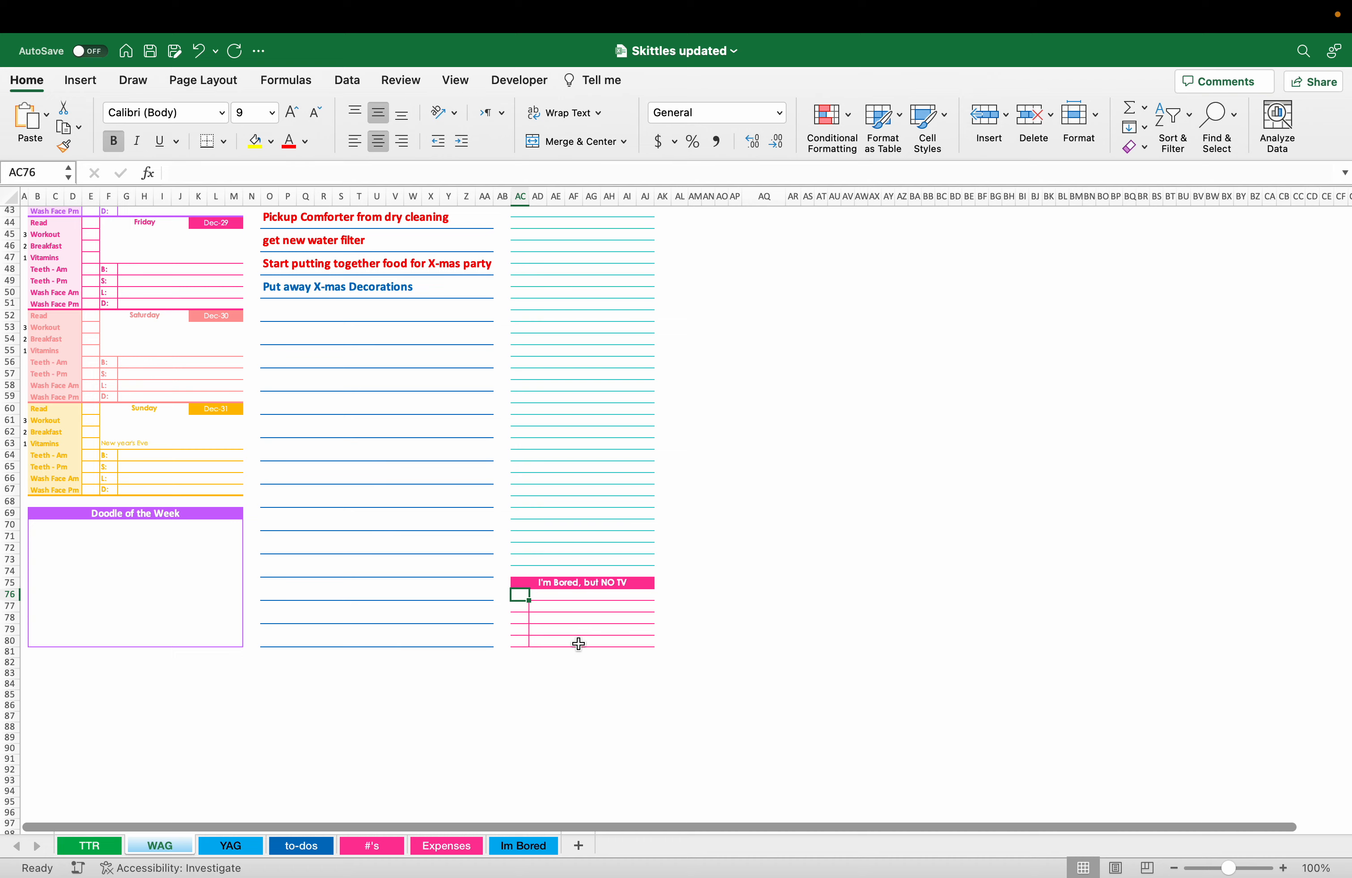
click(529, 846)
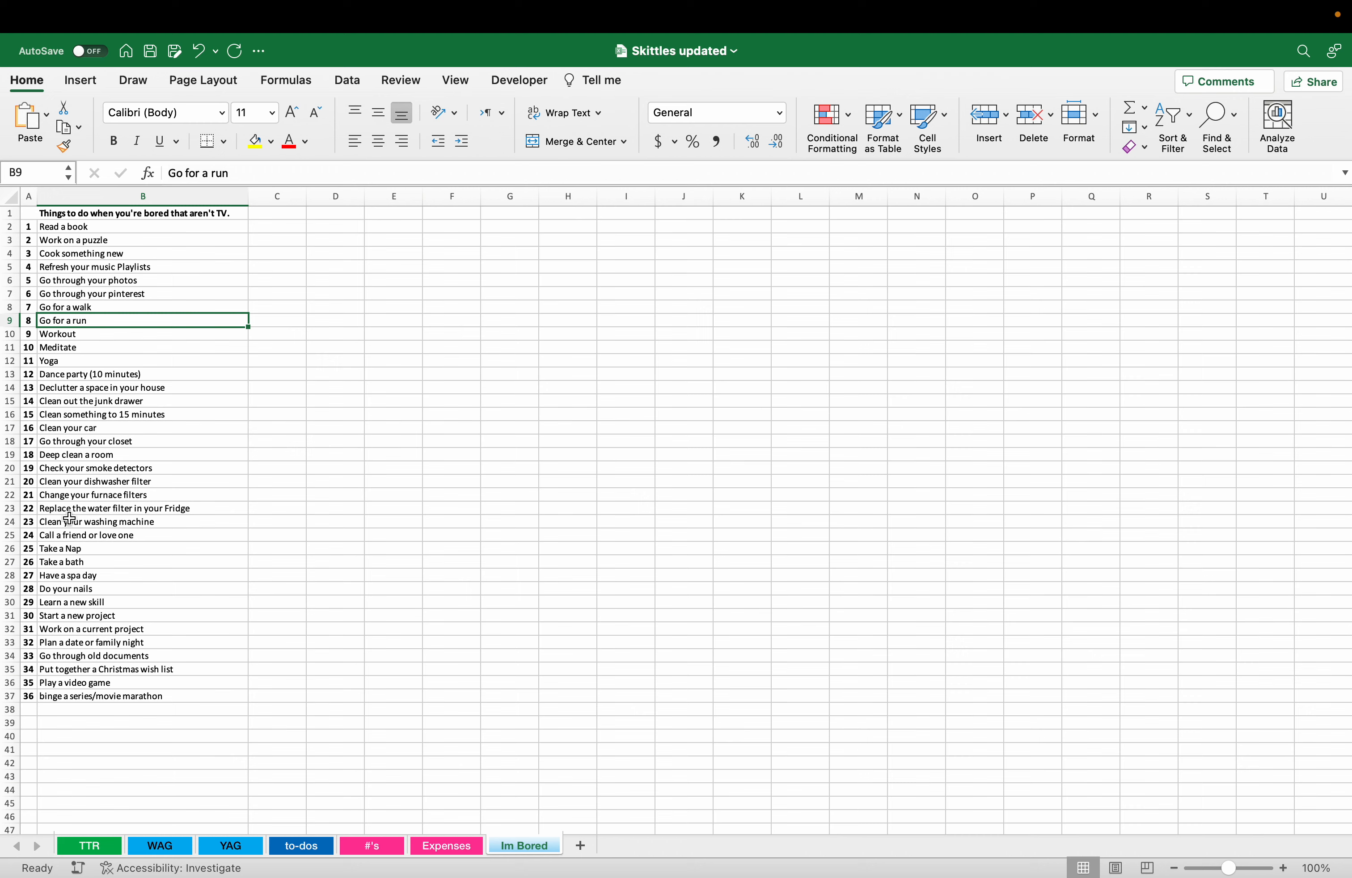
click(160, 845)
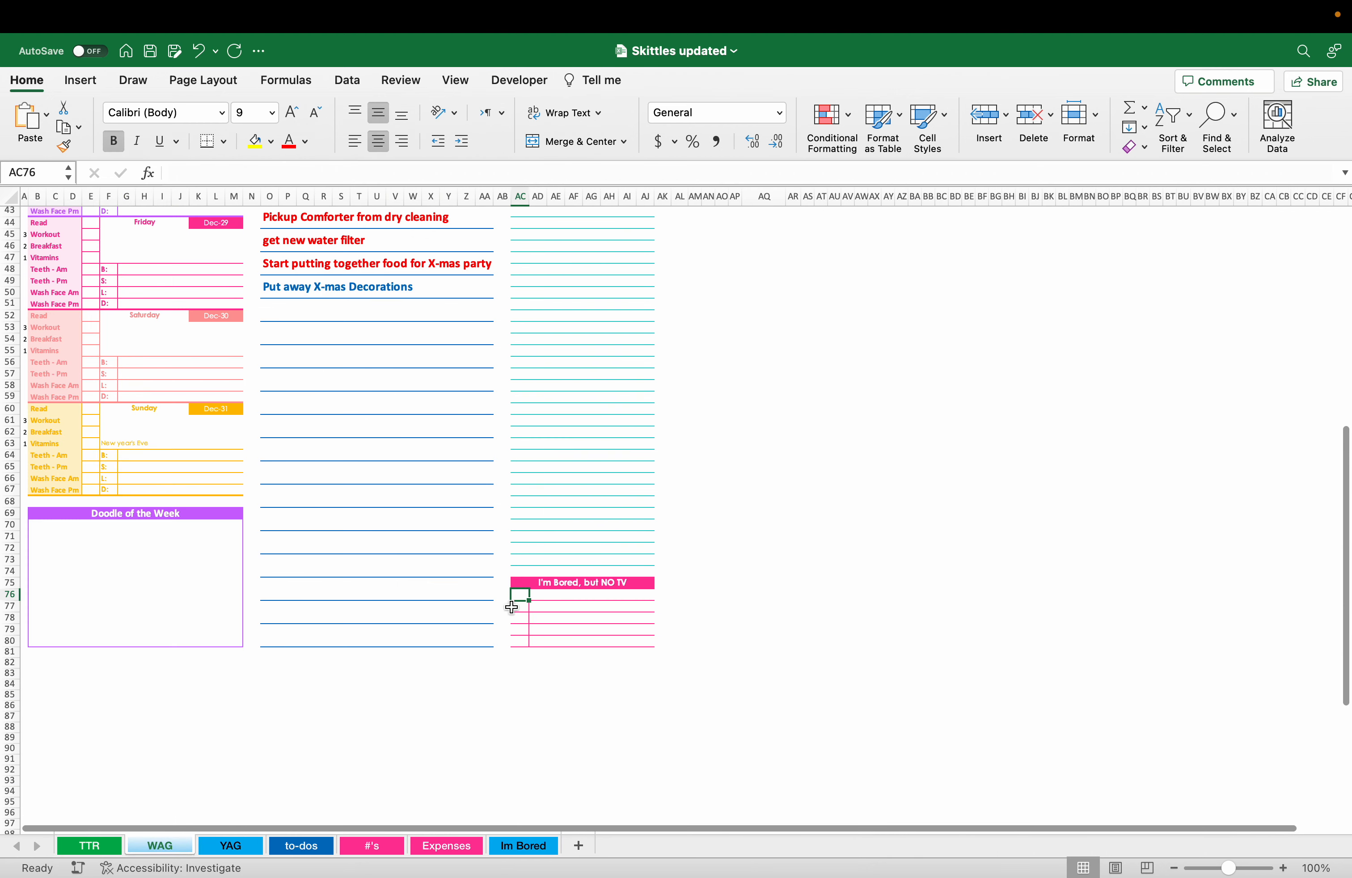
- Try 37 as the activity number in cell AC80 of "I'm Bored, but NO TV", and check the adjoining cells
click(520, 641)
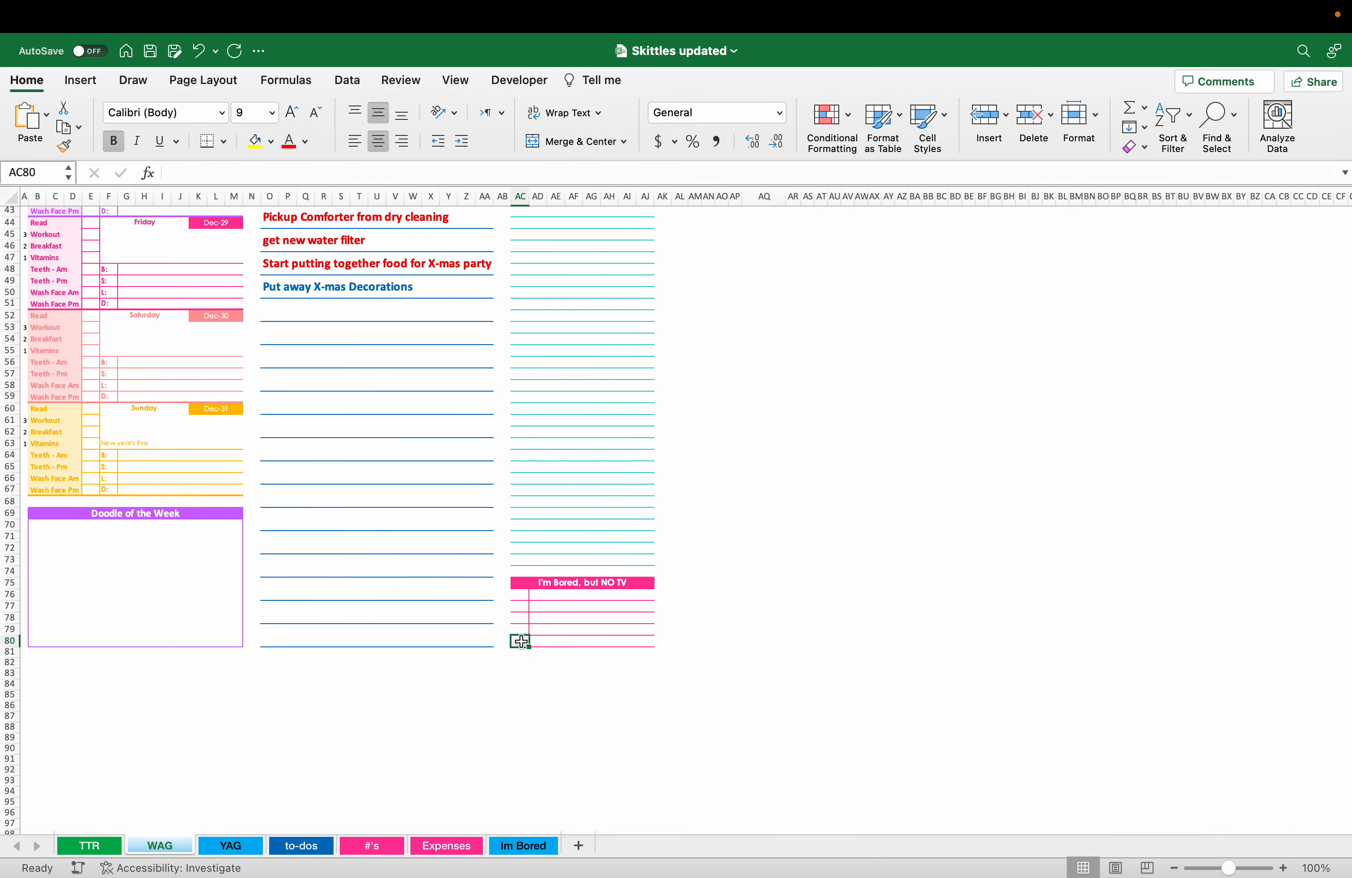
text(37)
key(Return)
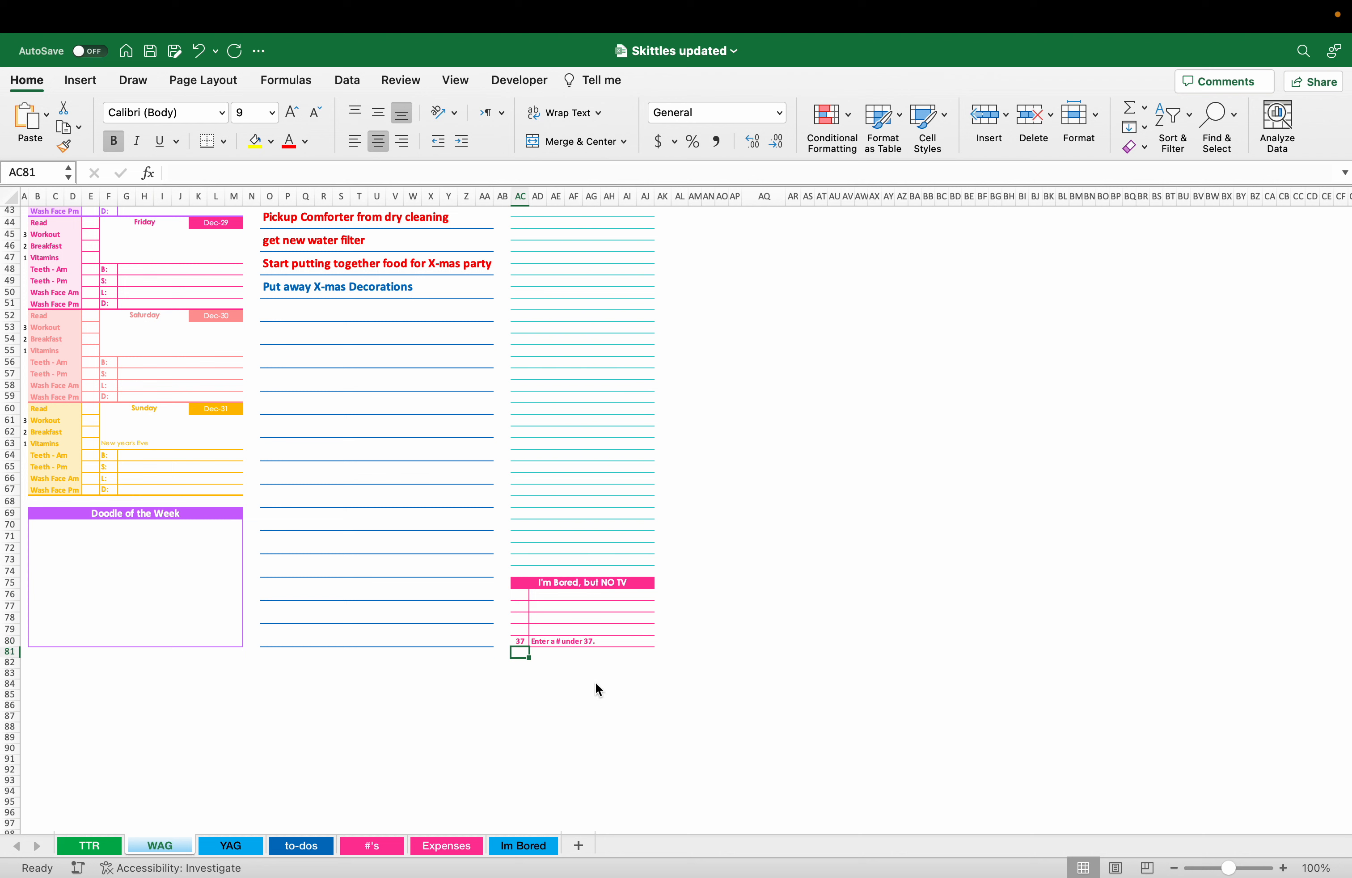
key(Right)
key(Up)
key(Right)
key(Right)
key(Right)
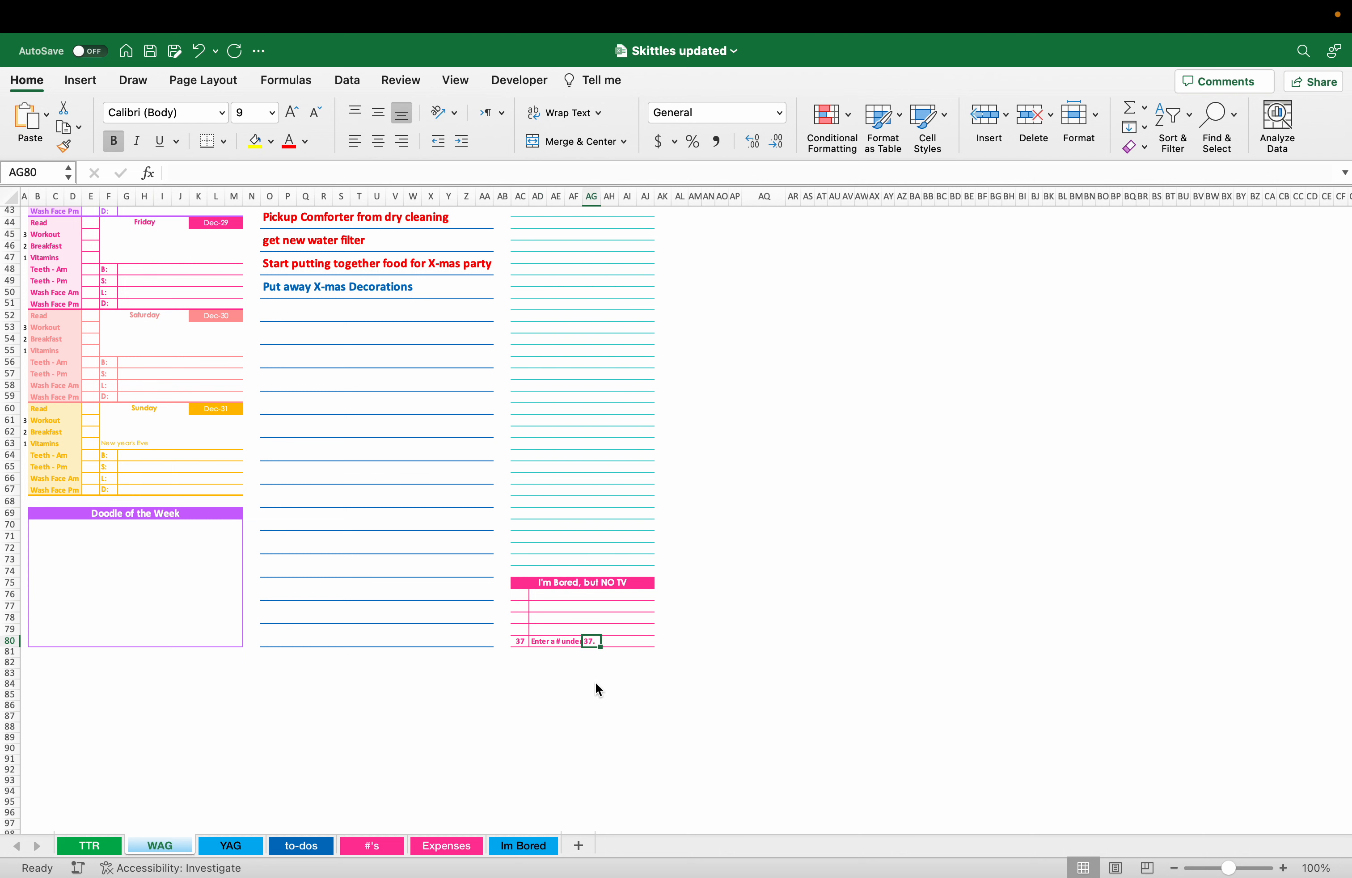
- Try 36 as the activity number in cell AC80, and clear the cell
key(Left)
key(Left)
key(Left)
key(Left)
text(36)
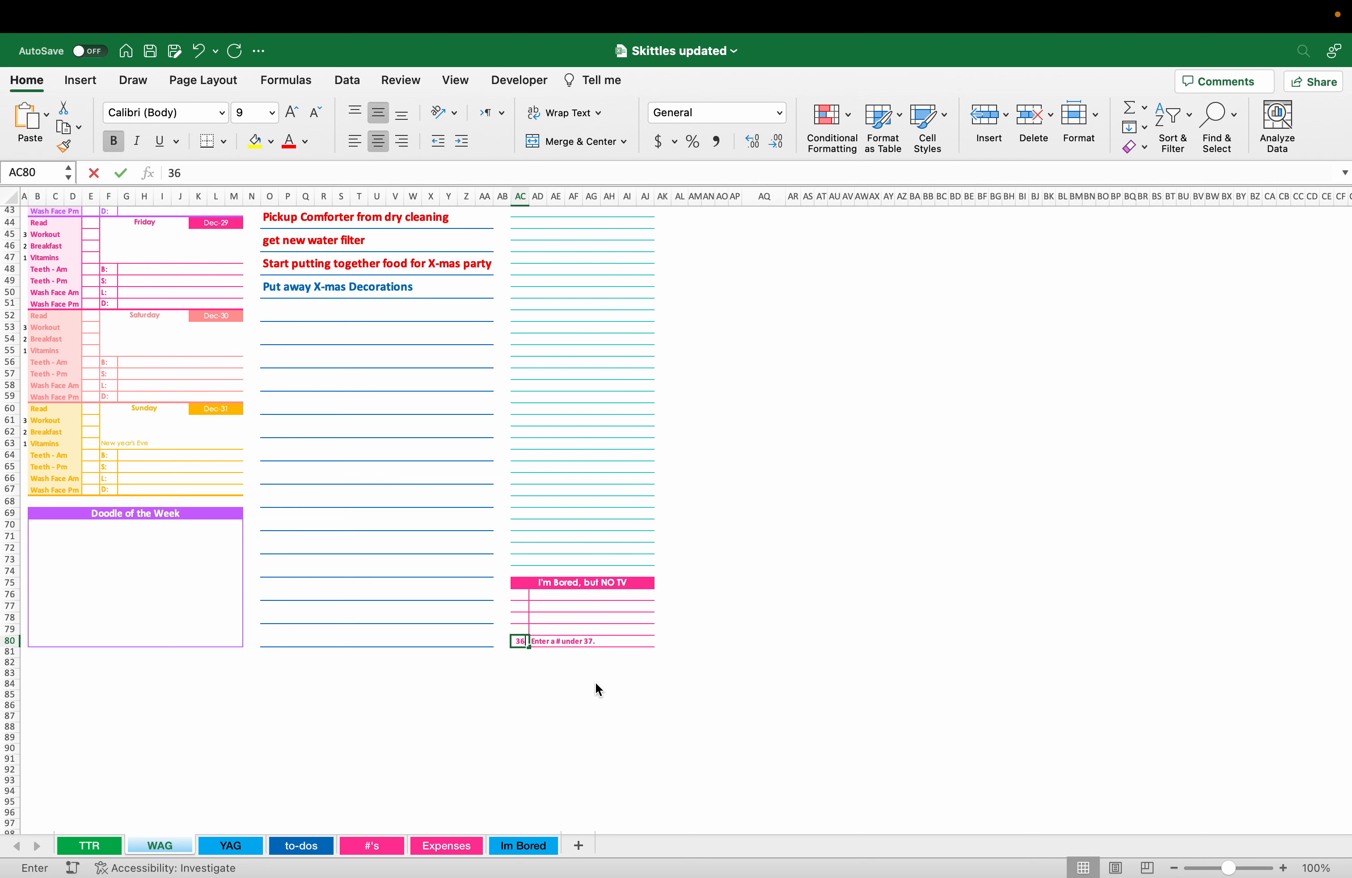
key(Return)
key(Up)
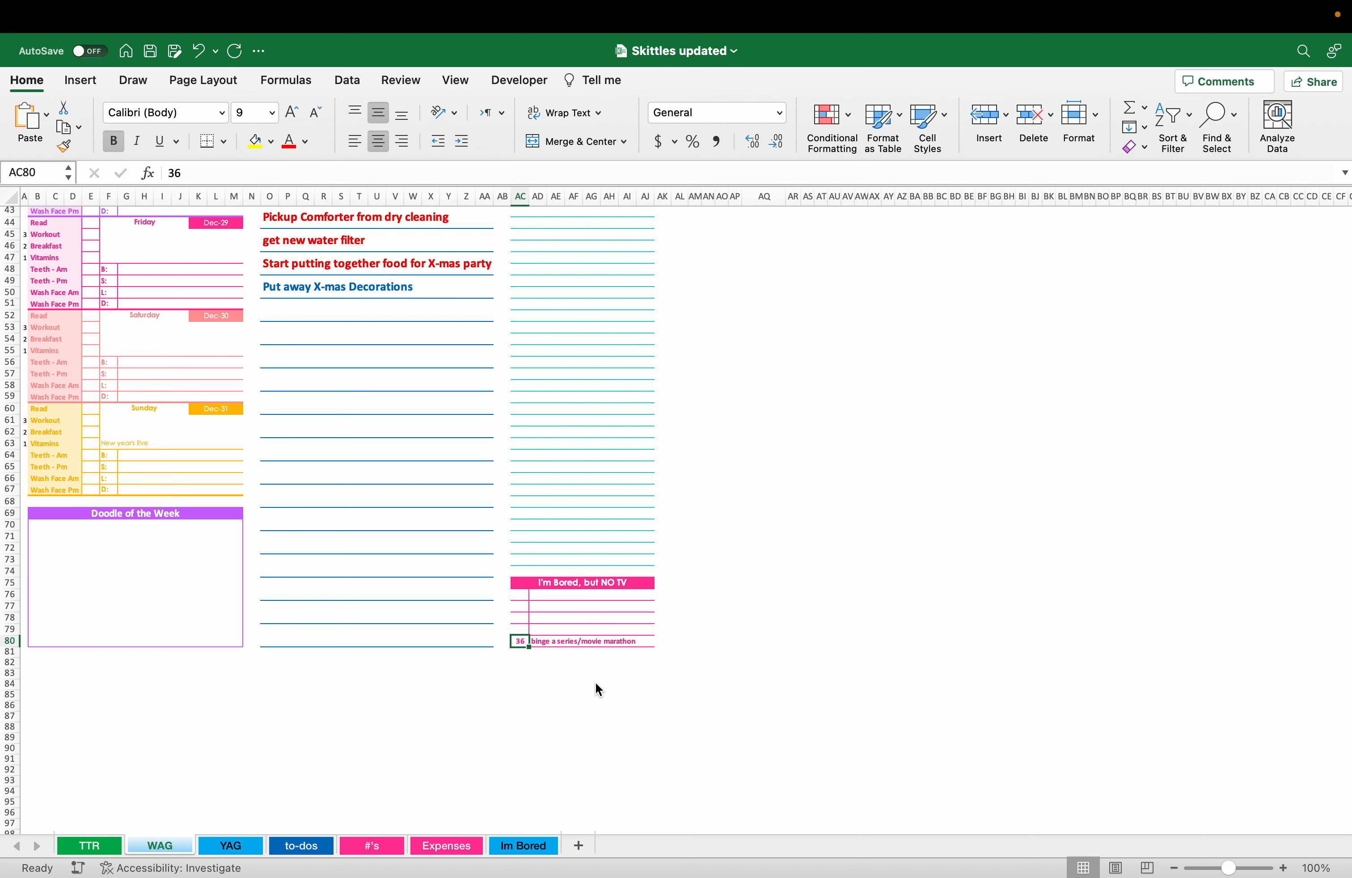
key(Delete)
- Look through the number cells of "I'm Bored, but NO TV", from AC76 to AC80
key(Up)
key(Up)
key(Up)
key(Up)
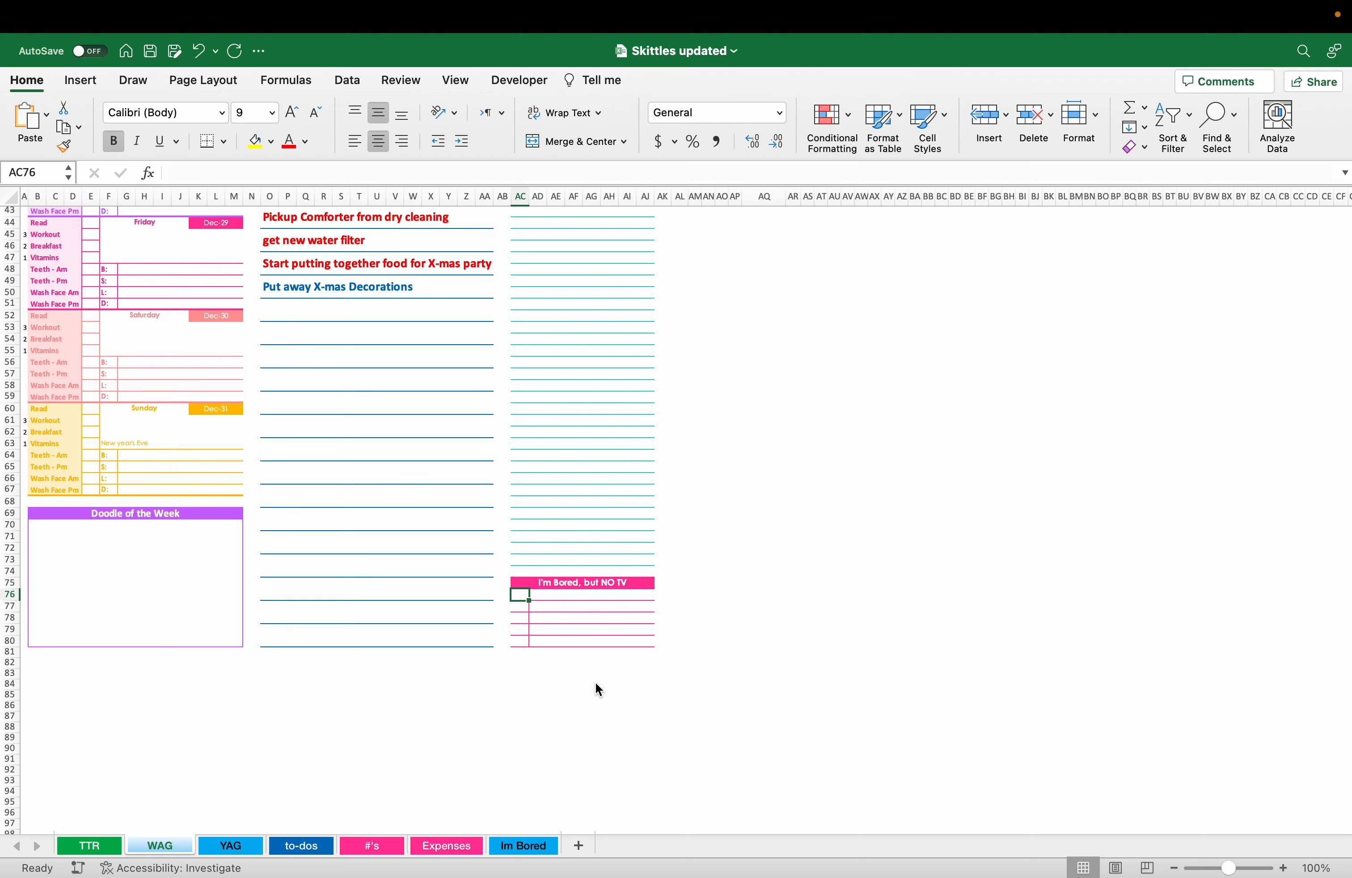
key(Down)
key(Down)
key(Down)
key(Down)
key(Up)
key(Up)
key(Up)
key(Up)
- View the Doodle of the Week box on the WAG sheet, selecting cell F72 inside it
scroll(564, 624, up, 5)
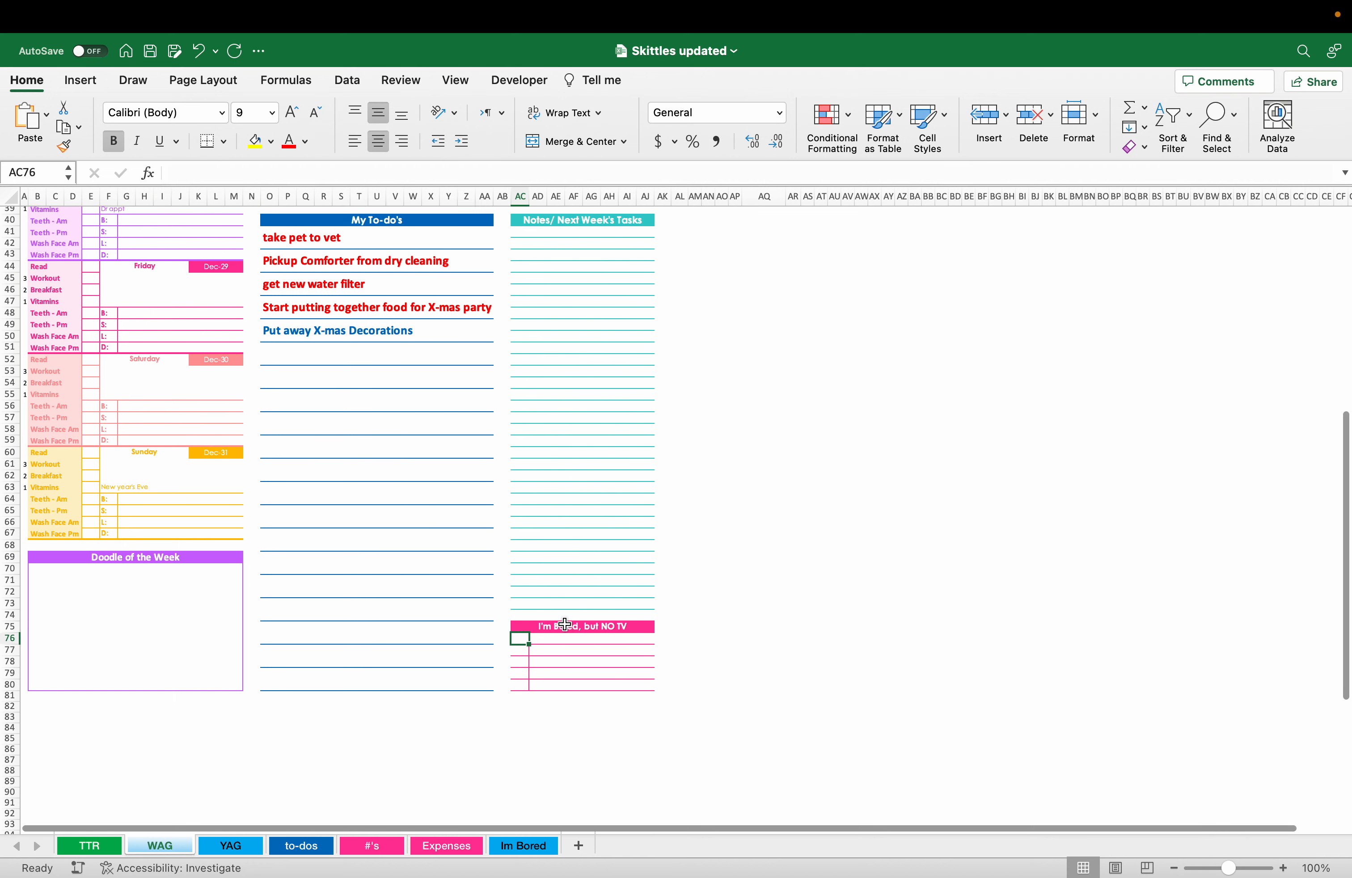
scroll(564, 623, down, 2)
click(108, 591)
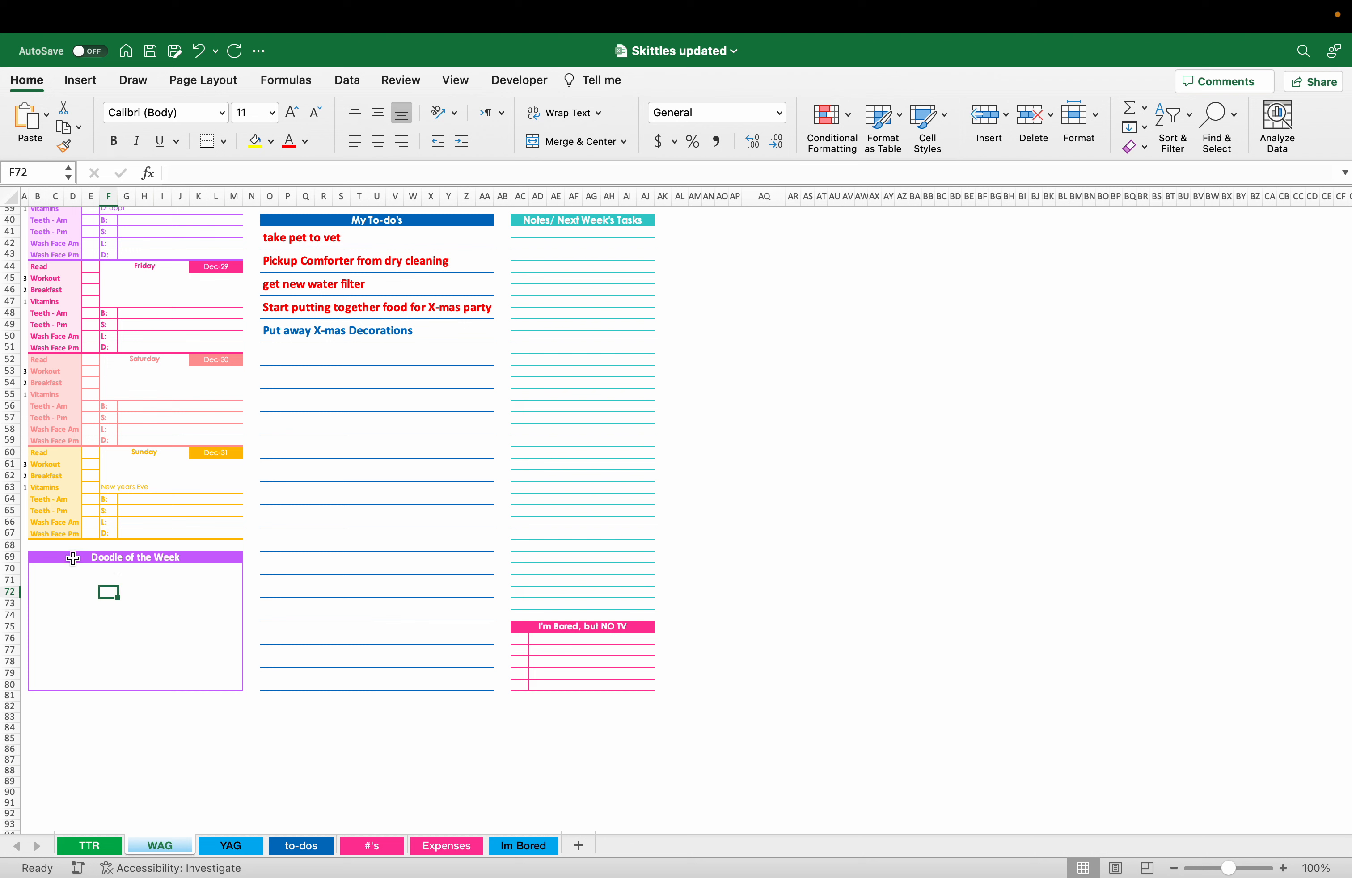
- Highlight the Doodle of the Week box and Monday's B, S, L and D rows on the WAG sheet
mouse_move(45, 557)
mouse_down()
mouse_move(124, 637)
mouse_move(139, 685)
mouse_move(145, 630)
mouse_up()
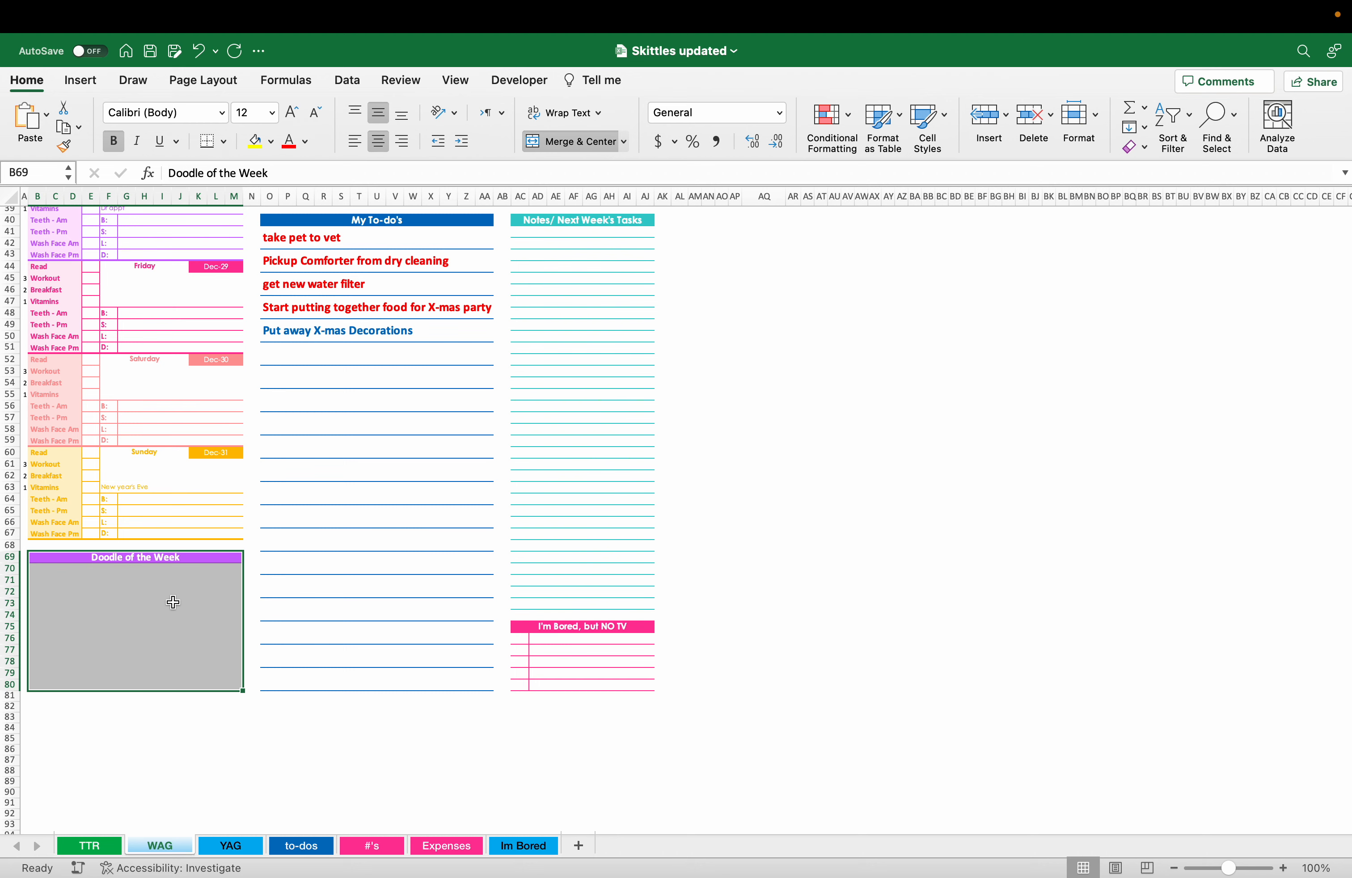
scroll(166, 627, up, 8)
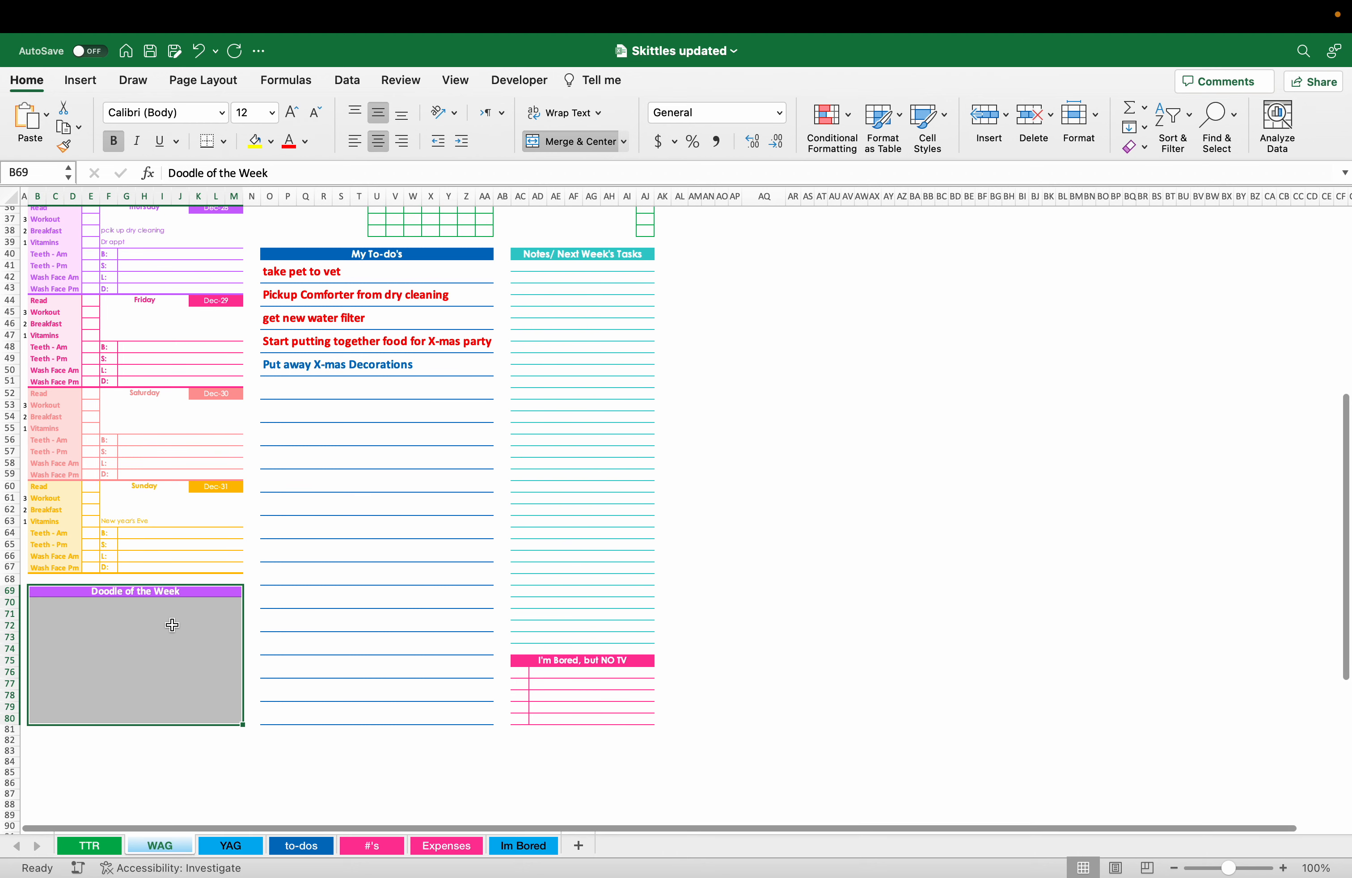
scroll(136, 519, up, 9)
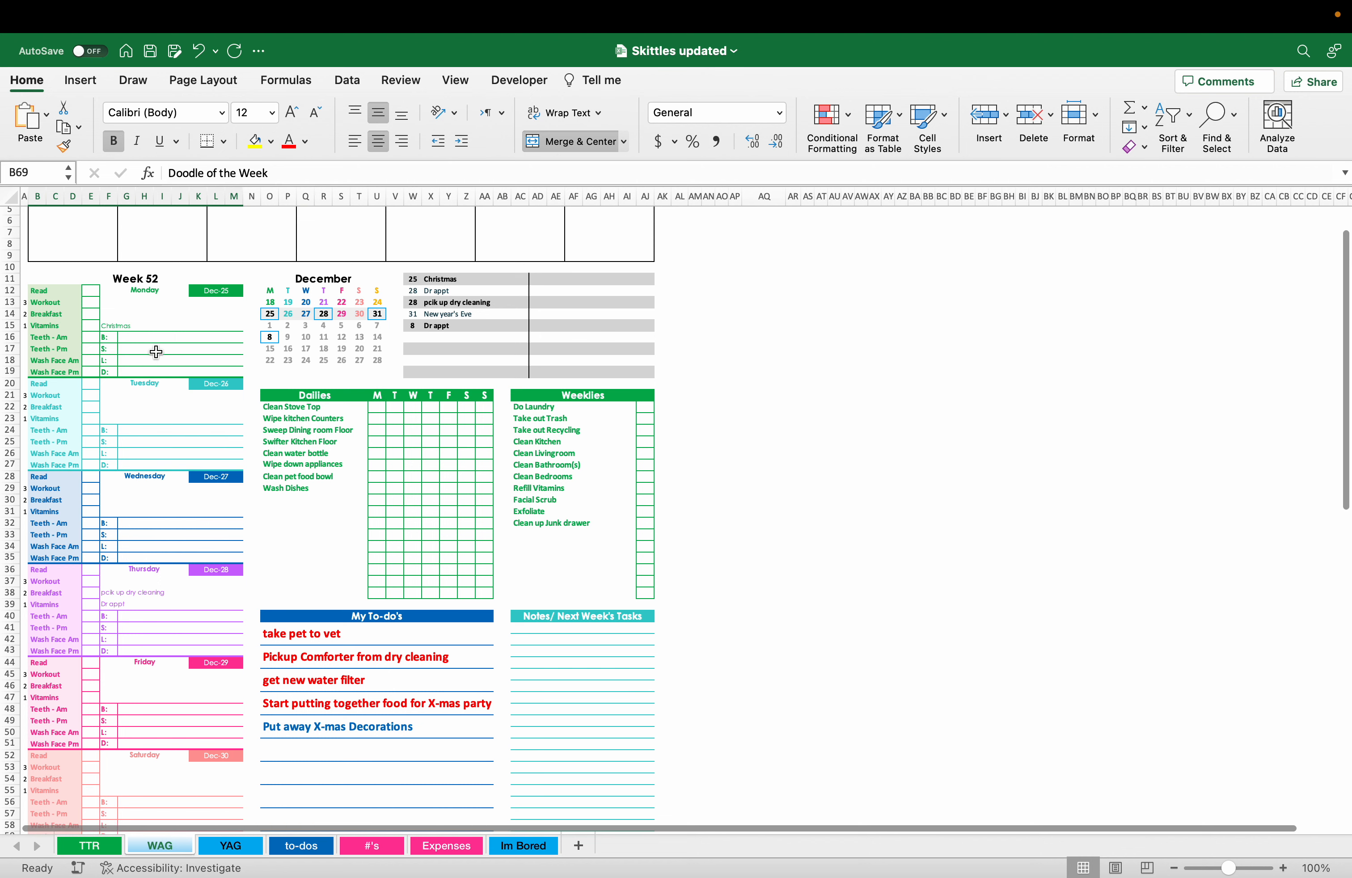
drag(142, 336, 207, 372)
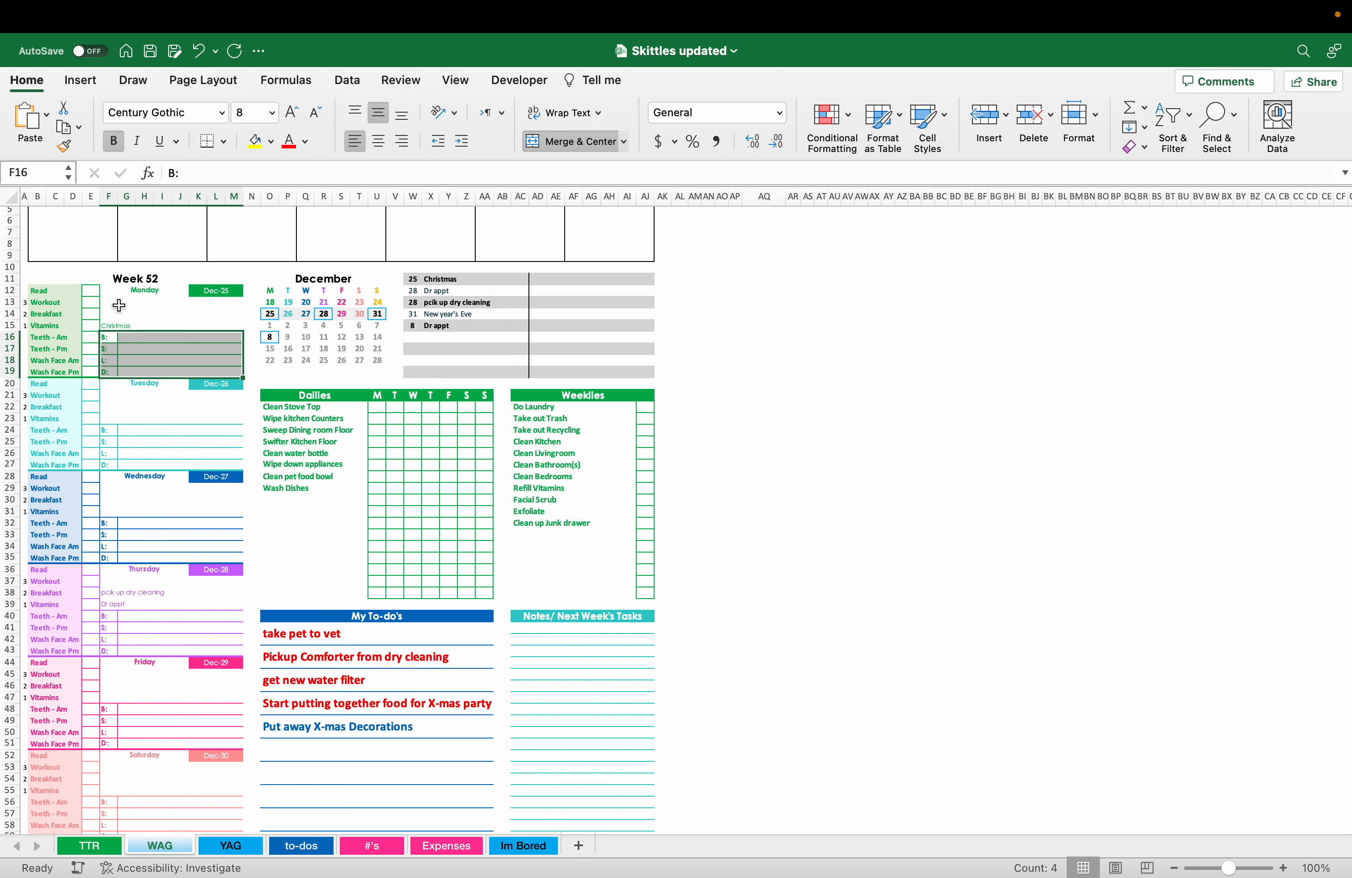
- Check the formulas behind Monday's event lines, date and weekday name in the Week 52 schedule
click(104, 325)
key(Up)
key(Up)
key(Up)
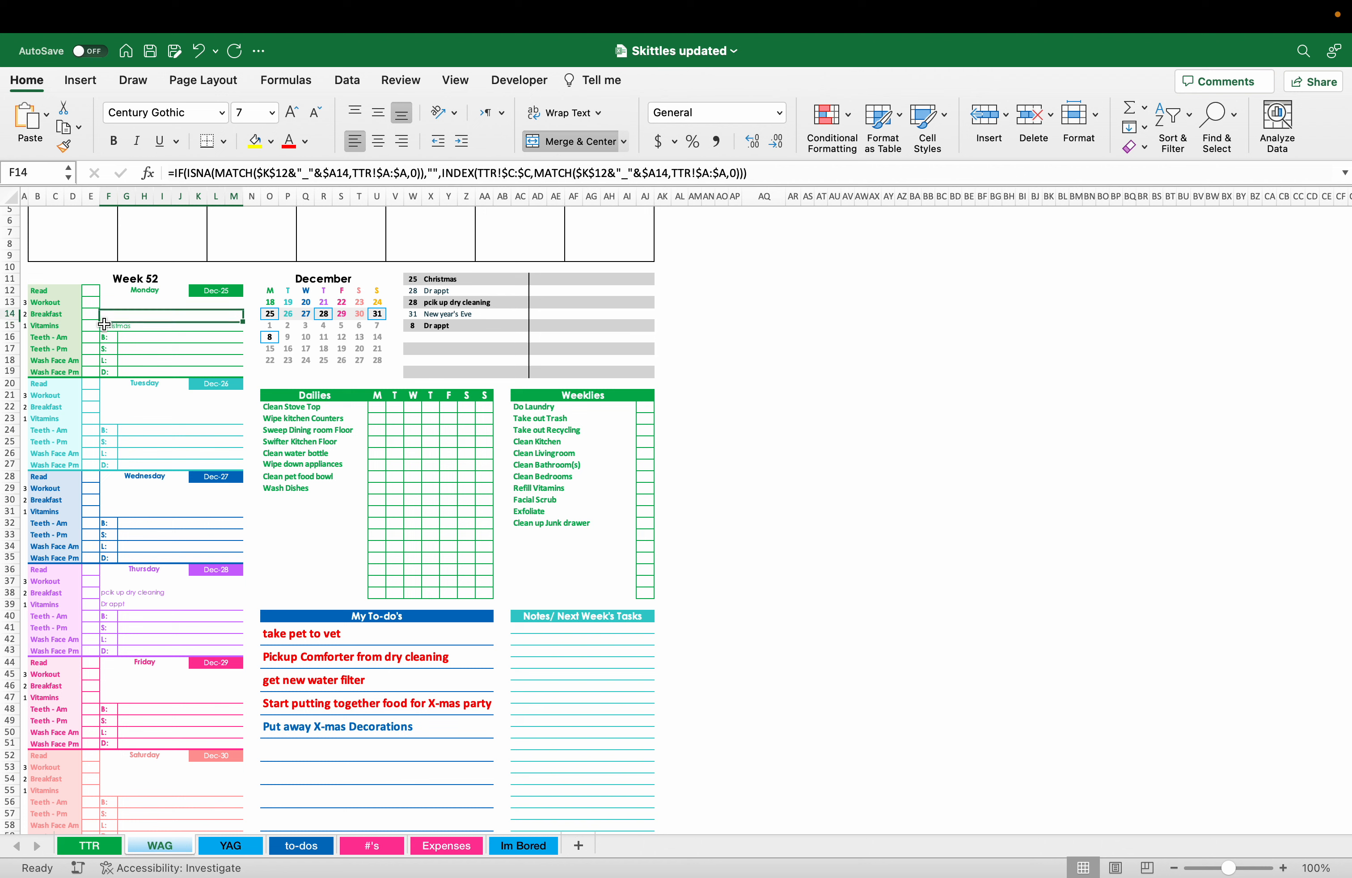
key(Down)
key(Down)
key(Down)
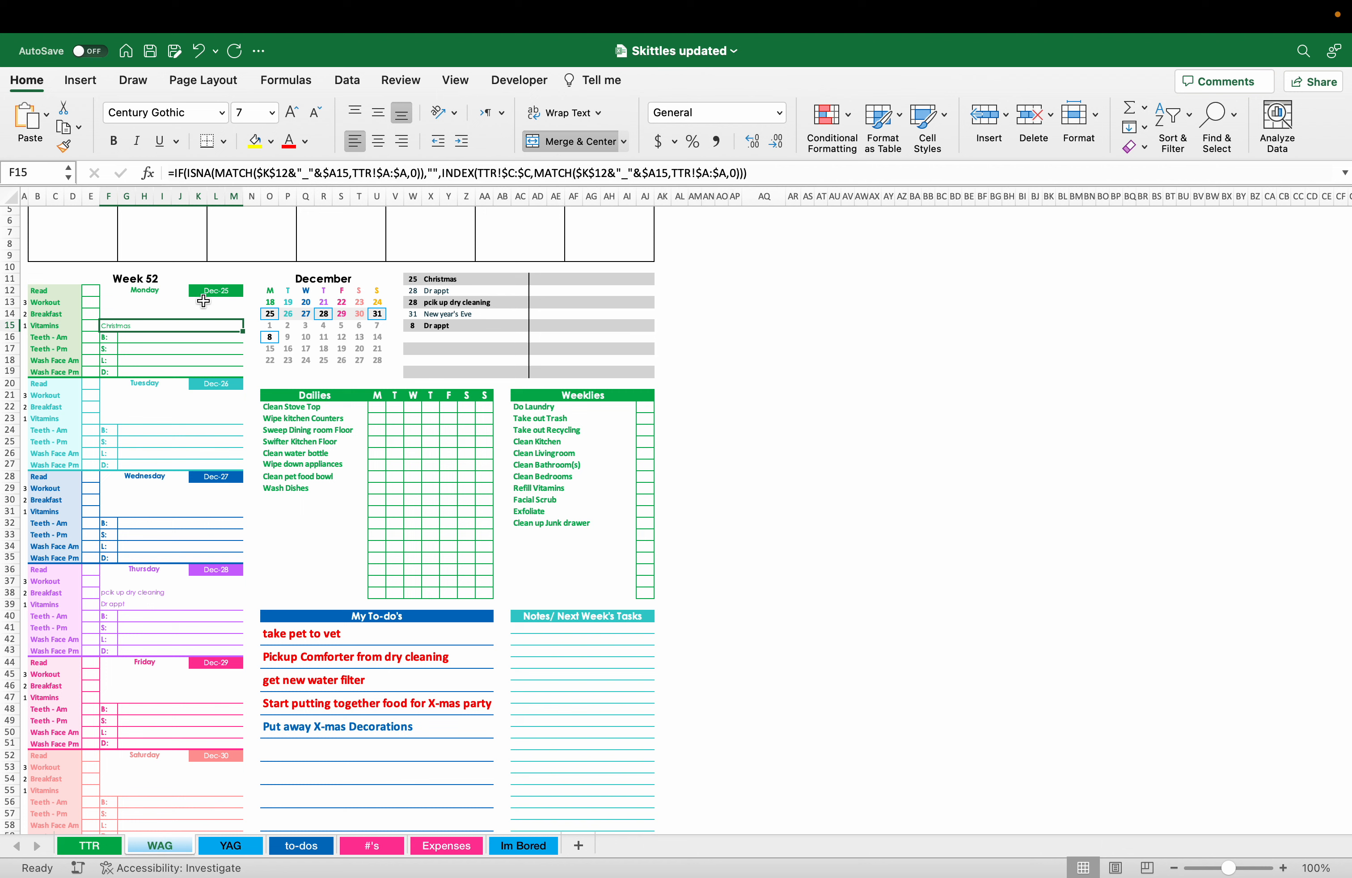
click(232, 288)
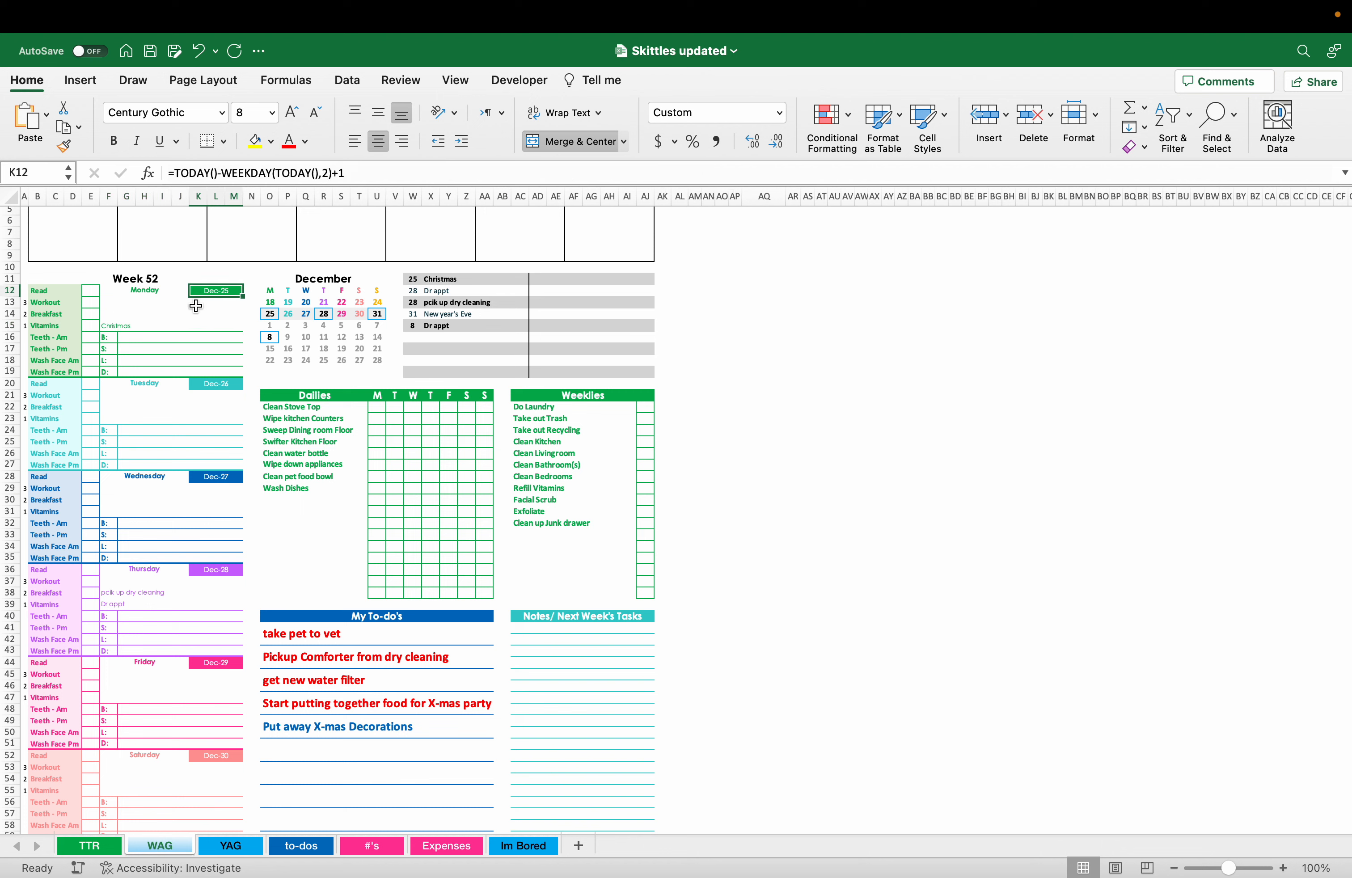
click(171, 292)
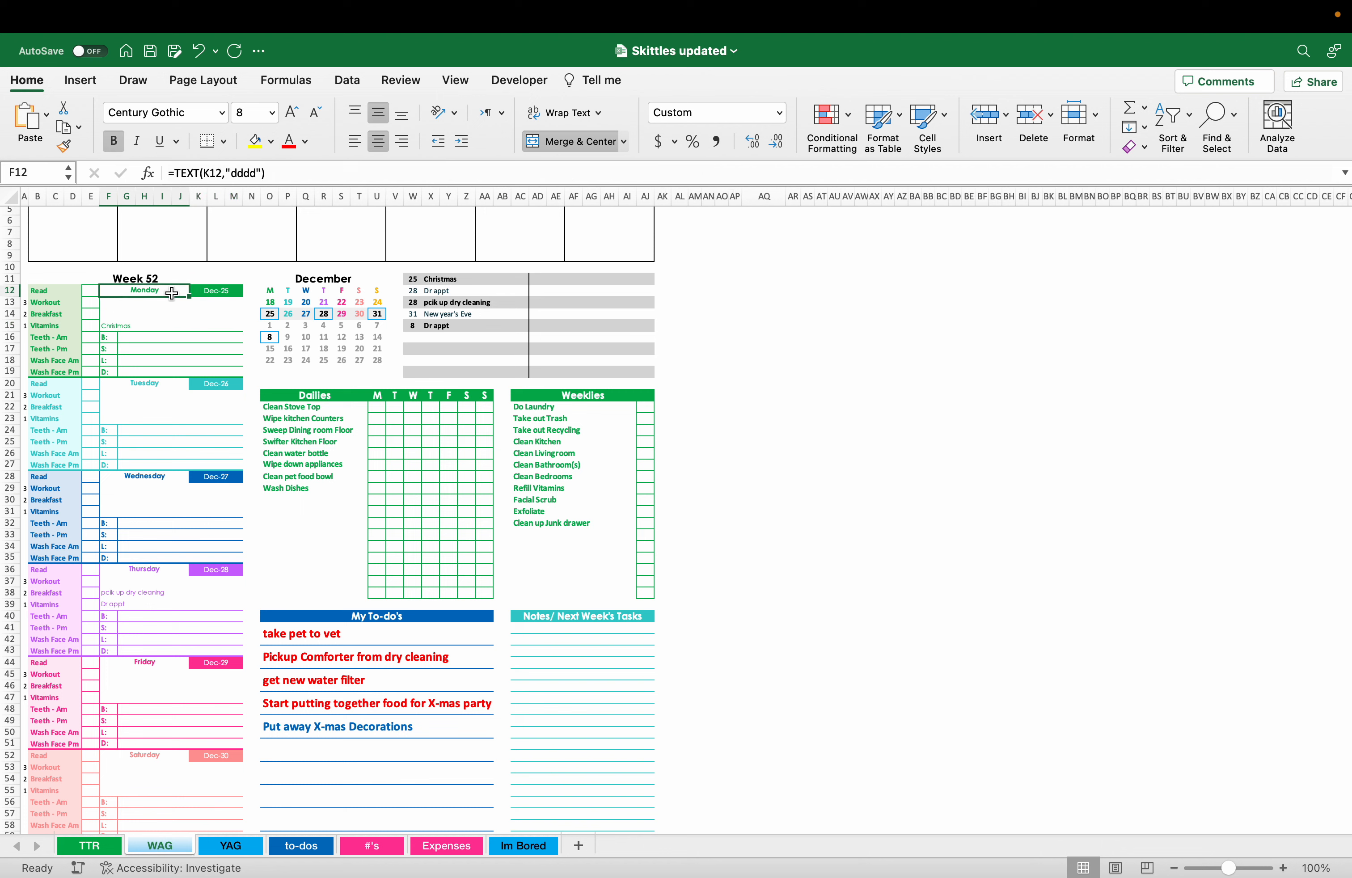
- Try starting the week on Sunday by setting the WEEKDAY return type in cell K12 to 1
click(217, 291)
click(330, 173)
key(BackSpace)
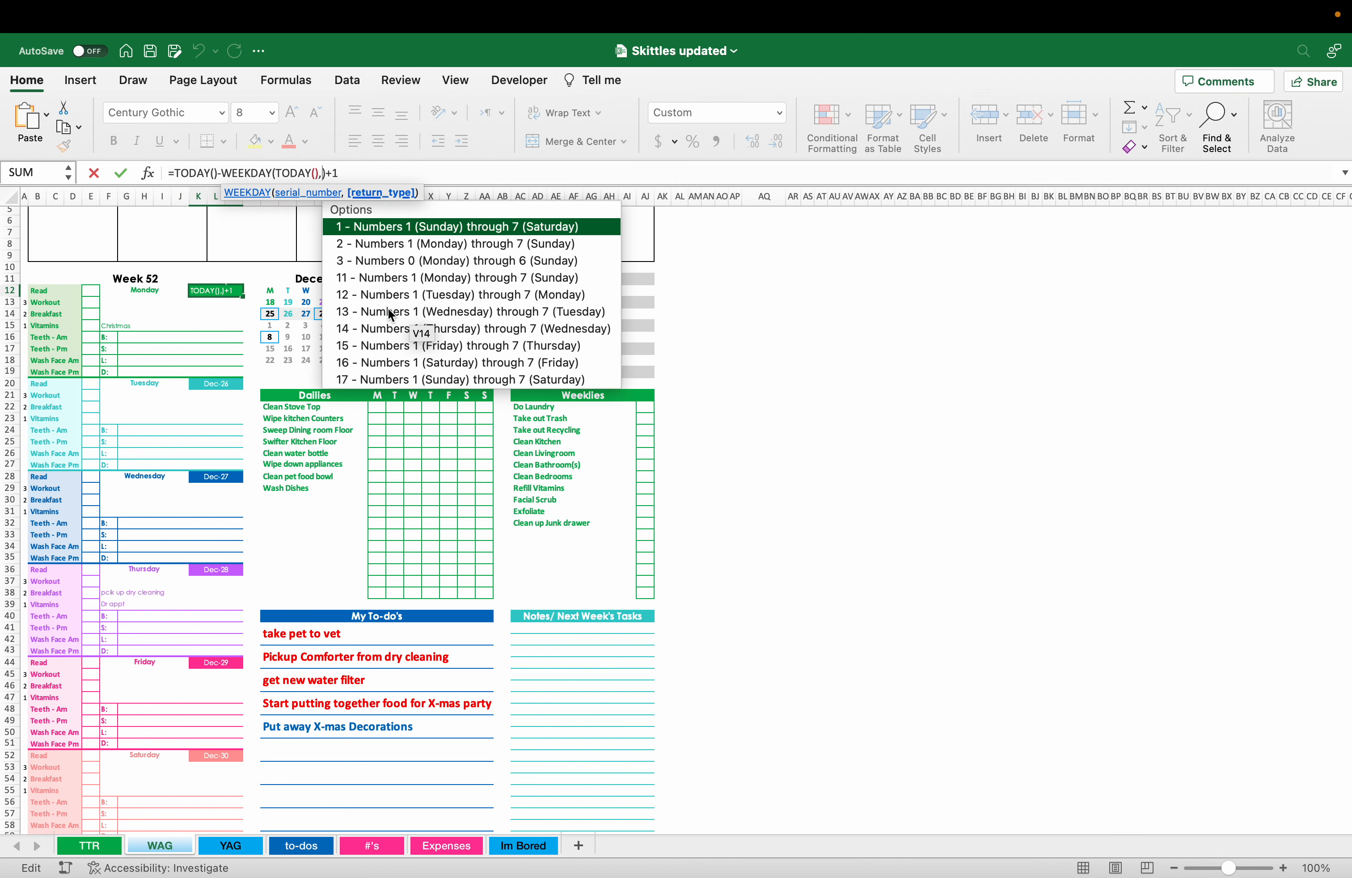
text(1)
key(Return)
key(Up)
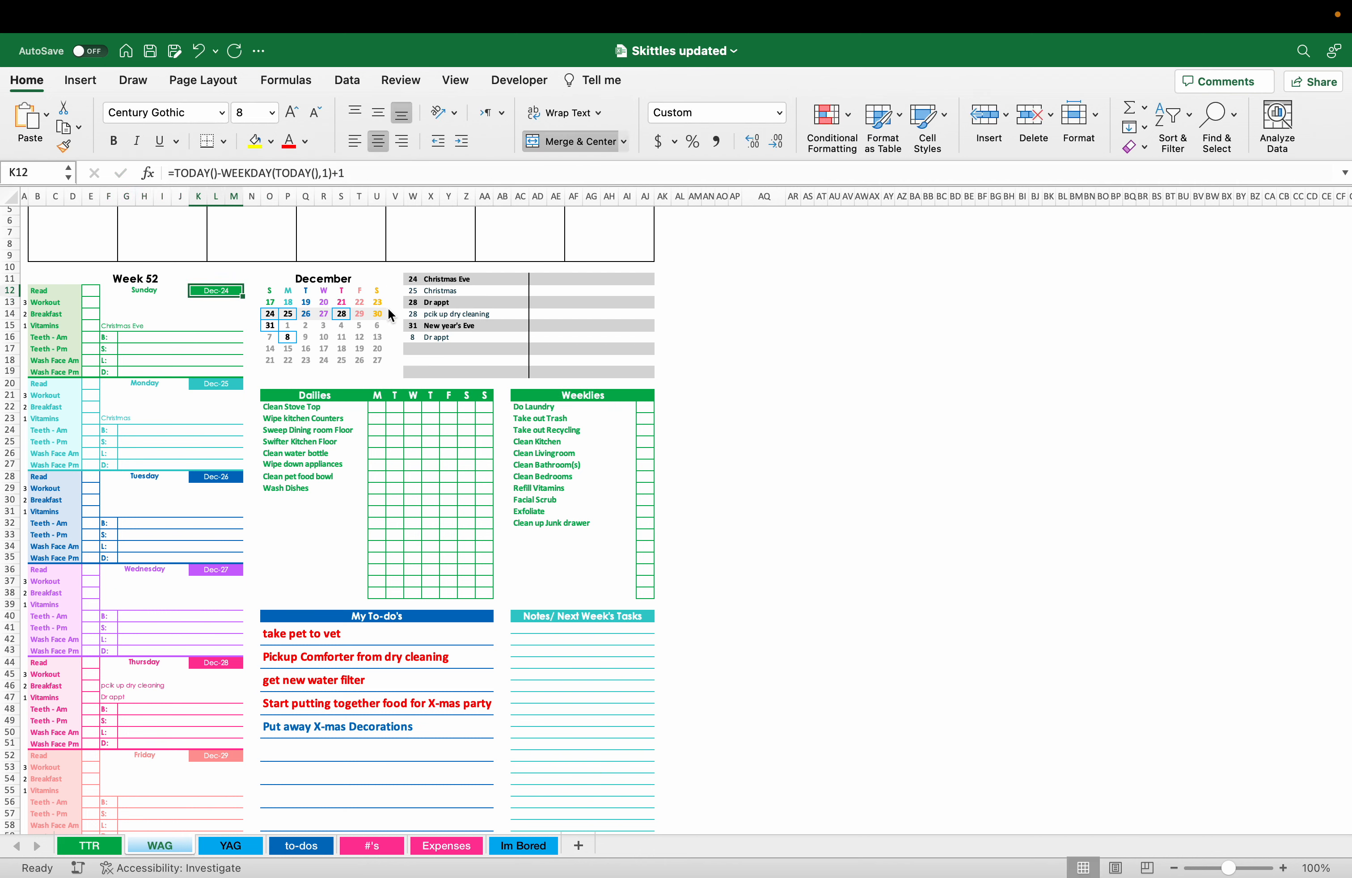
- Set the WEEKDAY return type in cell K12 back to 2 for a Monday start
click(328, 173)
key(BackSpace)
text(2)
key(Return)
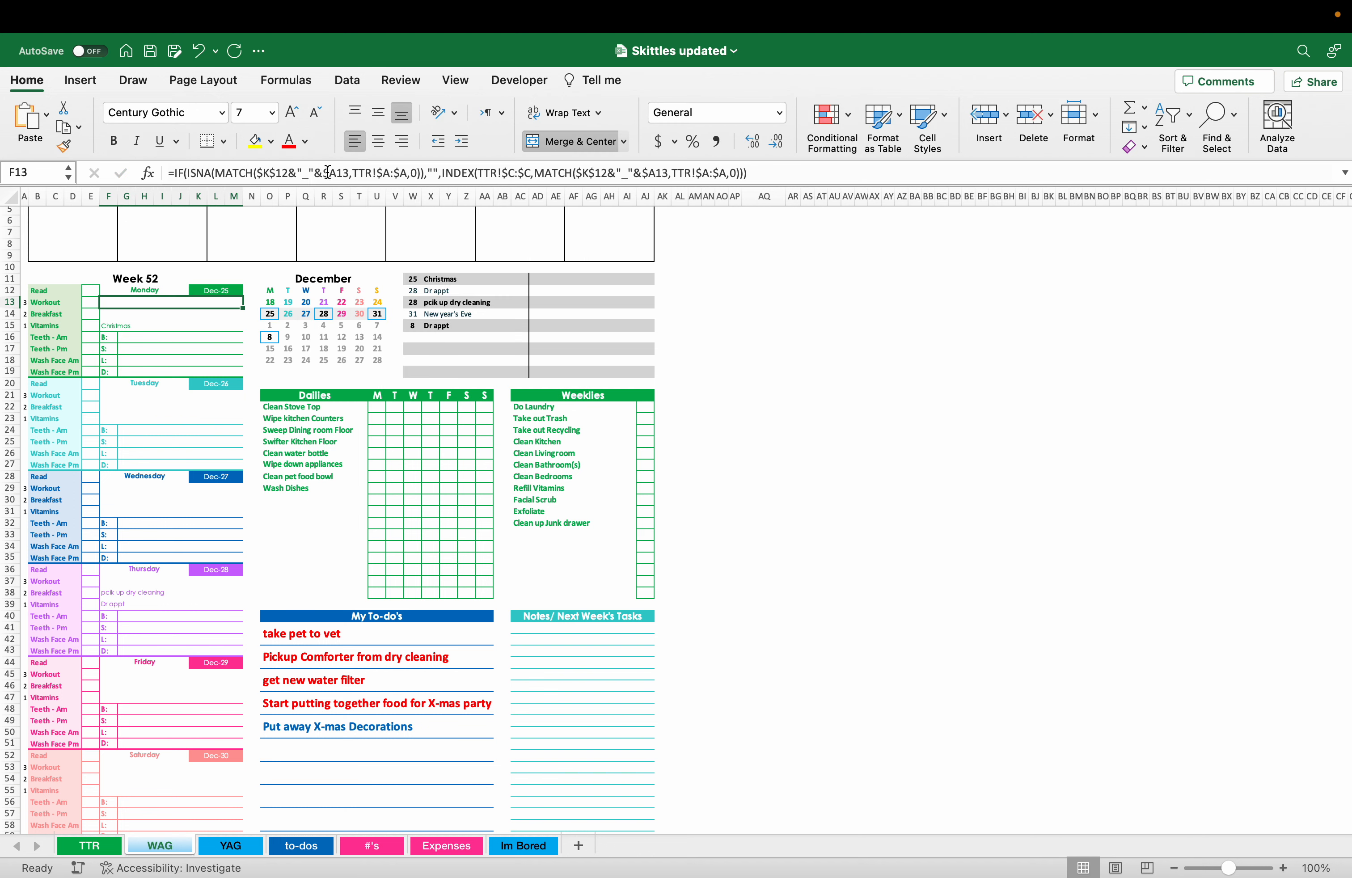
- Highlight Monday's habit list, from Read to Wash Face Pm, and the Workout Tracker block
drag(52, 289, 59, 376)
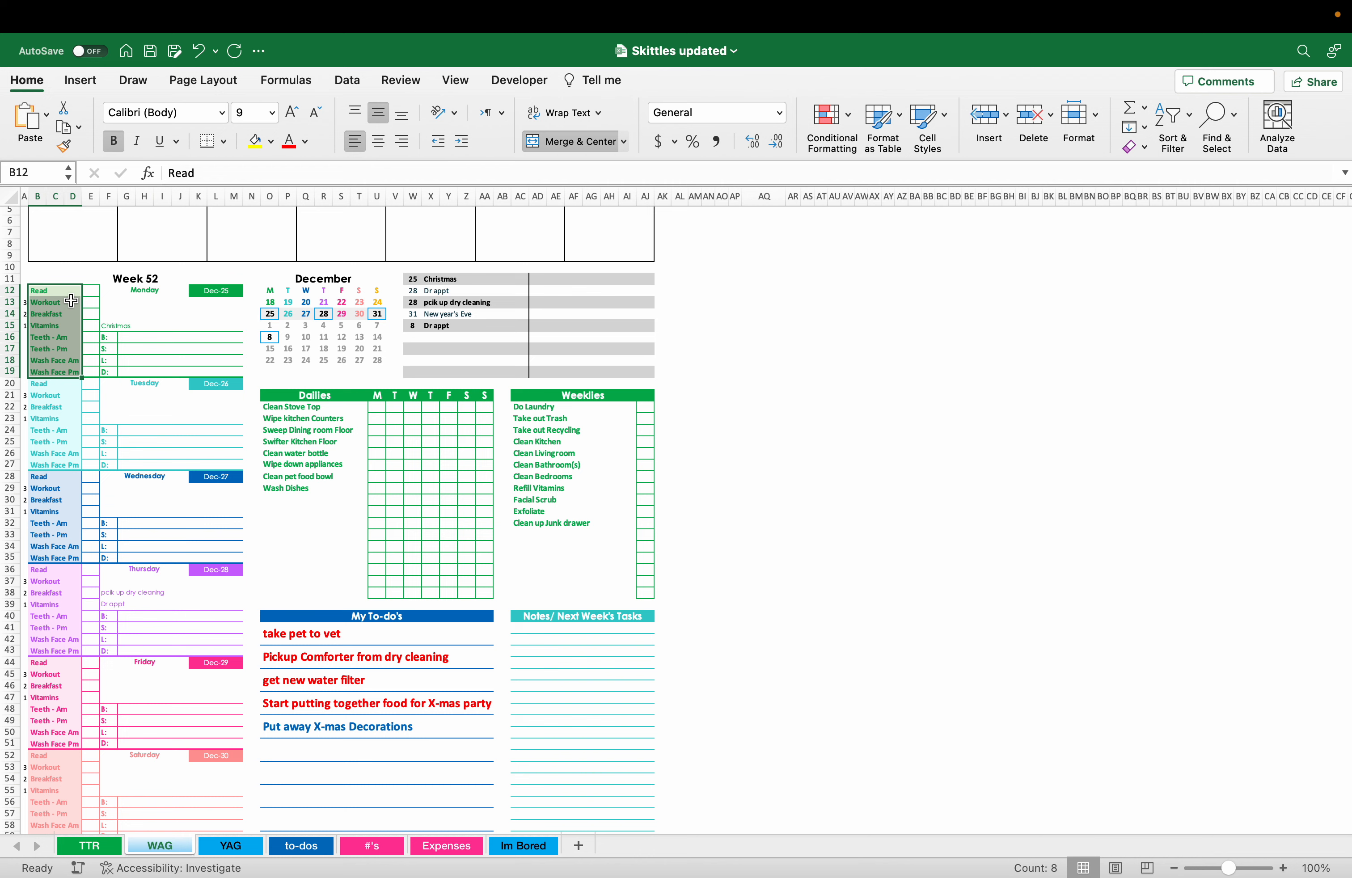
scroll(74, 342, up, 4)
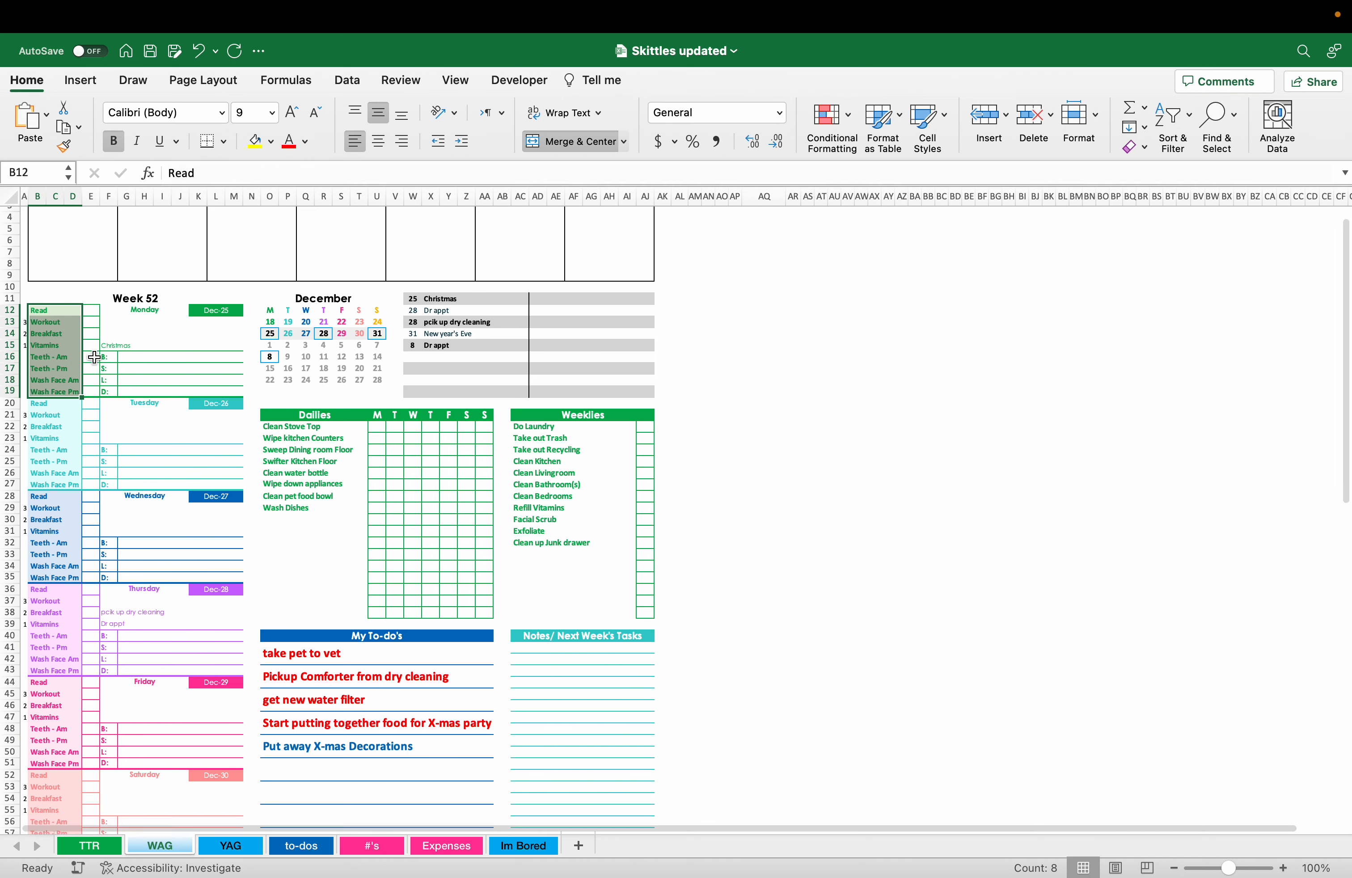
drag(67, 216, 382, 304)
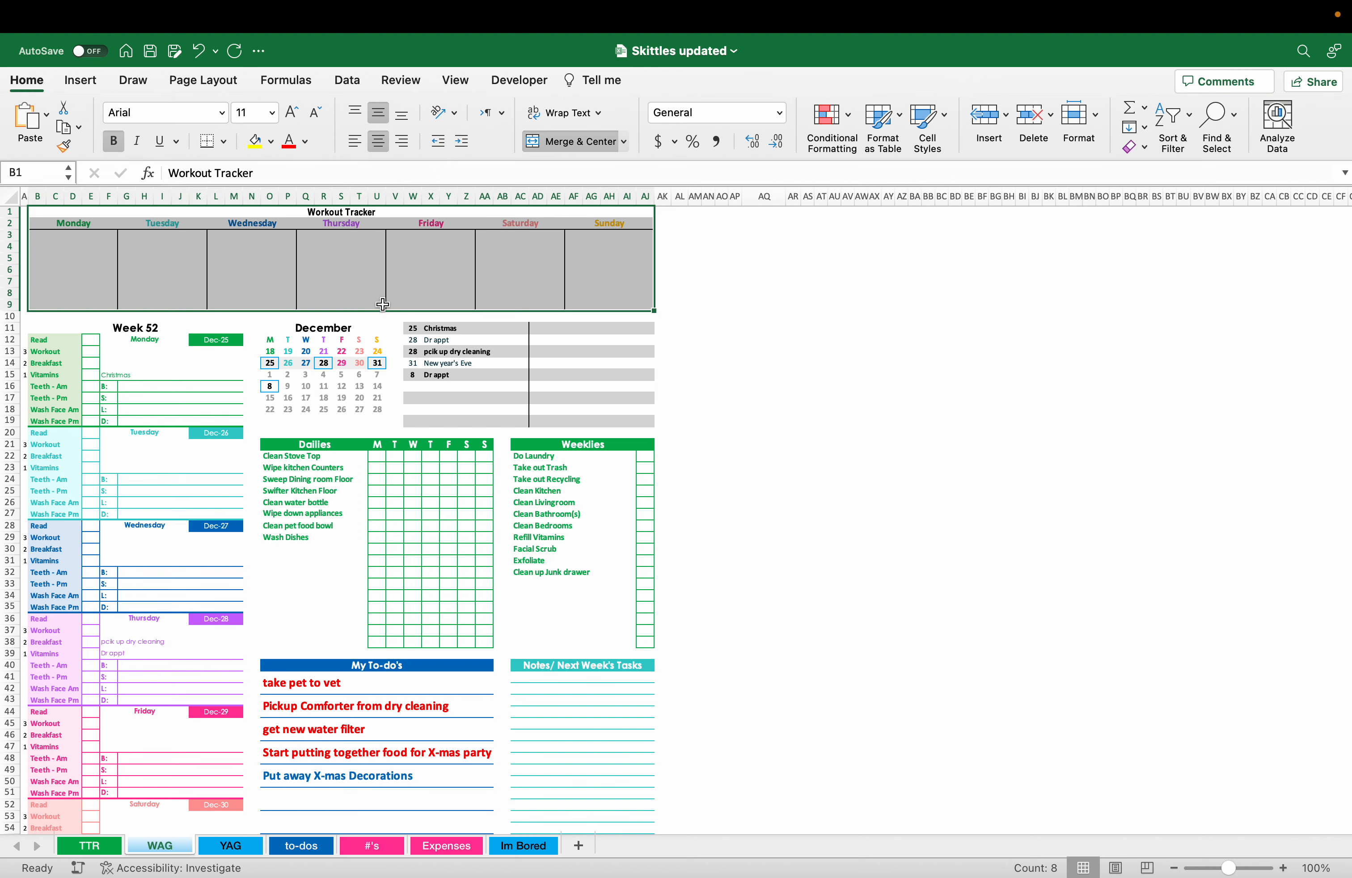
- Highlight the entire Week 52 daily schedule, from its heading through Sunday
scroll(165, 404, down, 10)
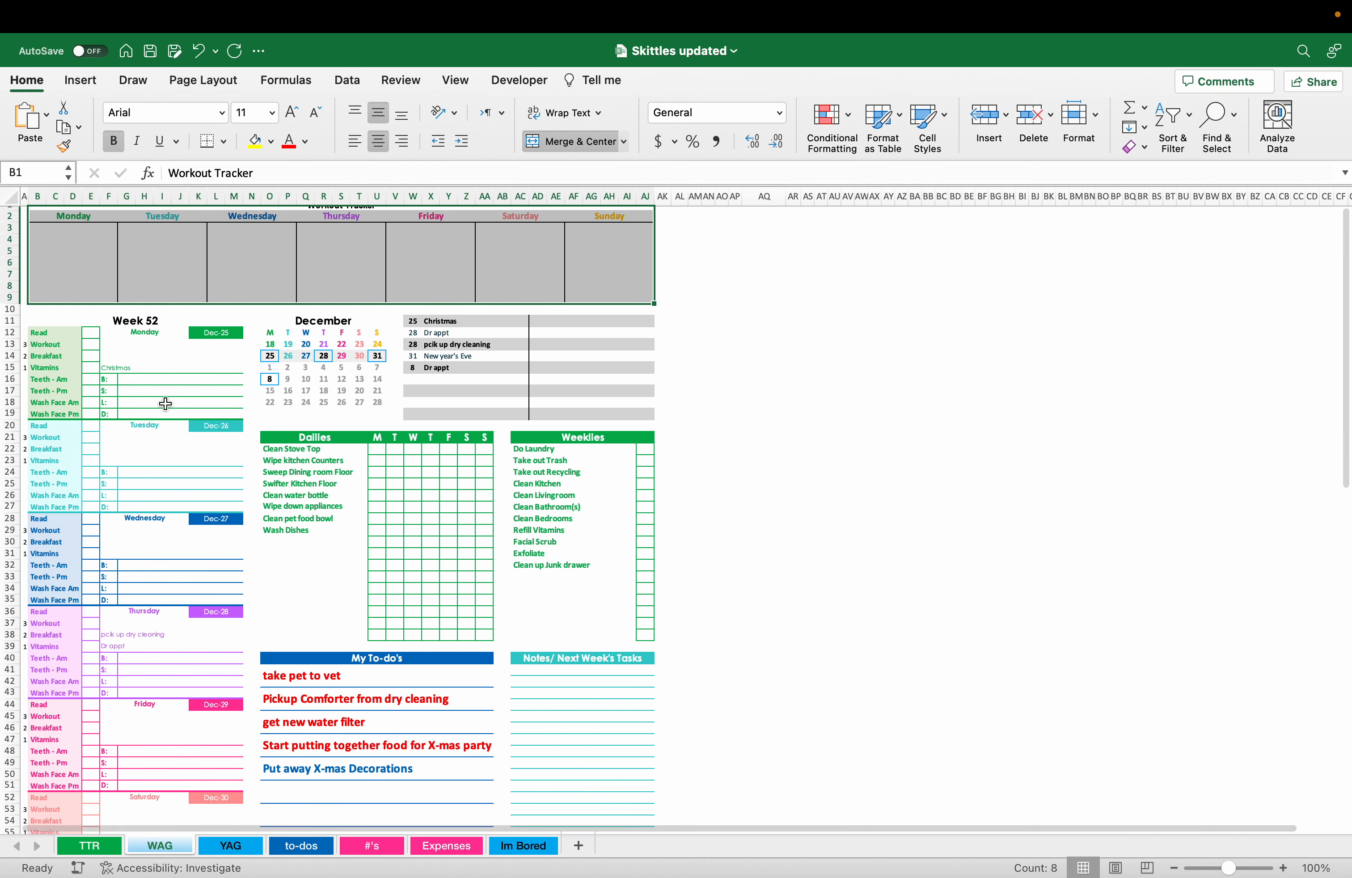
scroll(165, 404, up, 6)
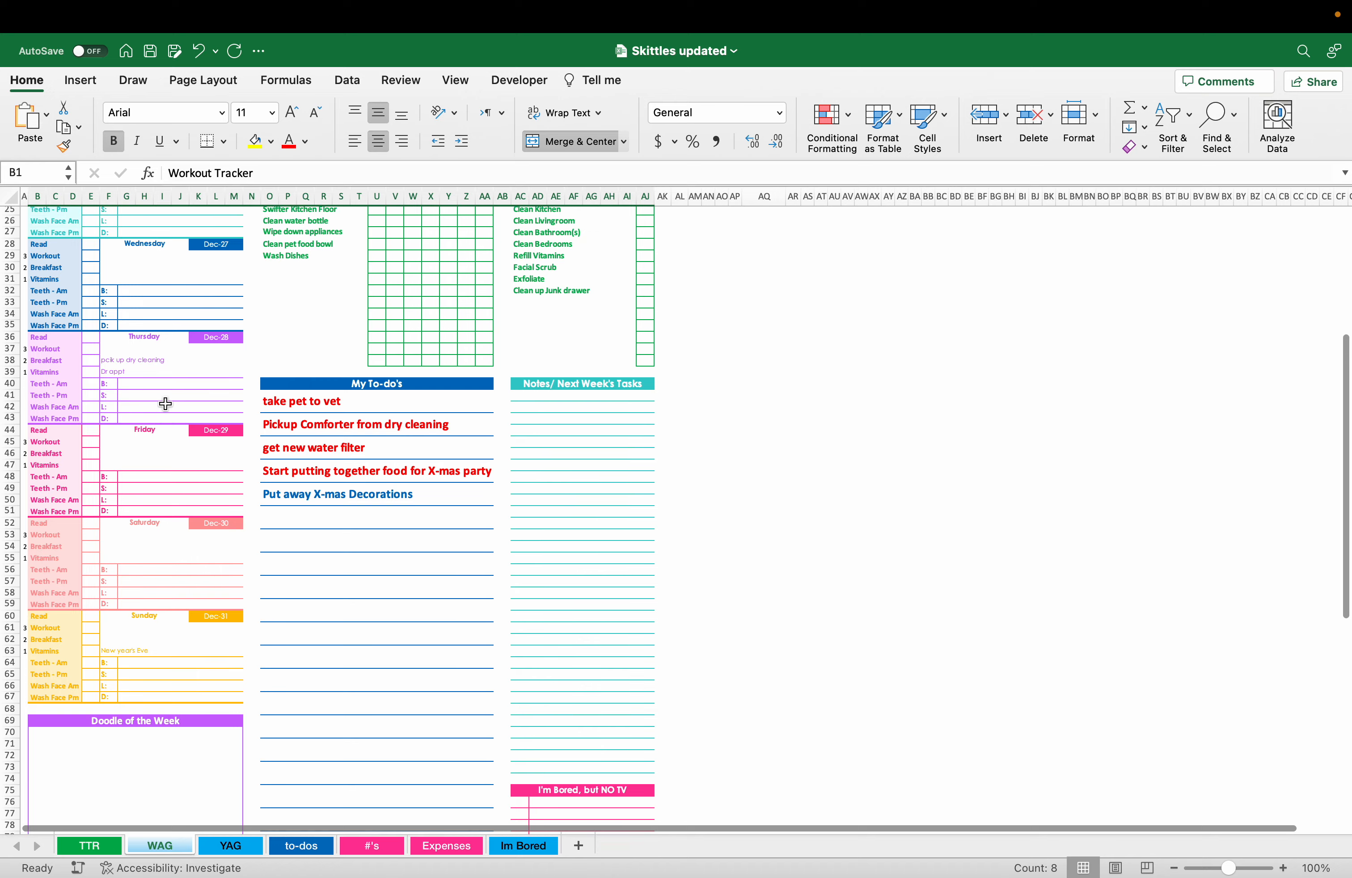
scroll(165, 410, up, 2)
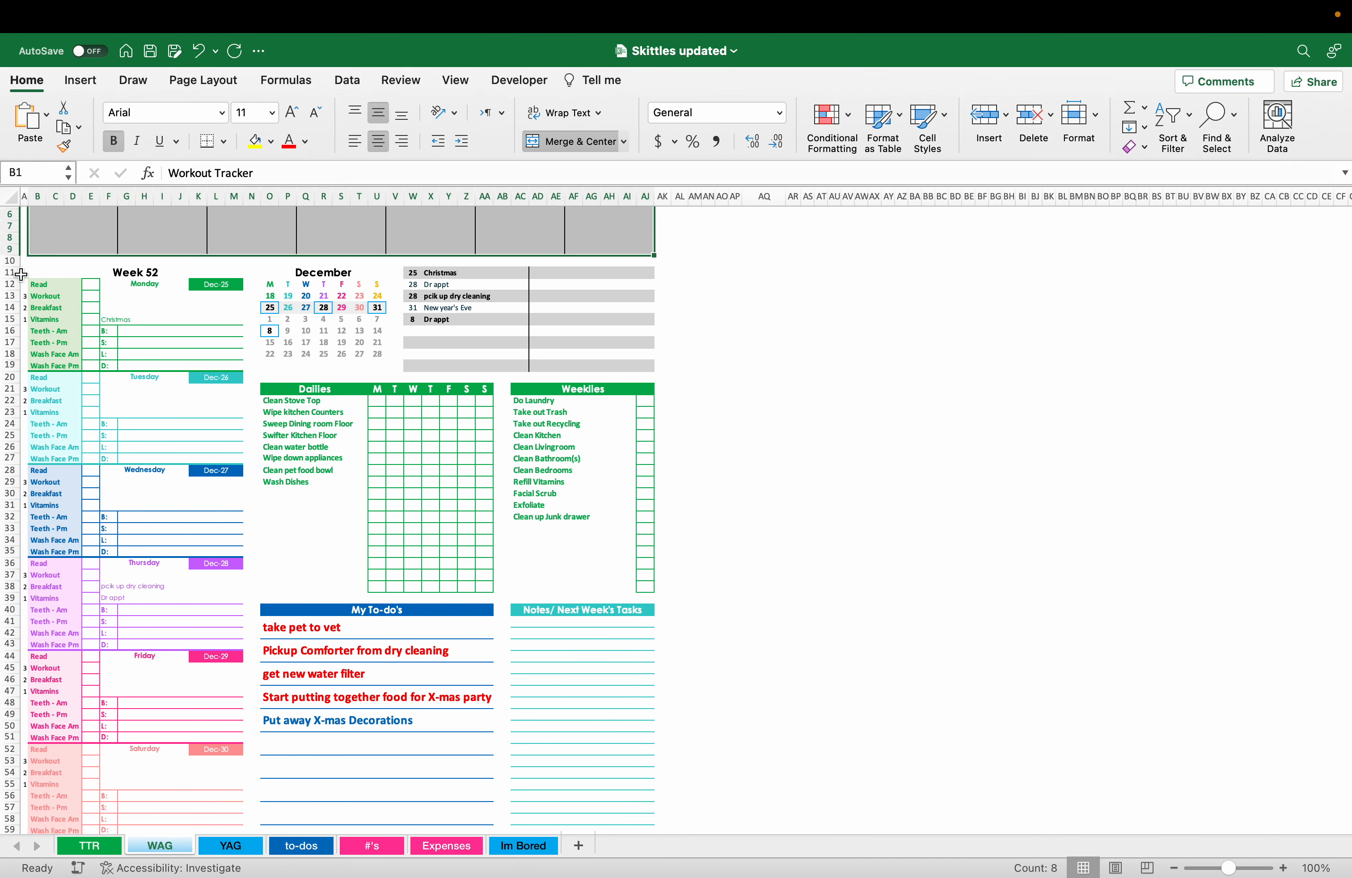
drag(22, 273, 208, 792)
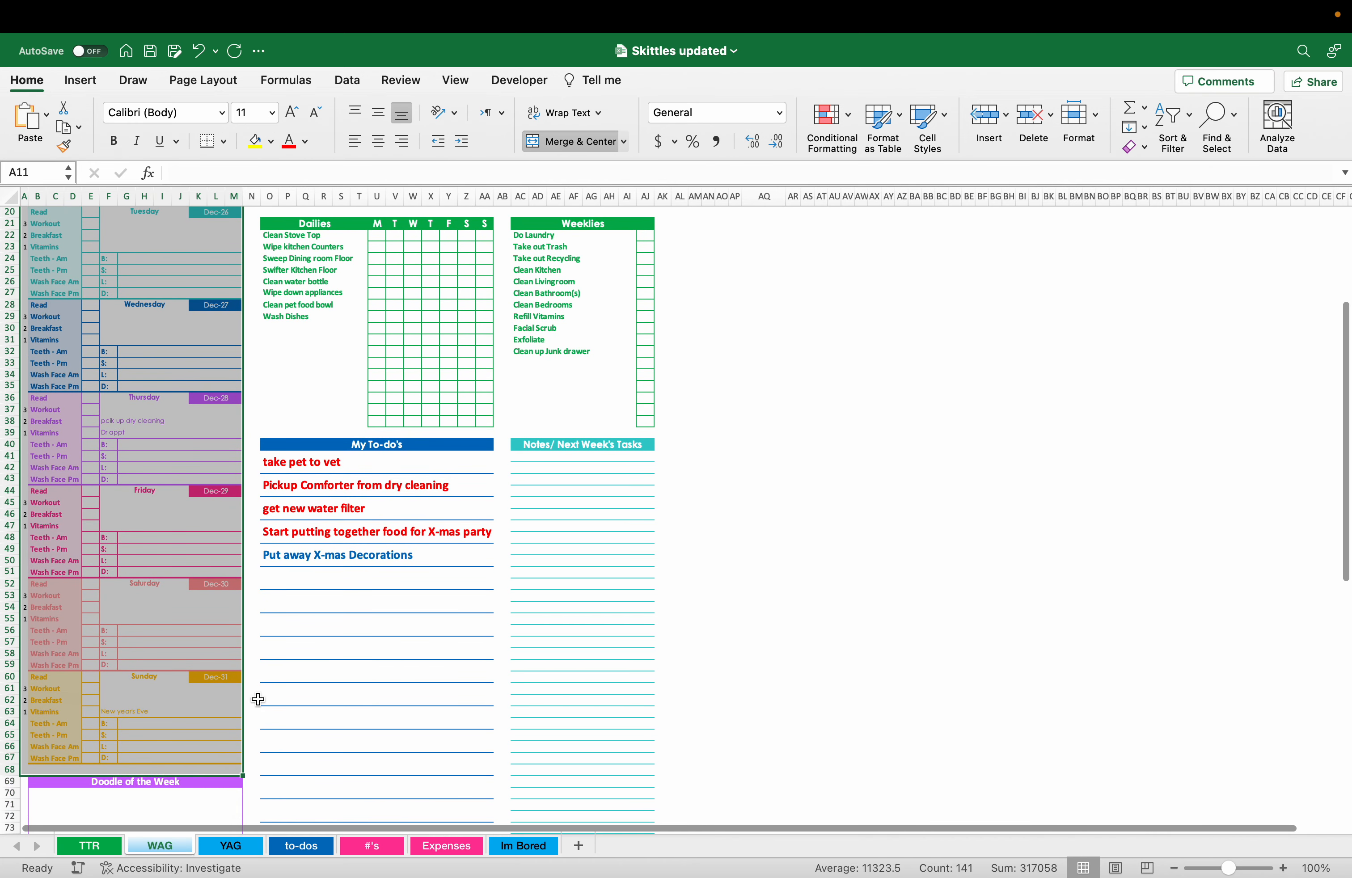
- Highlight the My To-do's entries and the December calendar with its event list, and select cell W30 in Dailies
click(391, 455)
drag(391, 454, 474, 639)
scroll(474, 540, up, 5)
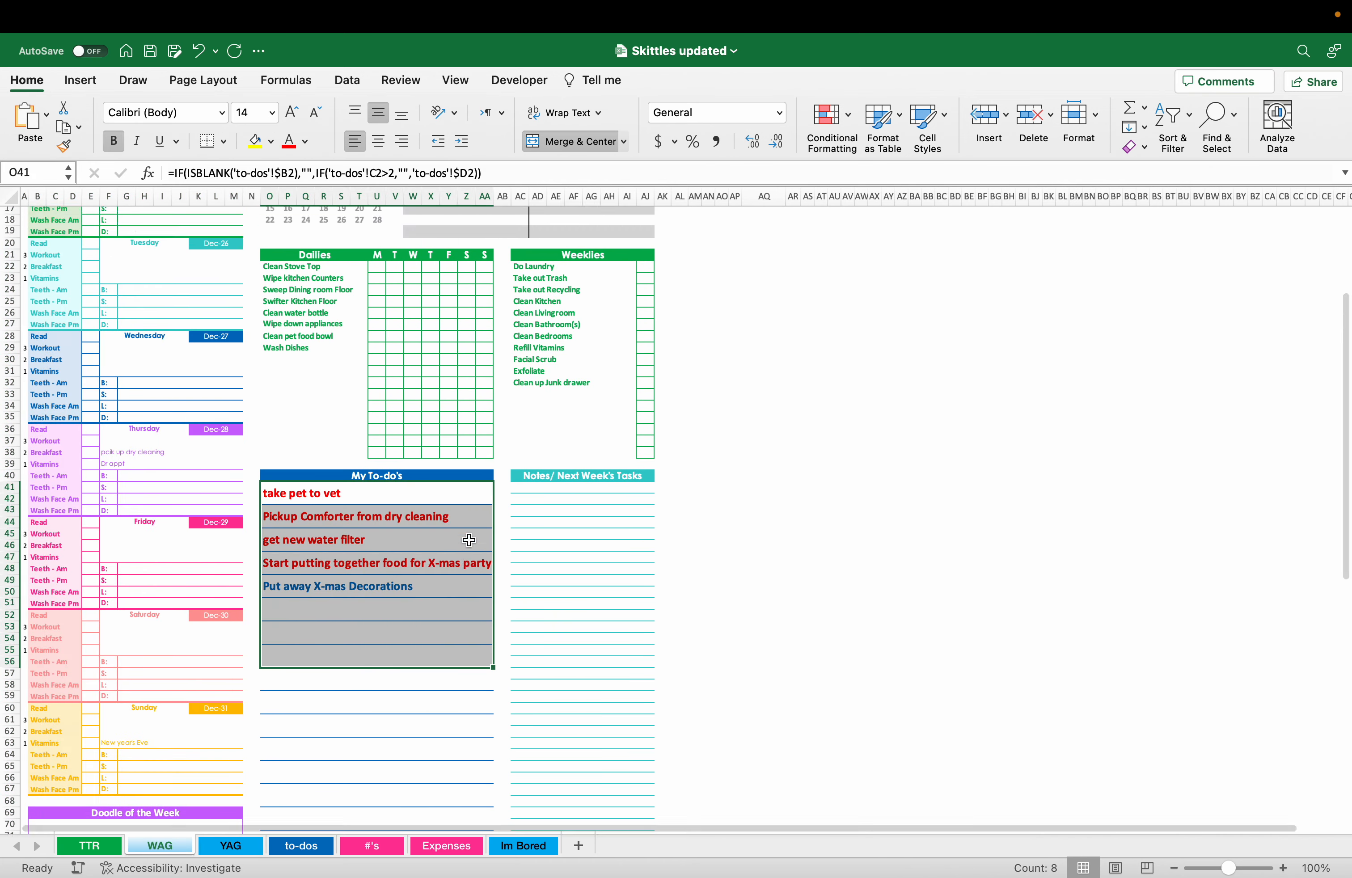
scroll(635, 503, up, 2)
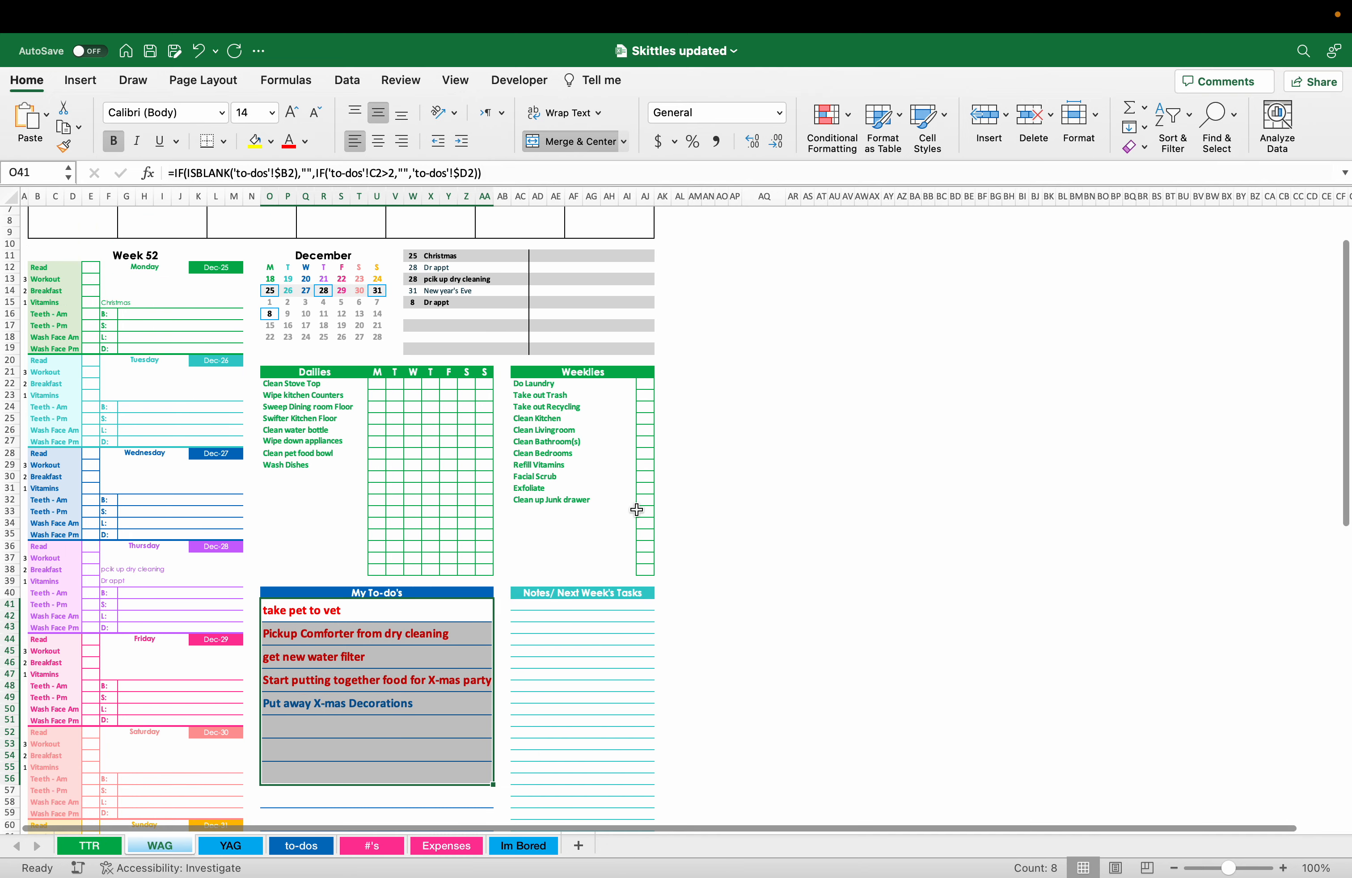
drag(298, 259, 610, 351)
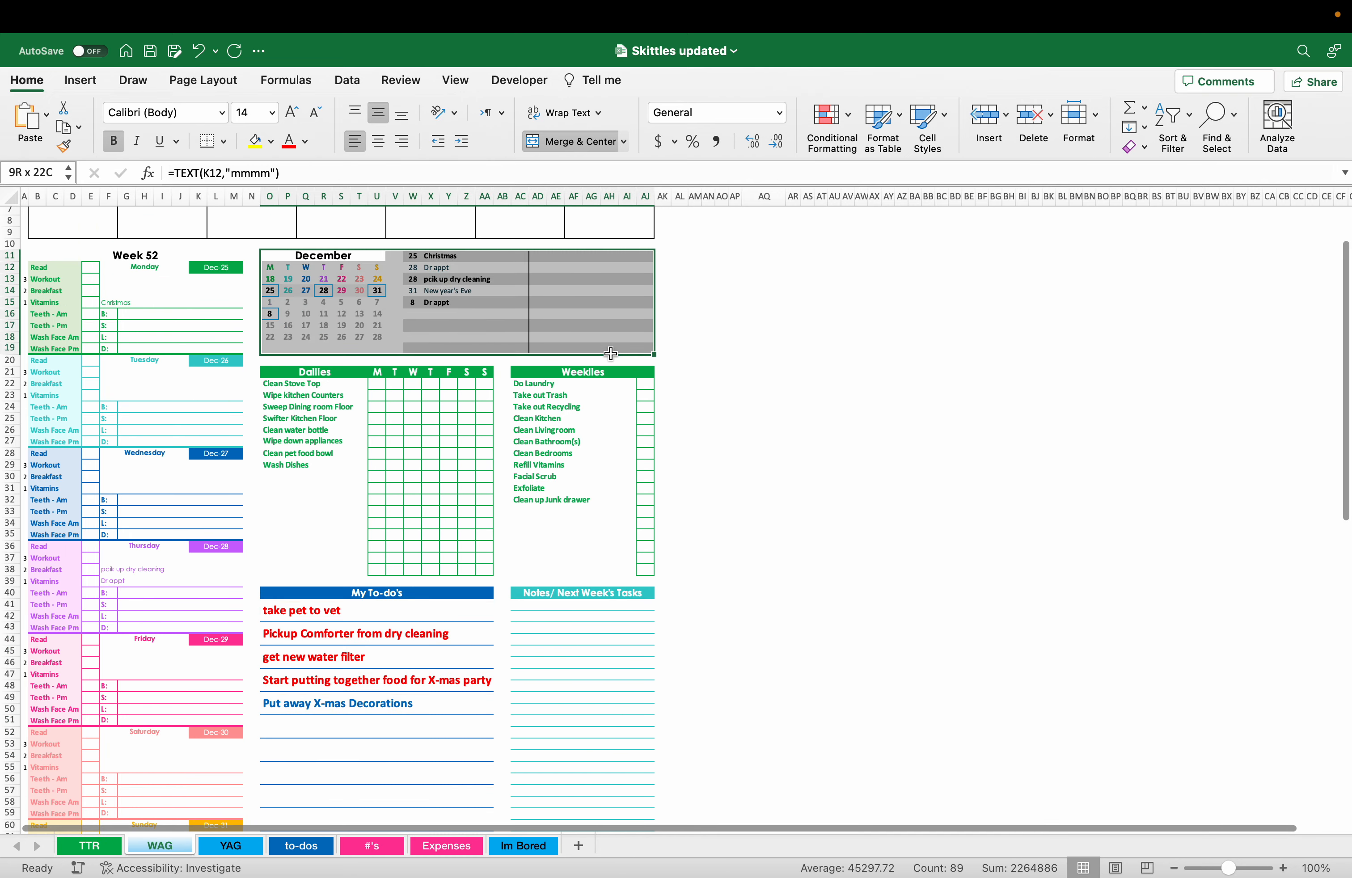
click(409, 476)
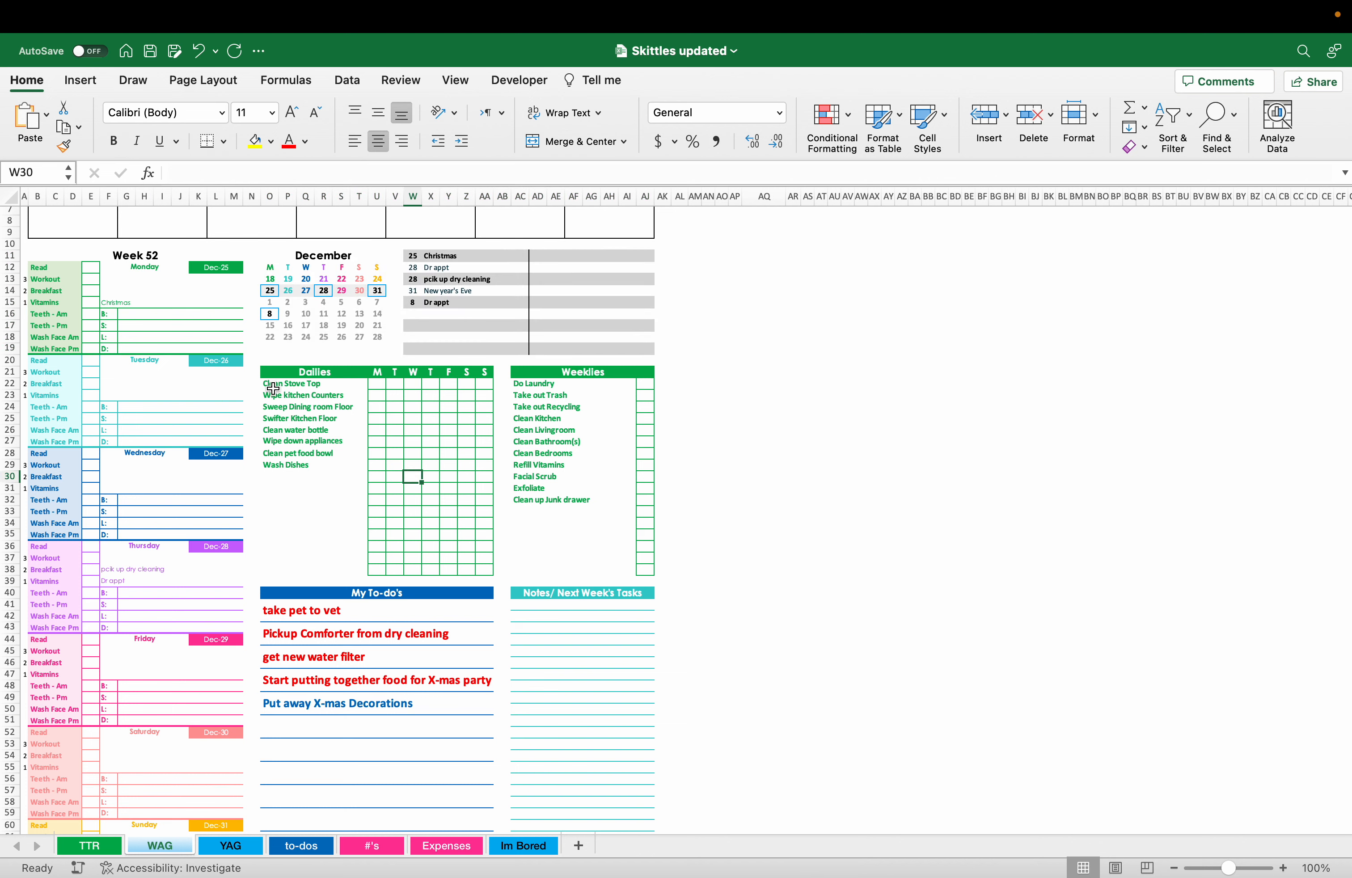
- Try marking Sunday's Read box in cell E60 with an x, and undo the entry
scroll(370, 449, down, 2)
scroll(370, 449, down, 10)
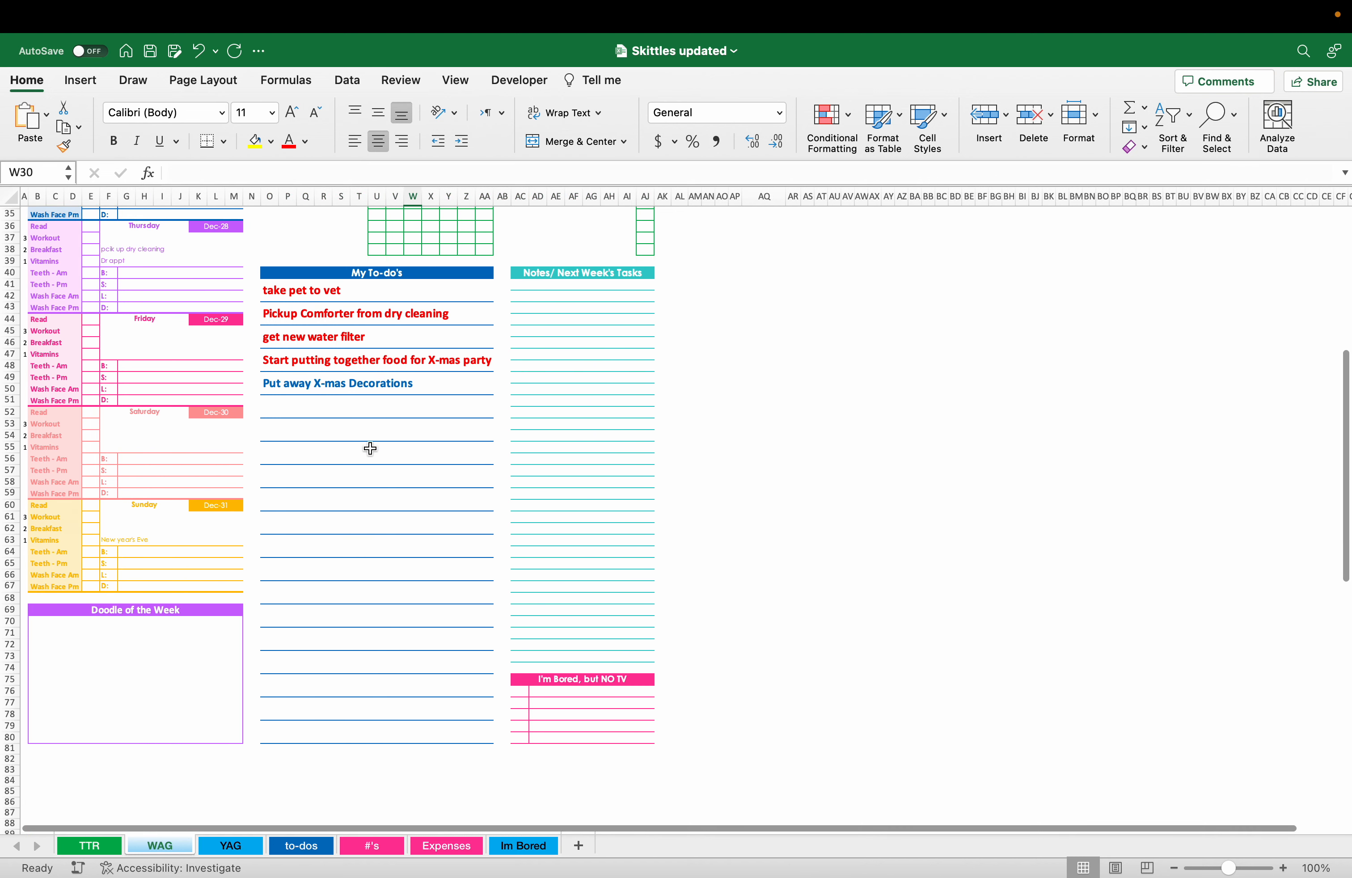
drag(91, 505, 91, 588)
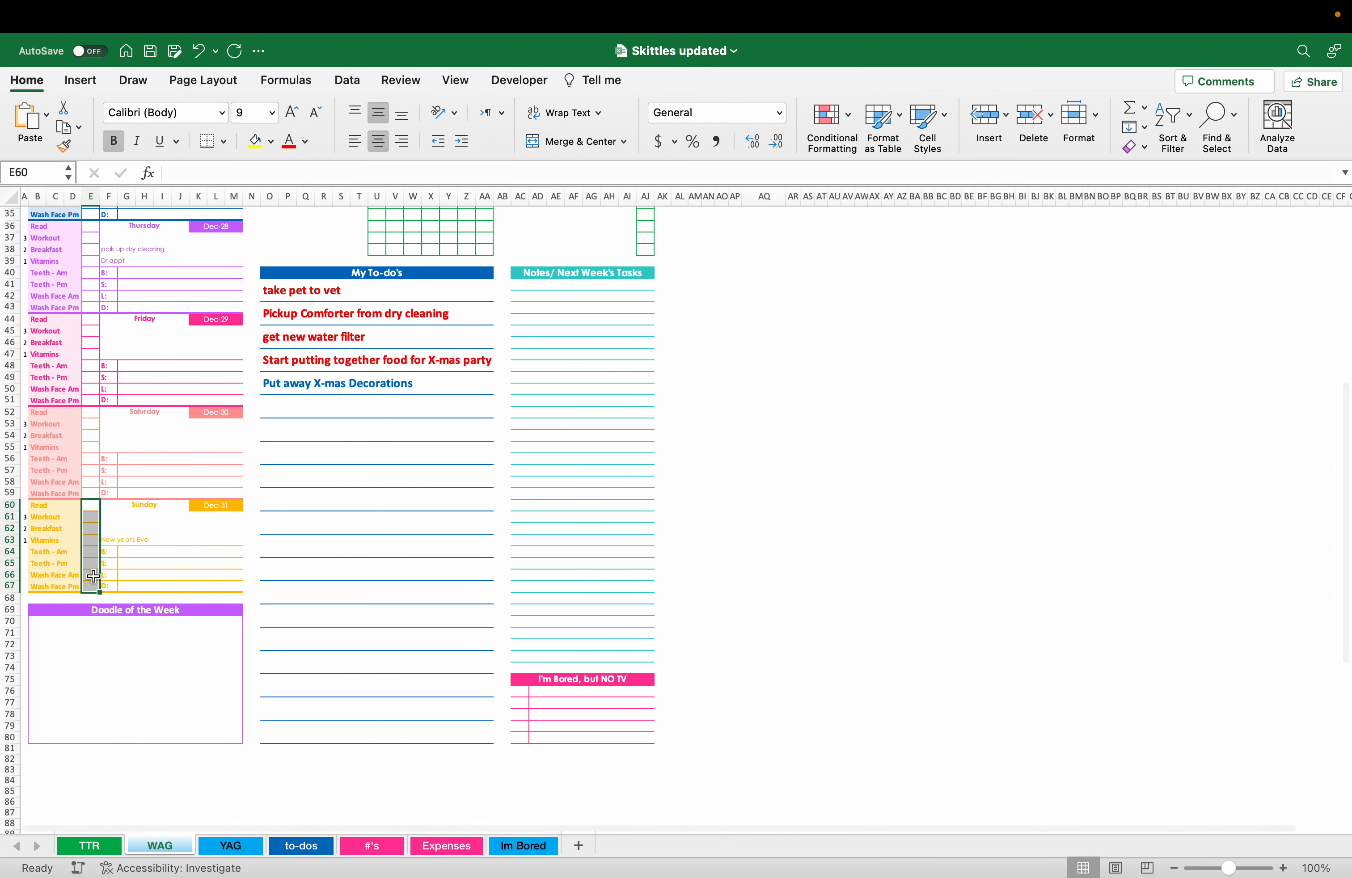
click(92, 505)
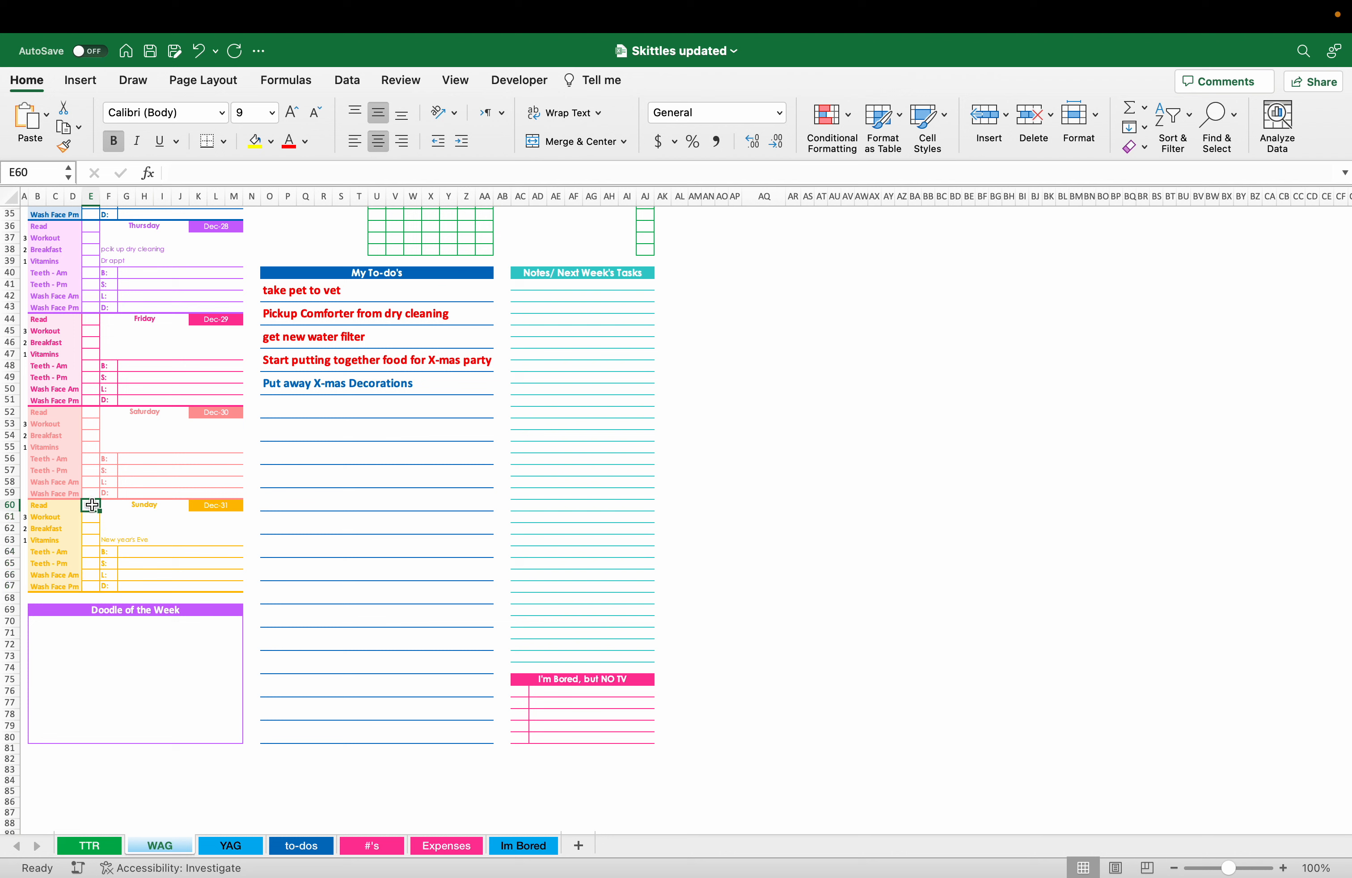
text(x)
key(Return)
key(Up)
text(x)
key(Return)
key(super+z)
scroll(68, 512, up, 10)
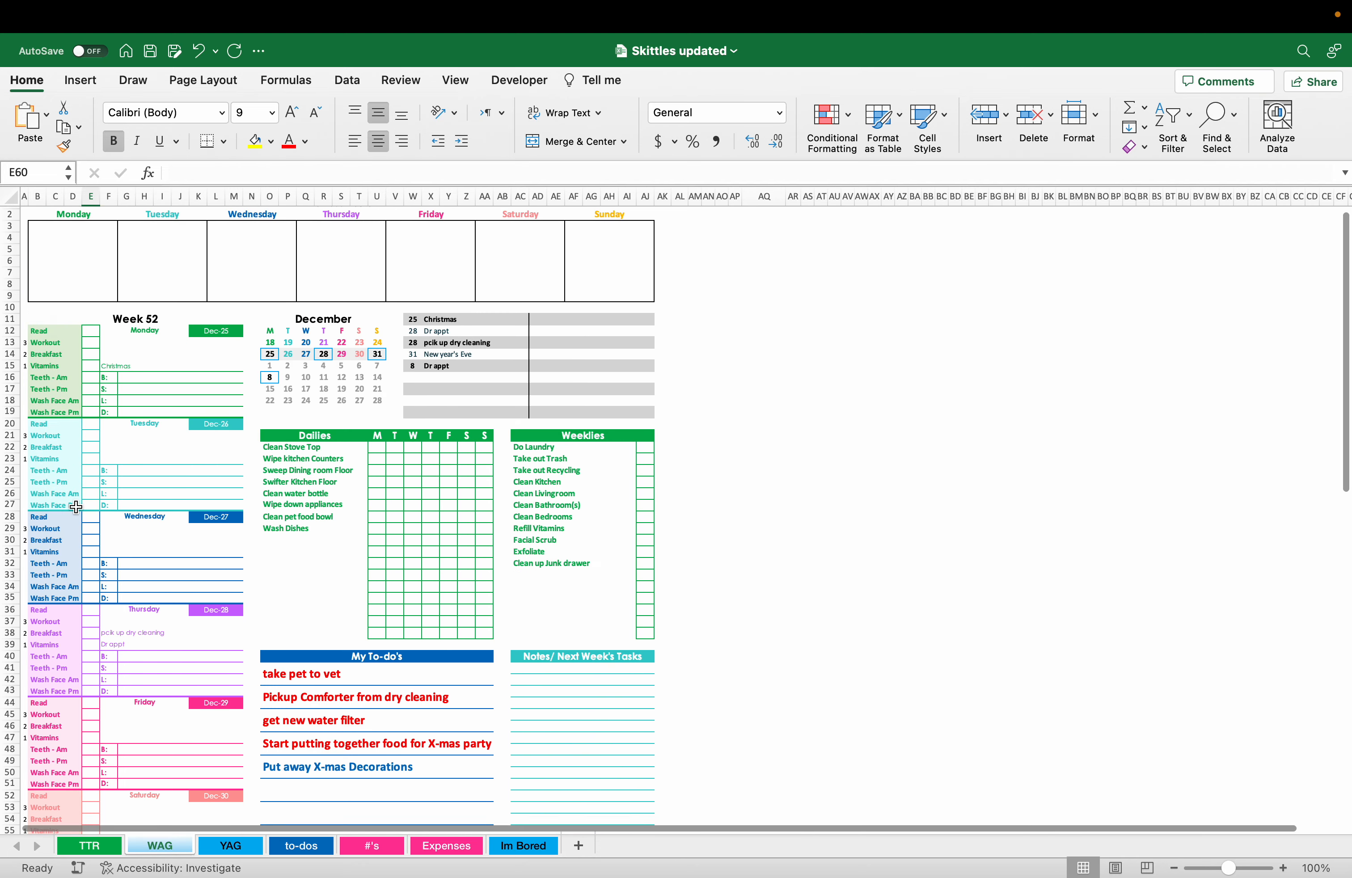
- Open the YAG sheet and check the formulas behind the year heading and day cells in several months
click(231, 846)
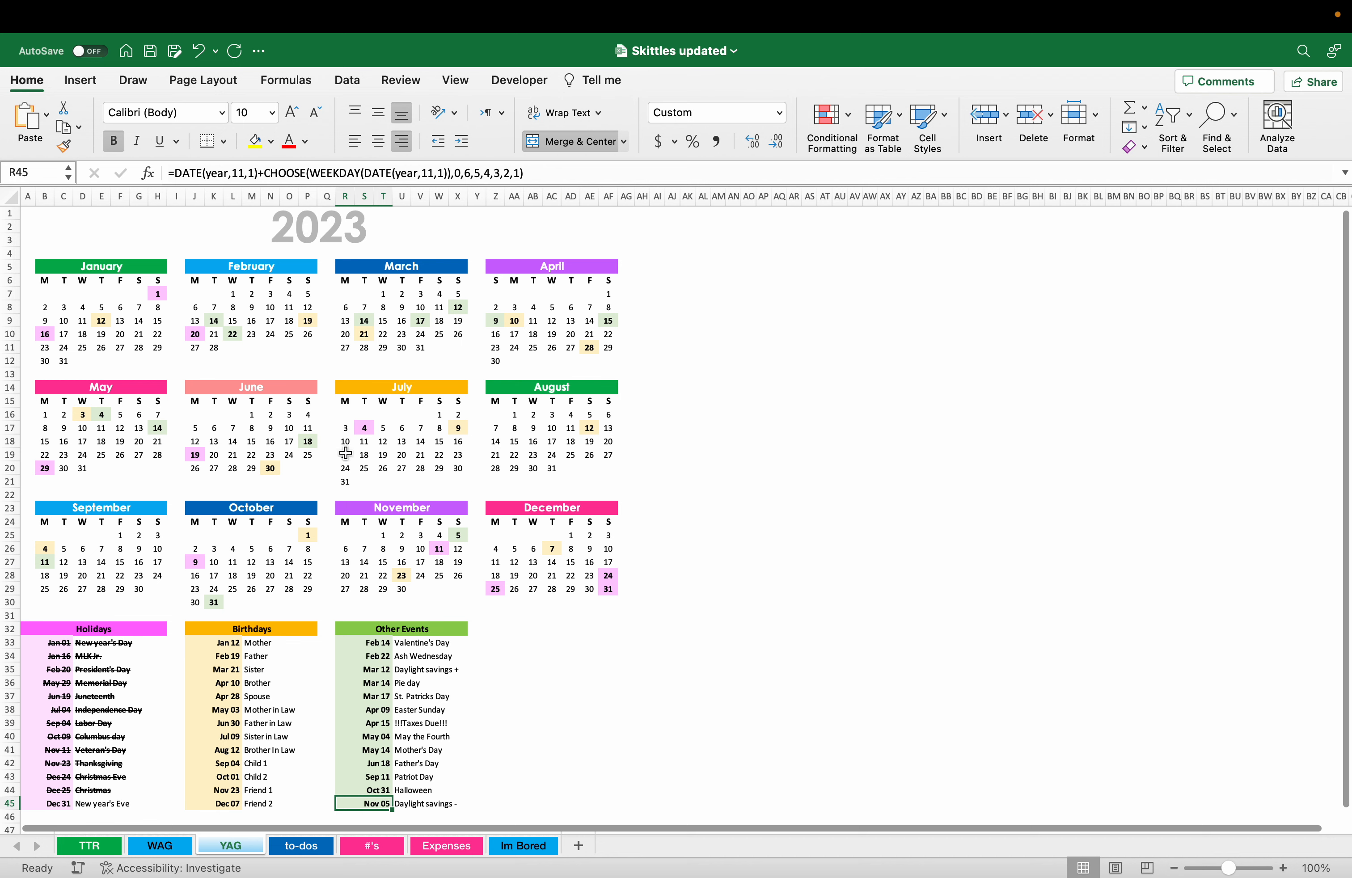
click(392, 222)
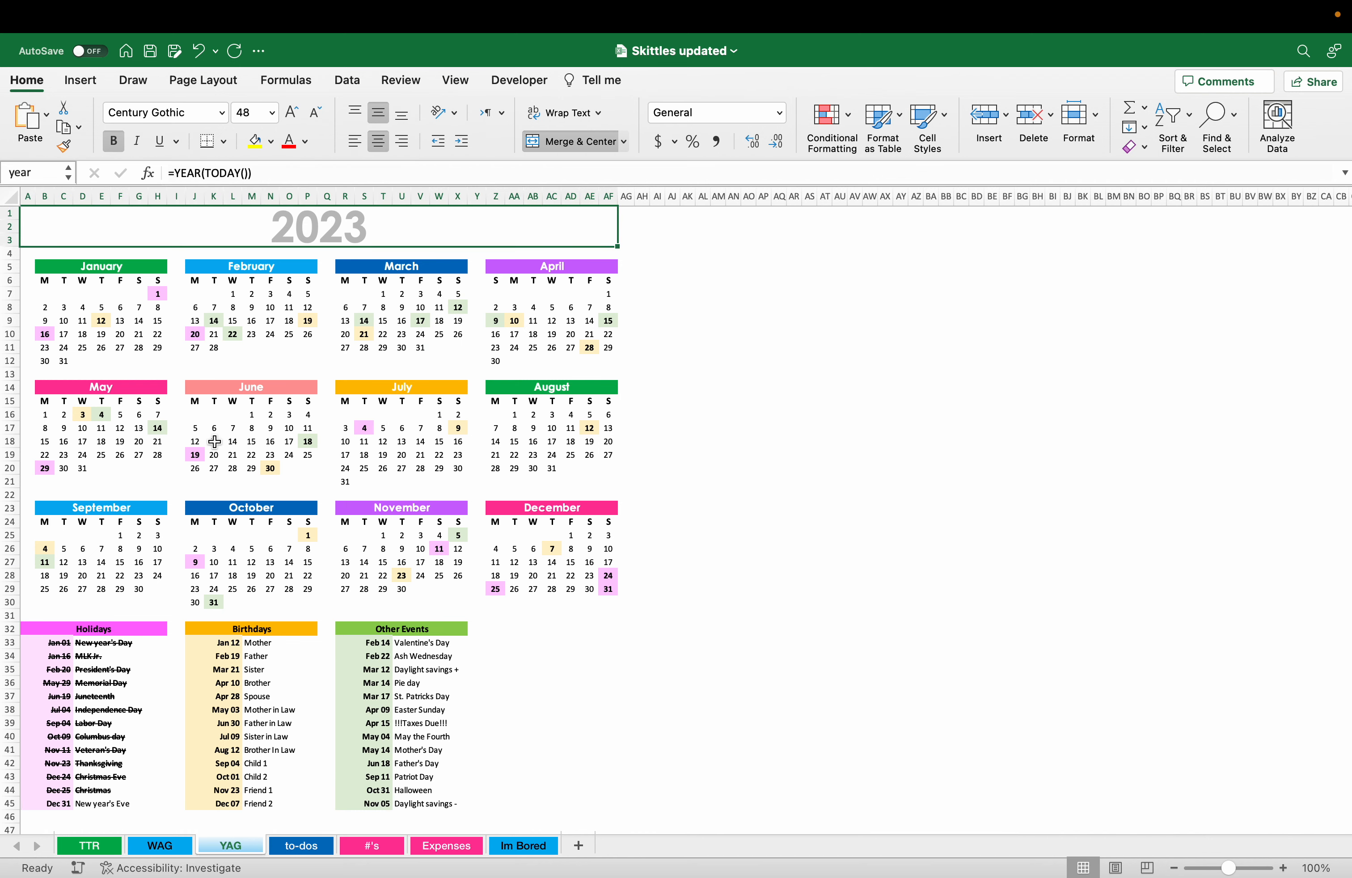
click(251, 415)
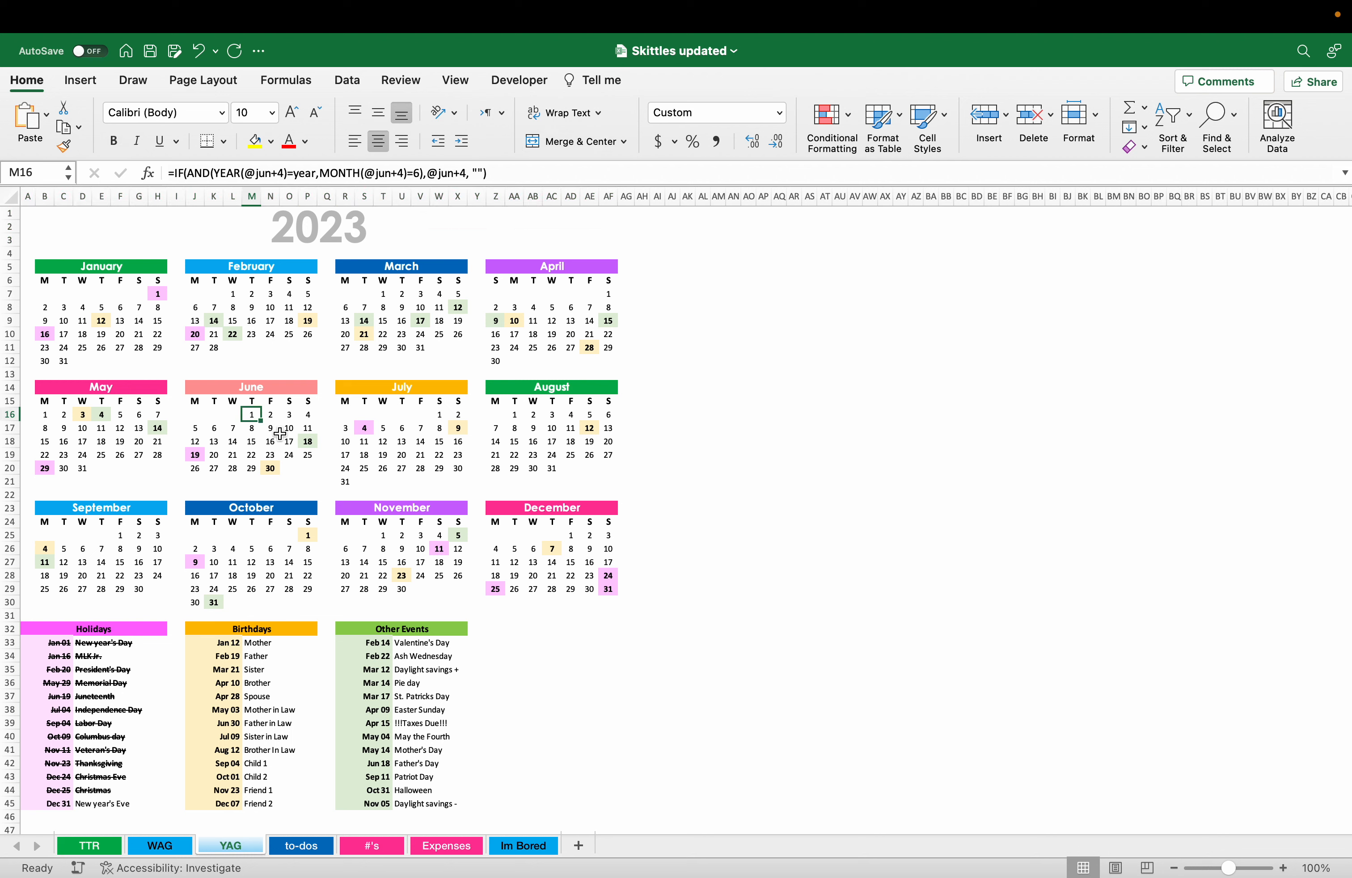
click(71, 307)
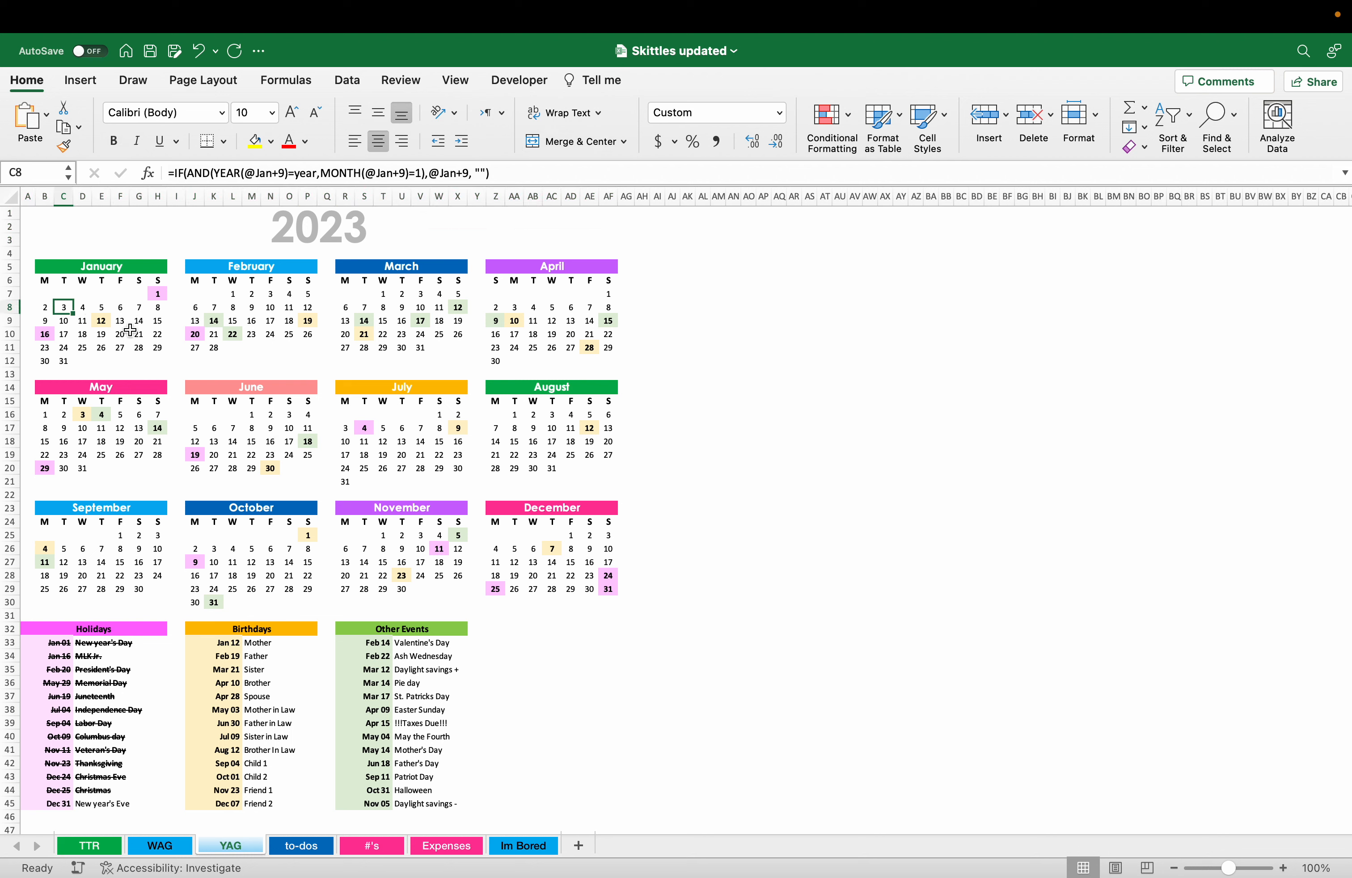
click(419, 319)
click(401, 454)
click(101, 575)
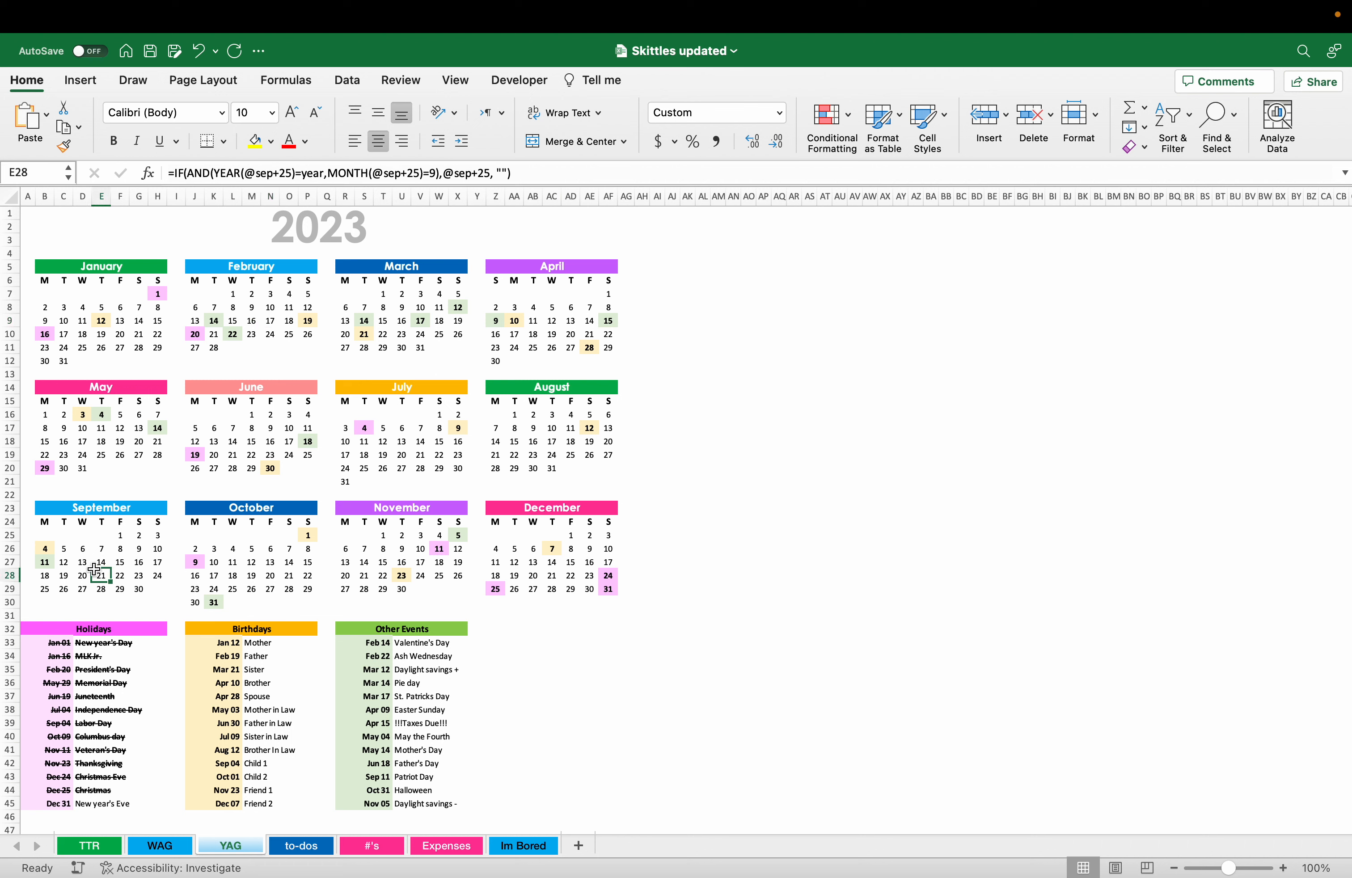
click(252, 571)
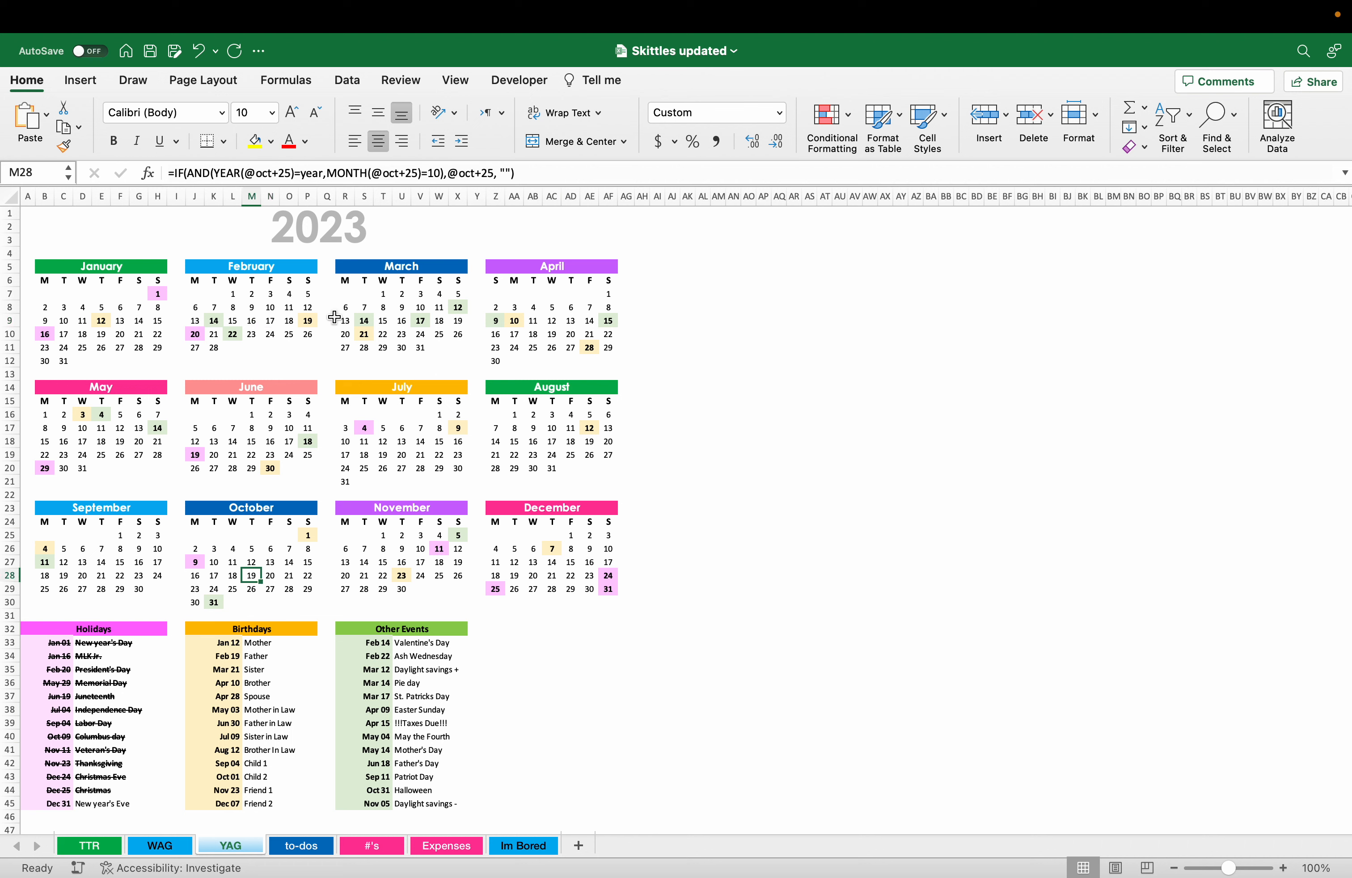
- Set the year heading of the YAG calendar to 2024
click(367, 220)
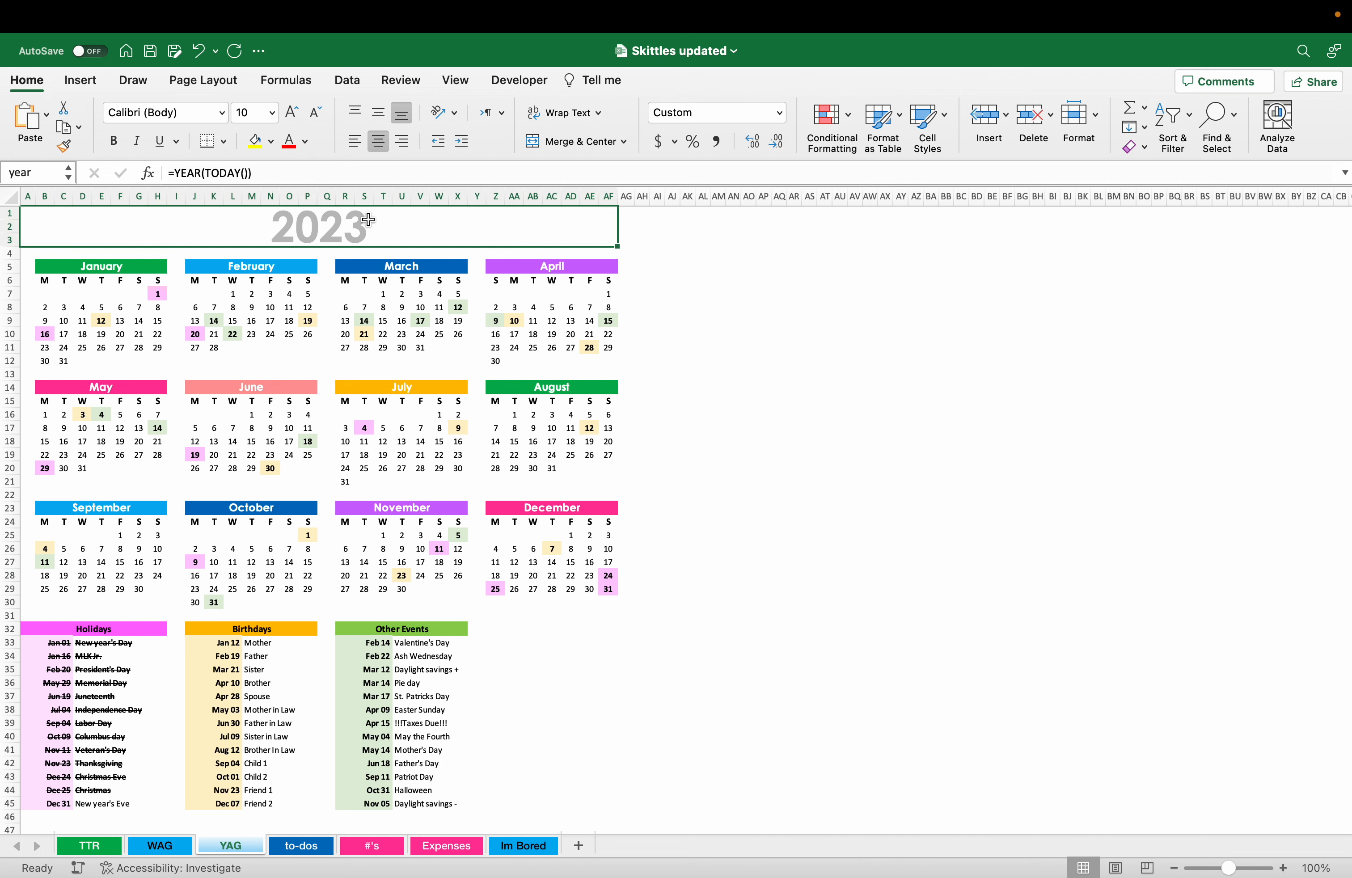
text(2024)
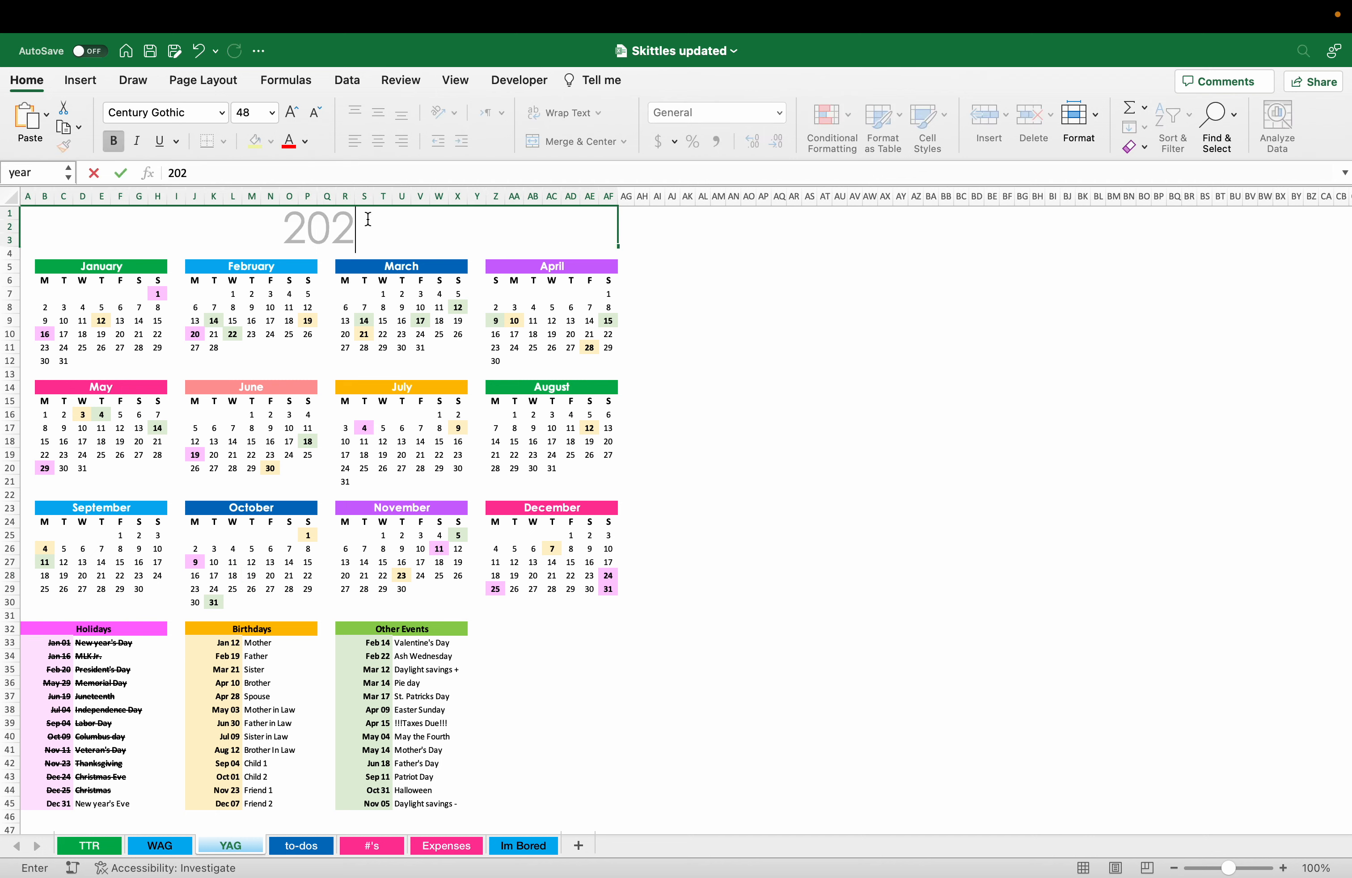
key(Return)
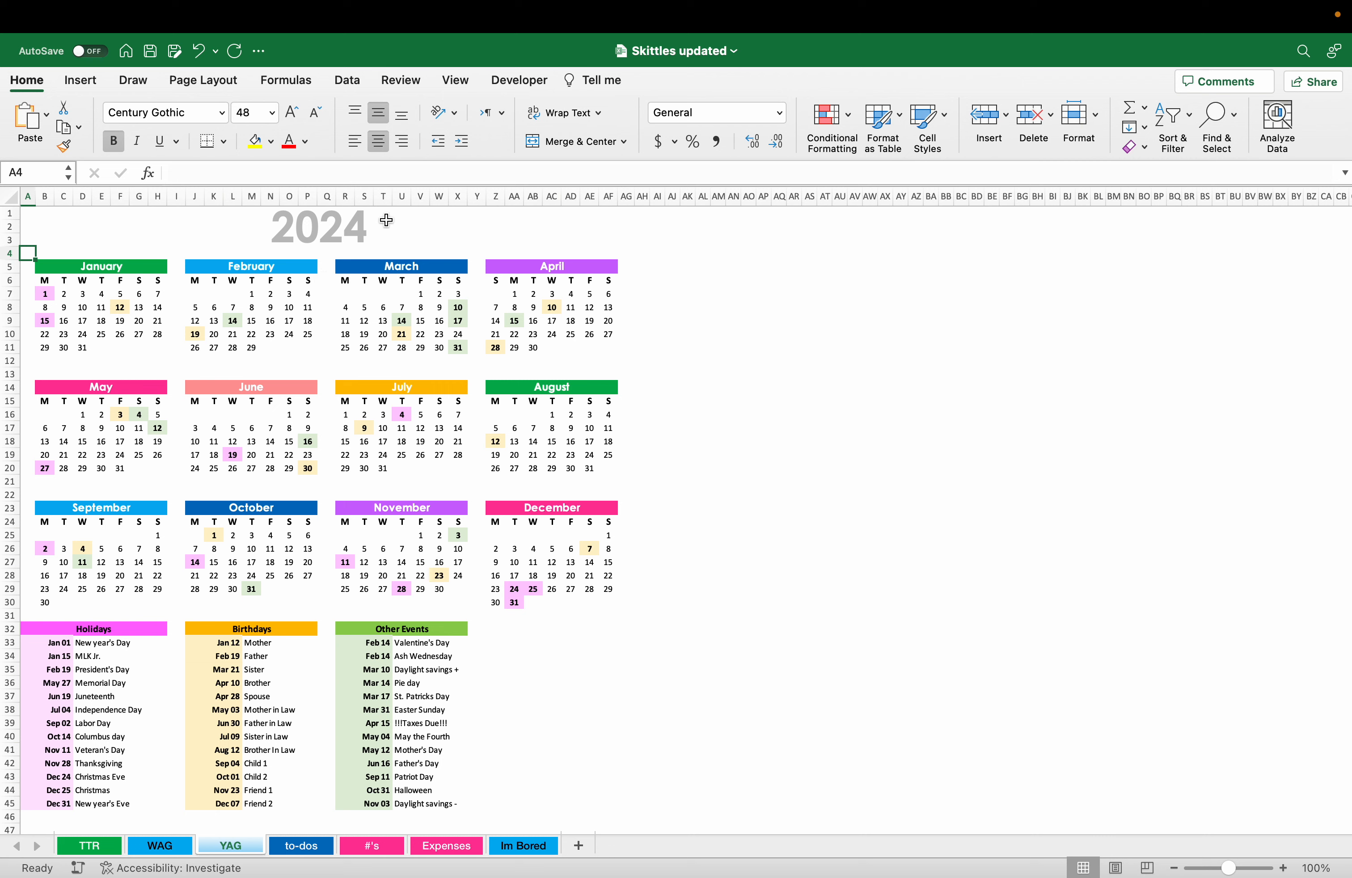
- Set the year heading of the YAG calendar to 2025
click(380, 217)
text(2025)
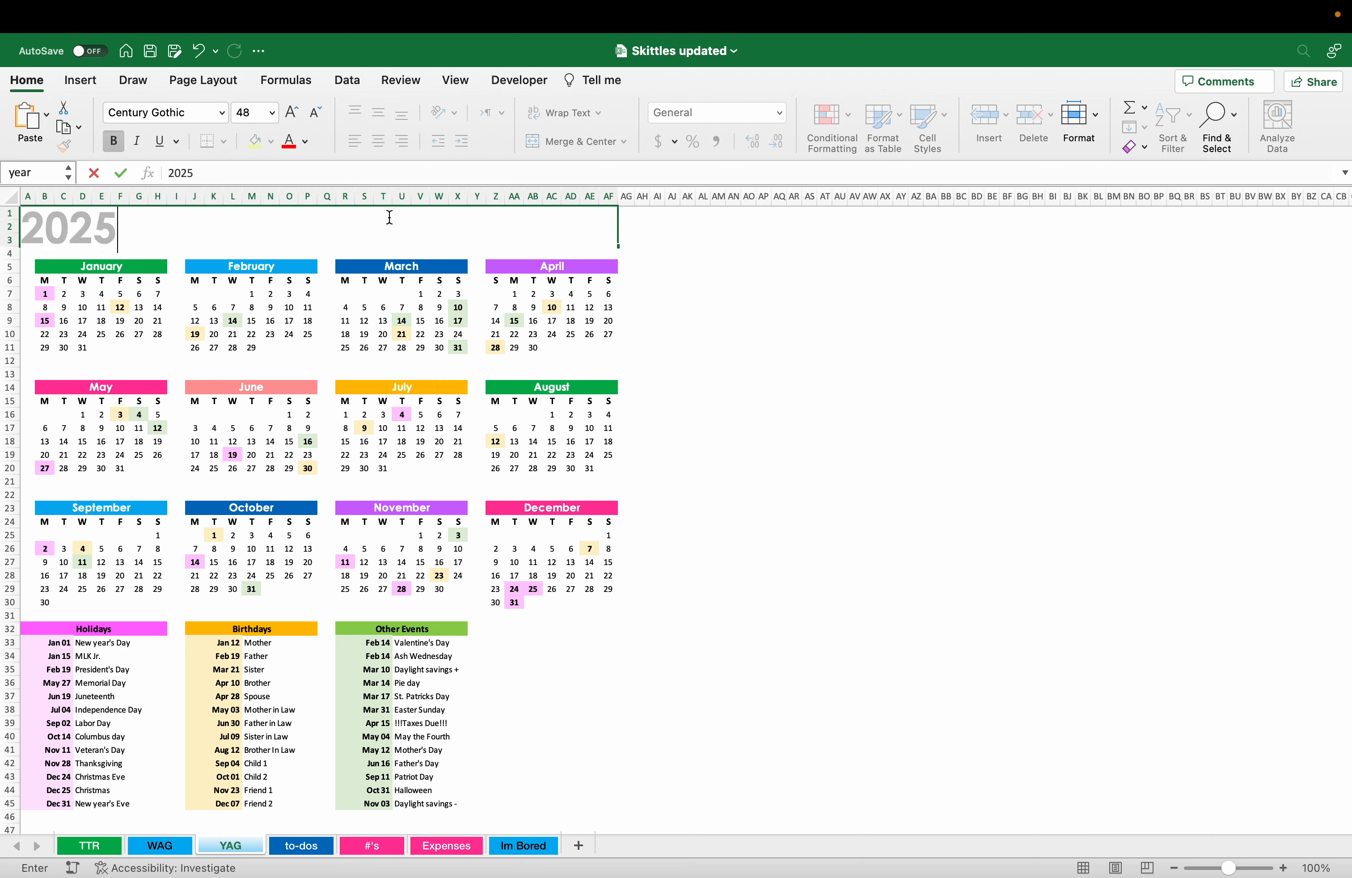
key(Return)
- Change the YAG calendar's year heading to 2022
click(359, 231)
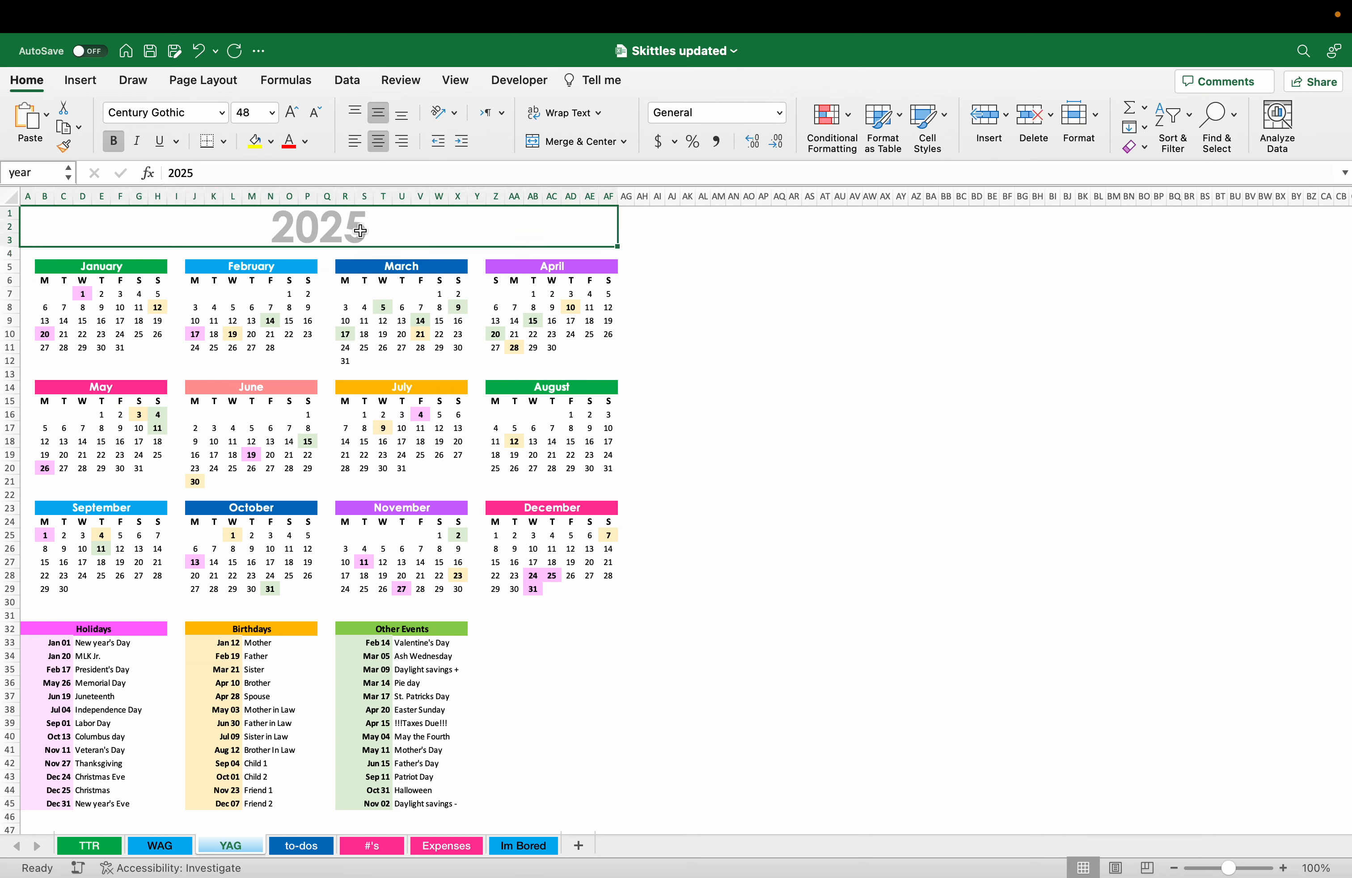
text(2022)
key(Return)
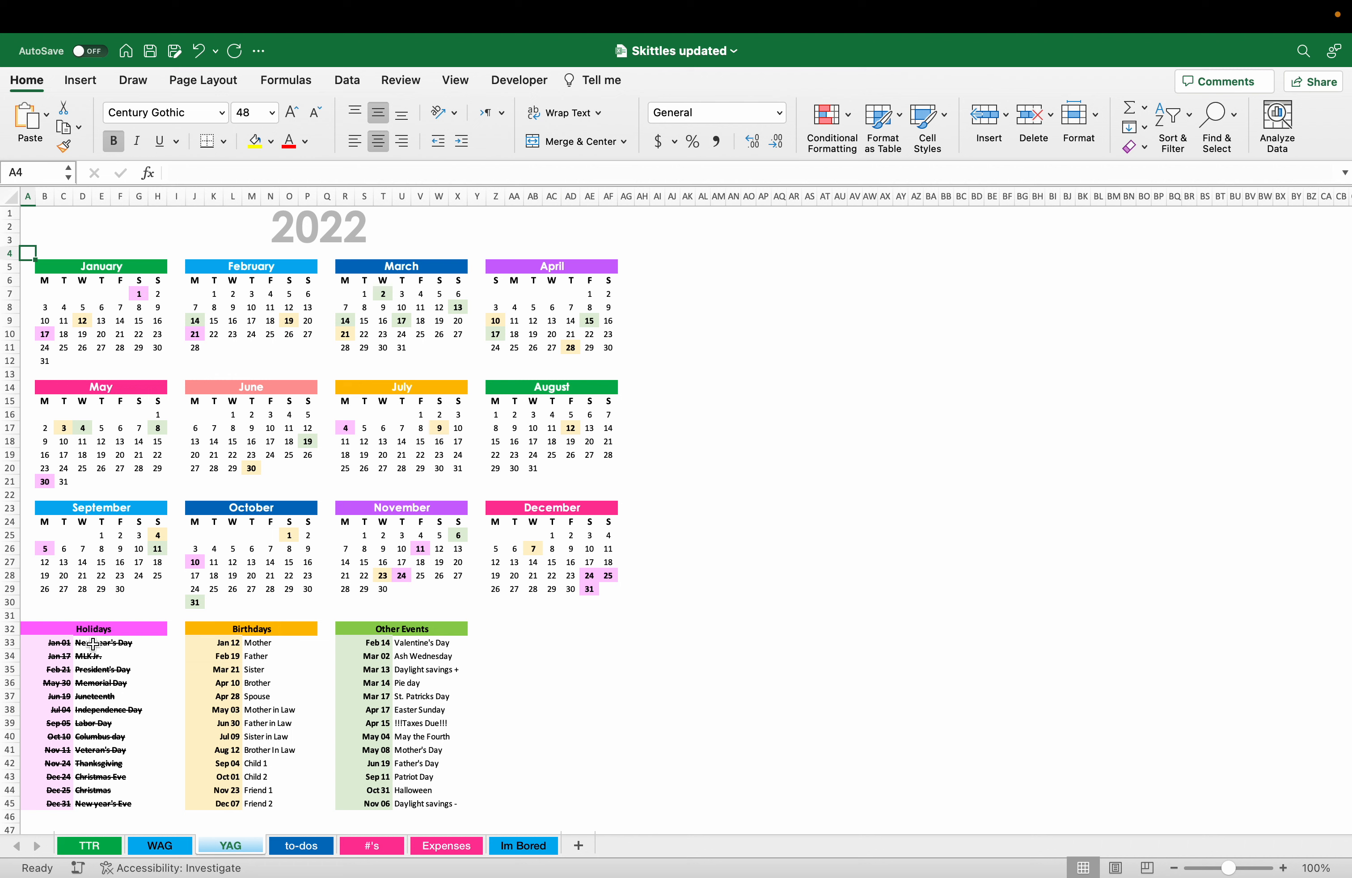
- Check the New Year's Day date formula in the Holidays list against the year heading it refers to
click(62, 642)
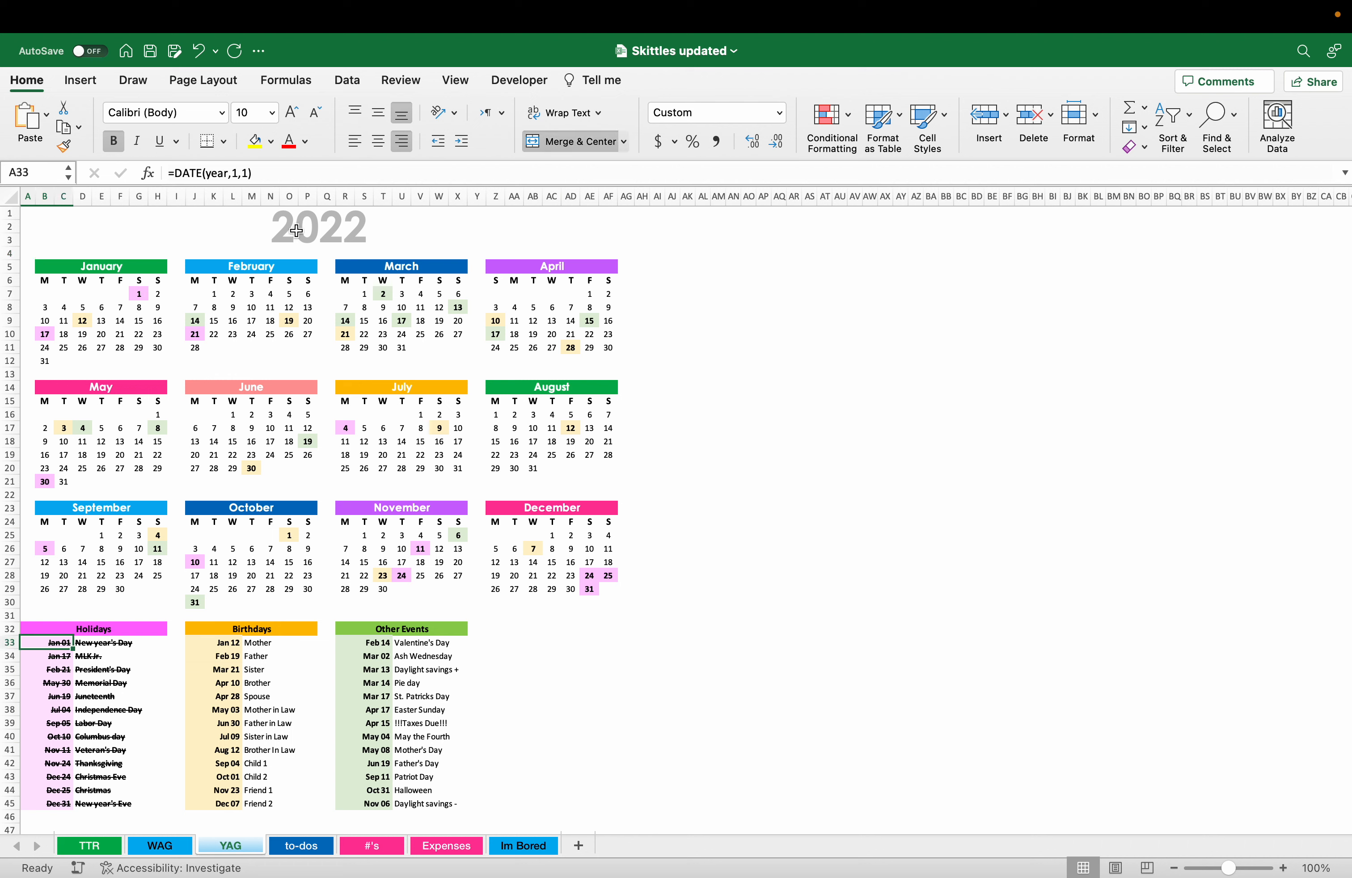
click(324, 225)
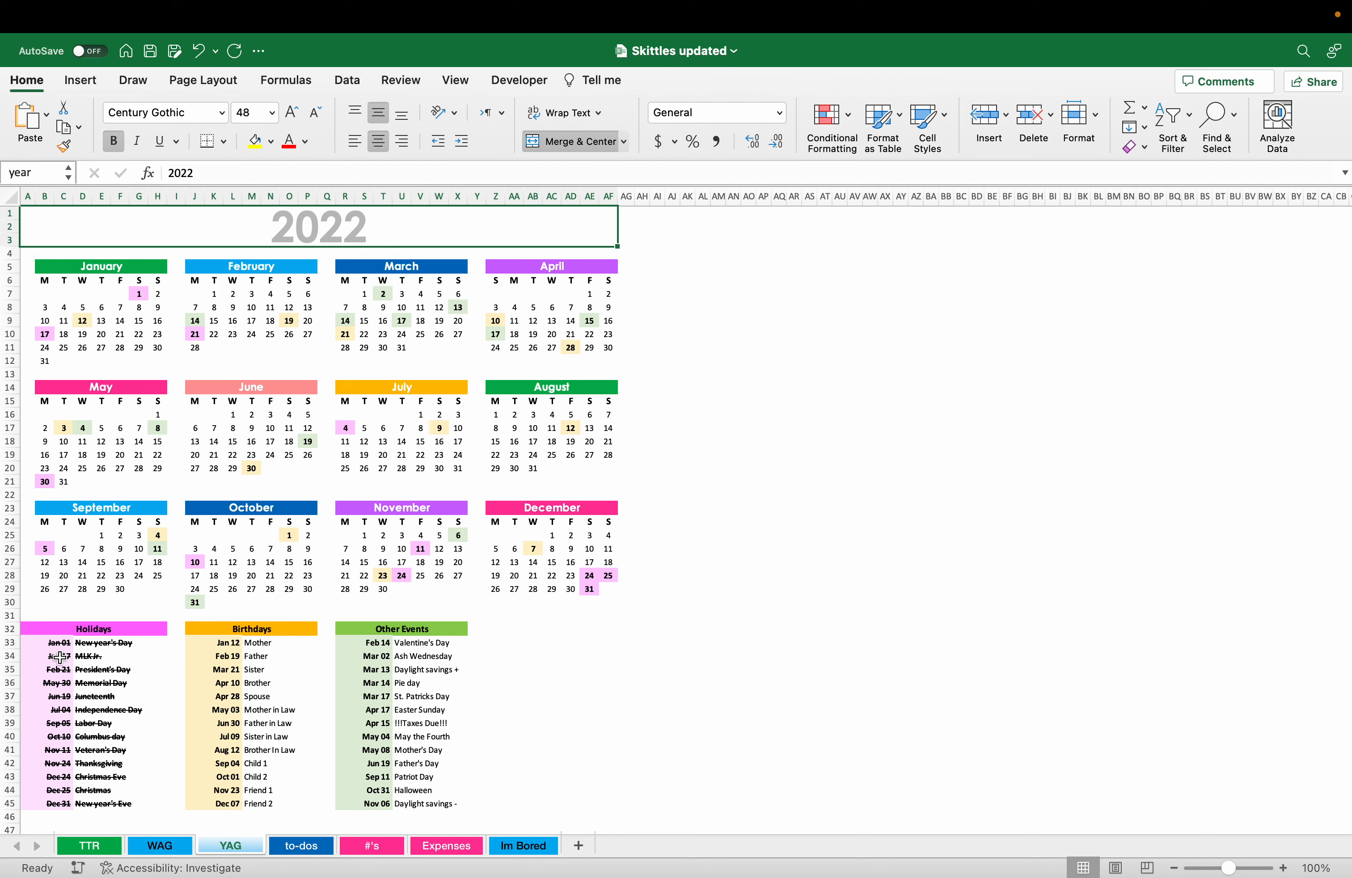
click(60, 643)
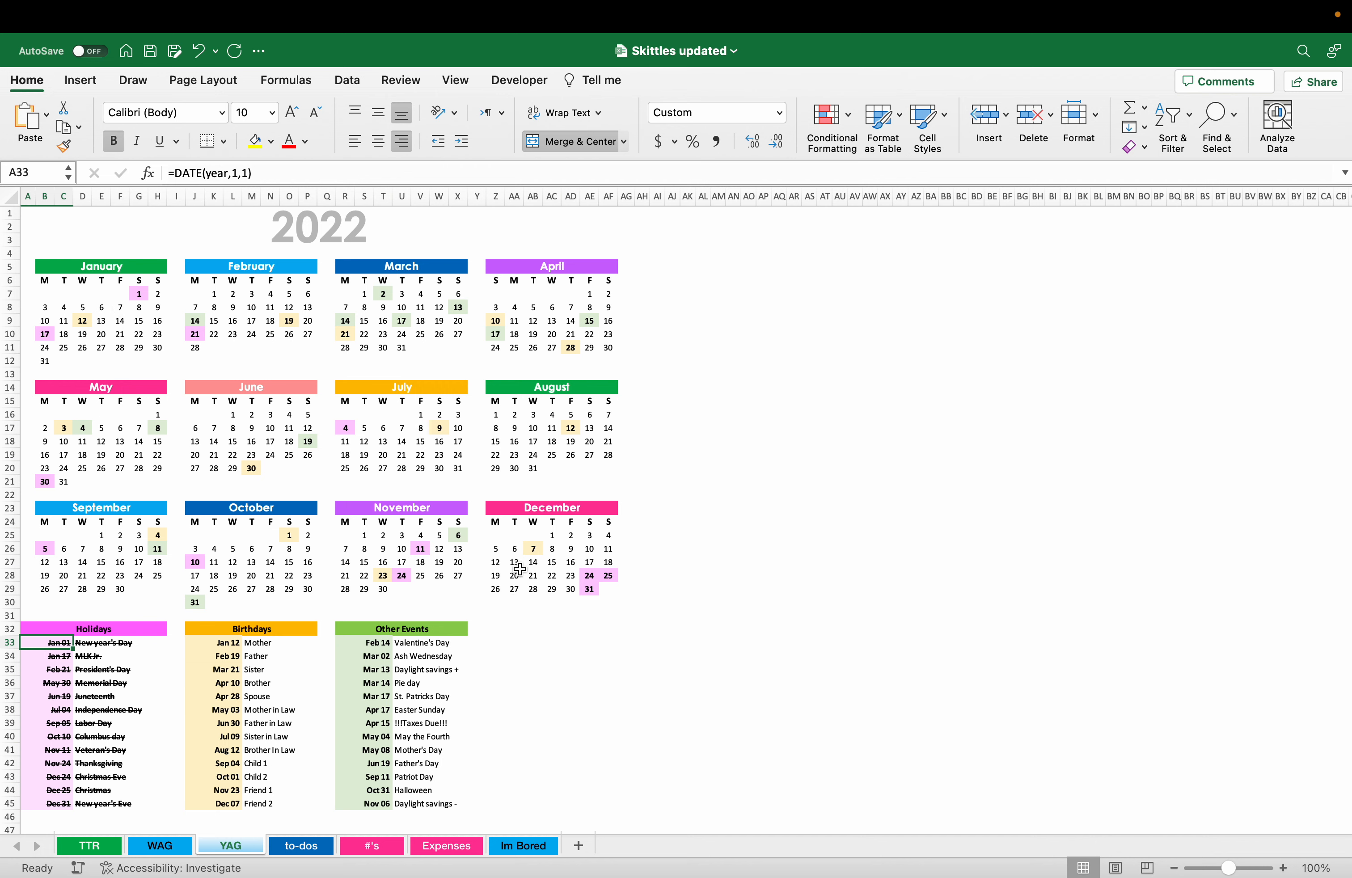
- Check the date formulas in Other Events from Valentine's Day to Pie day, plus a birthday, Independence Day and Christmas
scroll(516, 563, down, 2)
click(378, 590)
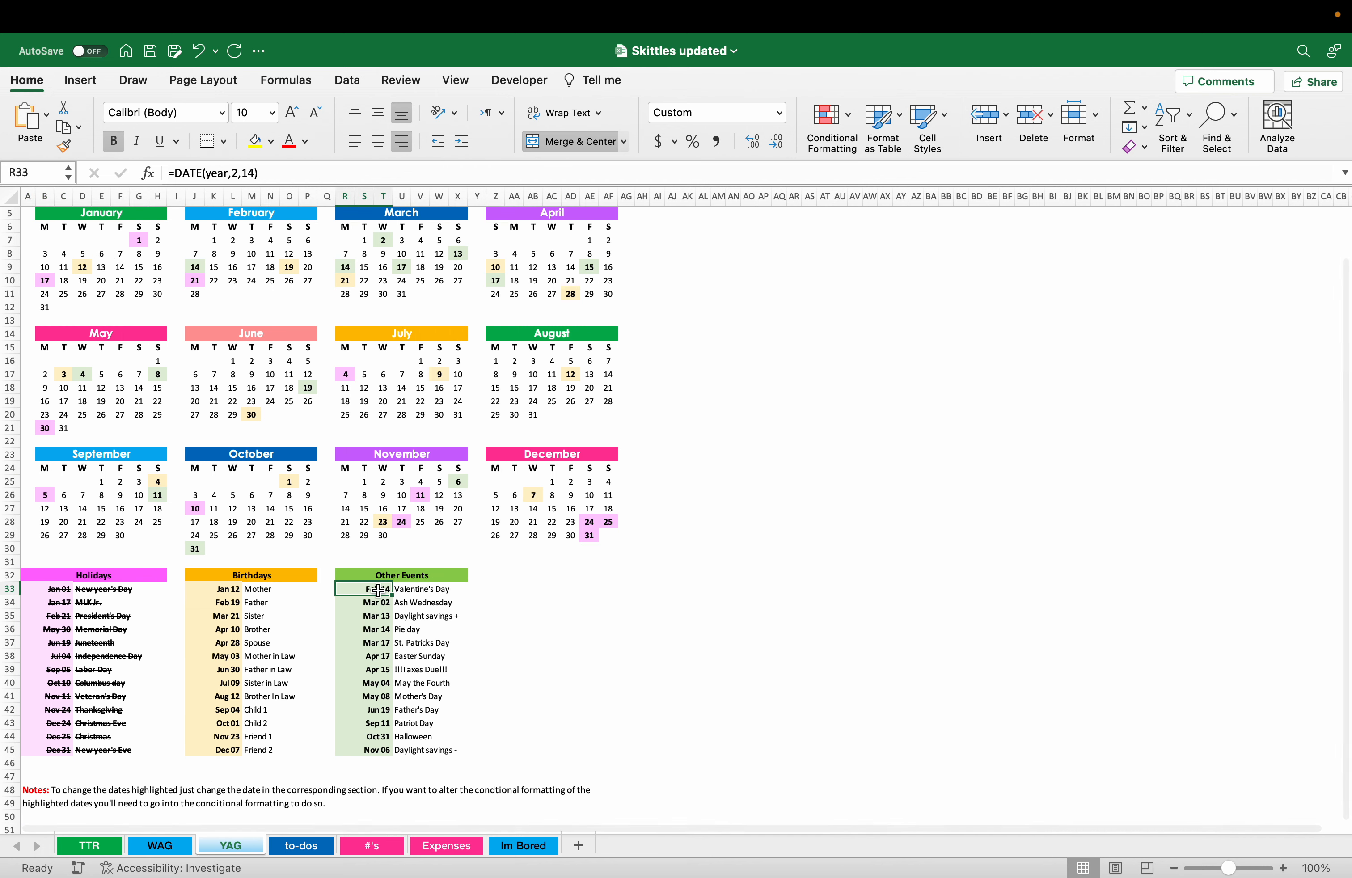
key(Down)
key(Down)
key(Down)
key(Up)
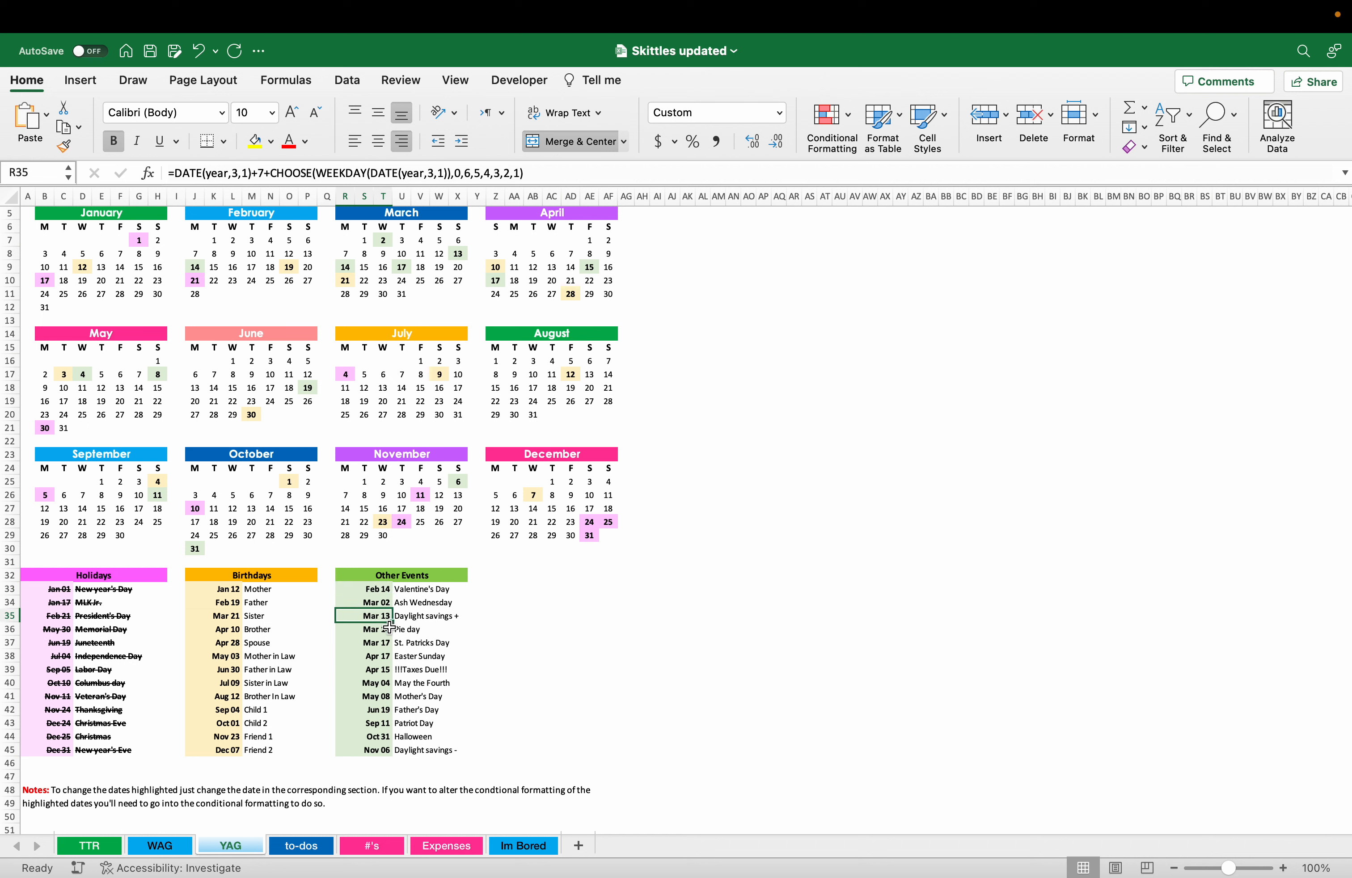
click(375, 631)
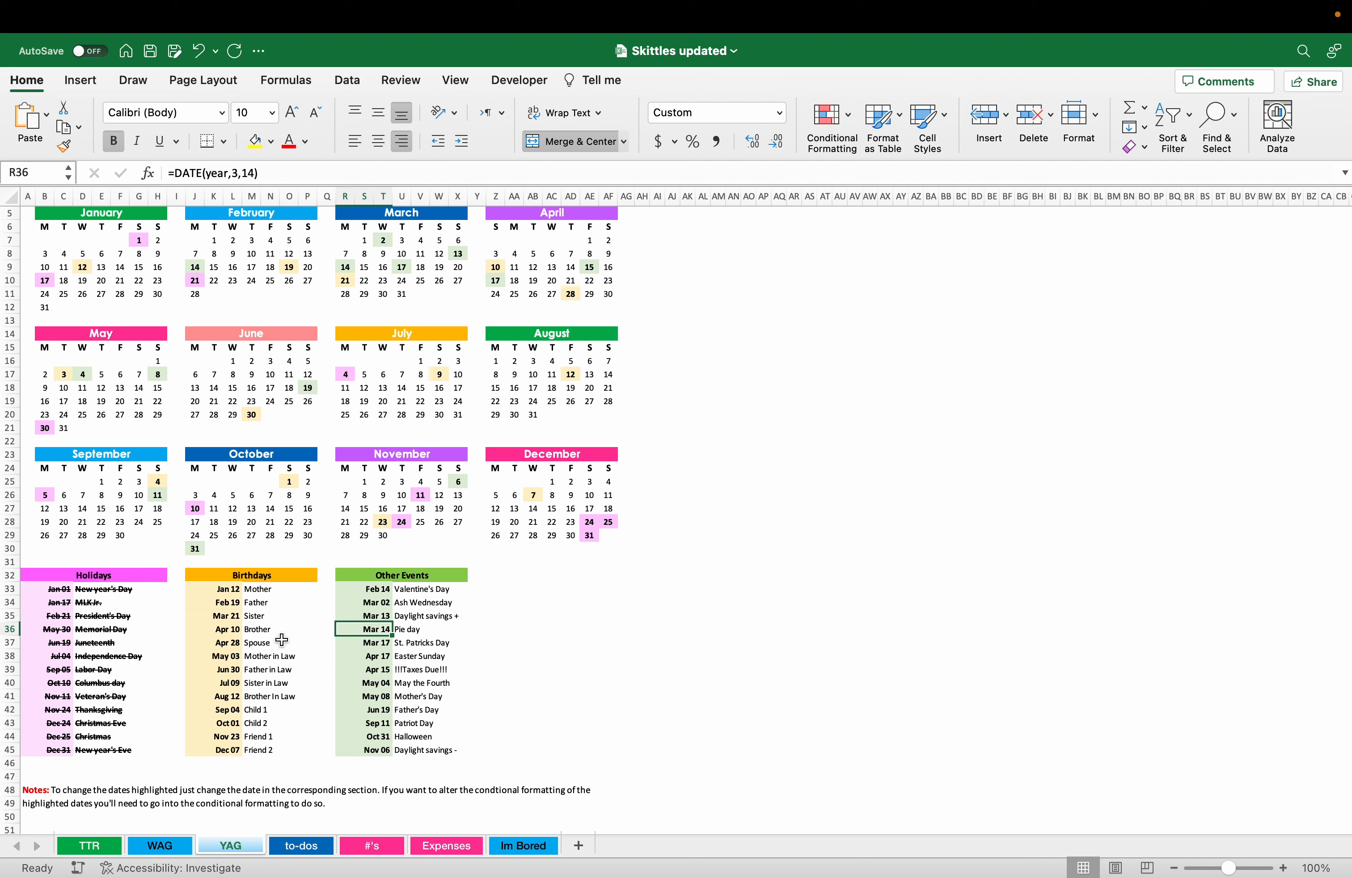
click(213, 643)
click(63, 656)
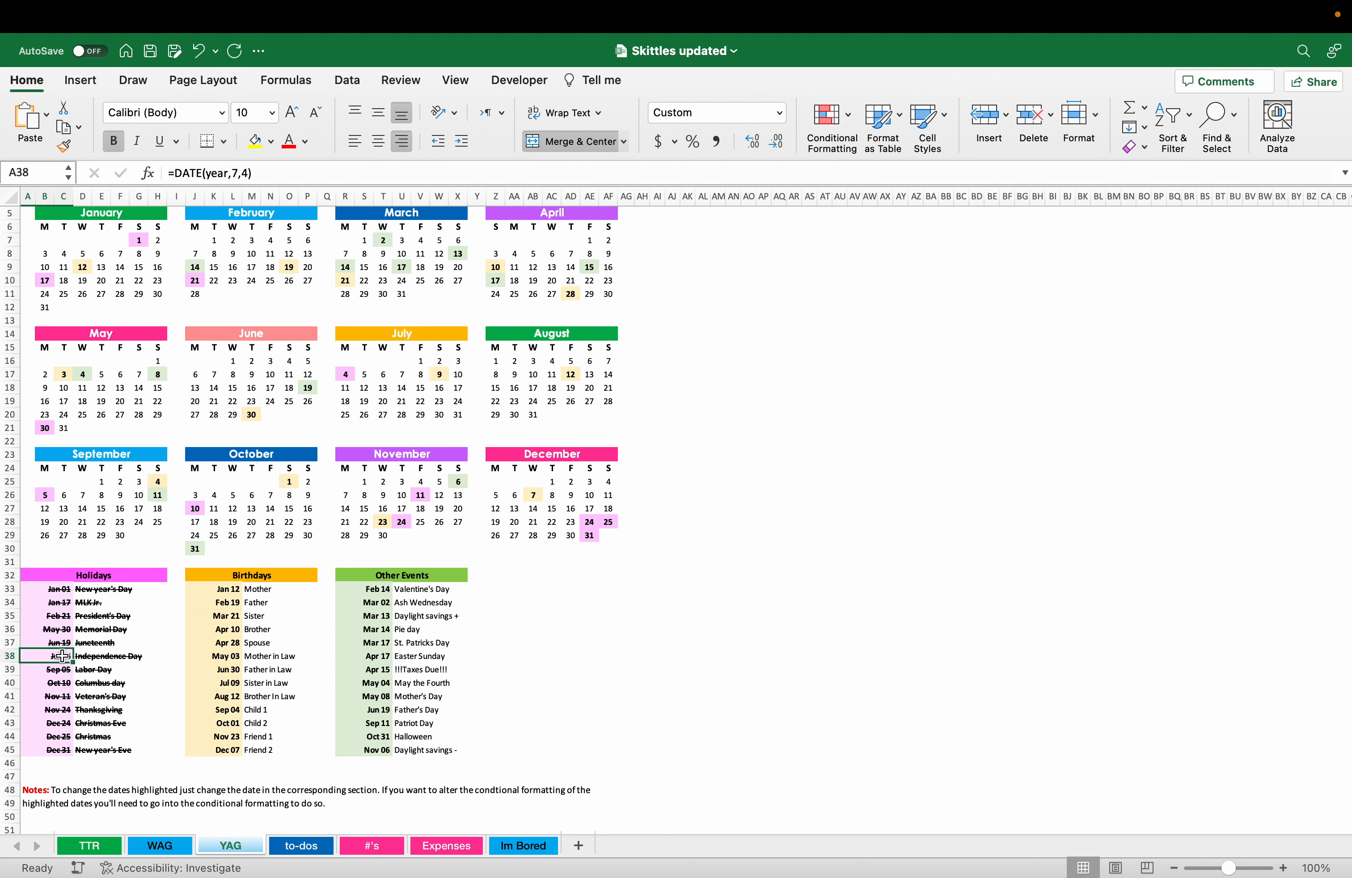
click(60, 736)
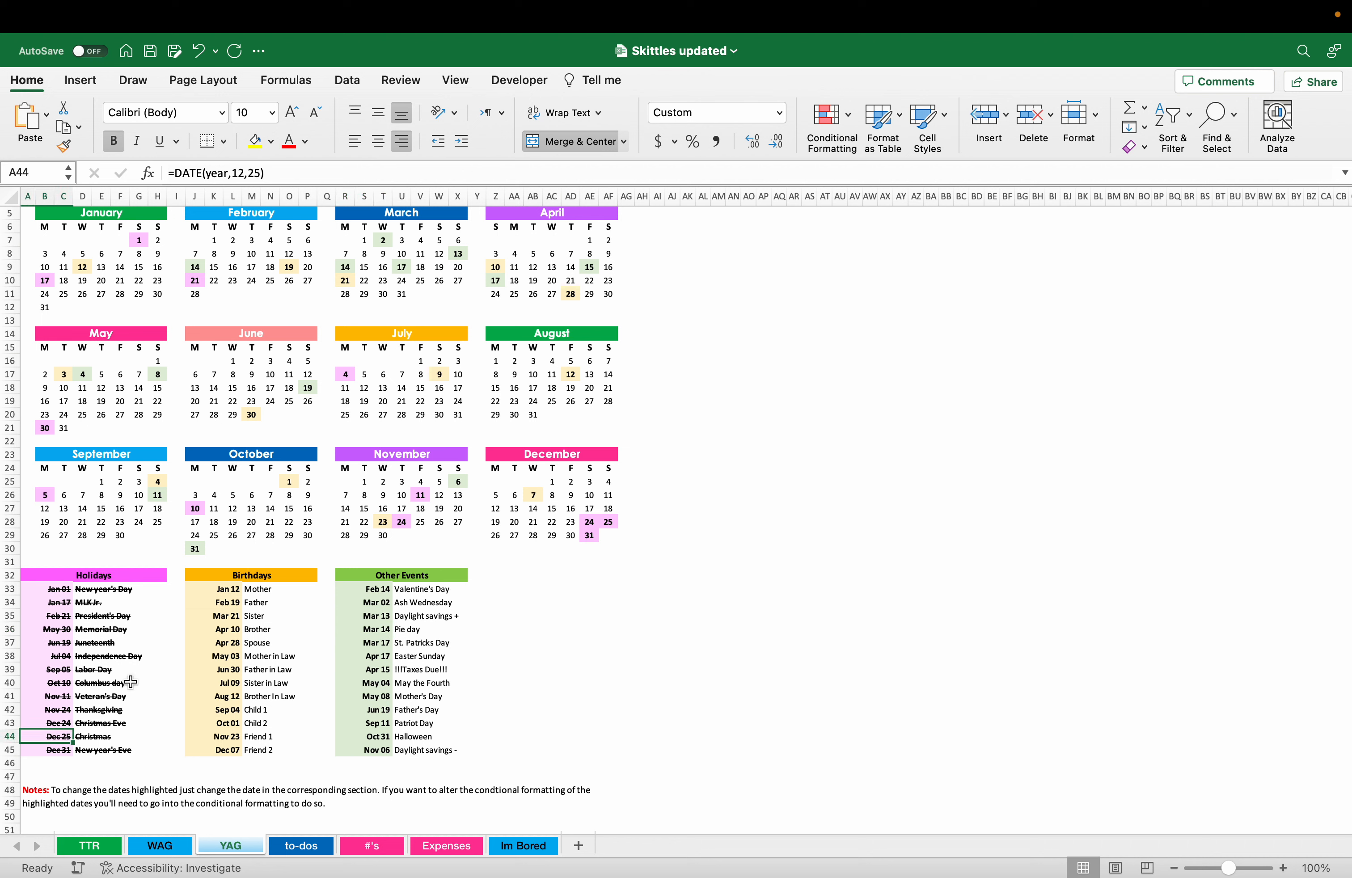
- Examine the Other Events formulas for Ash Wednesday, the start of daylight savings and Easter Sunday
click(383, 603)
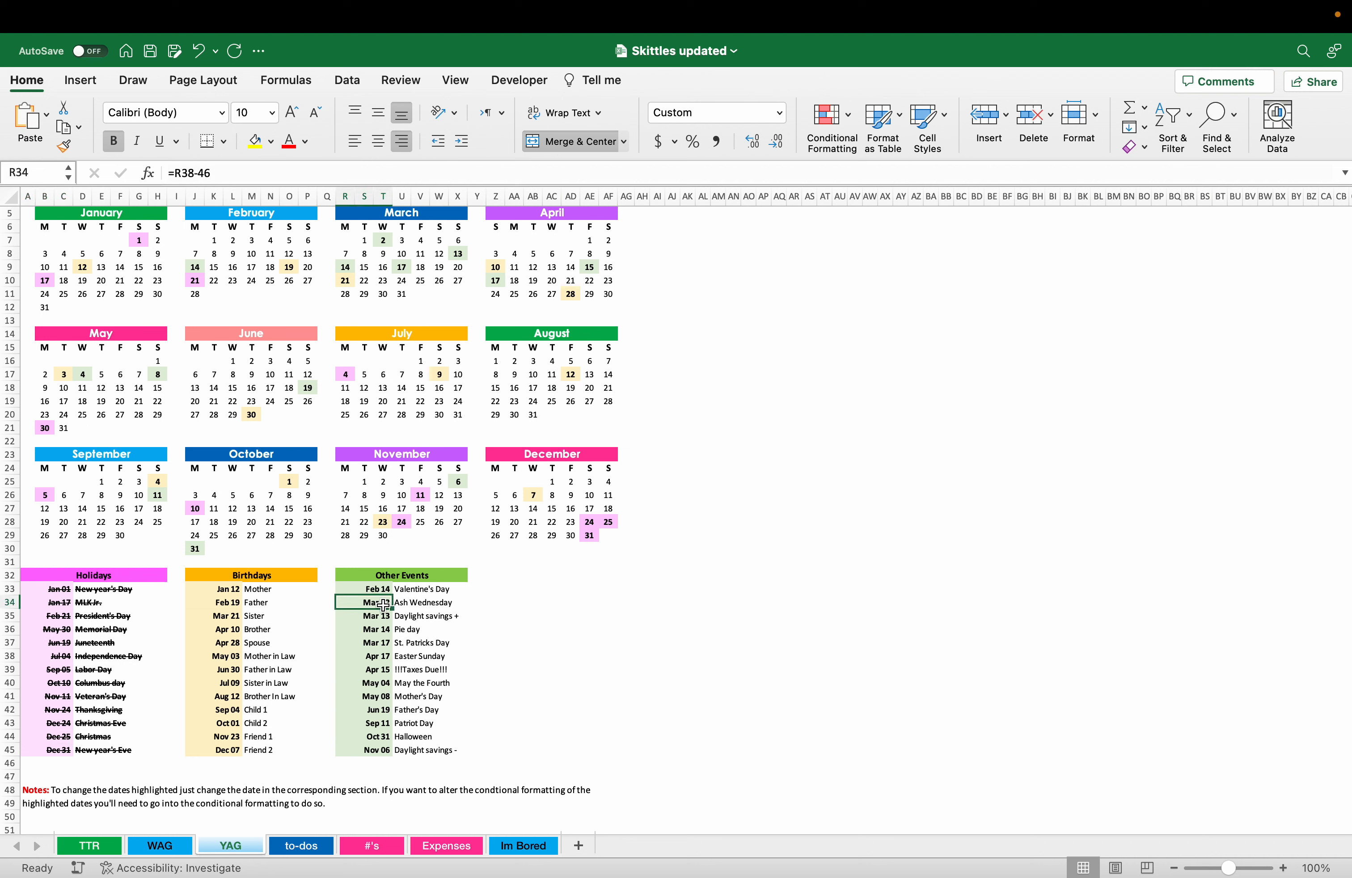
click(380, 617)
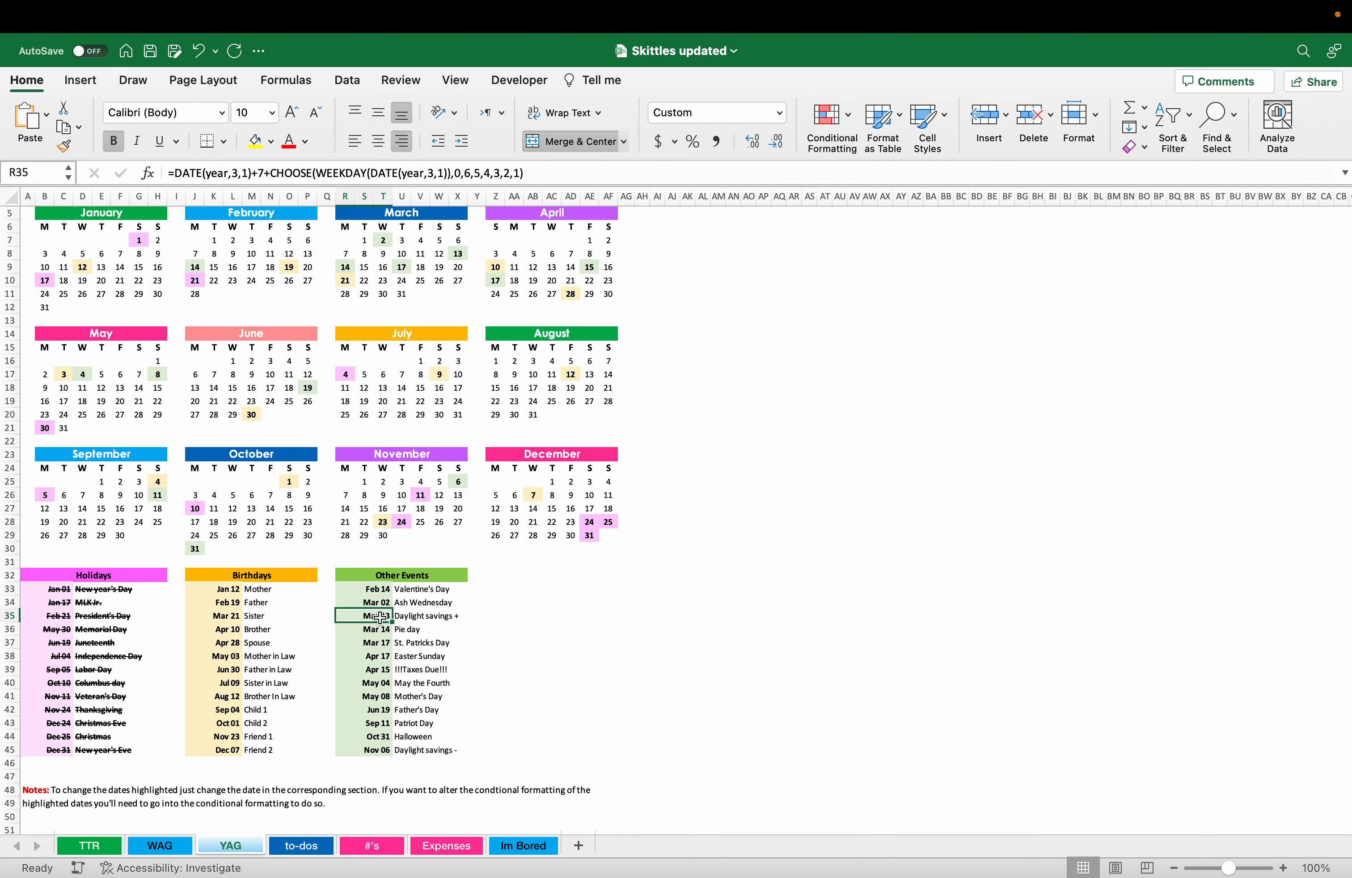
key(Down)
key(Down)
key(Down)
key(Down)
key(Up)
key(Up)
key(Up)
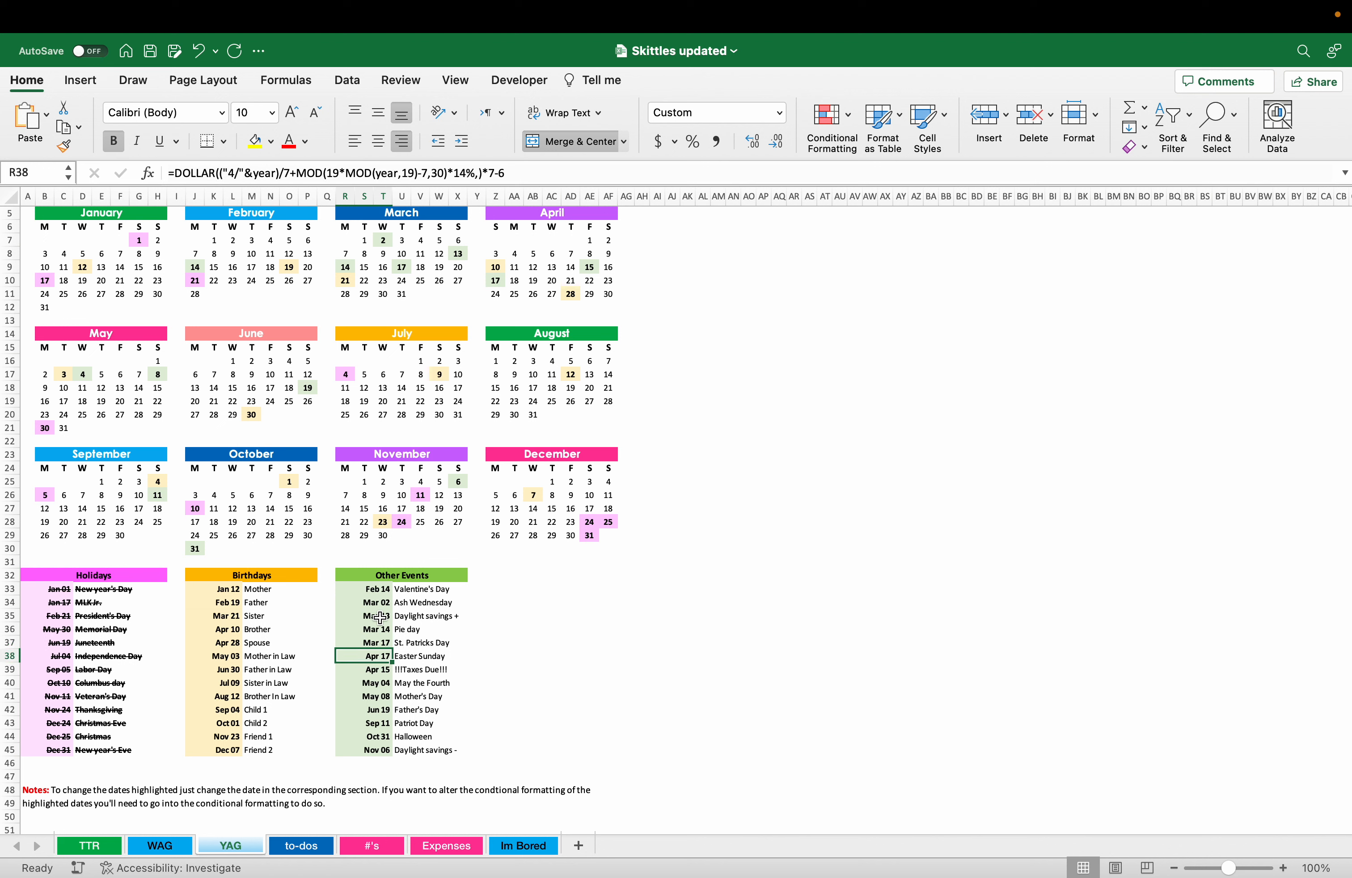
key(Down)
key(Down)
- View the to-dos sheet, and go through the income, fixed, variable, adjustable and saved categories on the #'s sheet
click(302, 846)
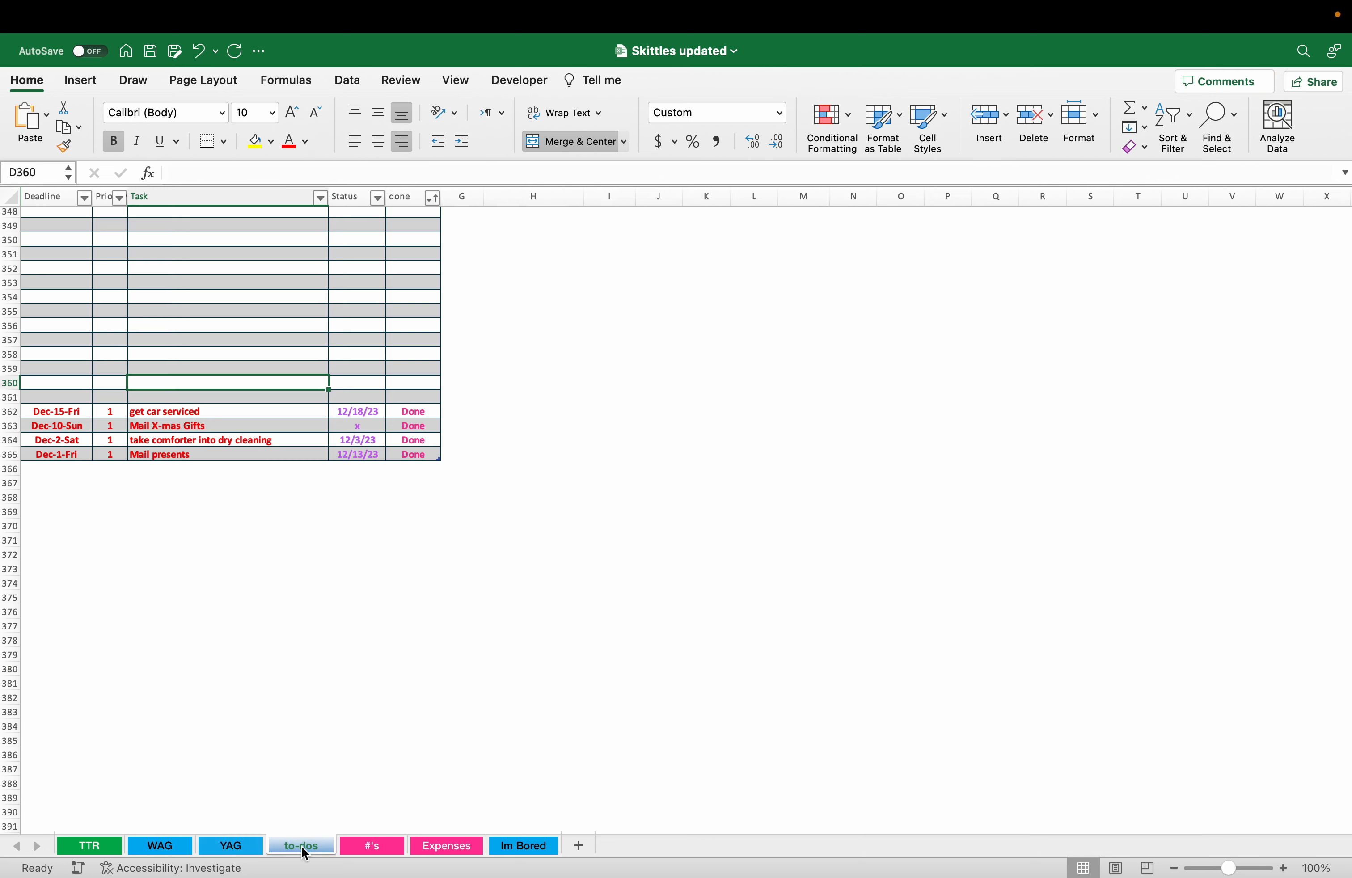
click(371, 848)
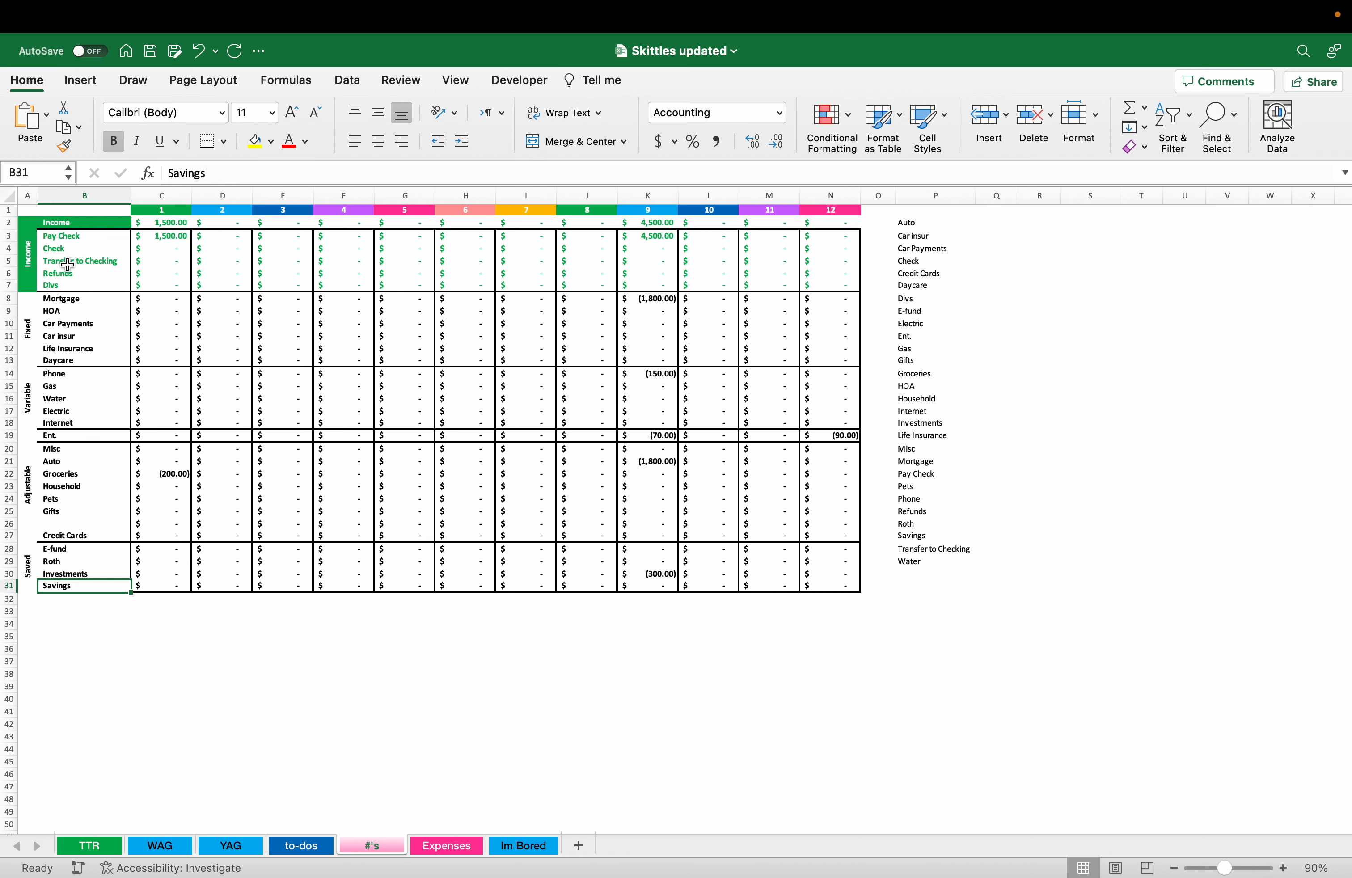
click(102, 274)
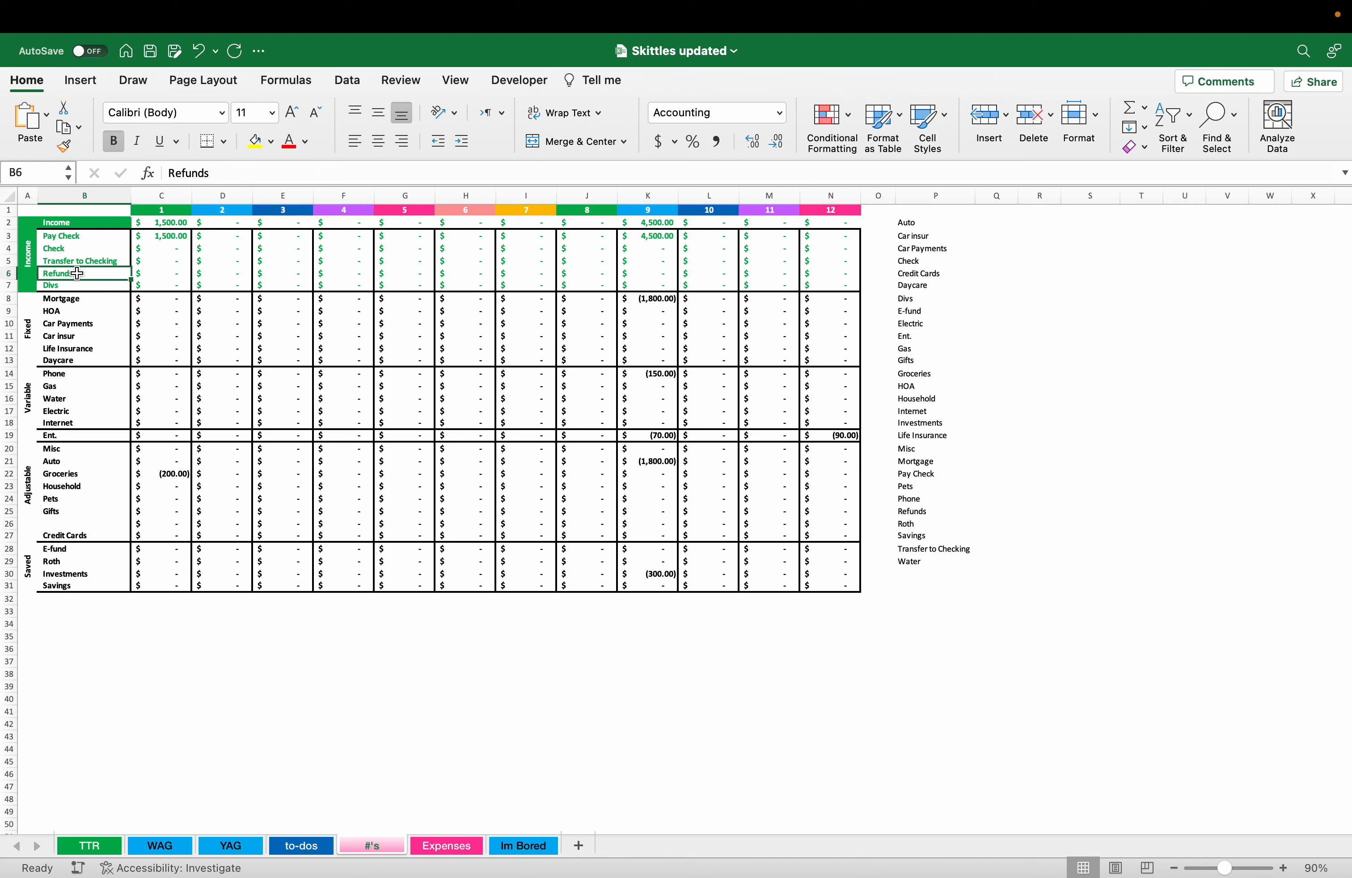
click(85, 286)
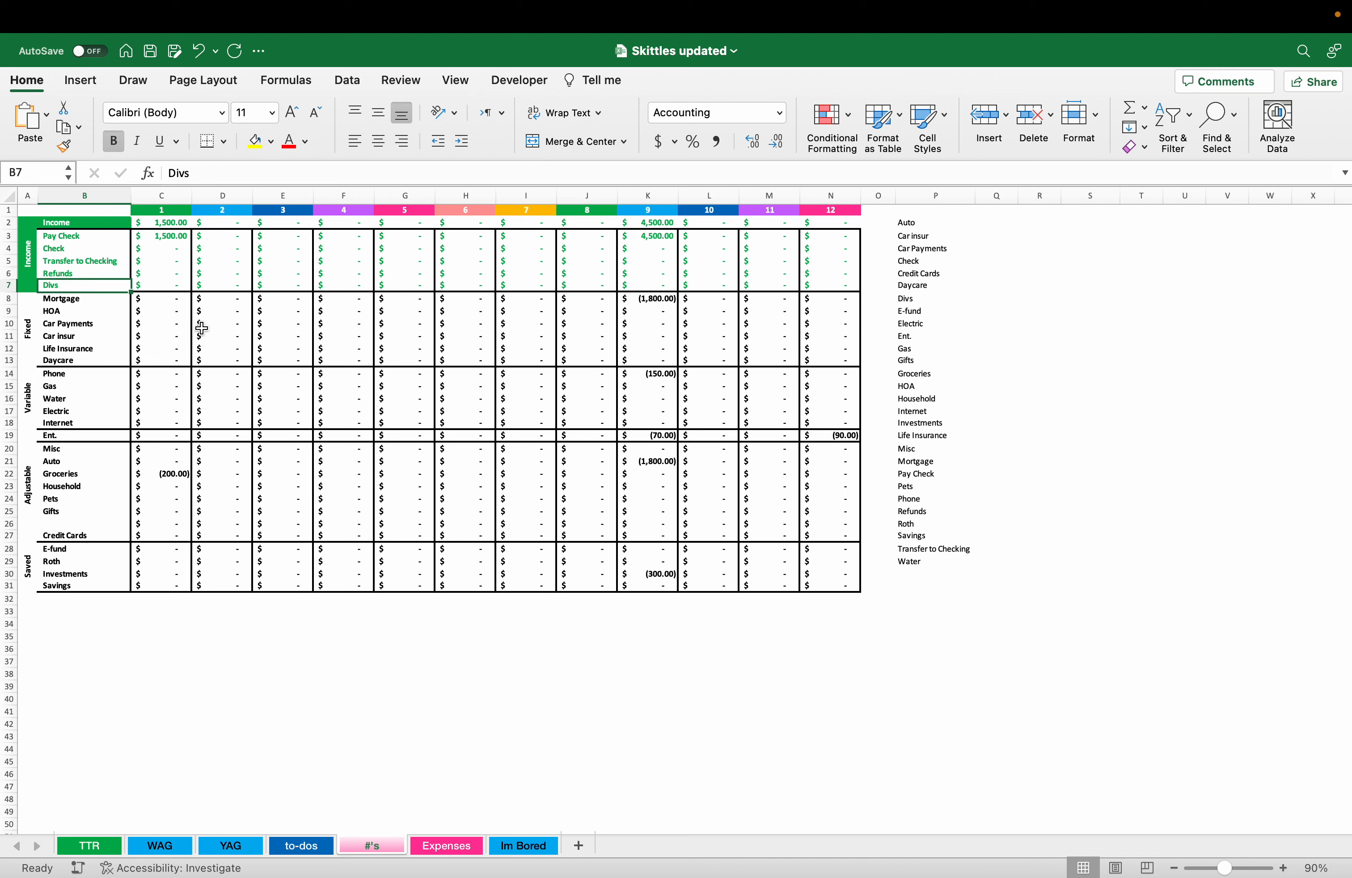
click(85, 300)
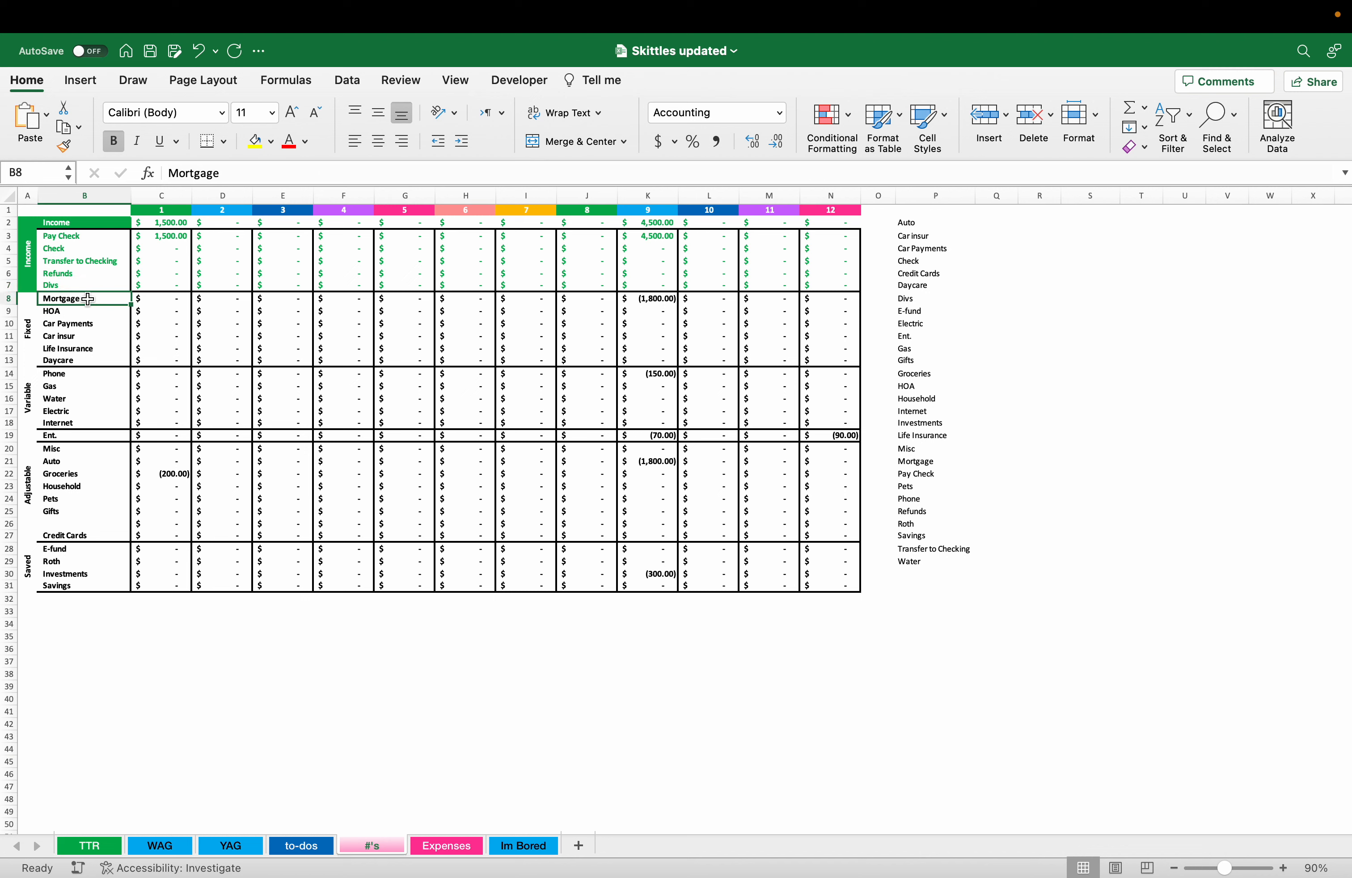
click(33, 384)
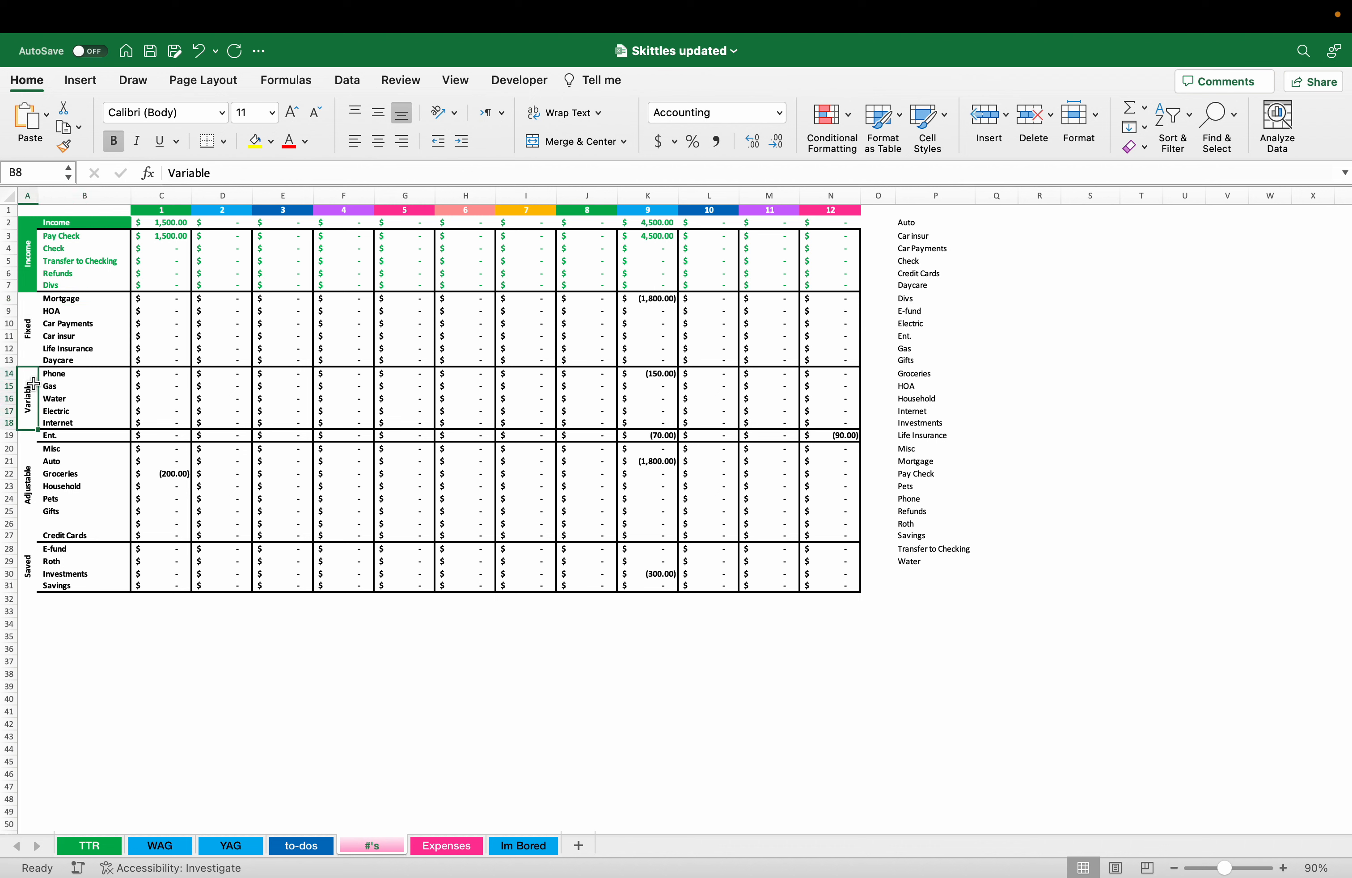
click(33, 456)
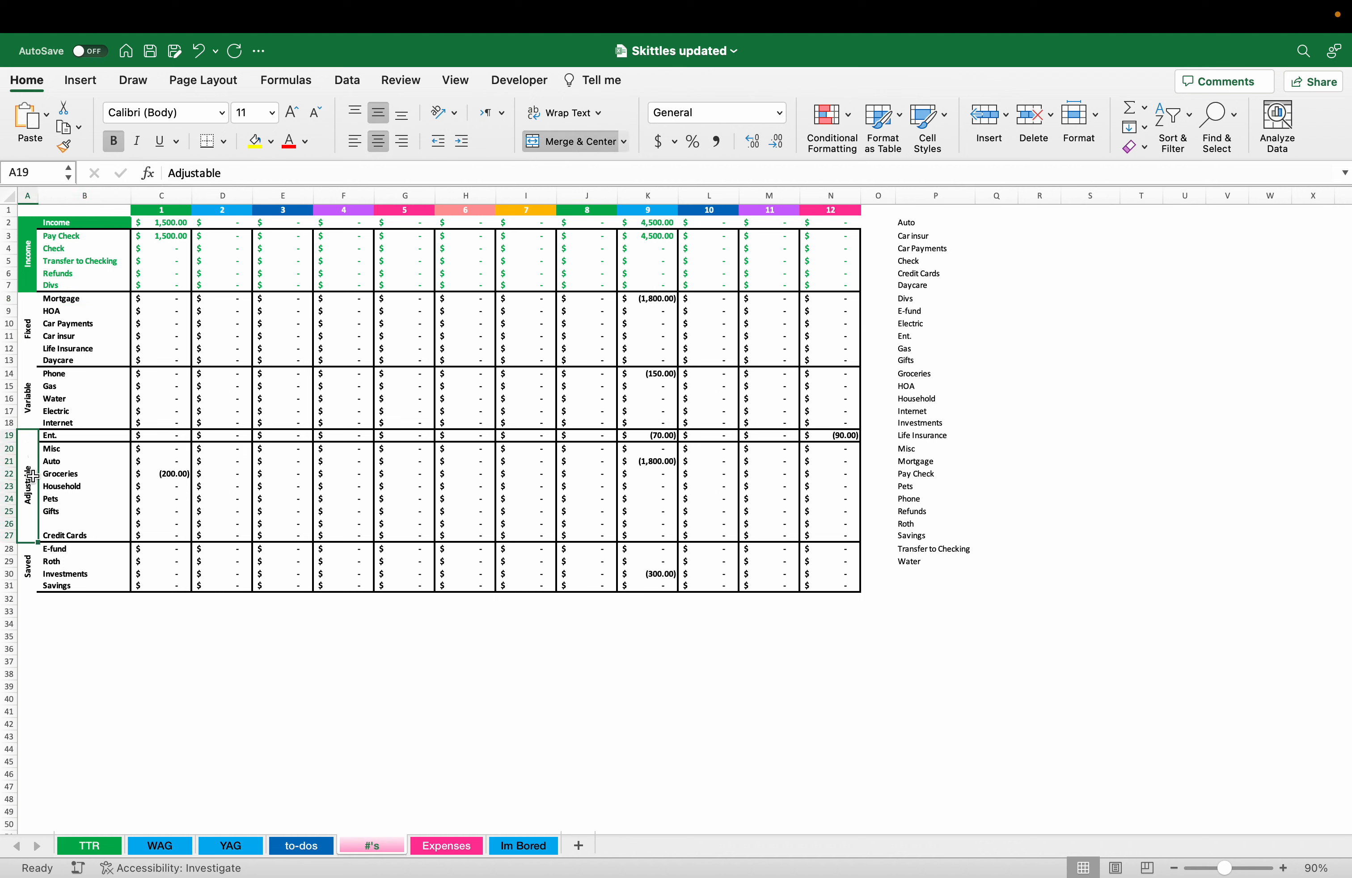
click(31, 556)
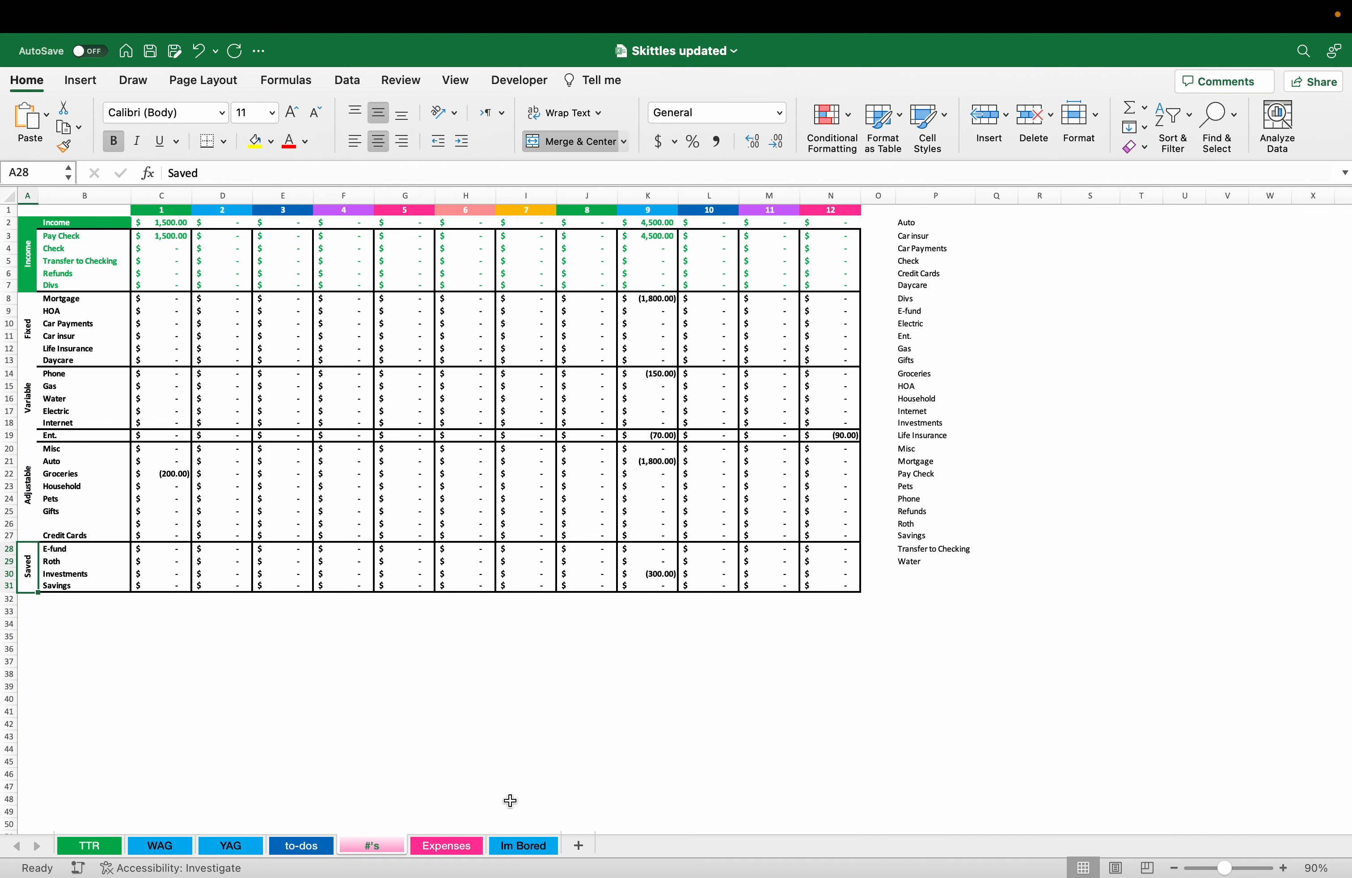
- Highlight dates B4:B12 and the Month cell on the Expenses sheet, and check the month 1 Groceries formula on the #'s sheet
click(447, 845)
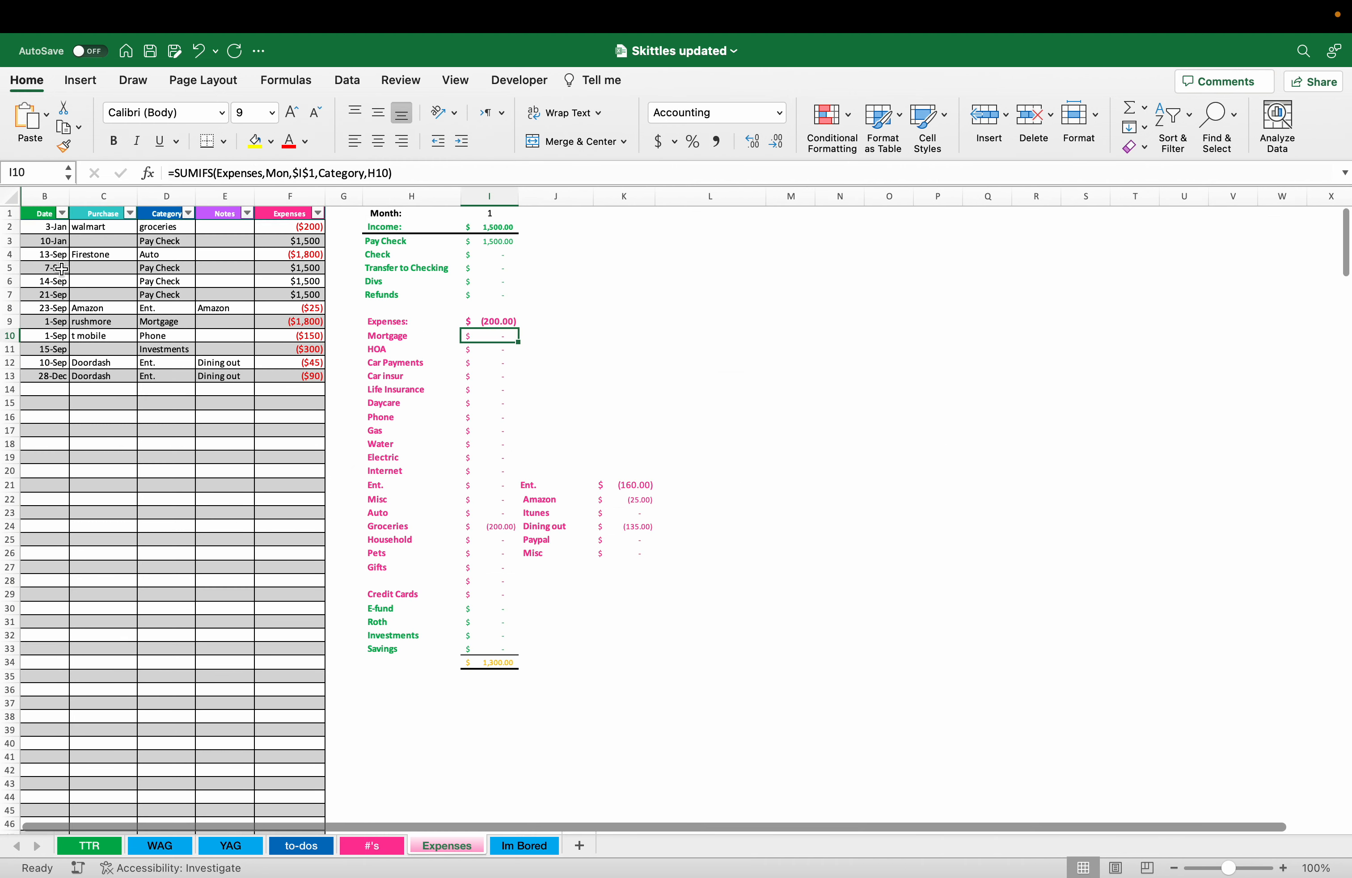
drag(57, 254, 59, 358)
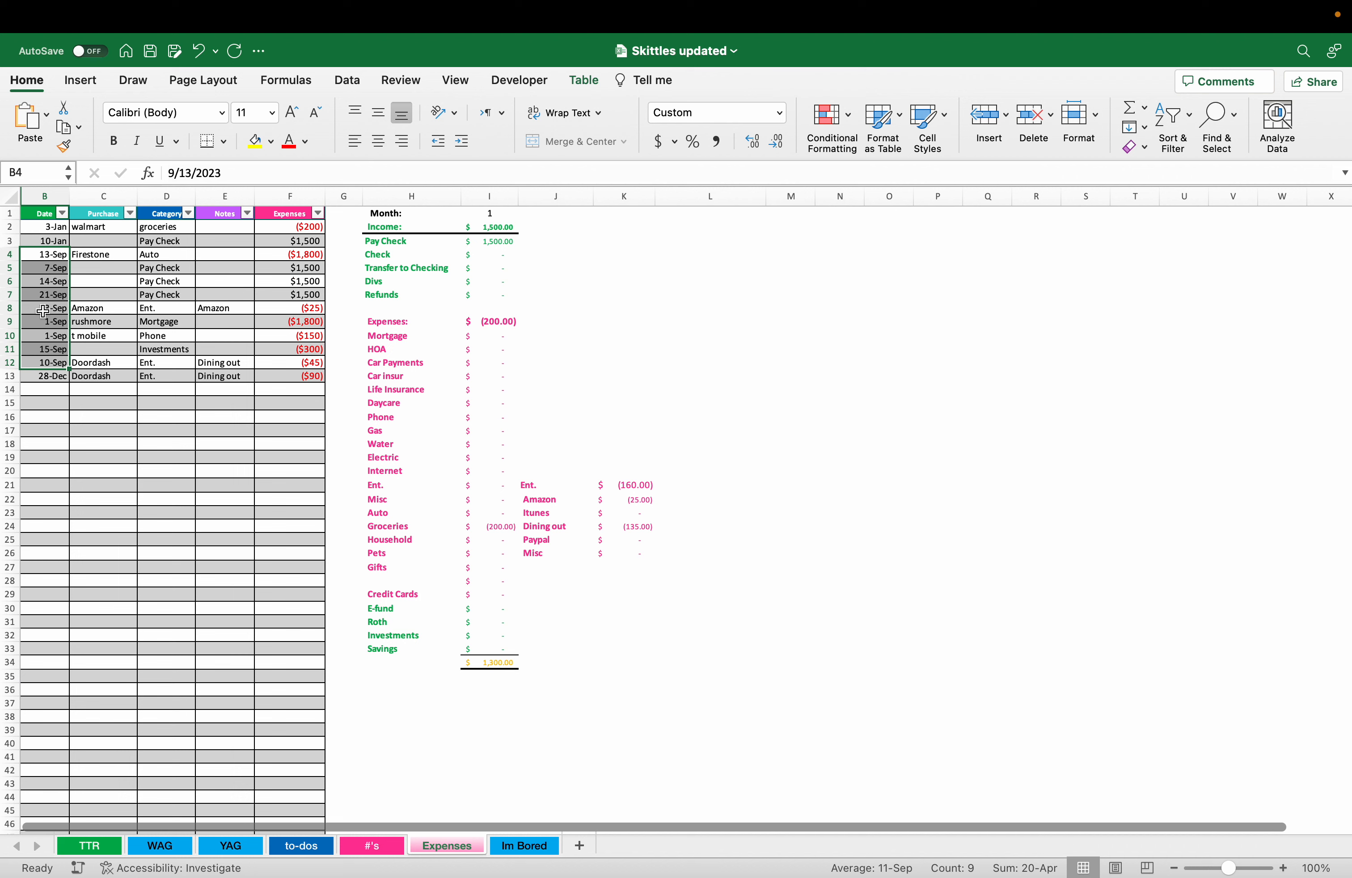
click(490, 215)
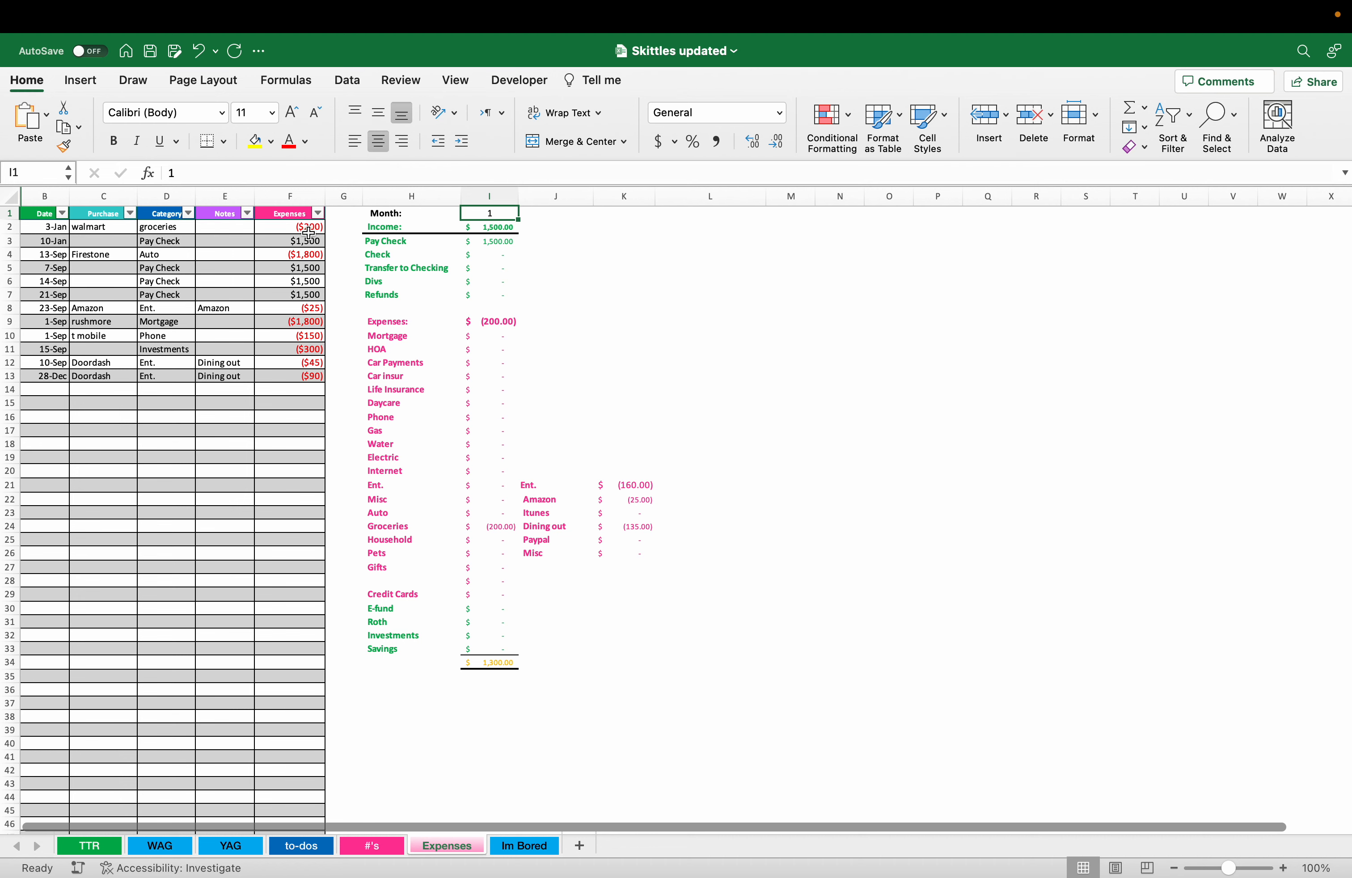
click(371, 845)
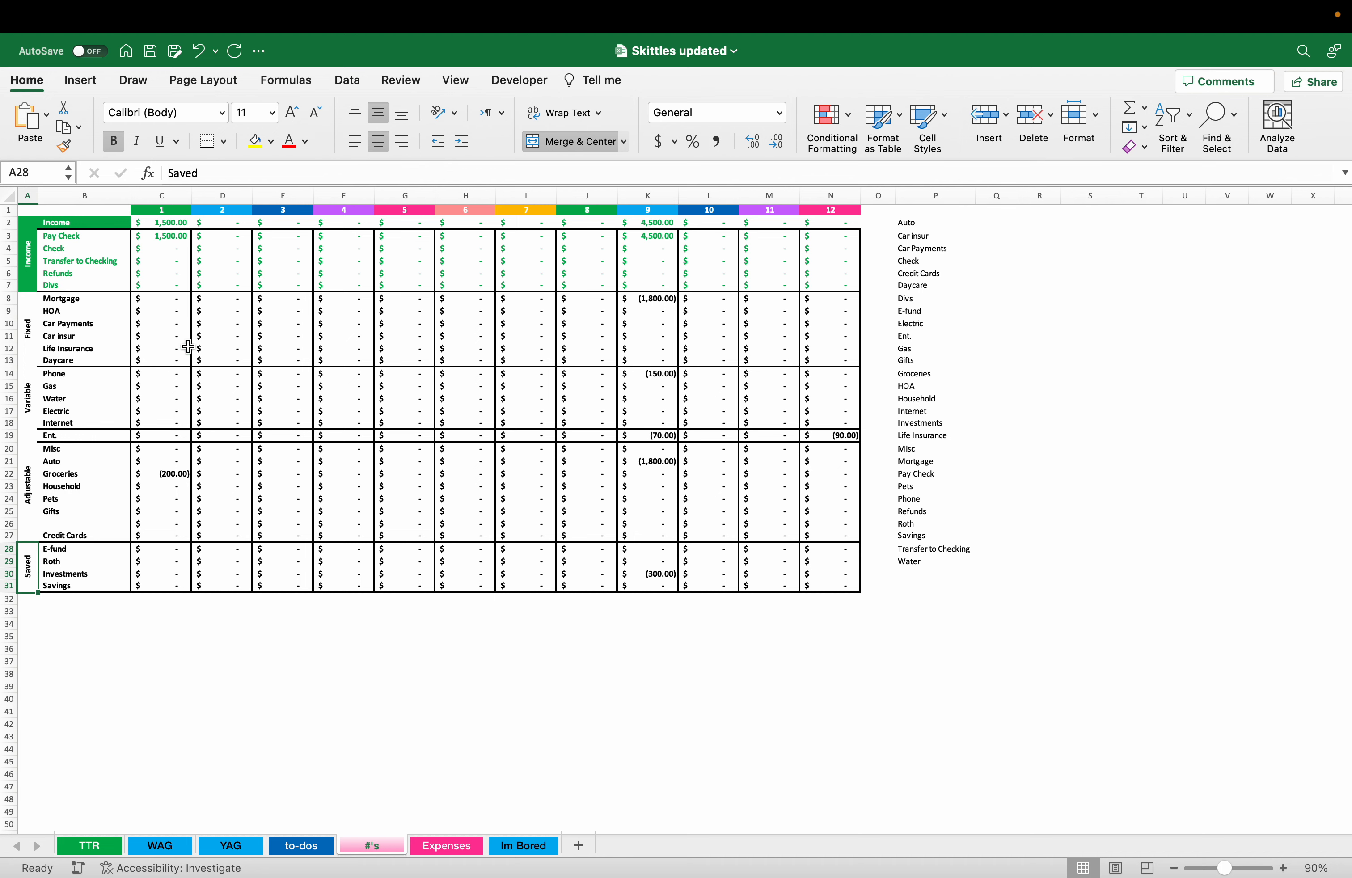
click(171, 477)
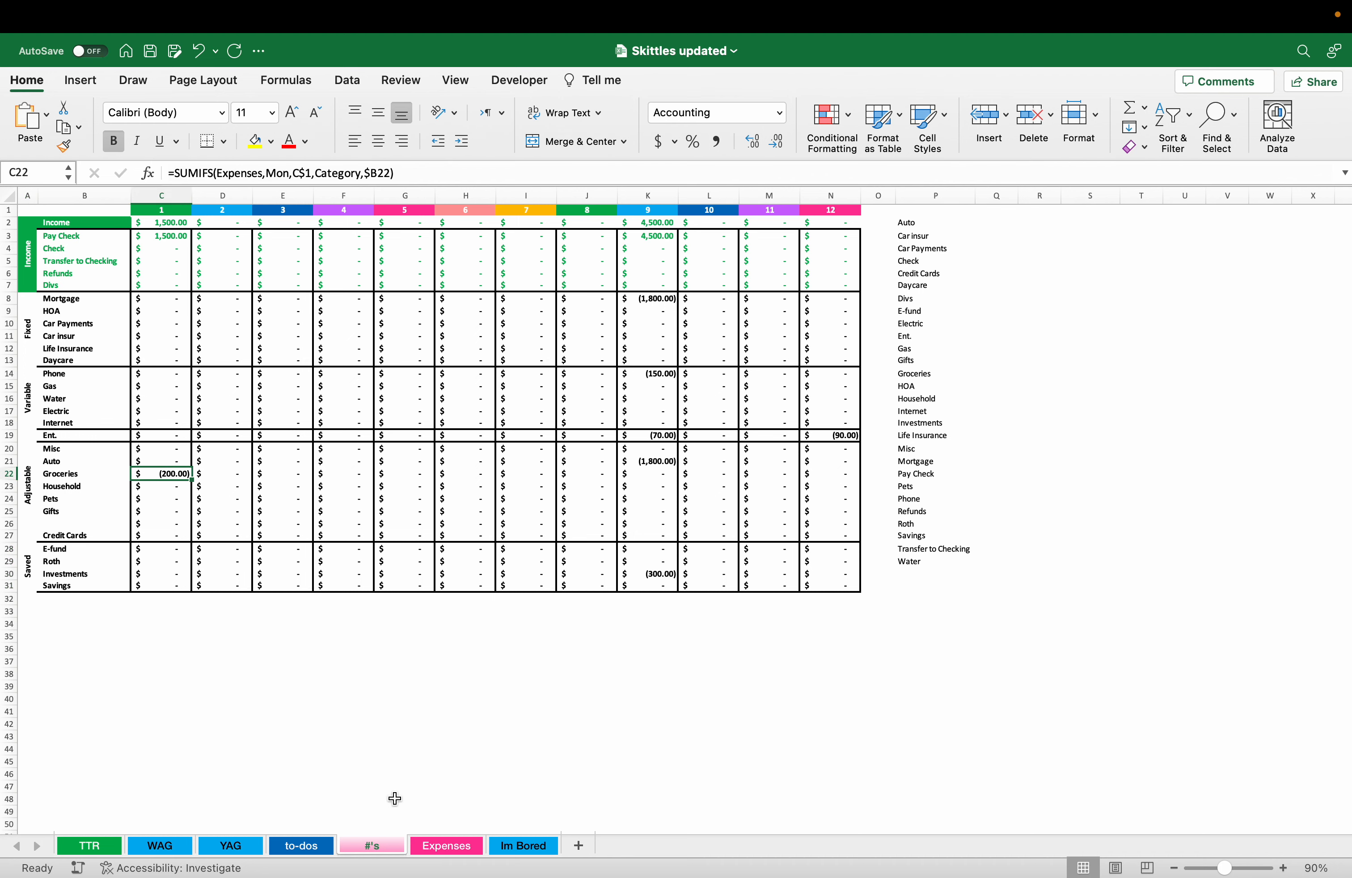
- Set the Month cell on the Expenses sheet to 9
click(446, 845)
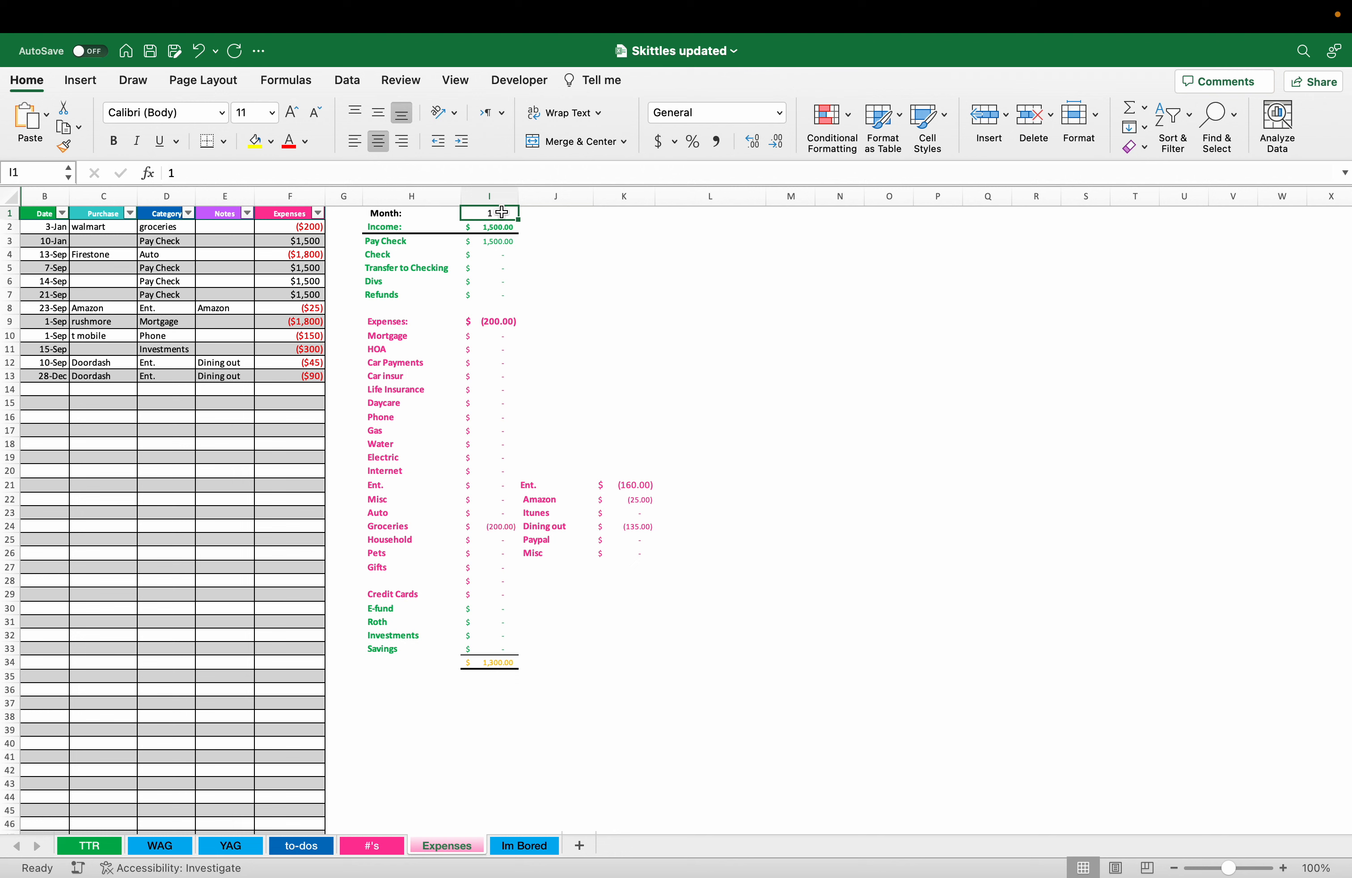
text(9)
key(Return)
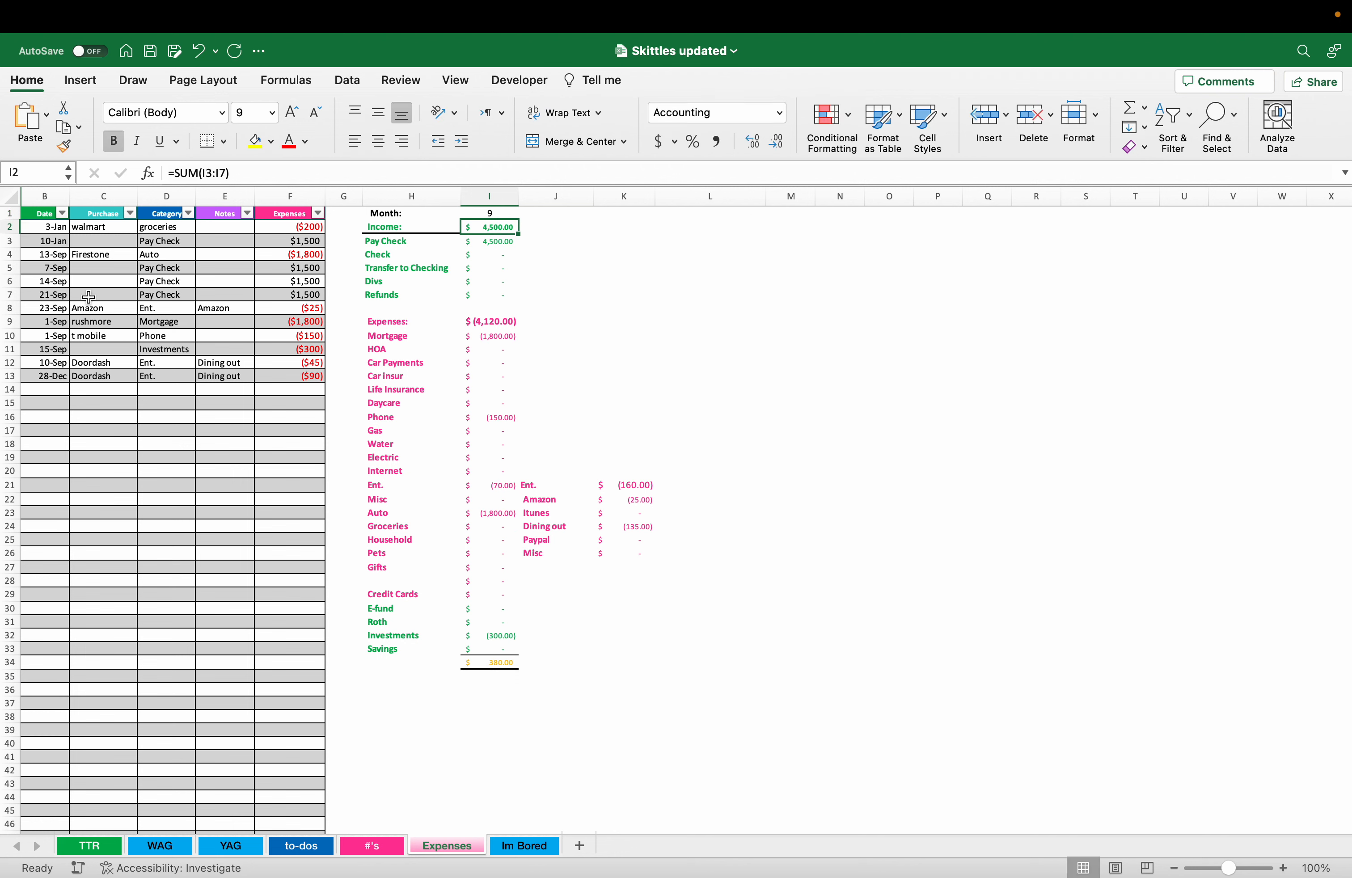
- Enter the formula =MONTH(TODAY()) in the Month cell I1 of the Expenses sheet
click(503, 212)
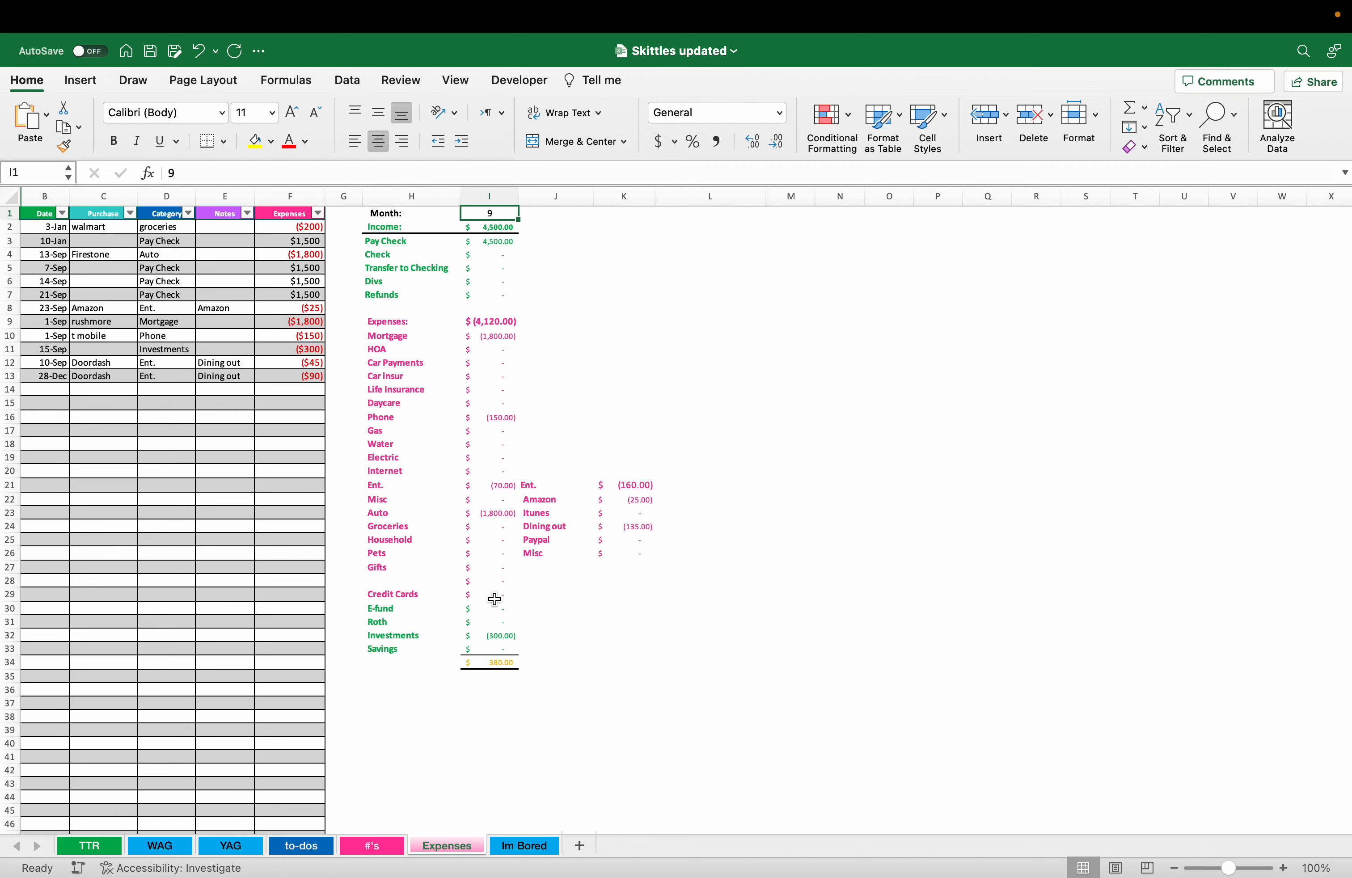
click(384, 845)
click(442, 846)
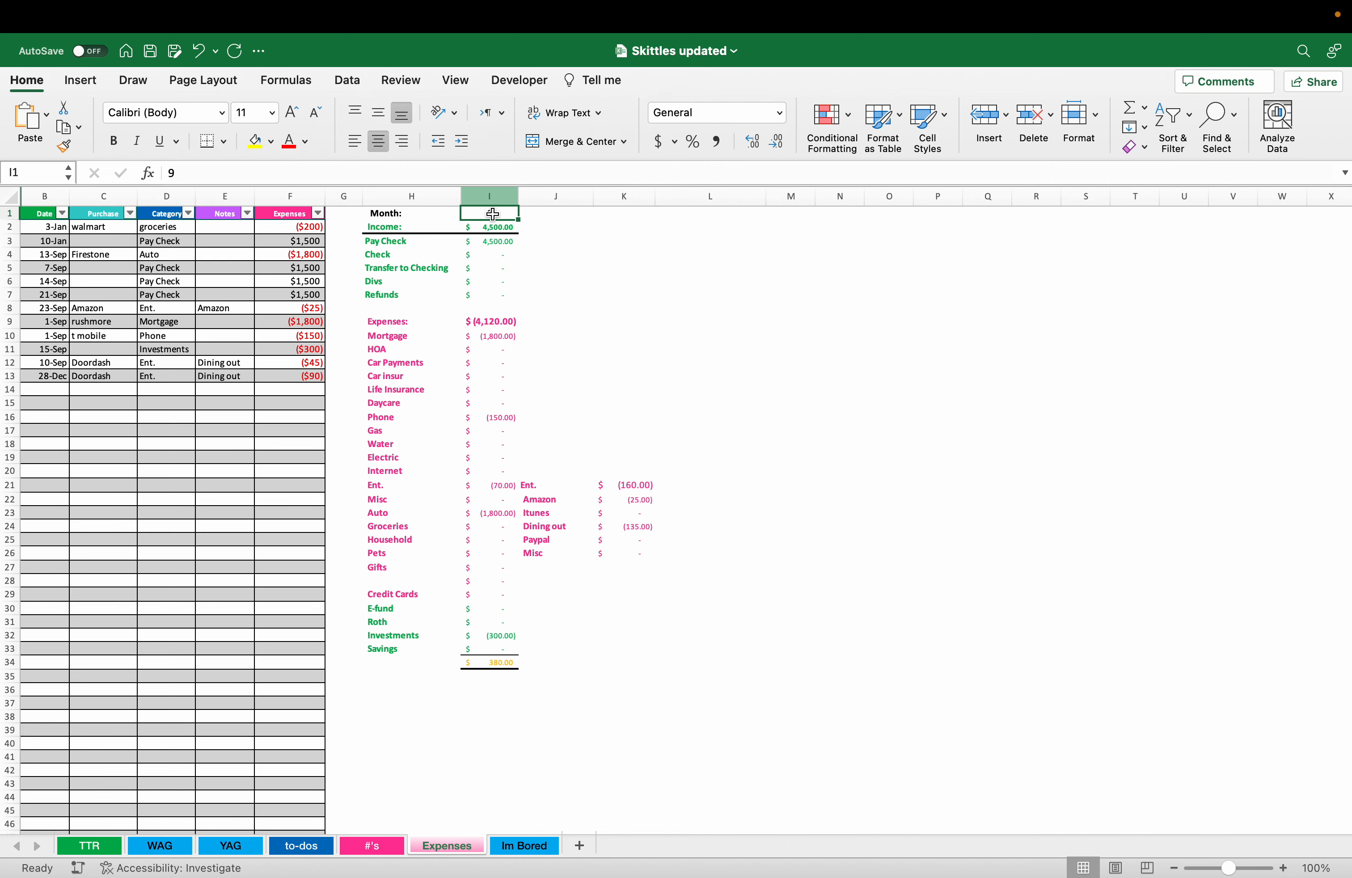
text(=month)
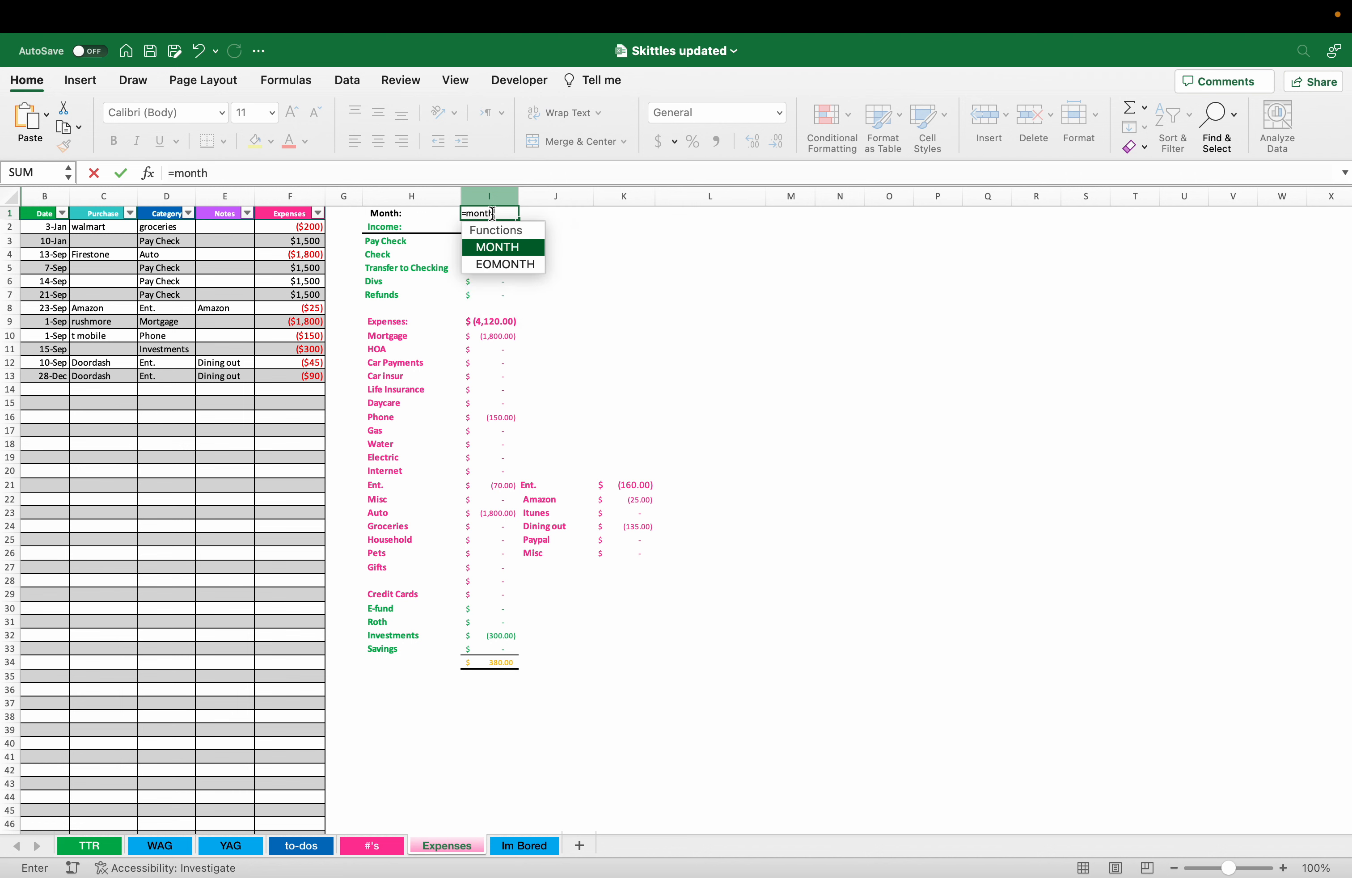
text((da)
key(BackSpace)
key(BackSpace)
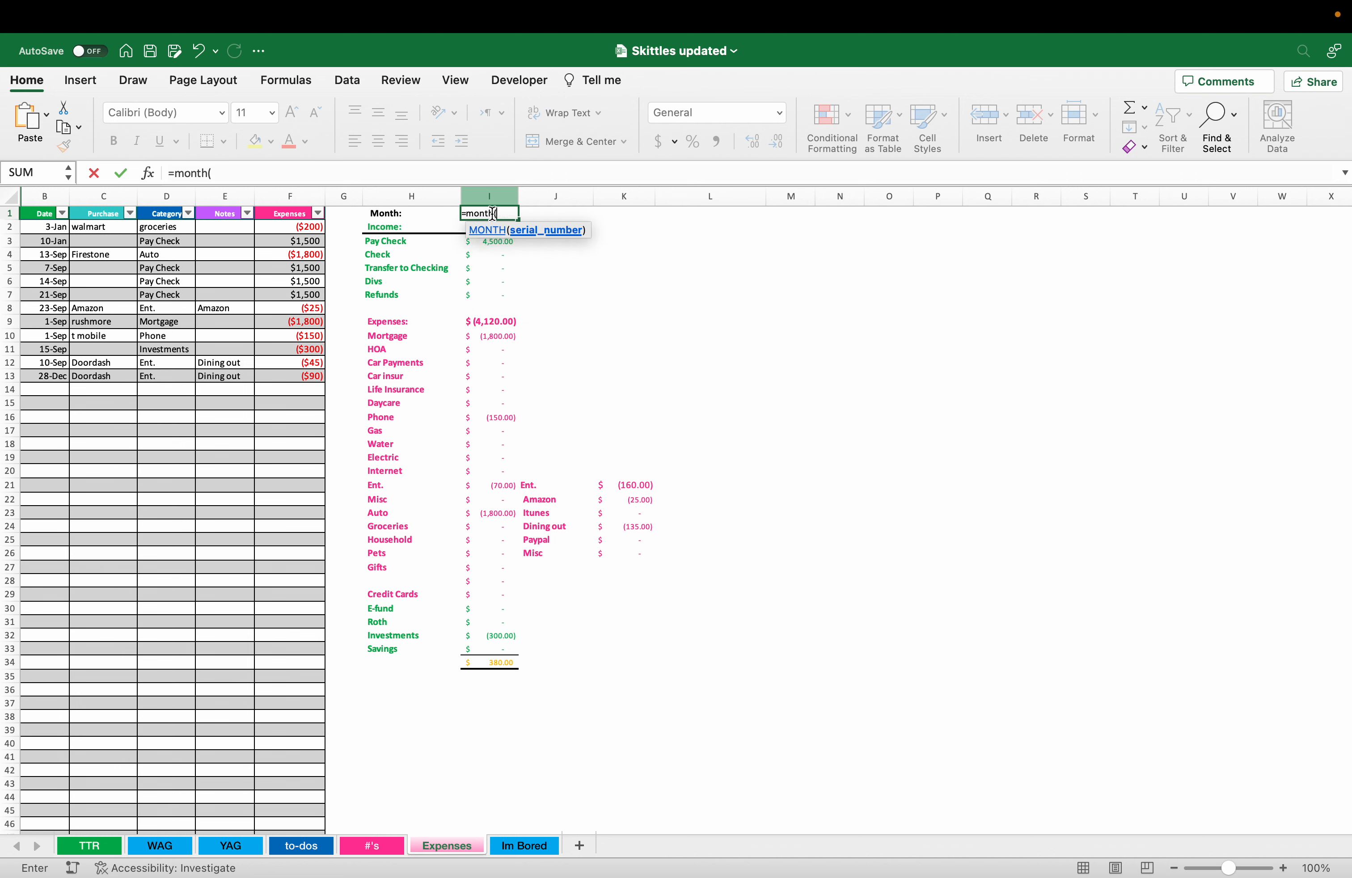
text(today)
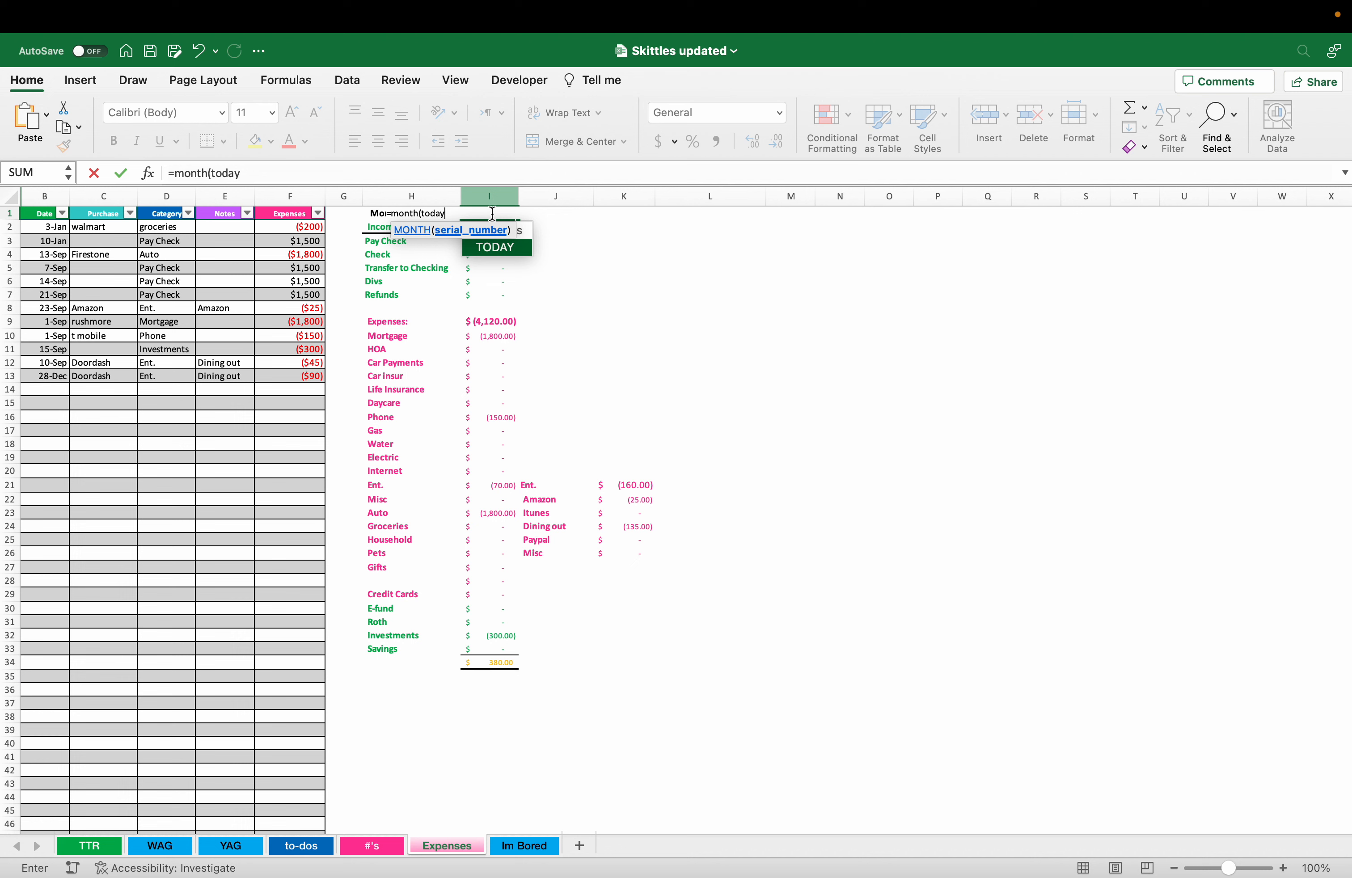
text(()))
key(Return)
click(492, 213)
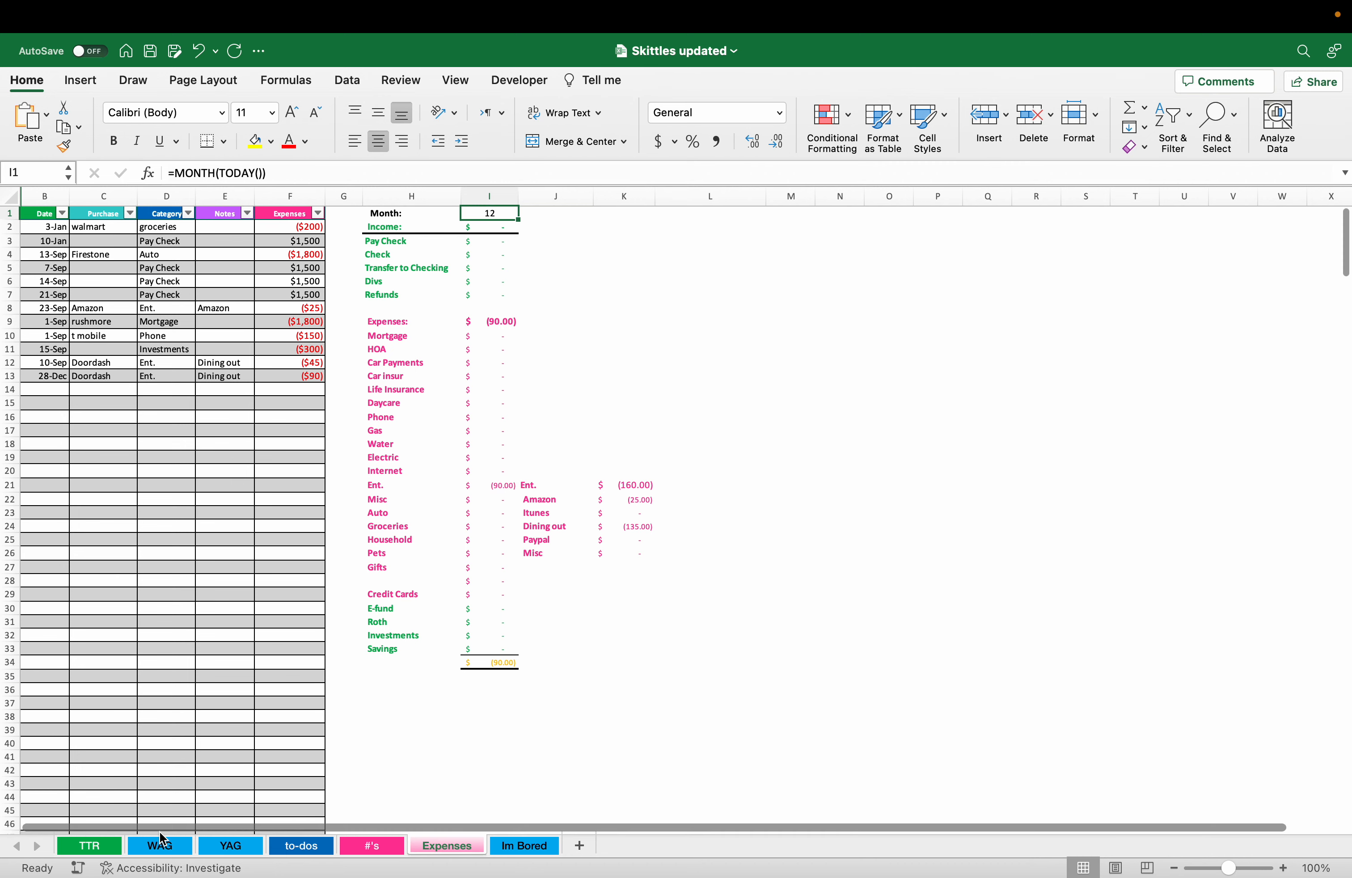
- Review the WAG weekly planner from the workout tracker and daily sections through chores, to-dos and notes to the doodle and I'm Bored boxes
click(161, 847)
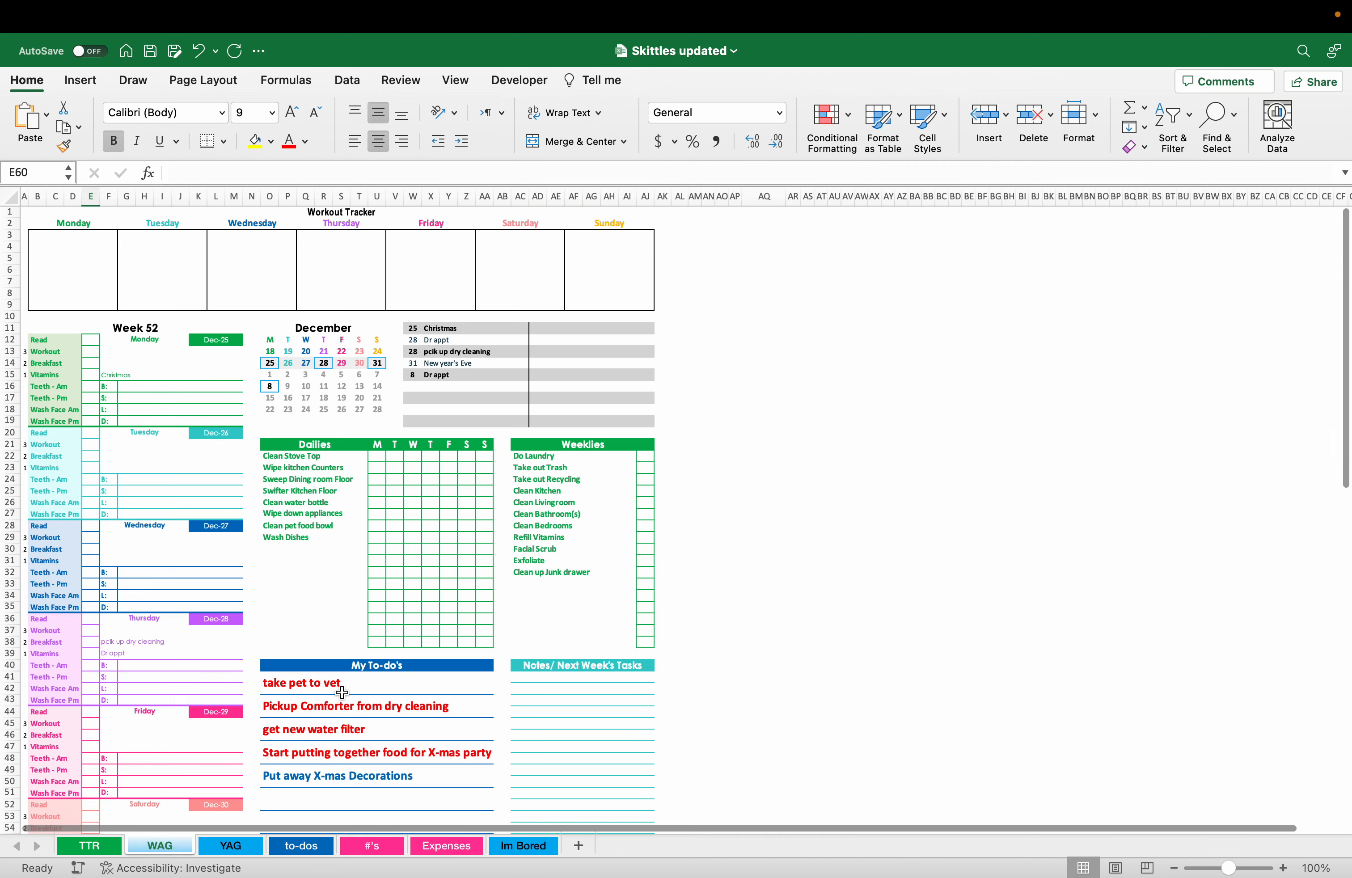
scroll(505, 577, down, 10)
scroll(504, 577, up, 10)
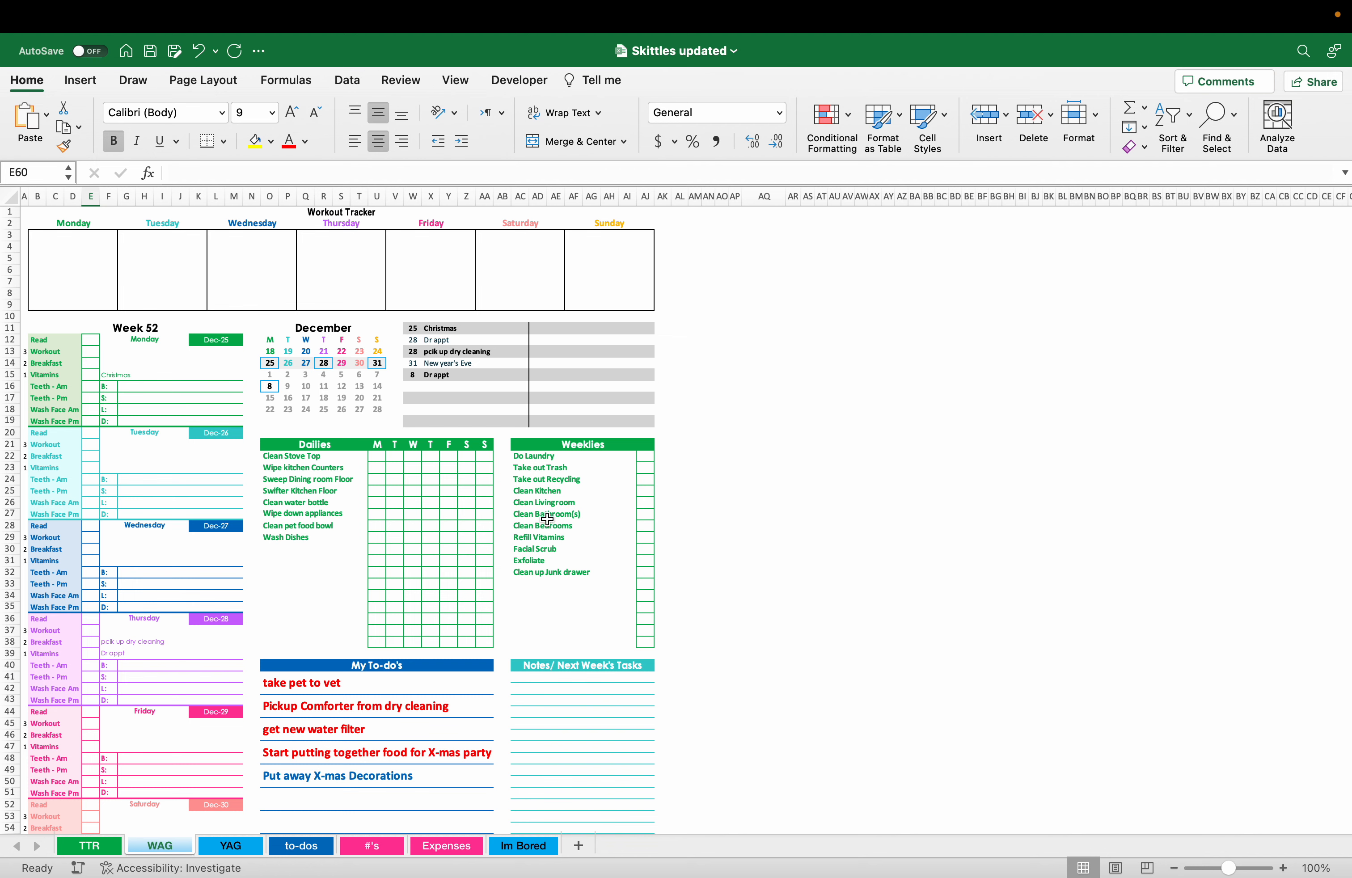
scroll(546, 519, down, 4)
scroll(547, 519, down, 7)
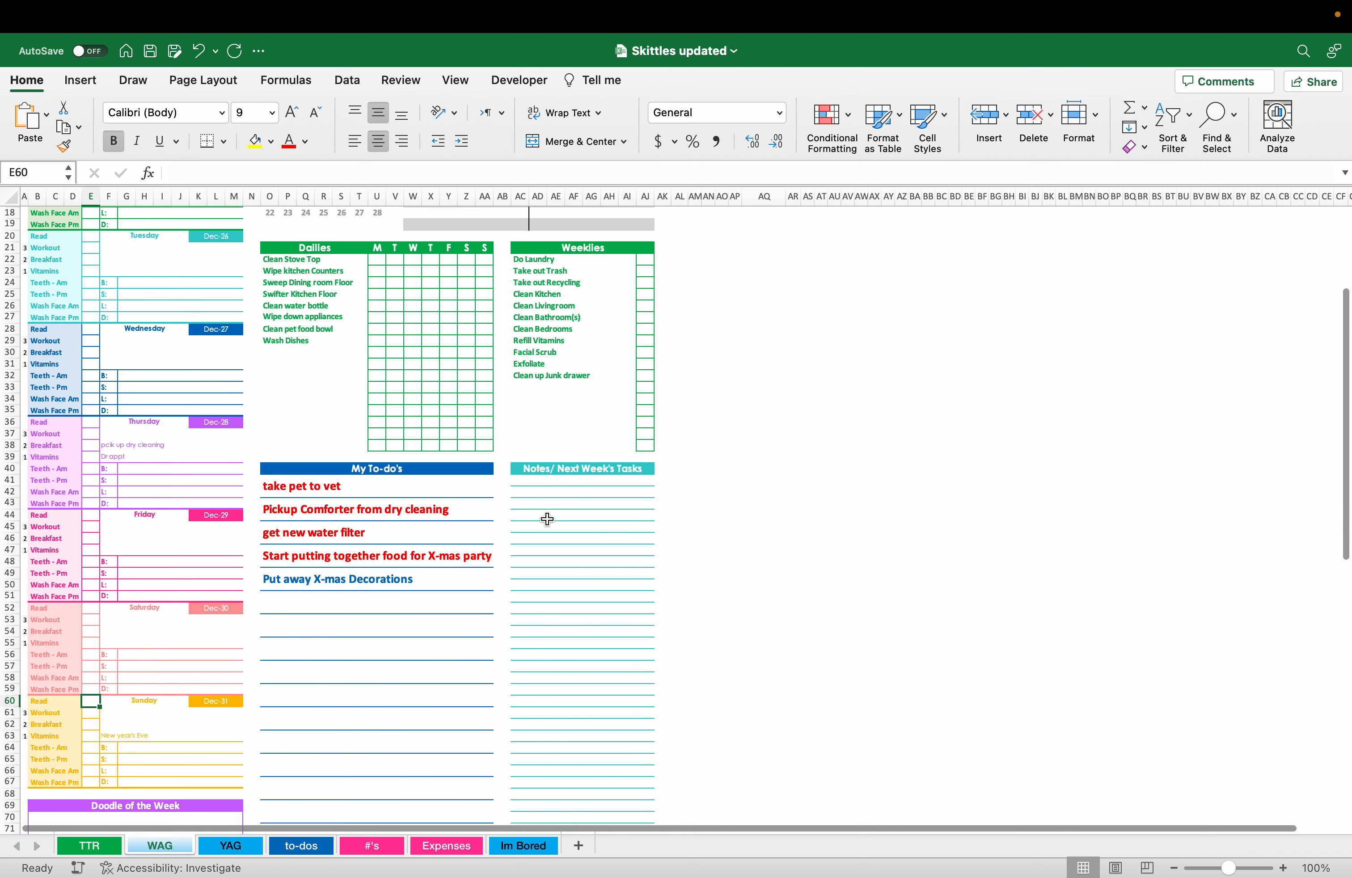
scroll(548, 519, up, 1)
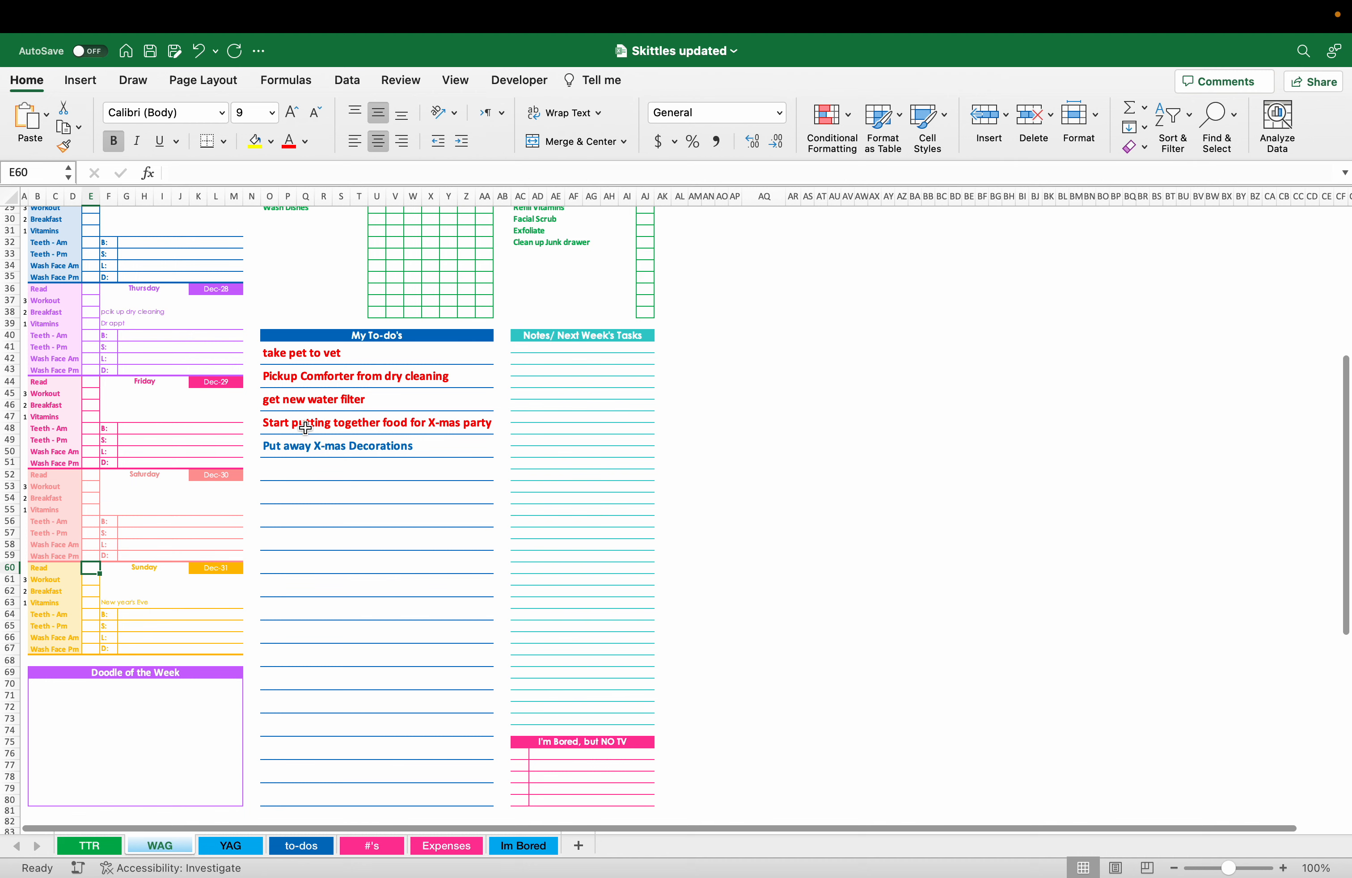
scroll(356, 455, up, 9)
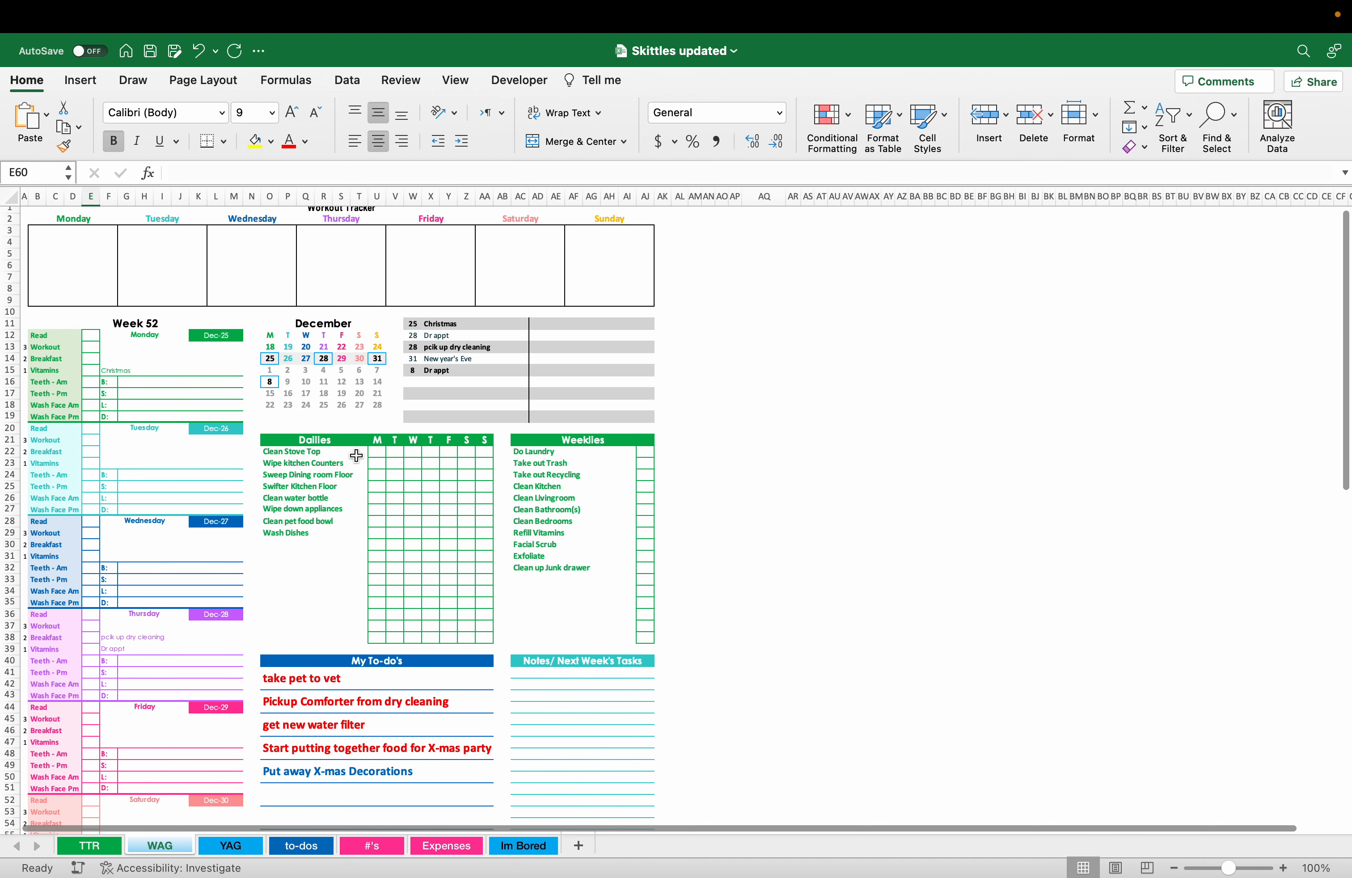
scroll(356, 455, up, 1)
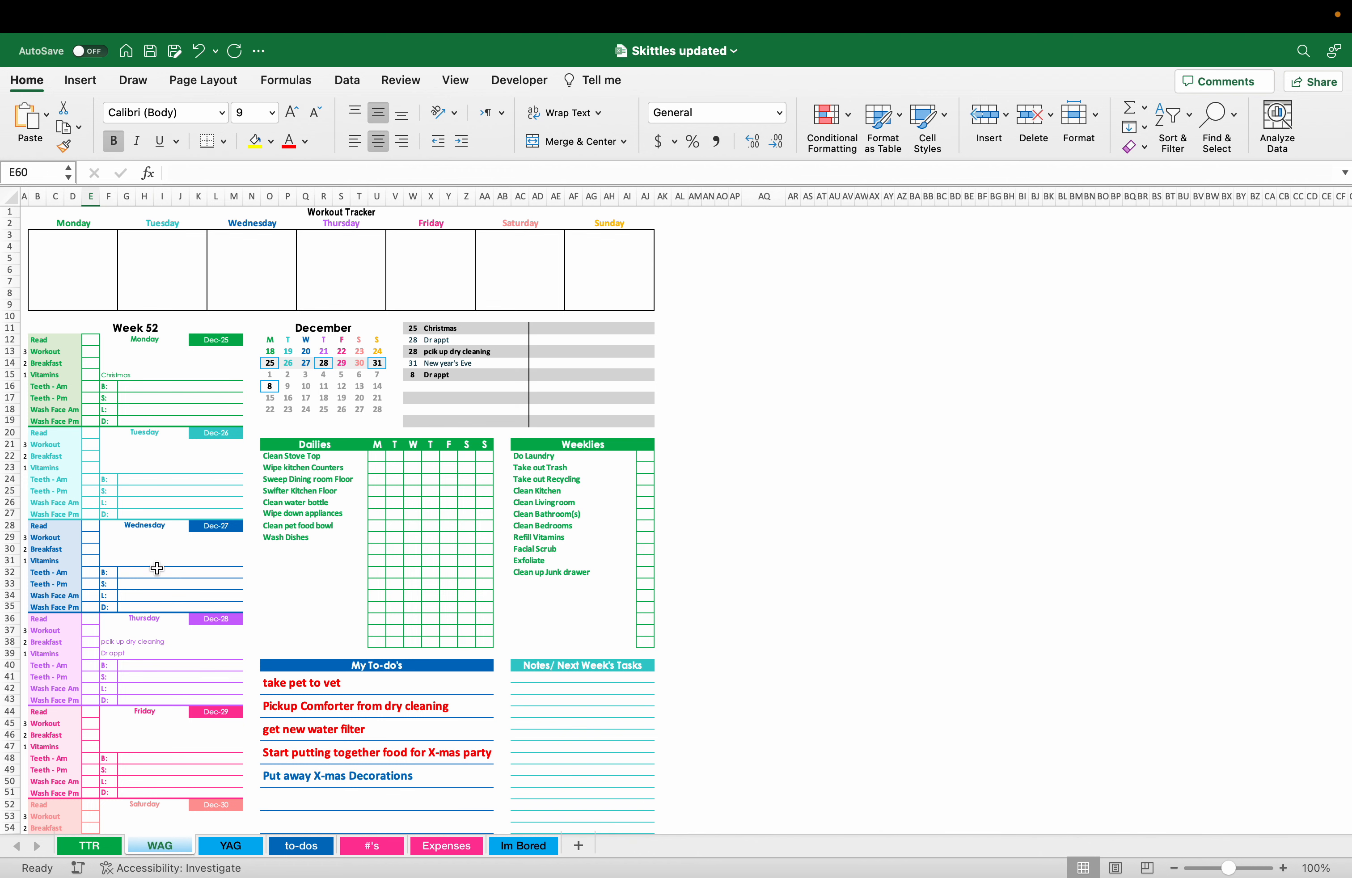
scroll(157, 567, down, 1)
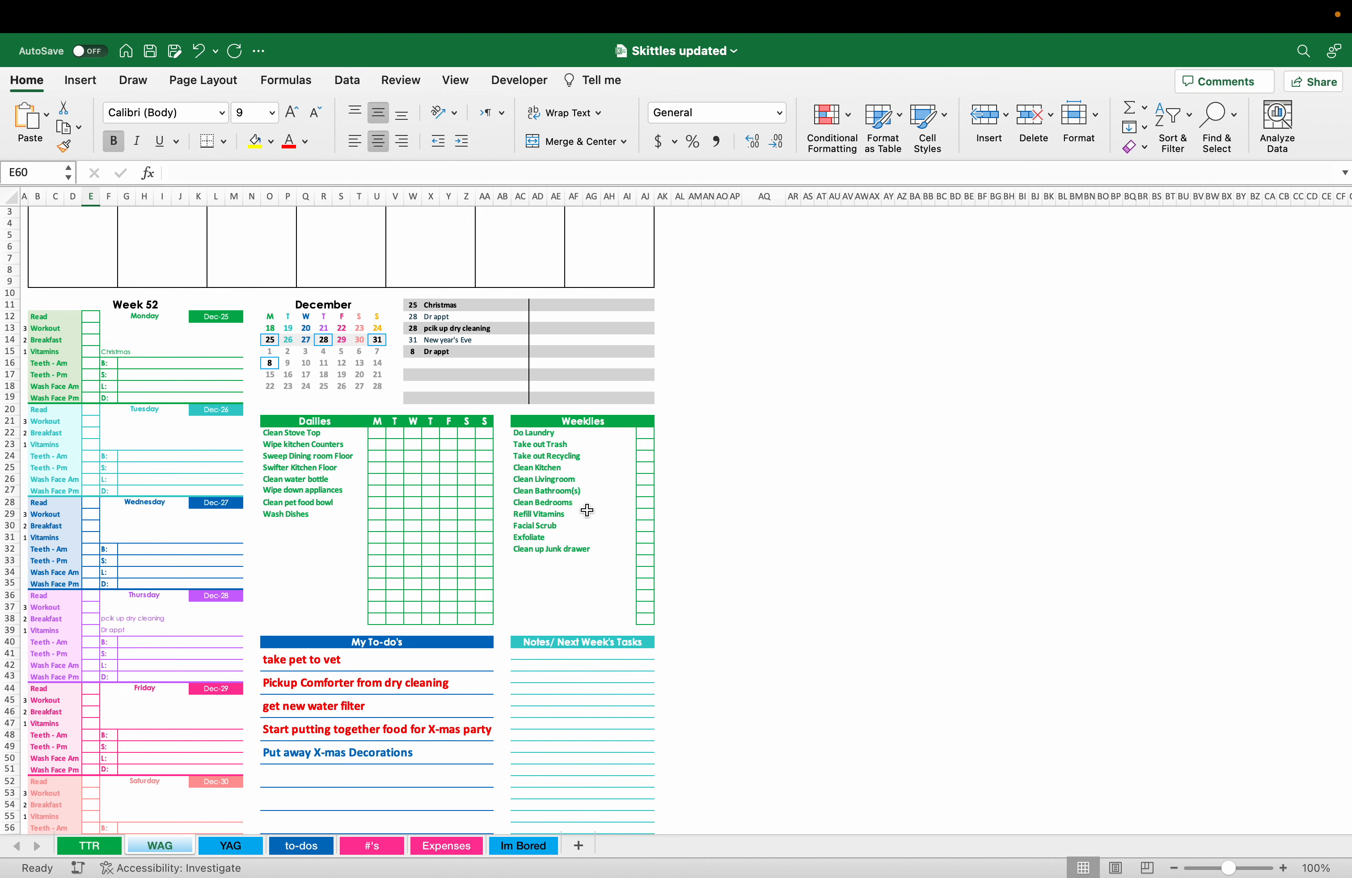
scroll(587, 510, down, 8)
scroll(587, 510, down, 2)
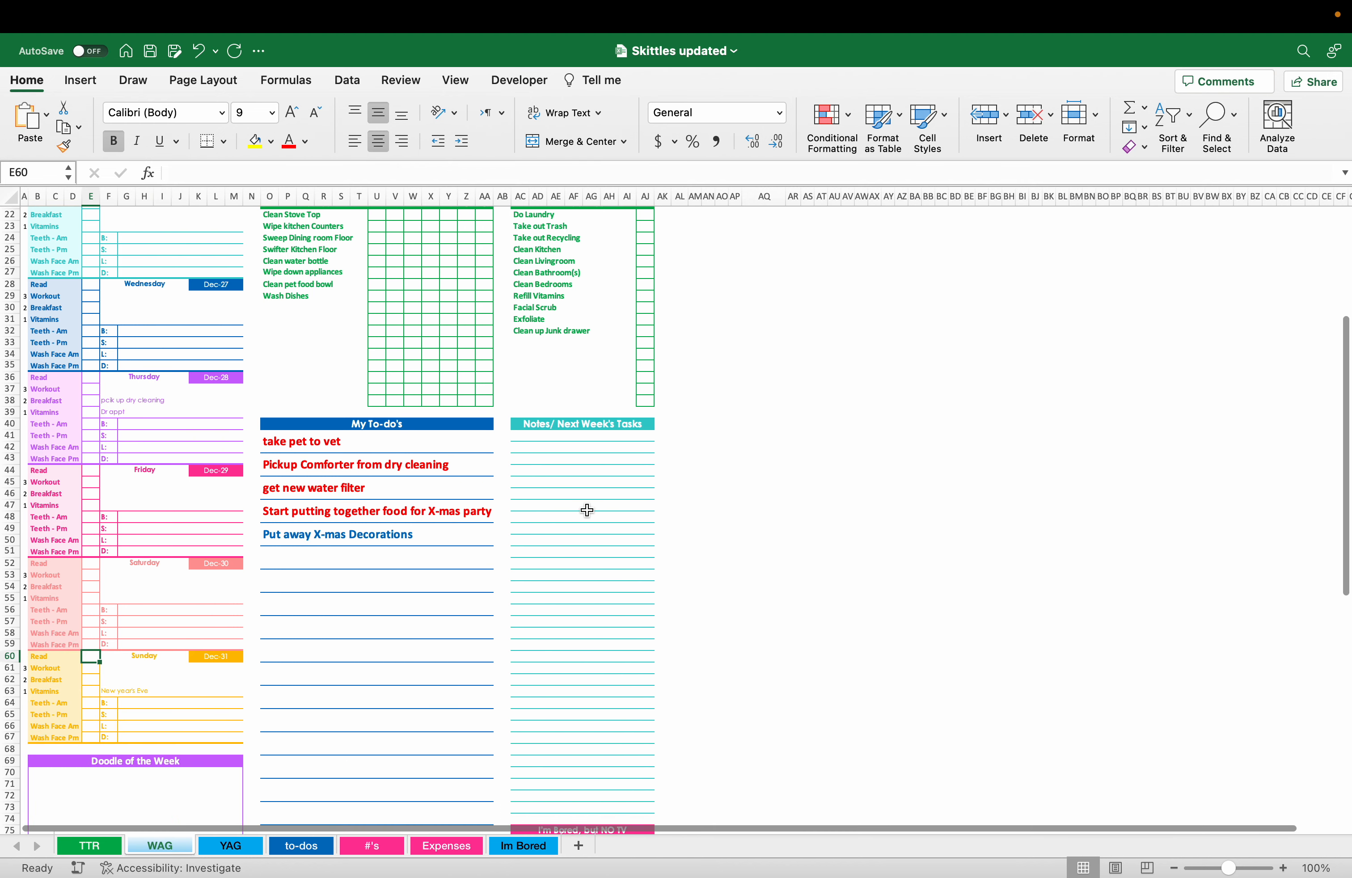
scroll(587, 510, down, 5)
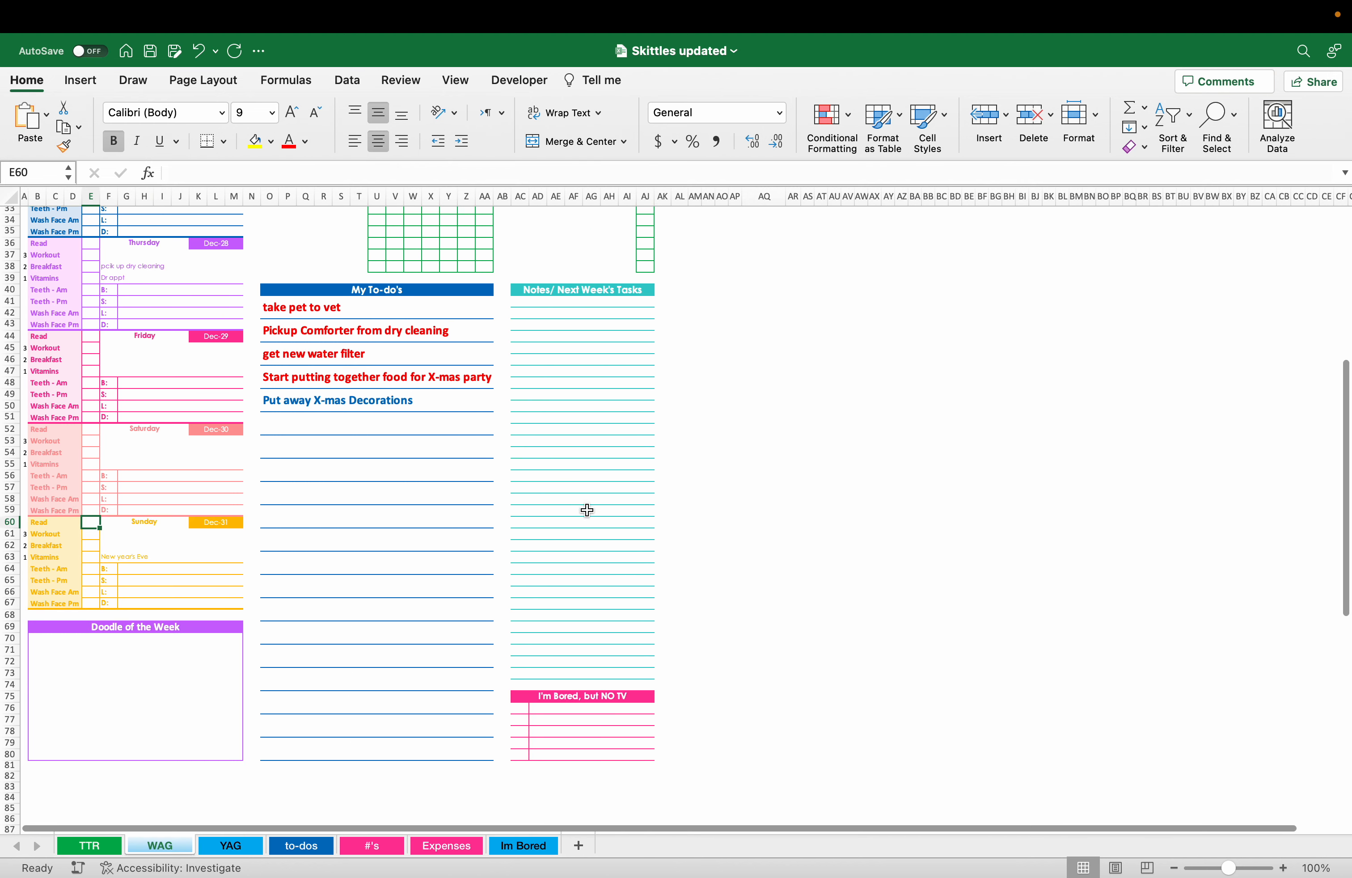
scroll(587, 510, up, 9)
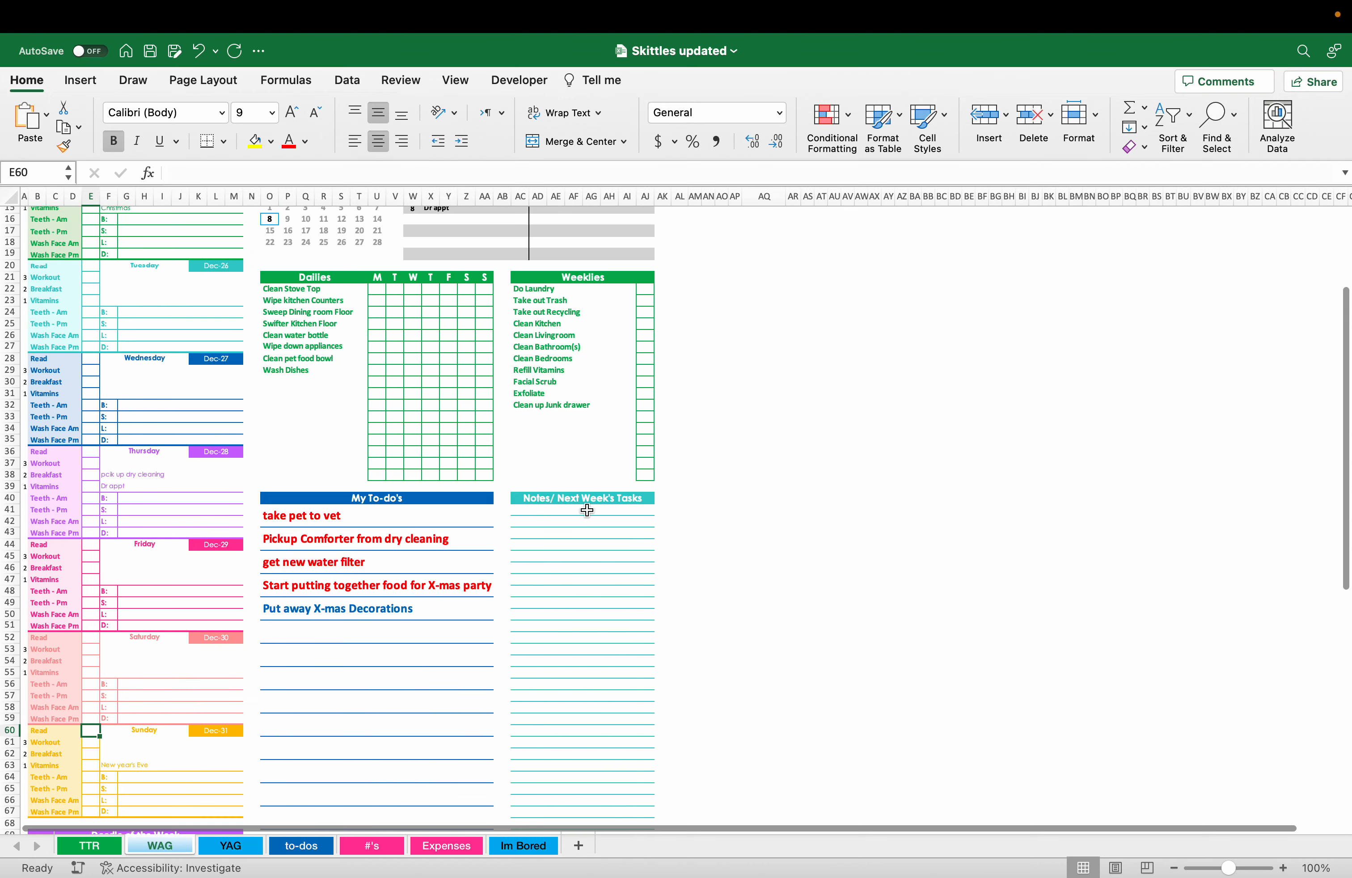
scroll(587, 510, up, 7)
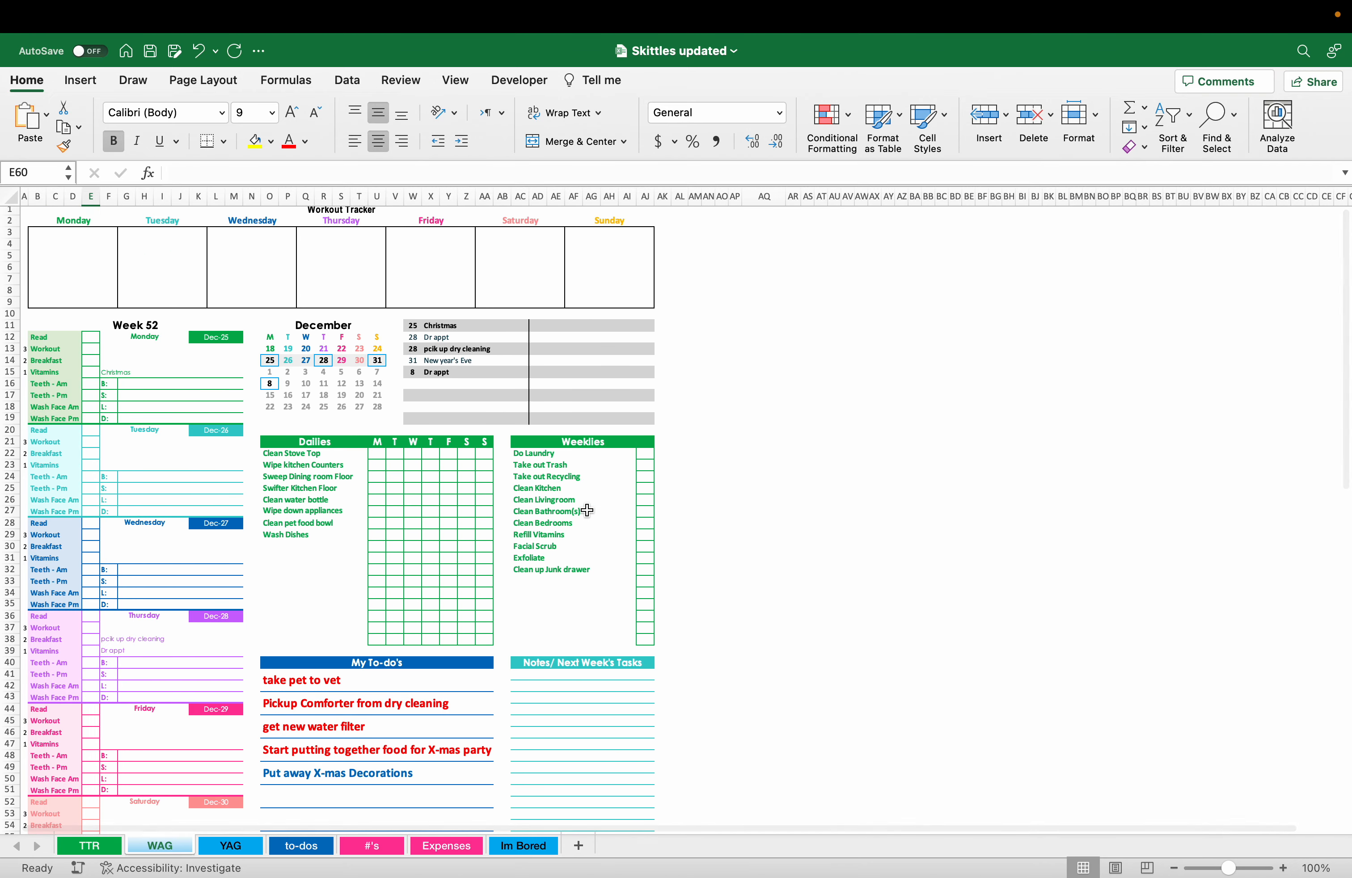
scroll(587, 510, up, 2)
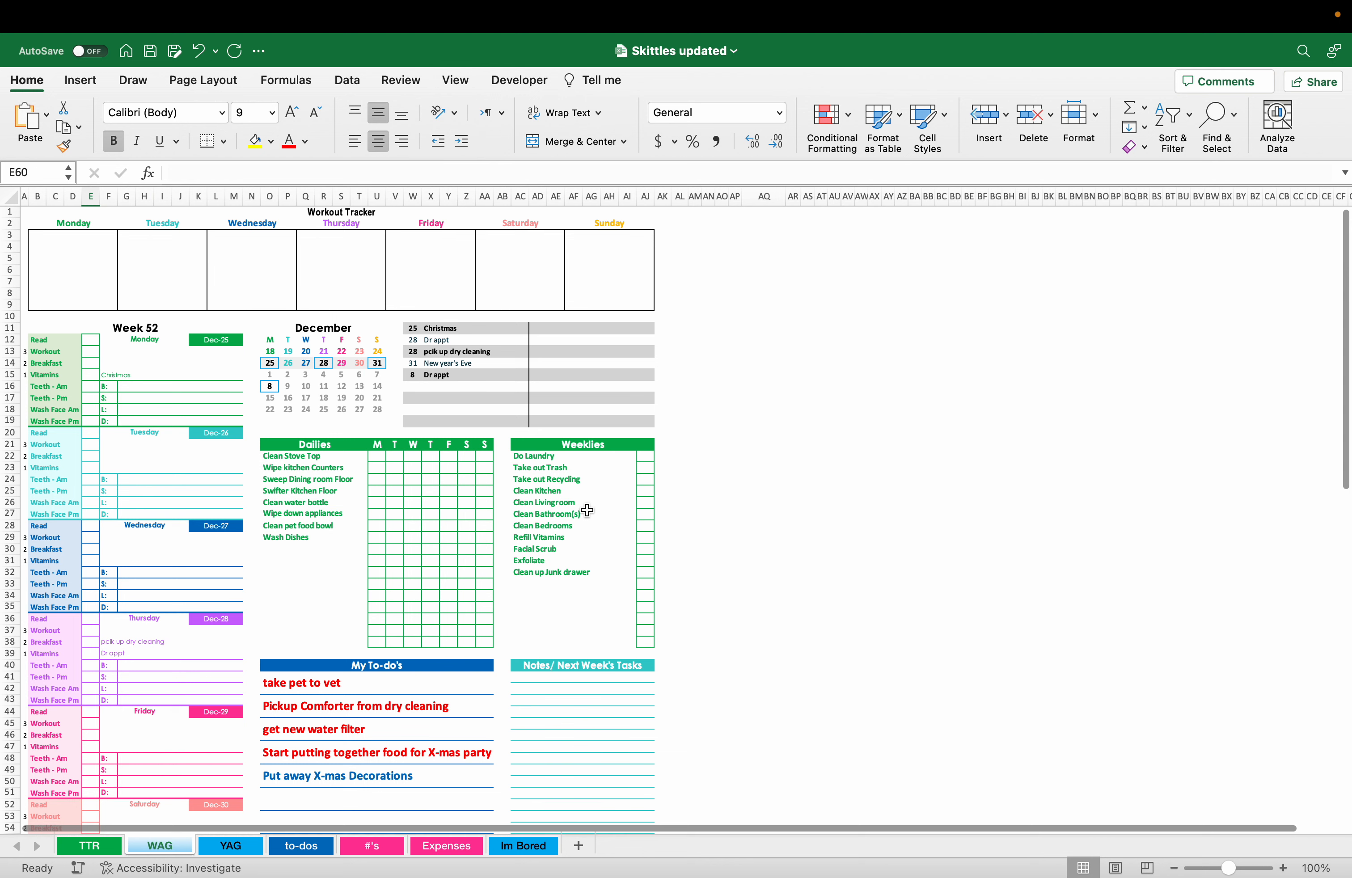